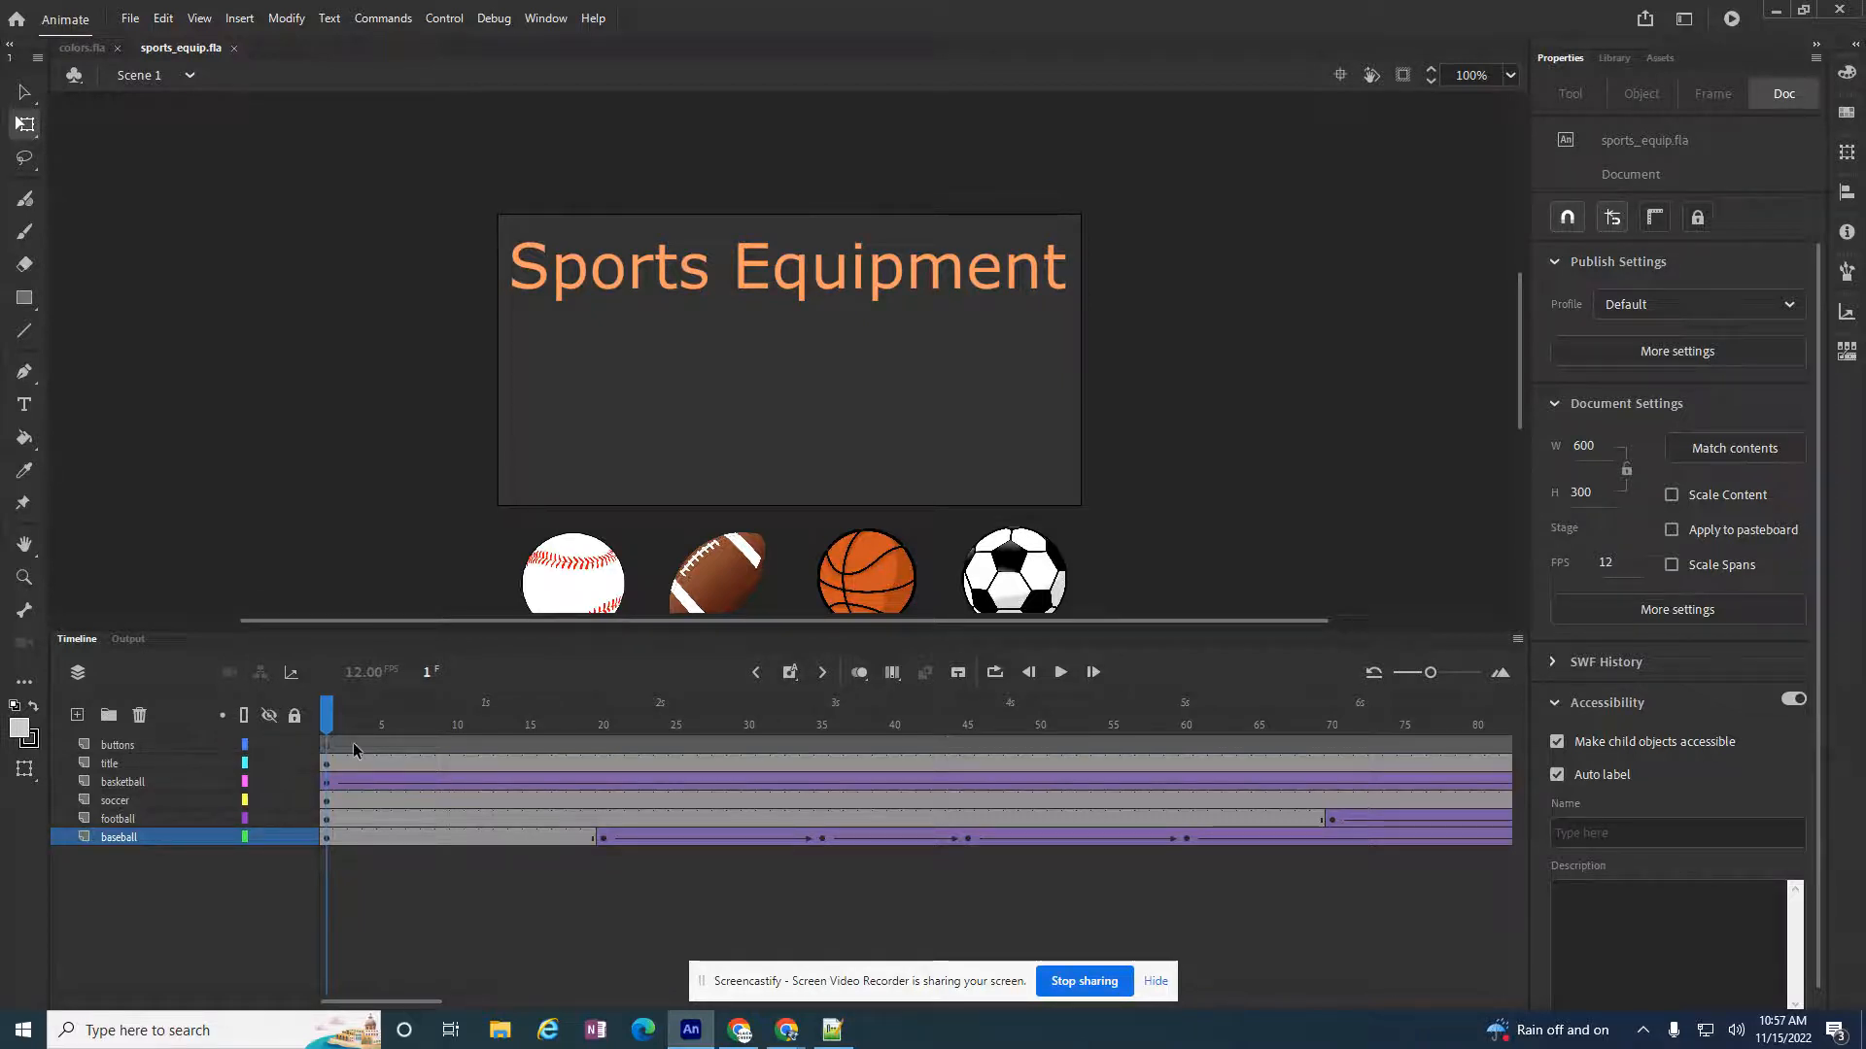
# Scrub the main timeline from frame 1 to its end at frame 210 and back to review the animation
pyautogui.moveTo(328, 727)
pyautogui.mouseDown()
pyautogui.moveTo(1210, 743)
pyautogui.moveTo(1532, 728)
pyautogui.moveTo(321, 738)
pyautogui.mouseUp()
pyautogui.moveTo(327, 720); pyautogui.dragTo(1557, 774)
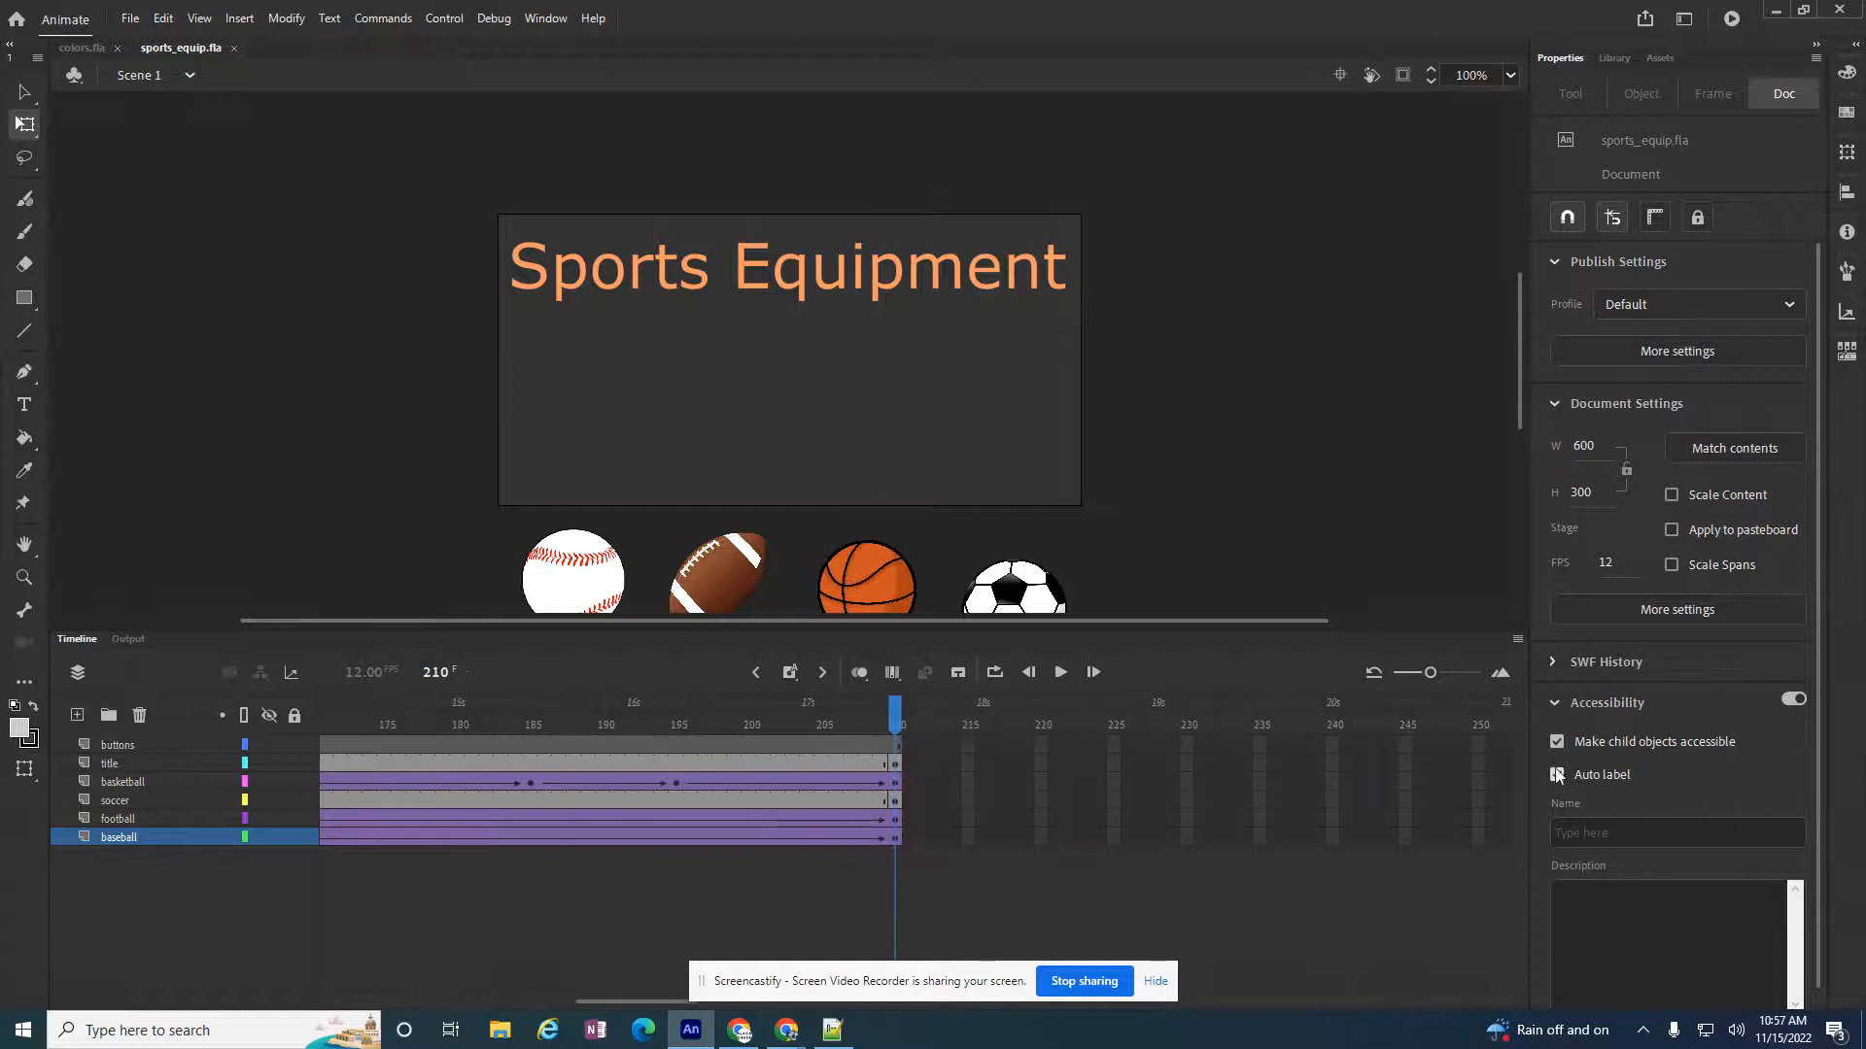
pyautogui.moveTo(895, 717); pyautogui.dragTo(325, 717)
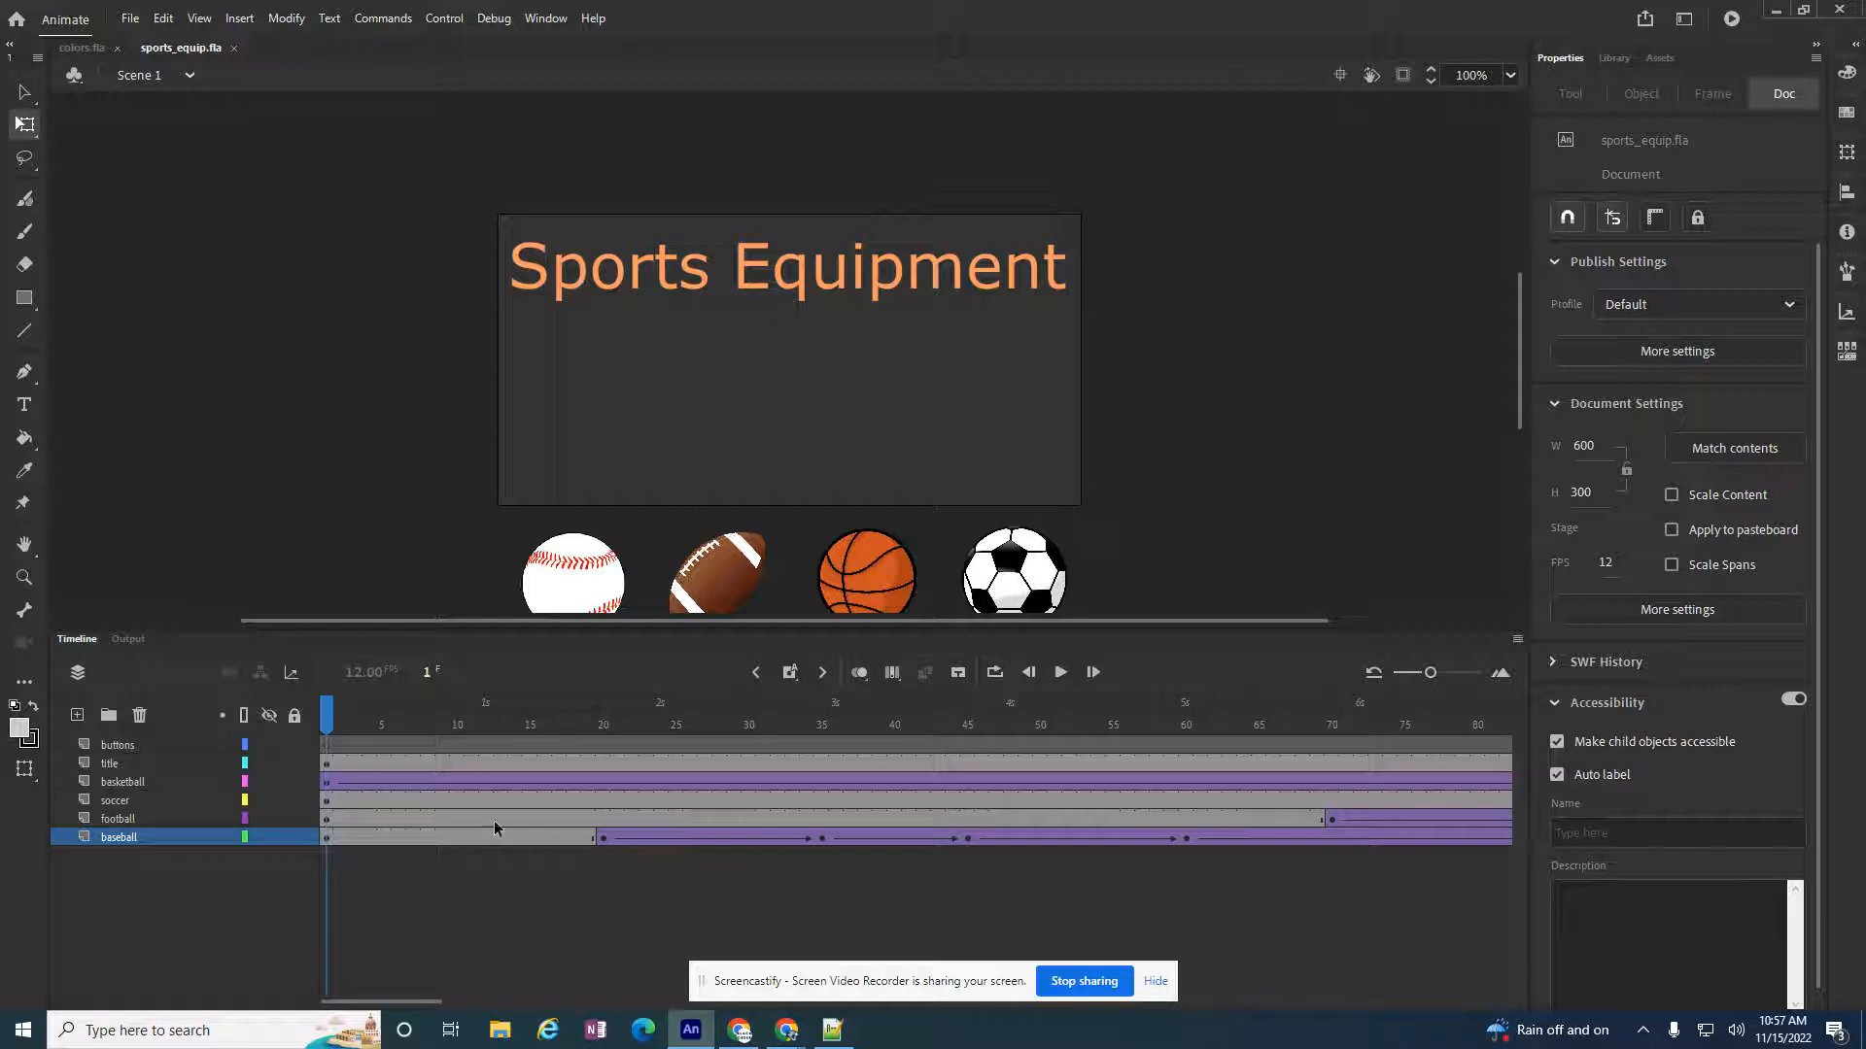
# Create a new button symbol named base, starting from frame 1 of the buttons layer
pyautogui.click(327, 746)
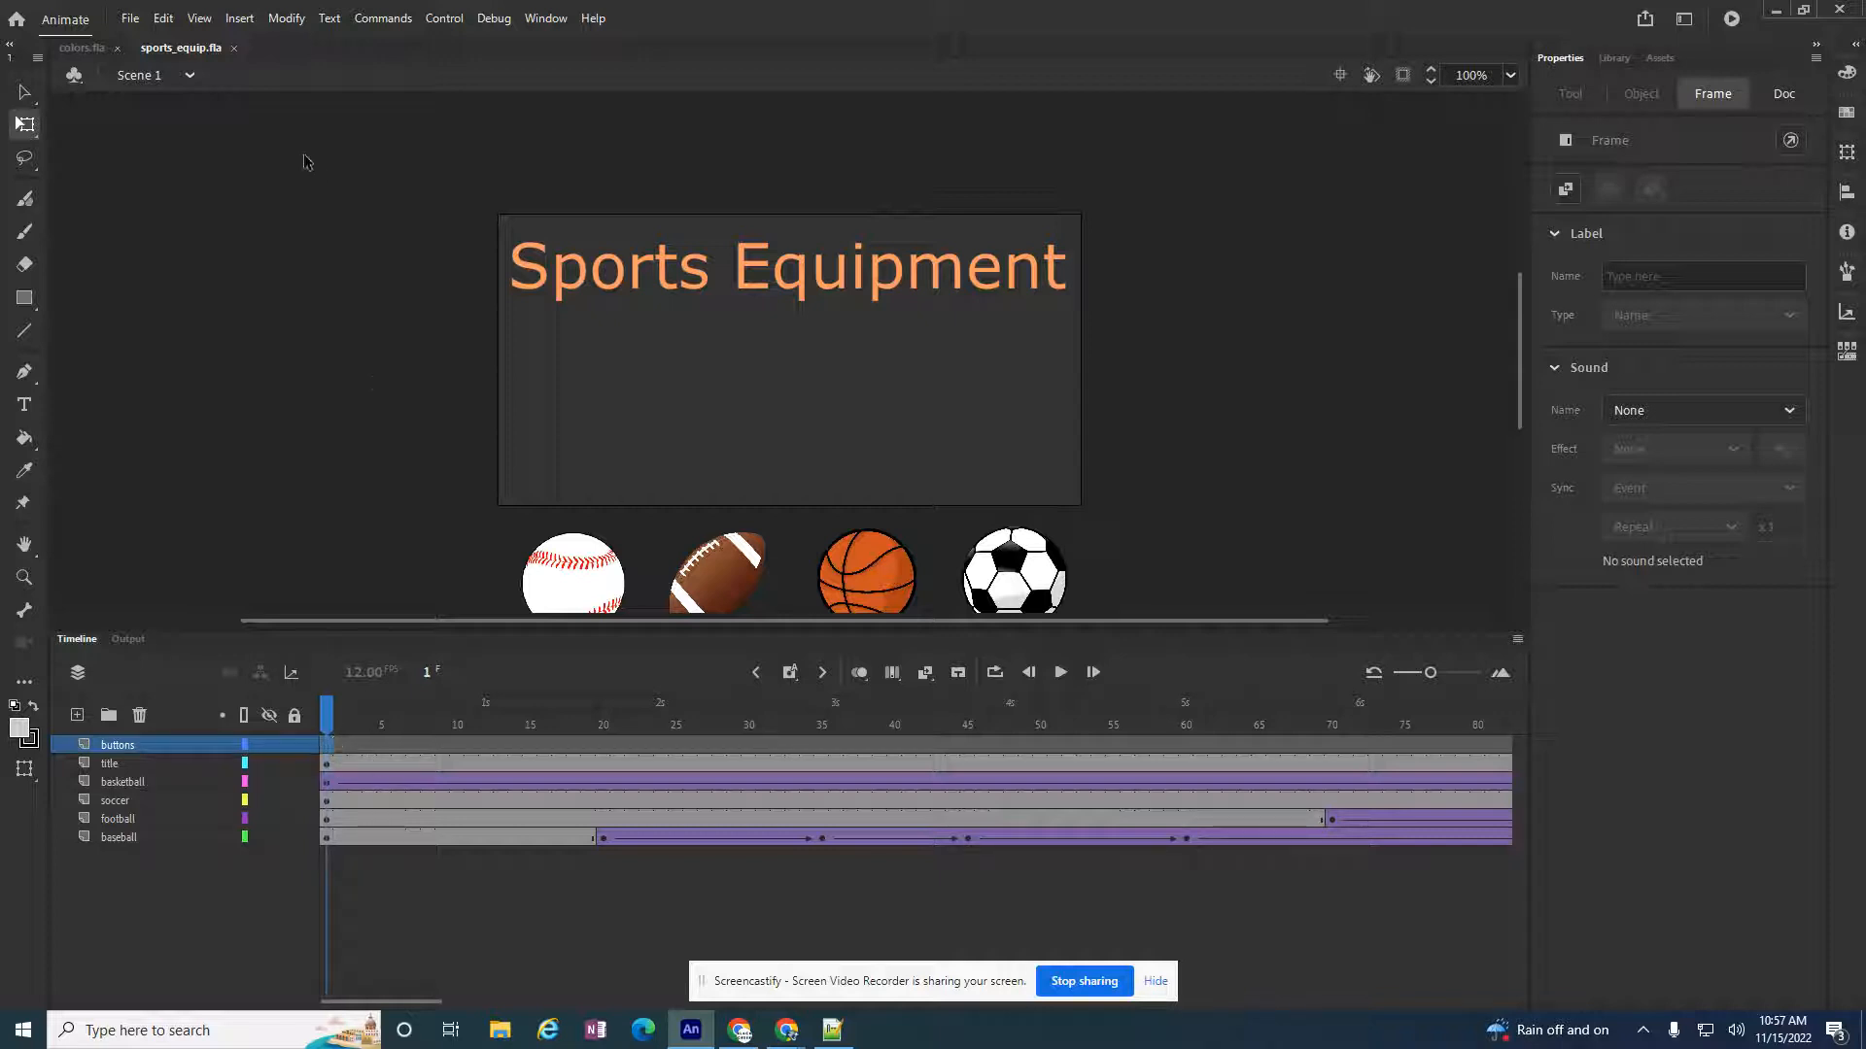
pyautogui.click(239, 17)
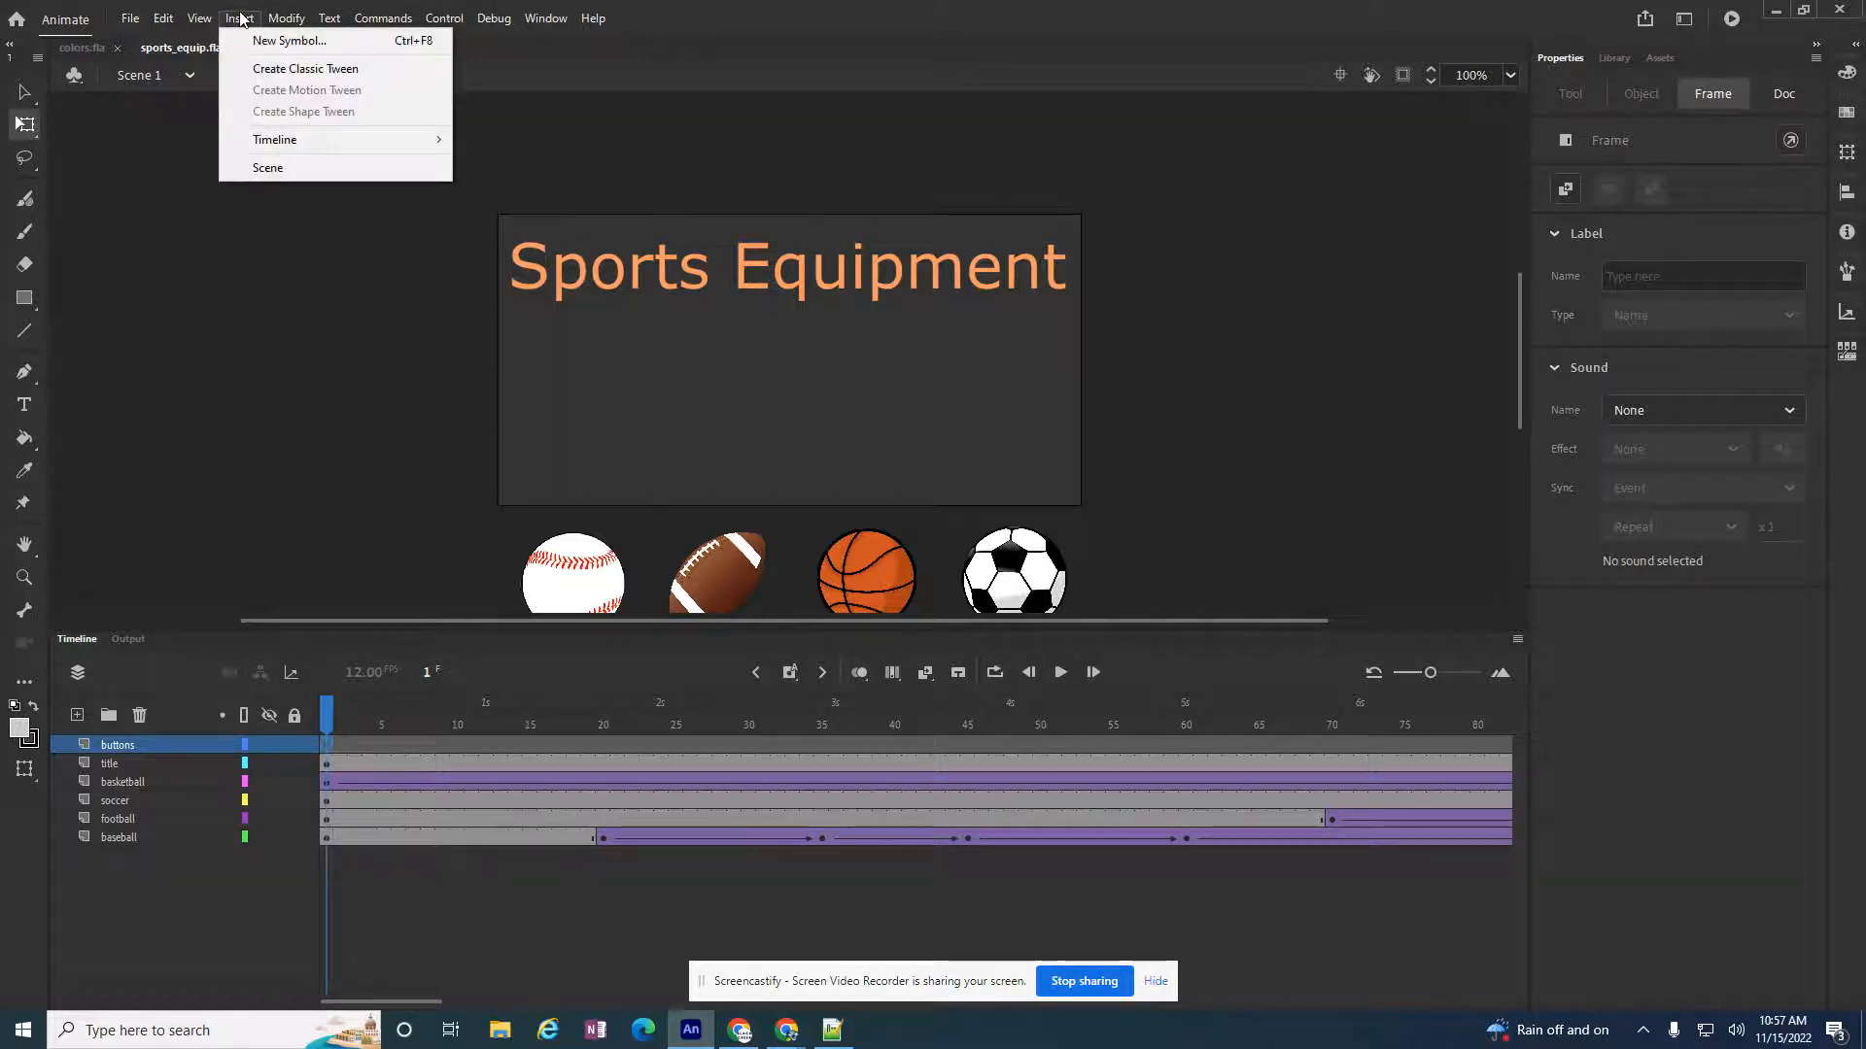
pyautogui.click(291, 40)
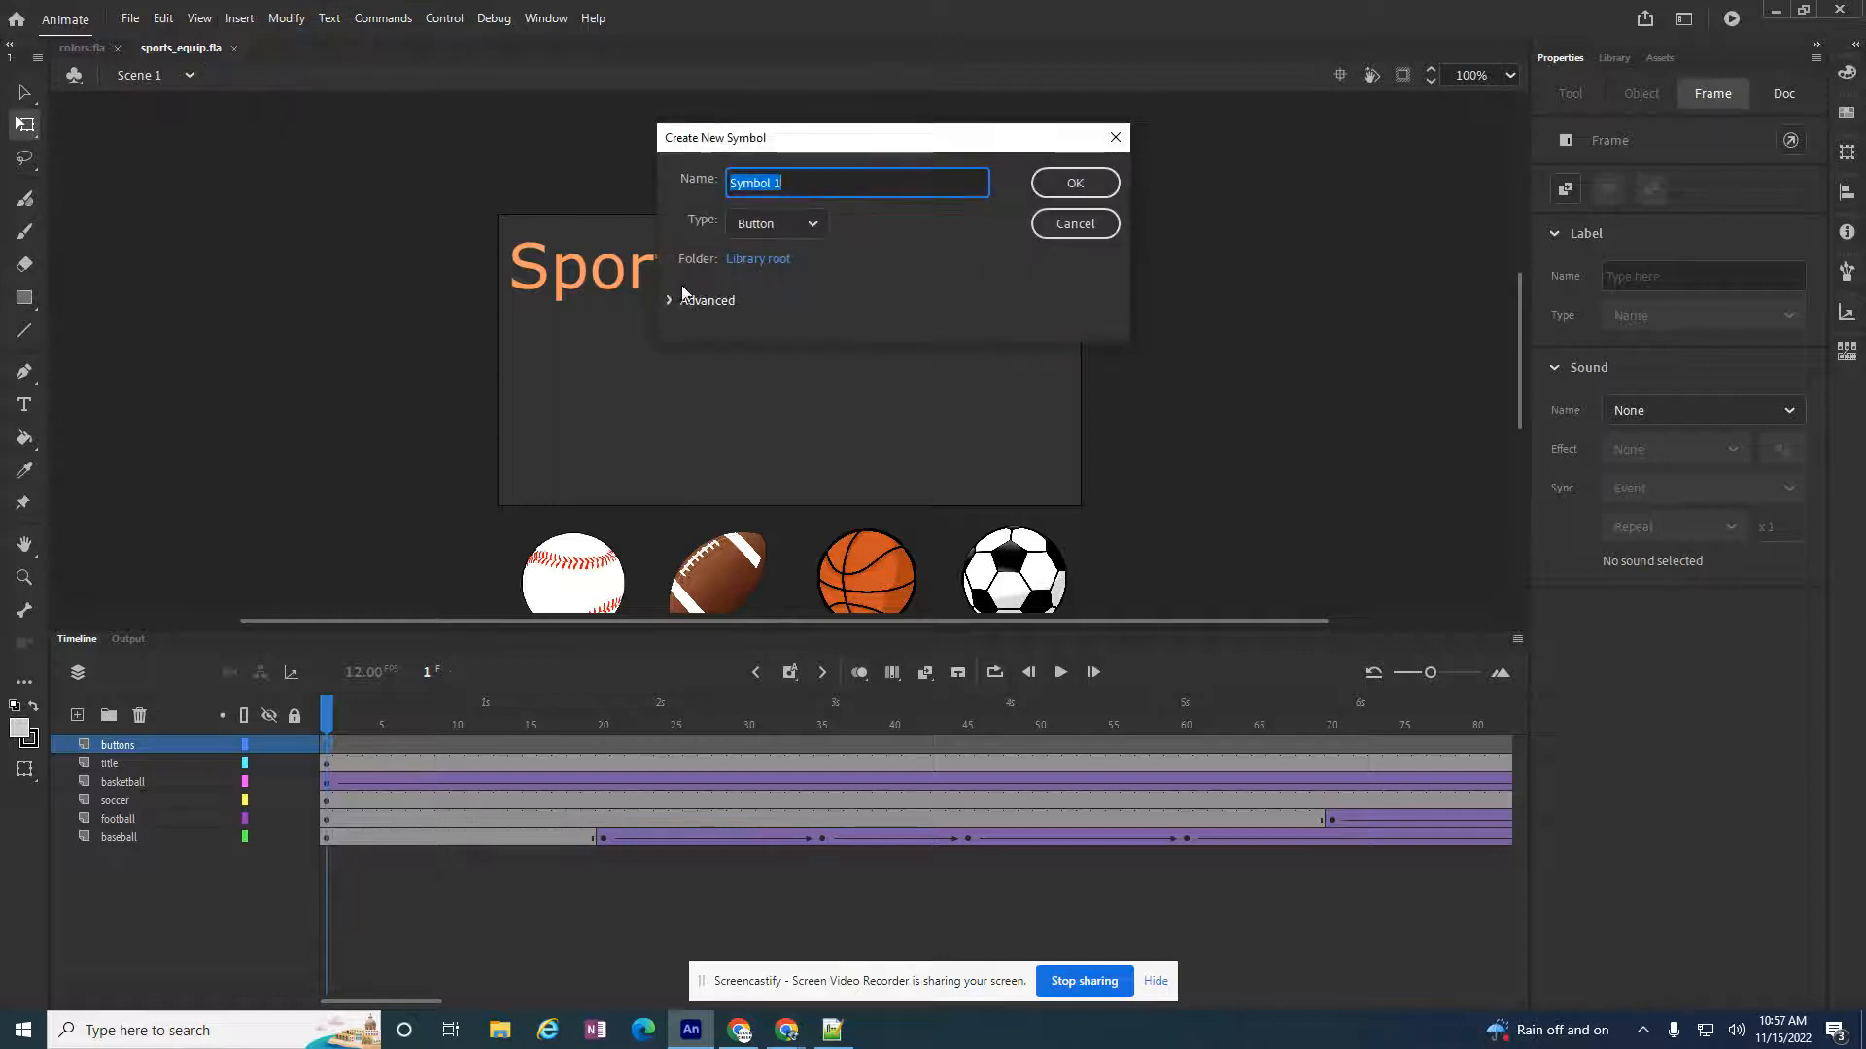
pyautogui.write('base')
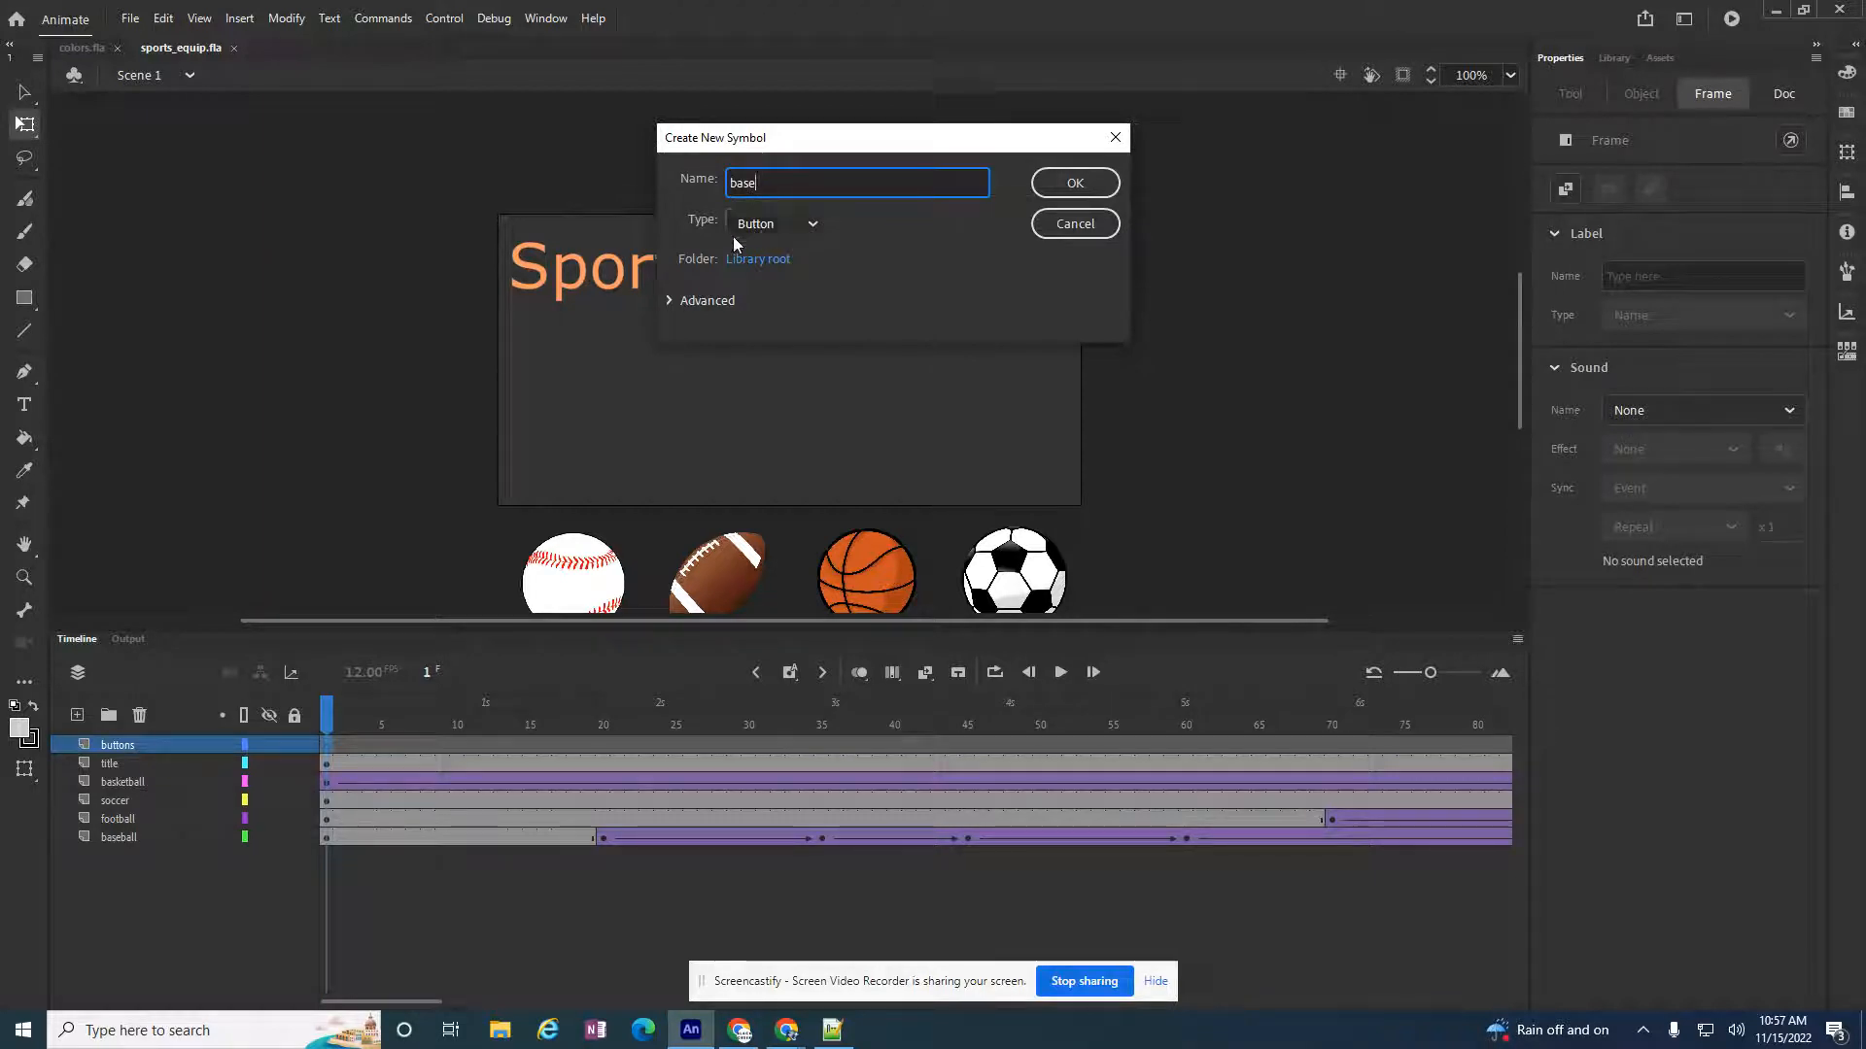
pyautogui.click(1073, 184)
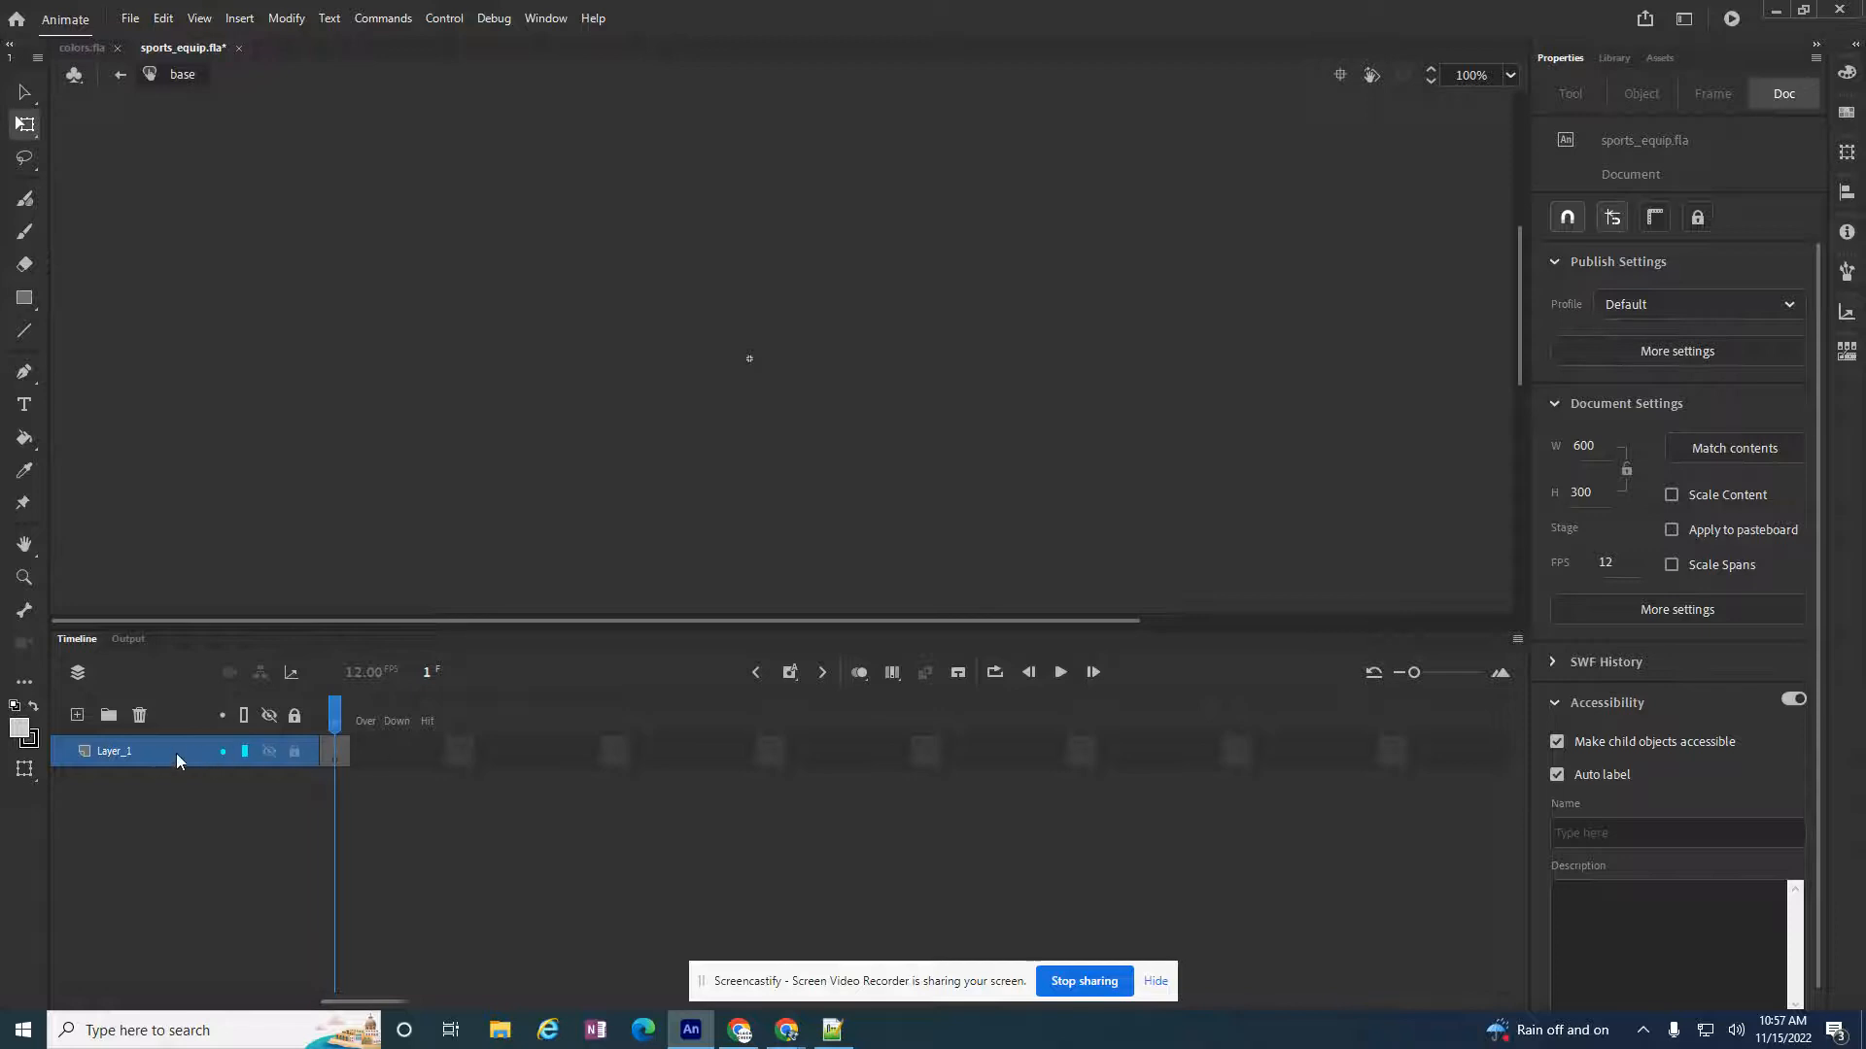
# Rename the symbol's layer to bg and draw a rectangle about 151 by 72 px around the registration point
pyautogui.doubleClick(125, 750)
pyautogui.write('bg')
pyautogui.click(25, 299)
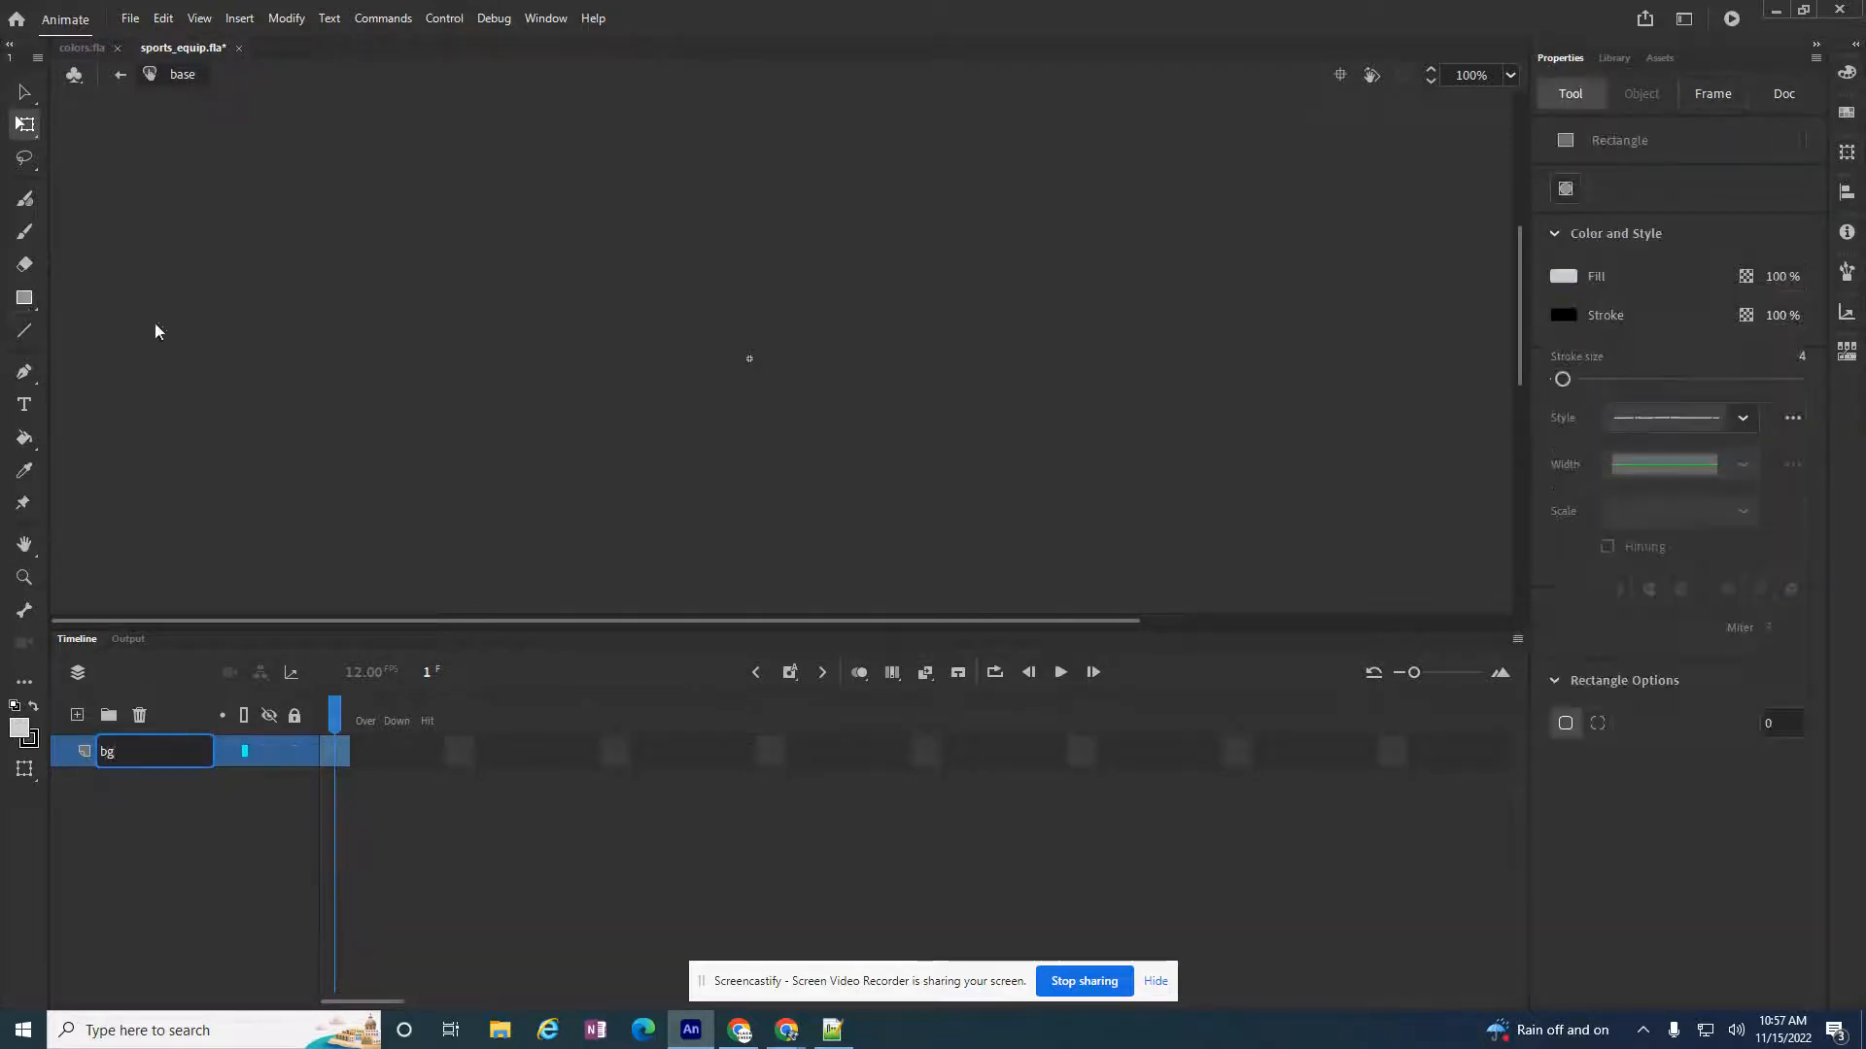
pyautogui.moveTo(684, 326); pyautogui.dragTo(831, 396)
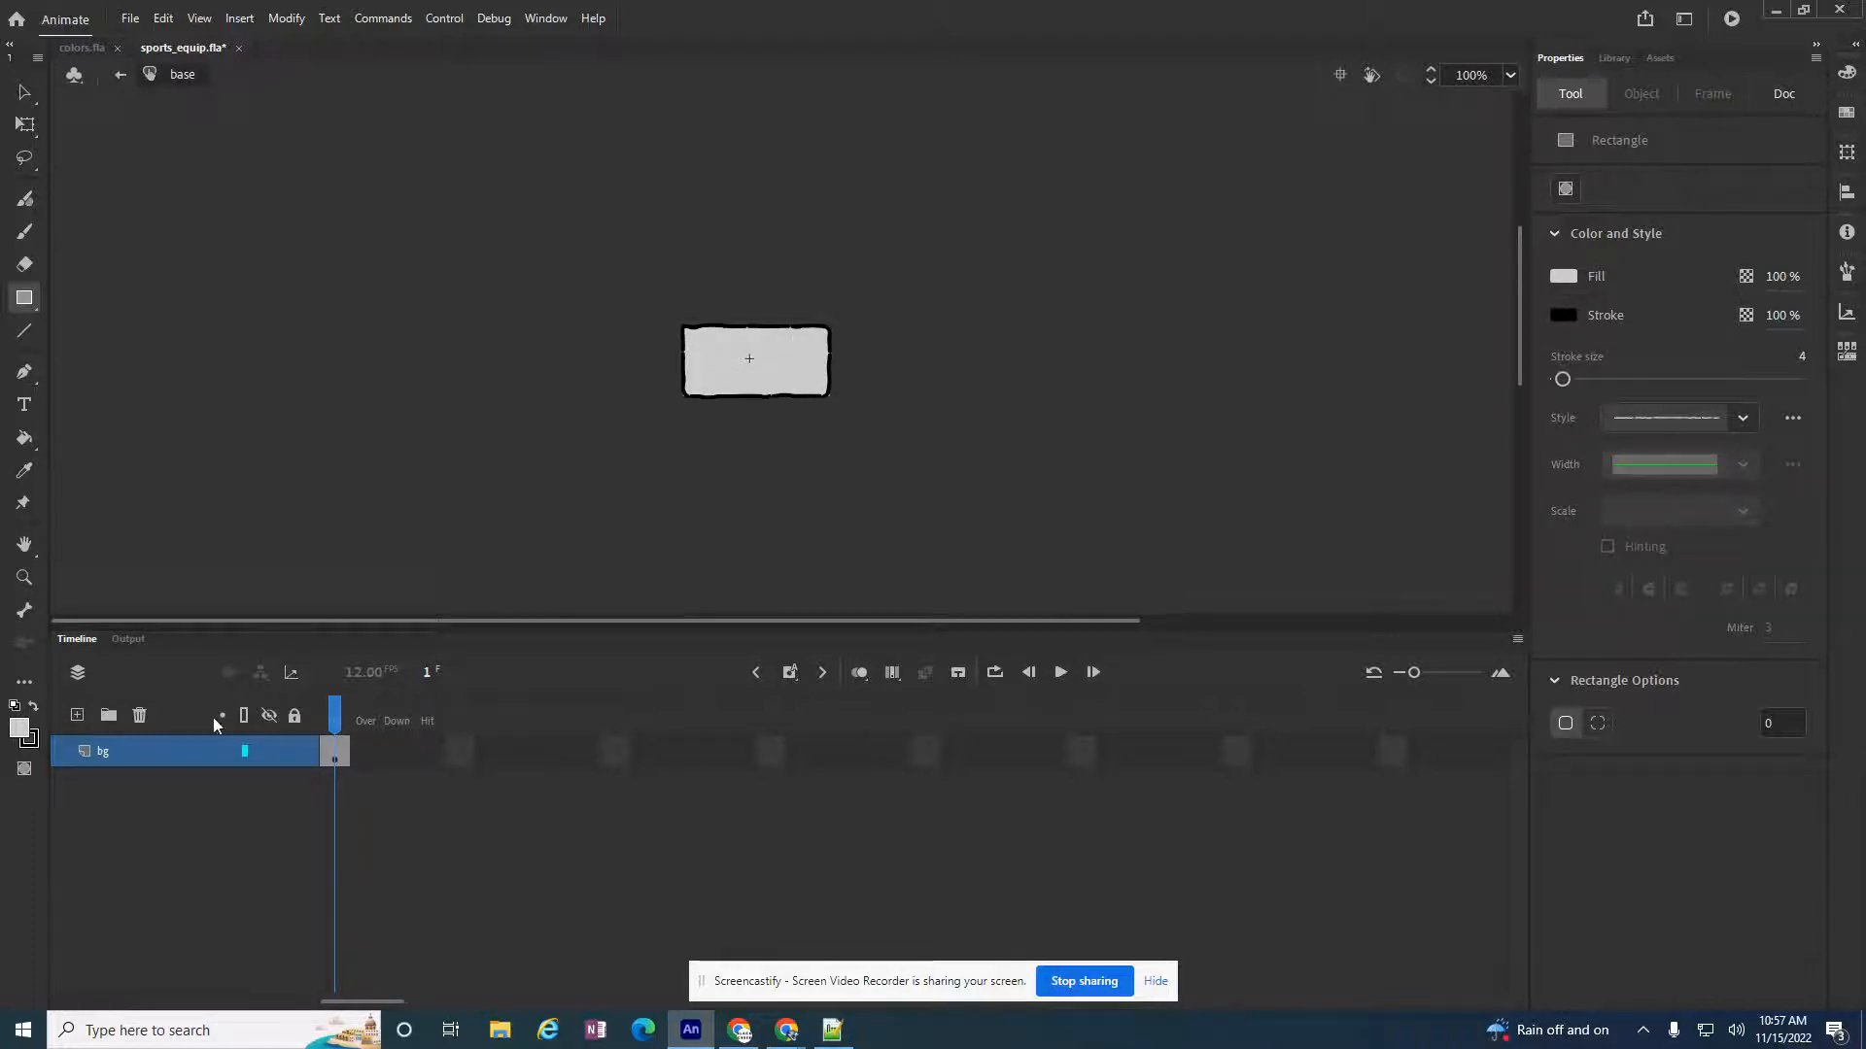
# Add a new layer named txt above the bg layer
pyautogui.click(78, 715)
pyautogui.doubleClick(123, 757)
pyautogui.write('txt')
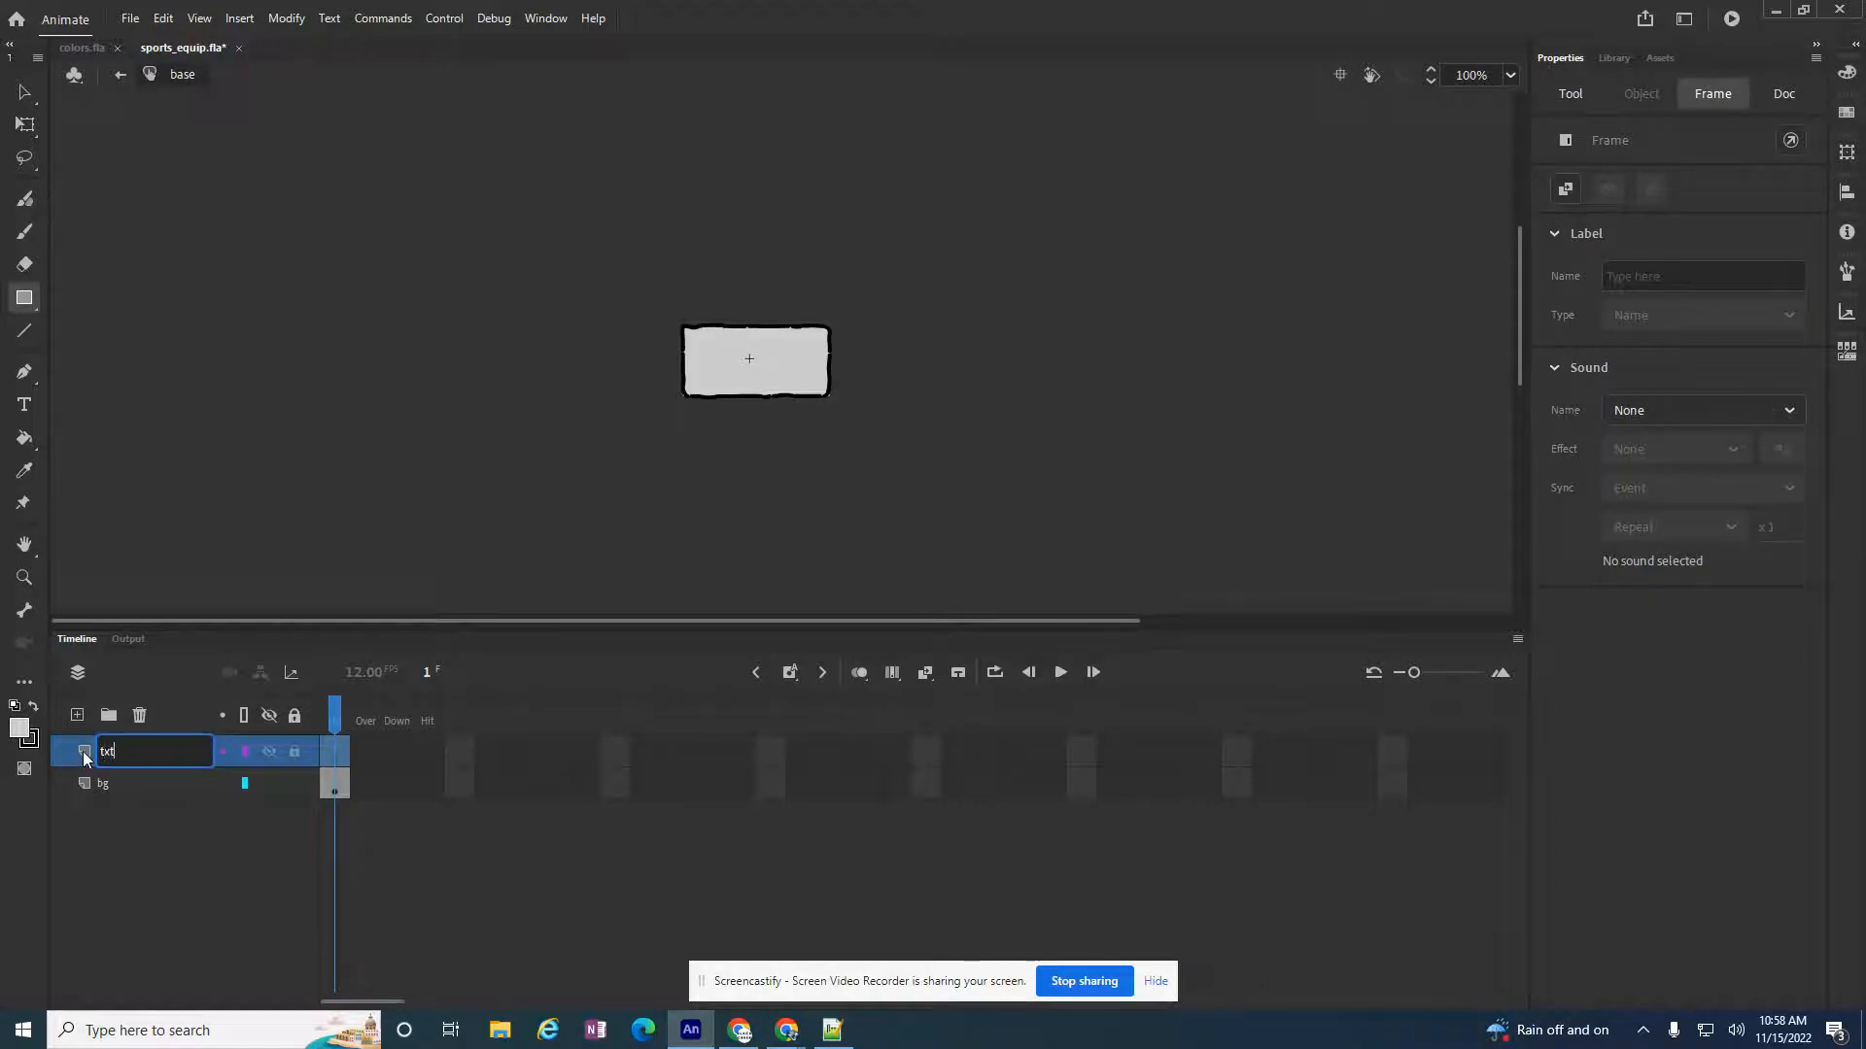
pyautogui.press('Return')
# Add the static text "Baseball" on the txt layer and set its fill color to black
pyautogui.click(24, 92)
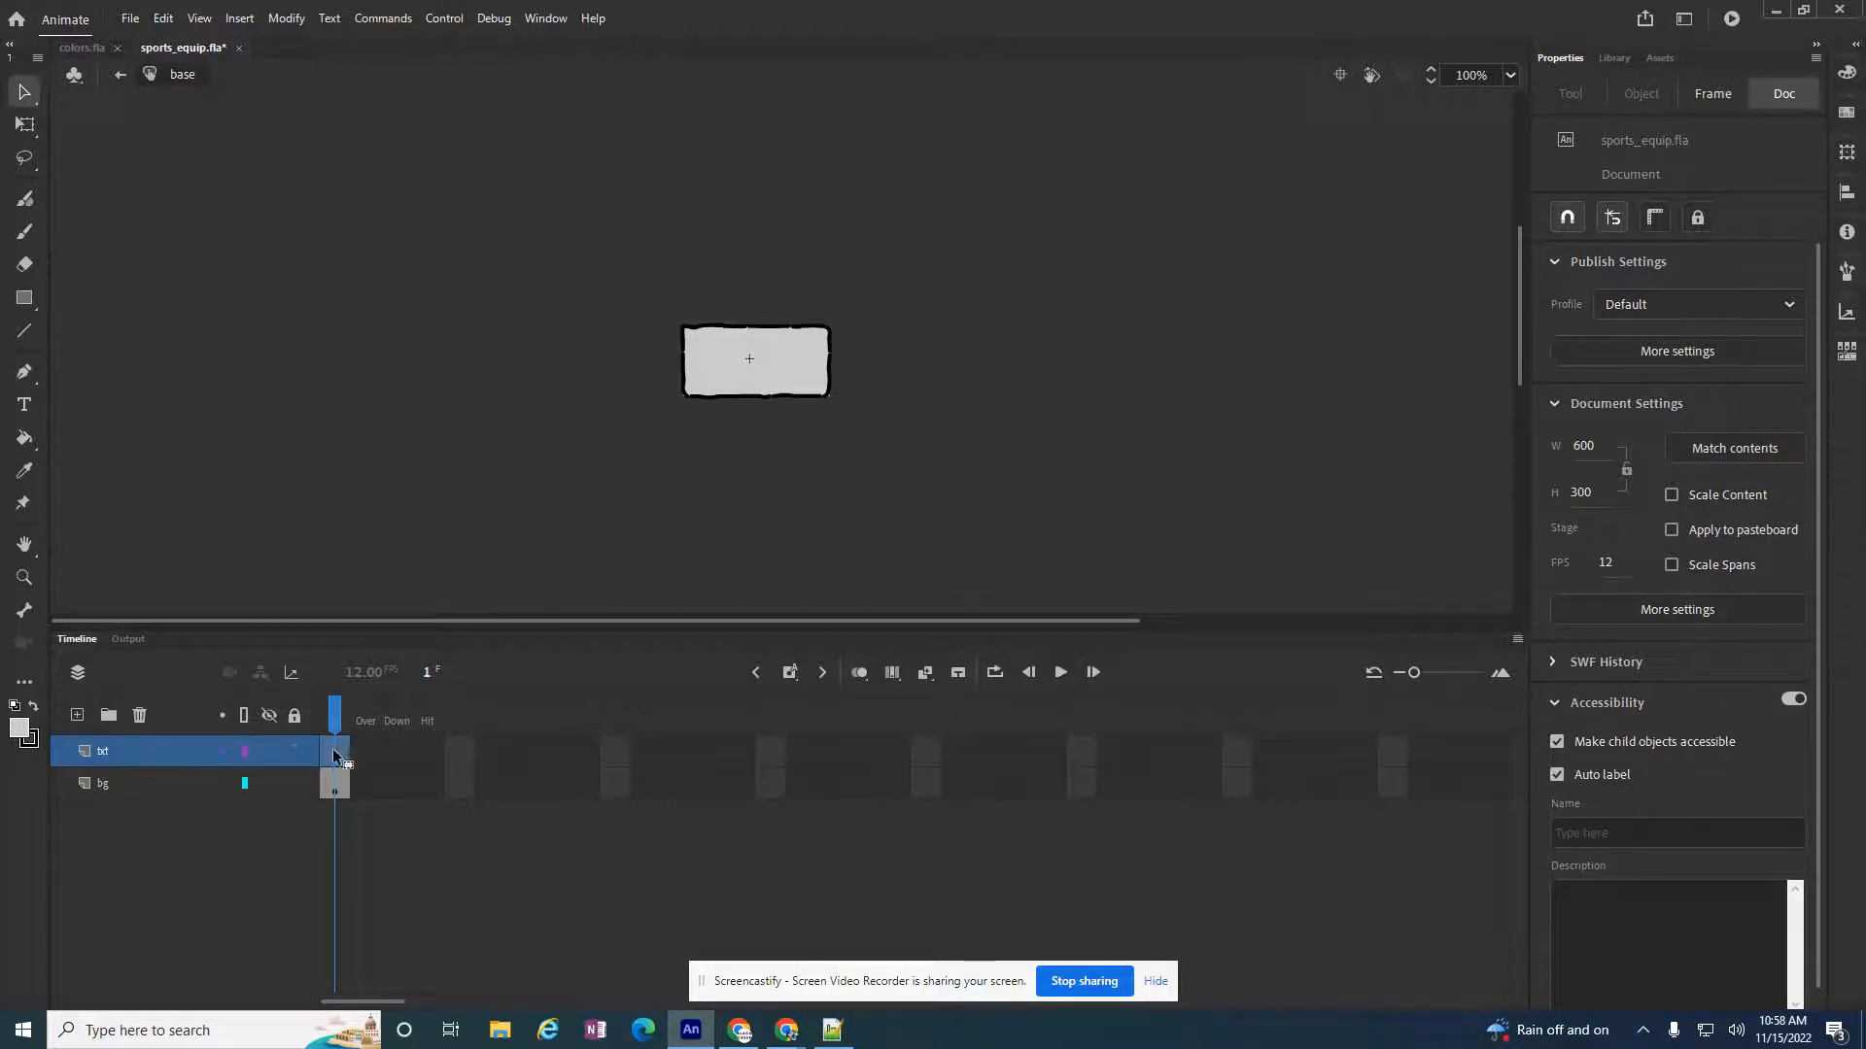
pyautogui.click(25, 404)
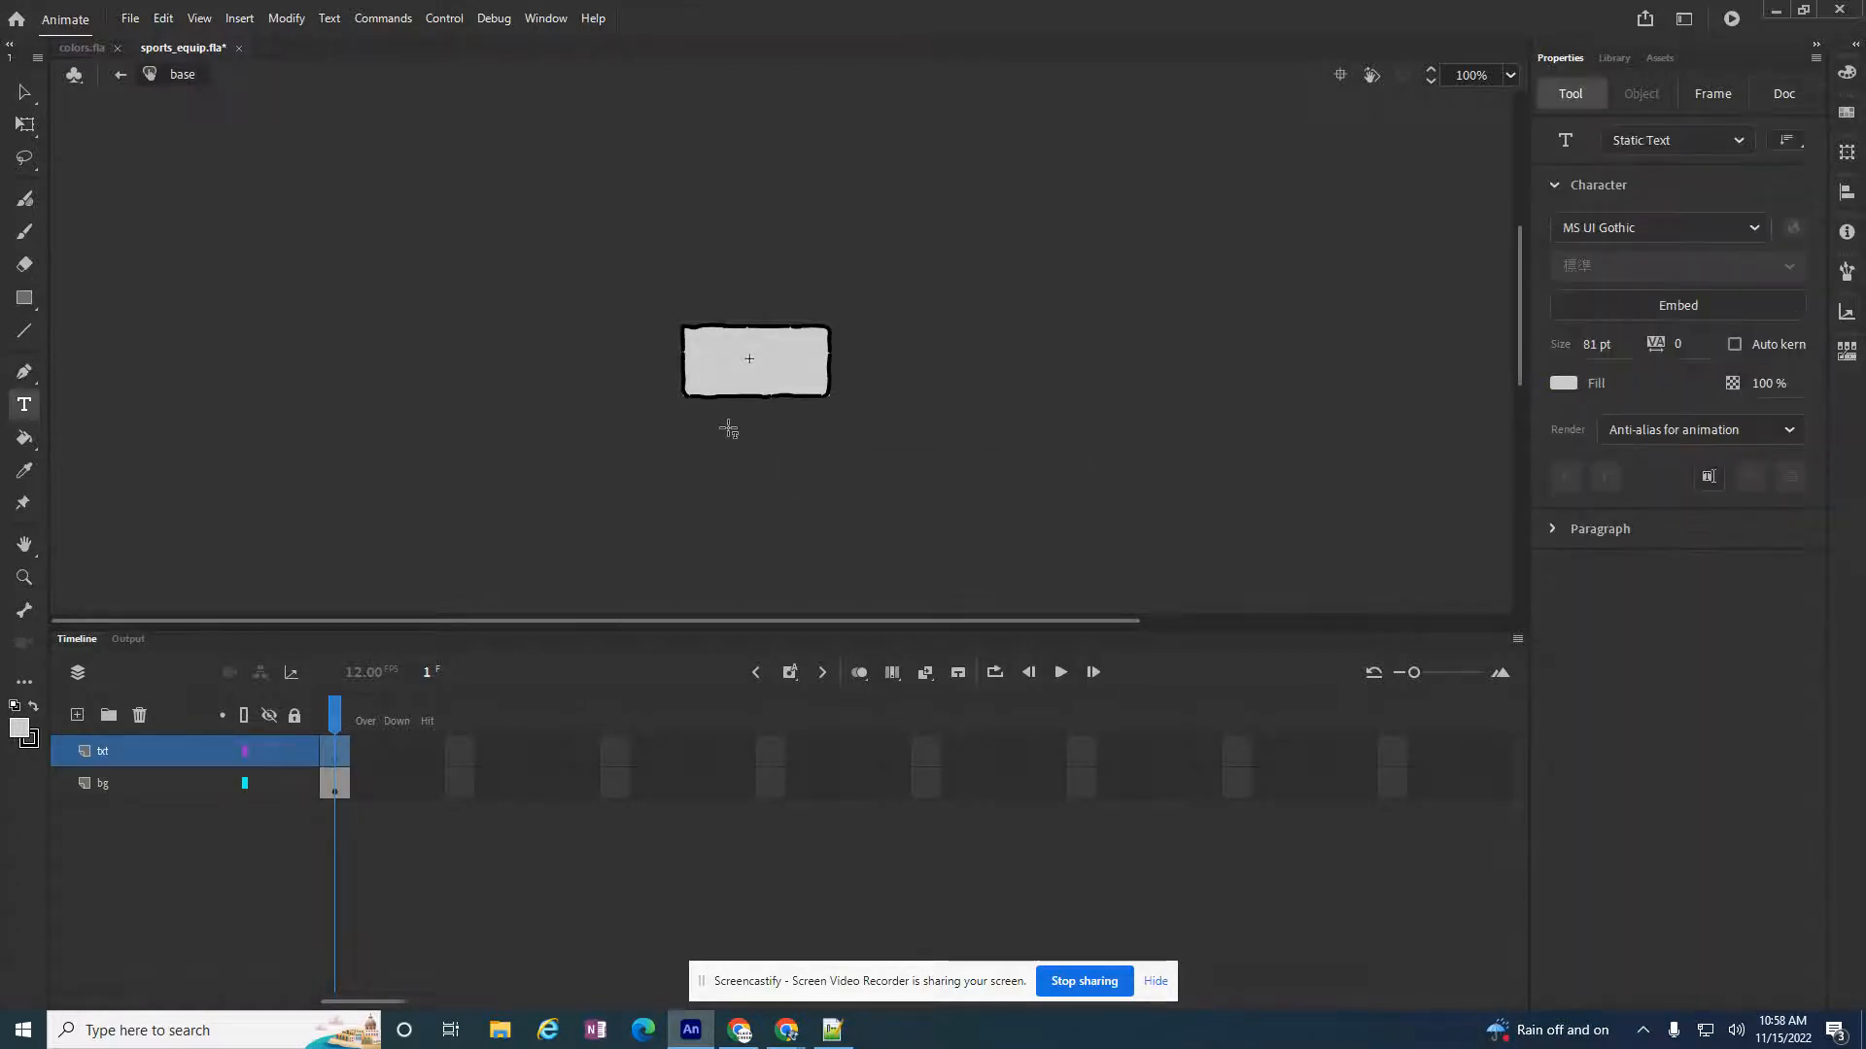
pyautogui.click(642, 449)
pyautogui.write('Baseball')
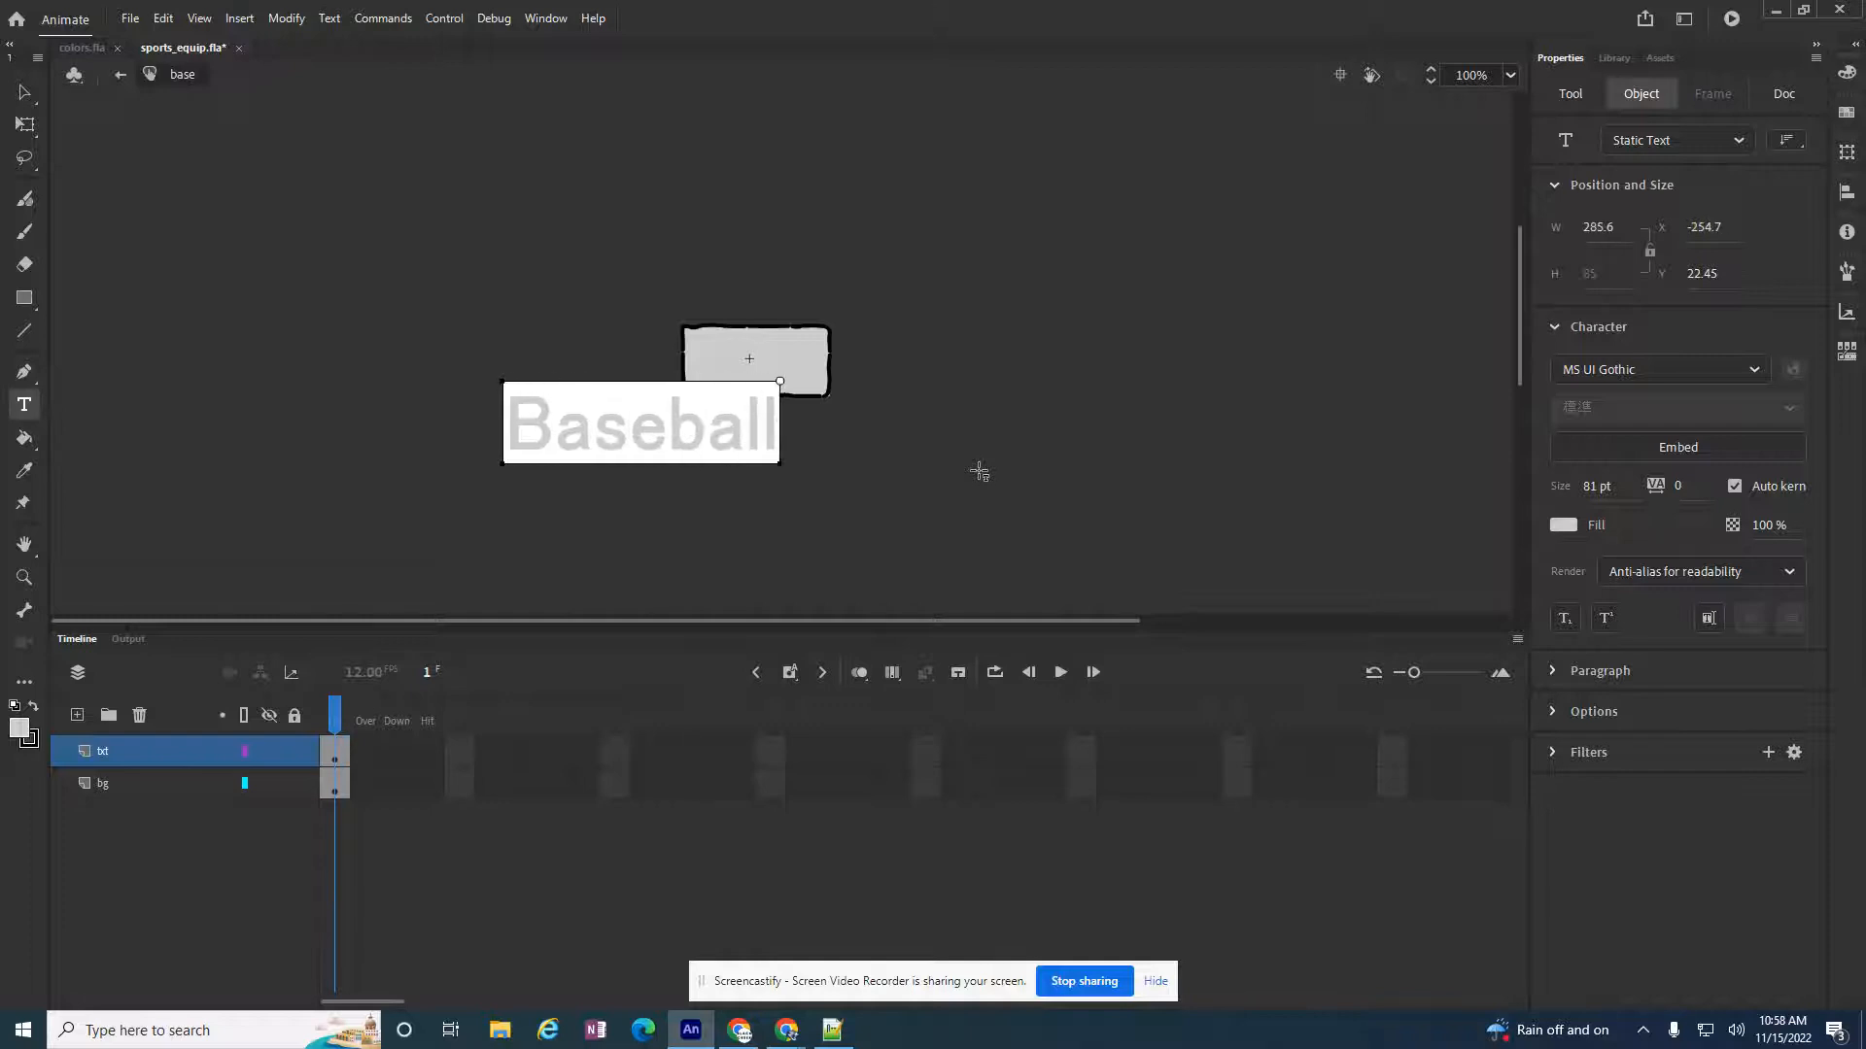
pyautogui.doubleClick(709, 438)
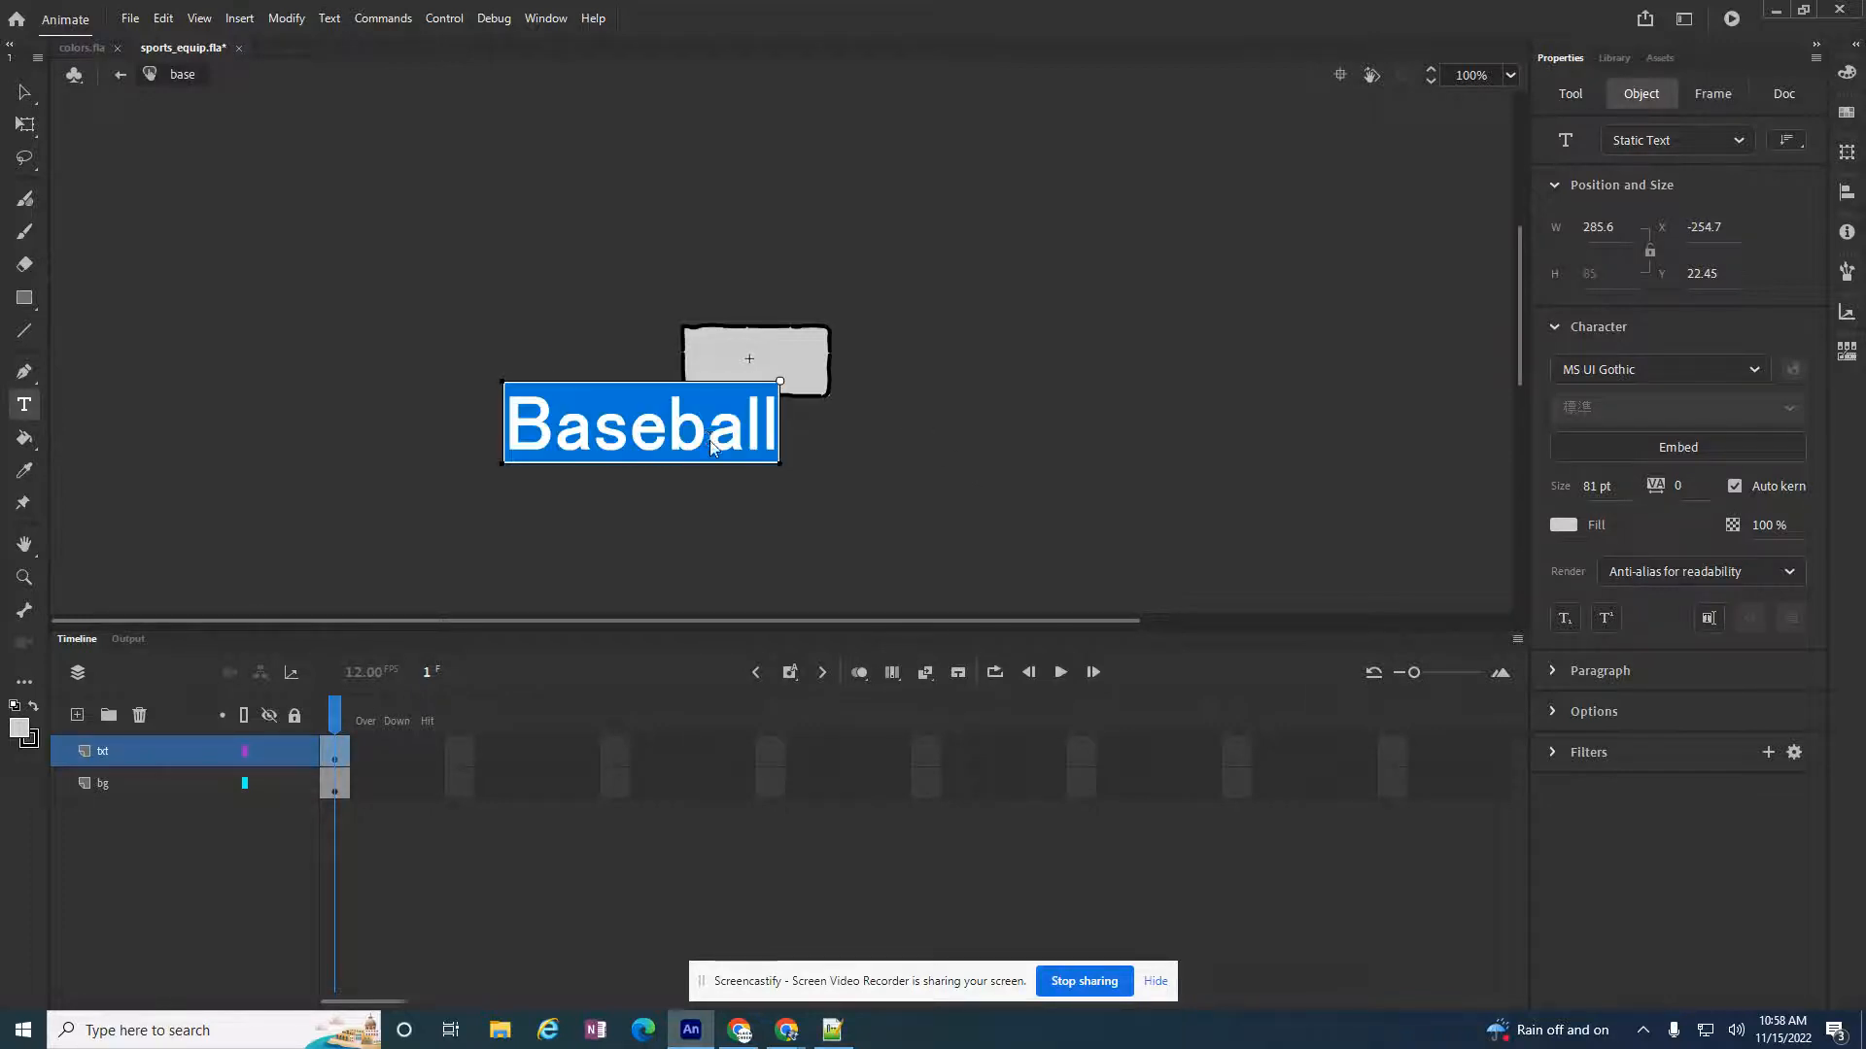
pyautogui.click(1563, 525)
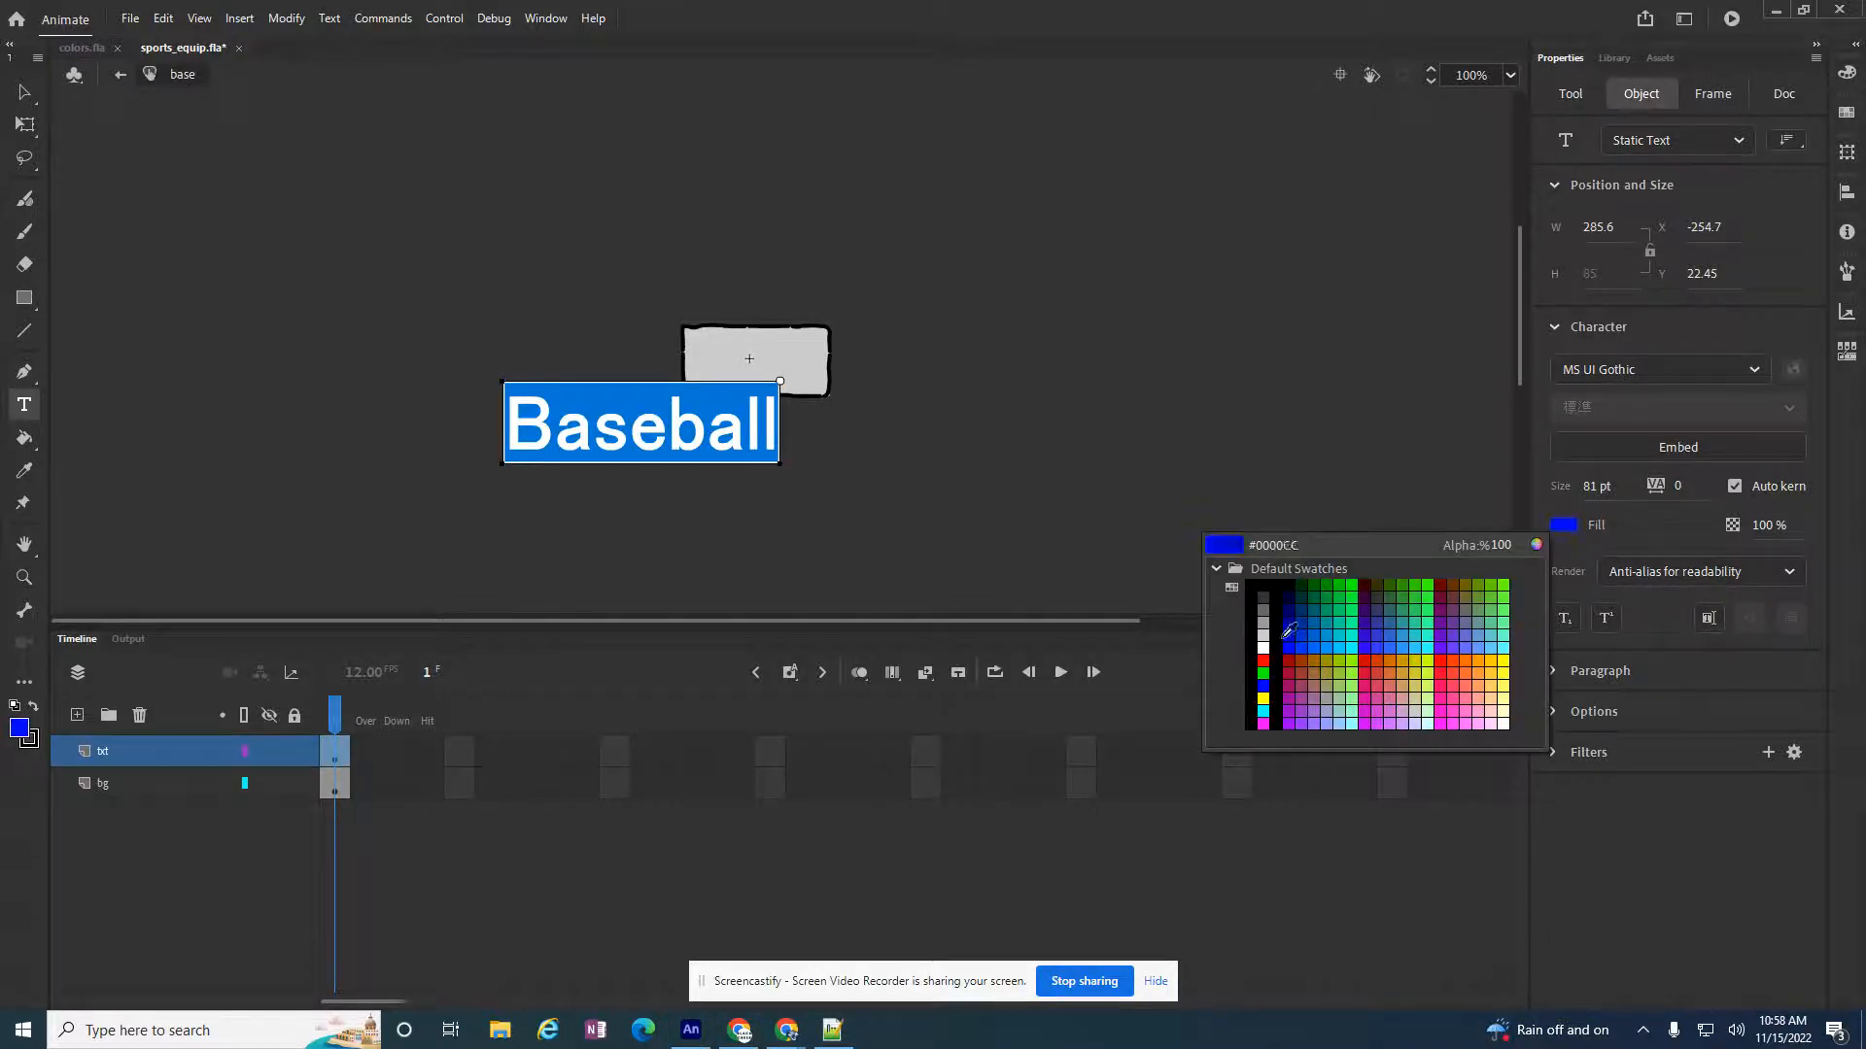
pyautogui.click(1263, 586)
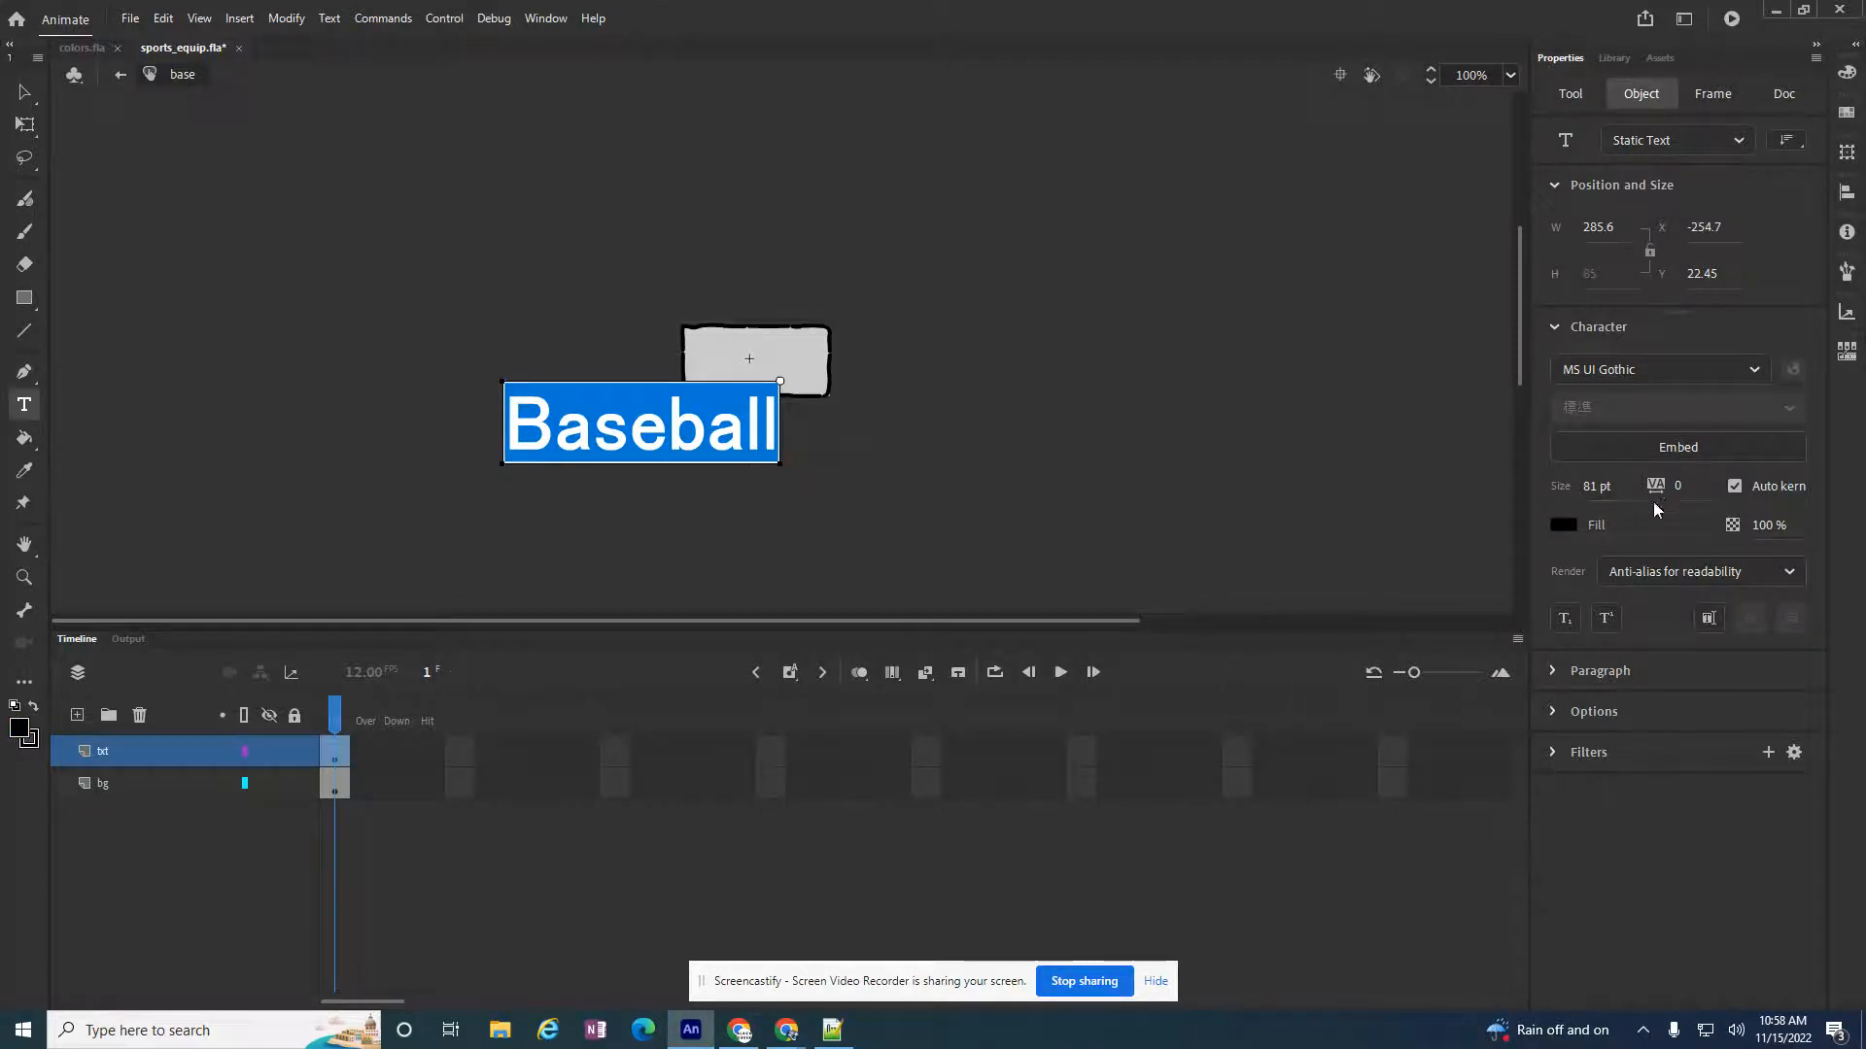
# Scale the Baseball text down to about 118 px wide and center it inside the rectangle
pyautogui.click(26, 124)
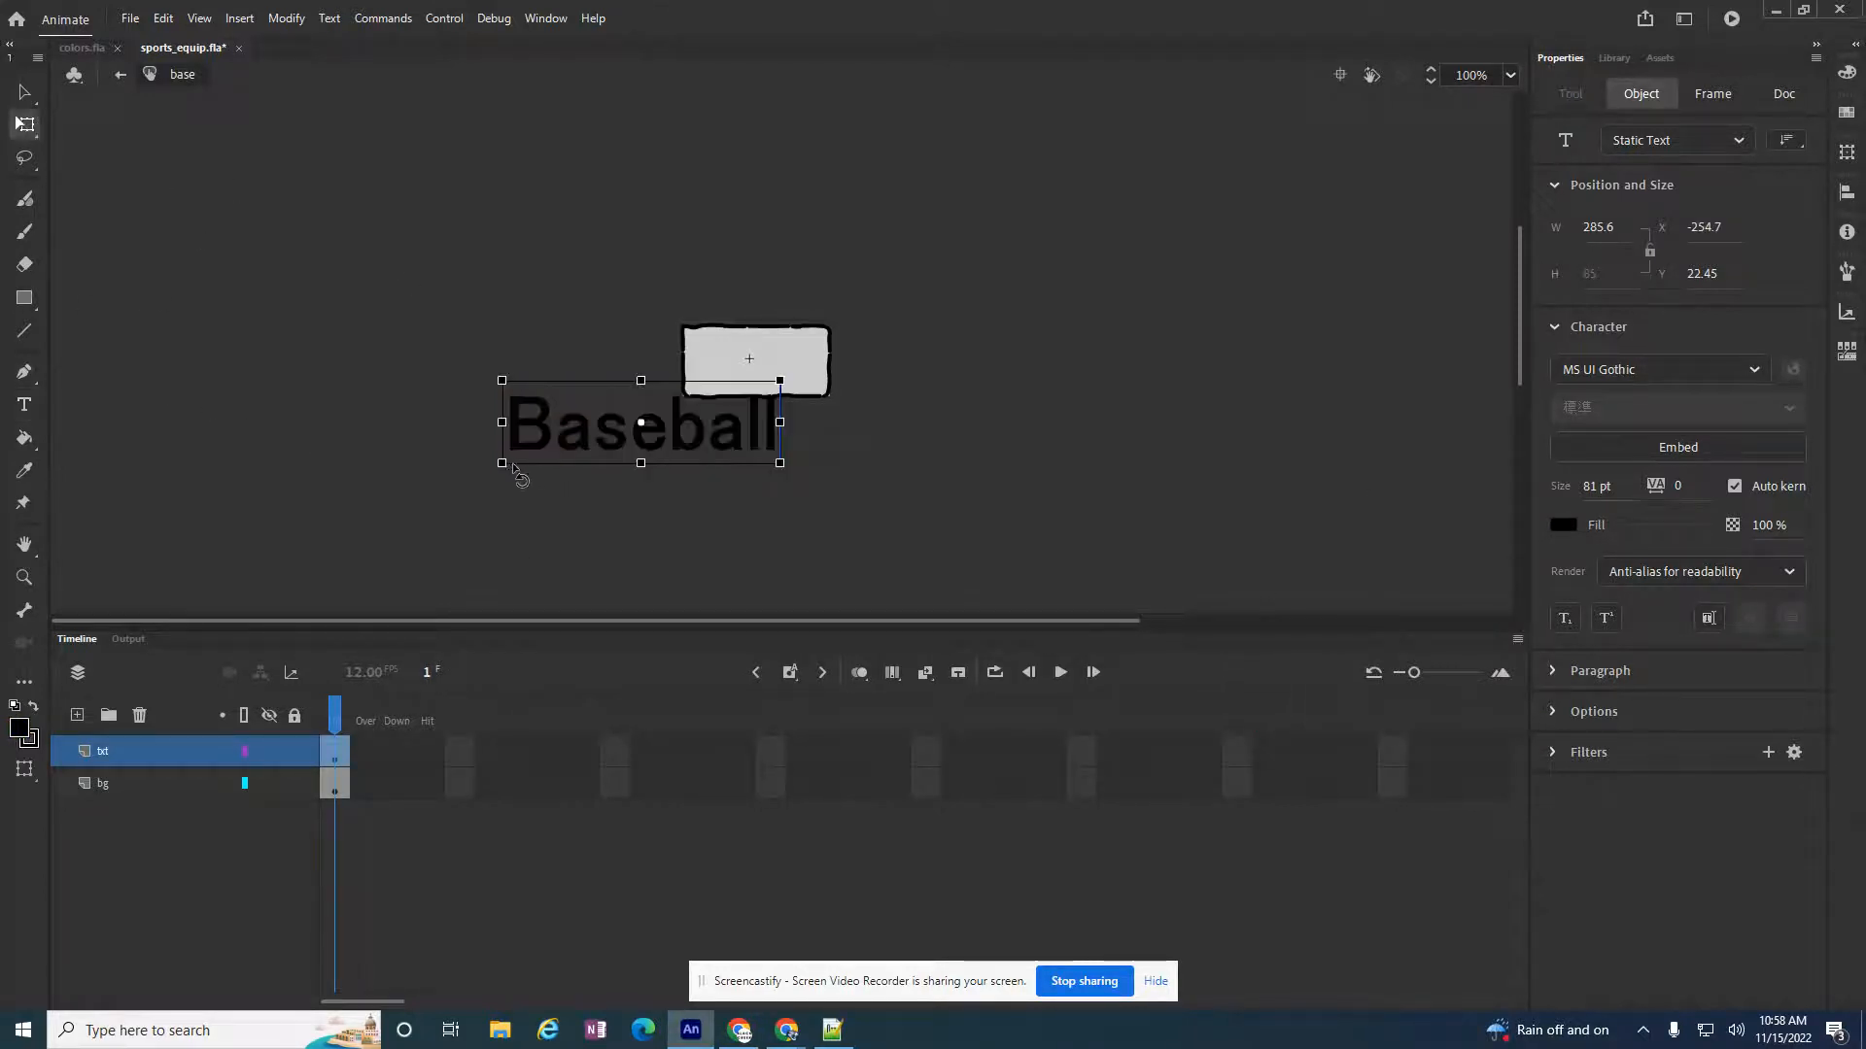
pyautogui.moveTo(502, 463); pyautogui.dragTo(695, 382)
pyautogui.click(24, 93)
pyautogui.click(25, 125)
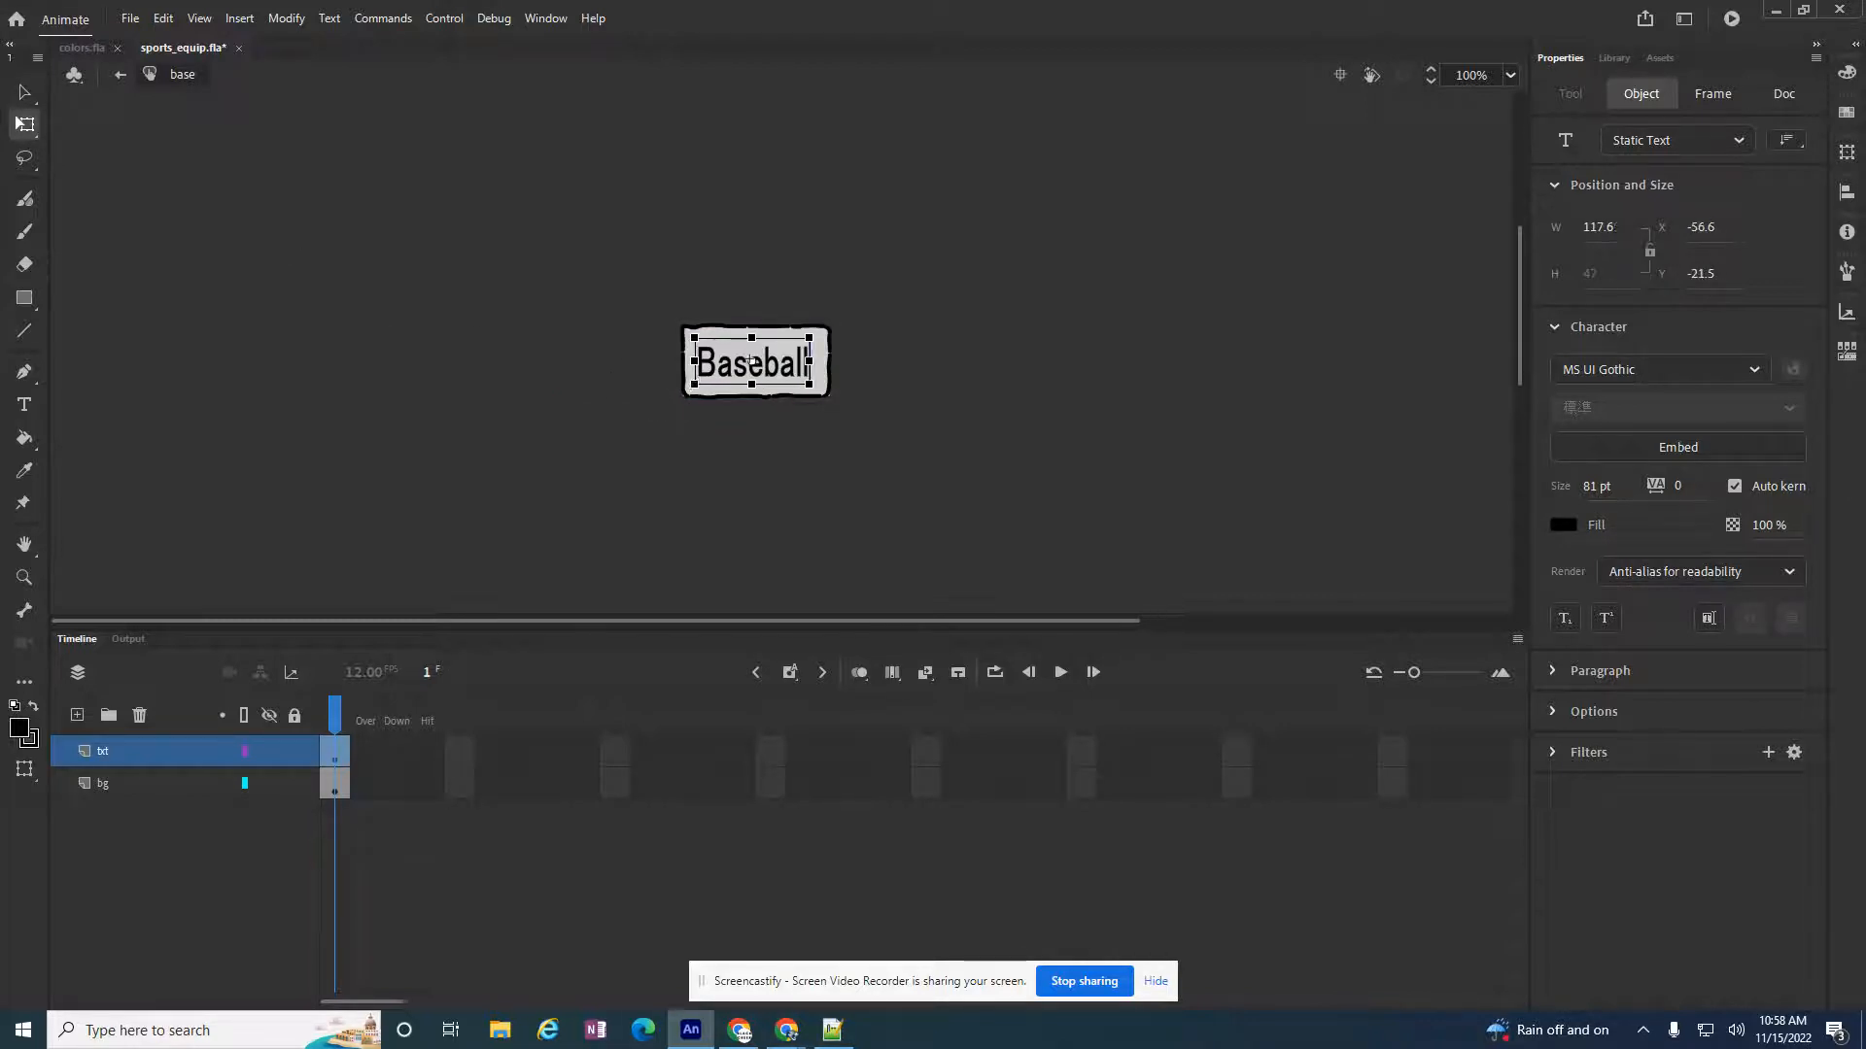
pyautogui.click(24, 92)
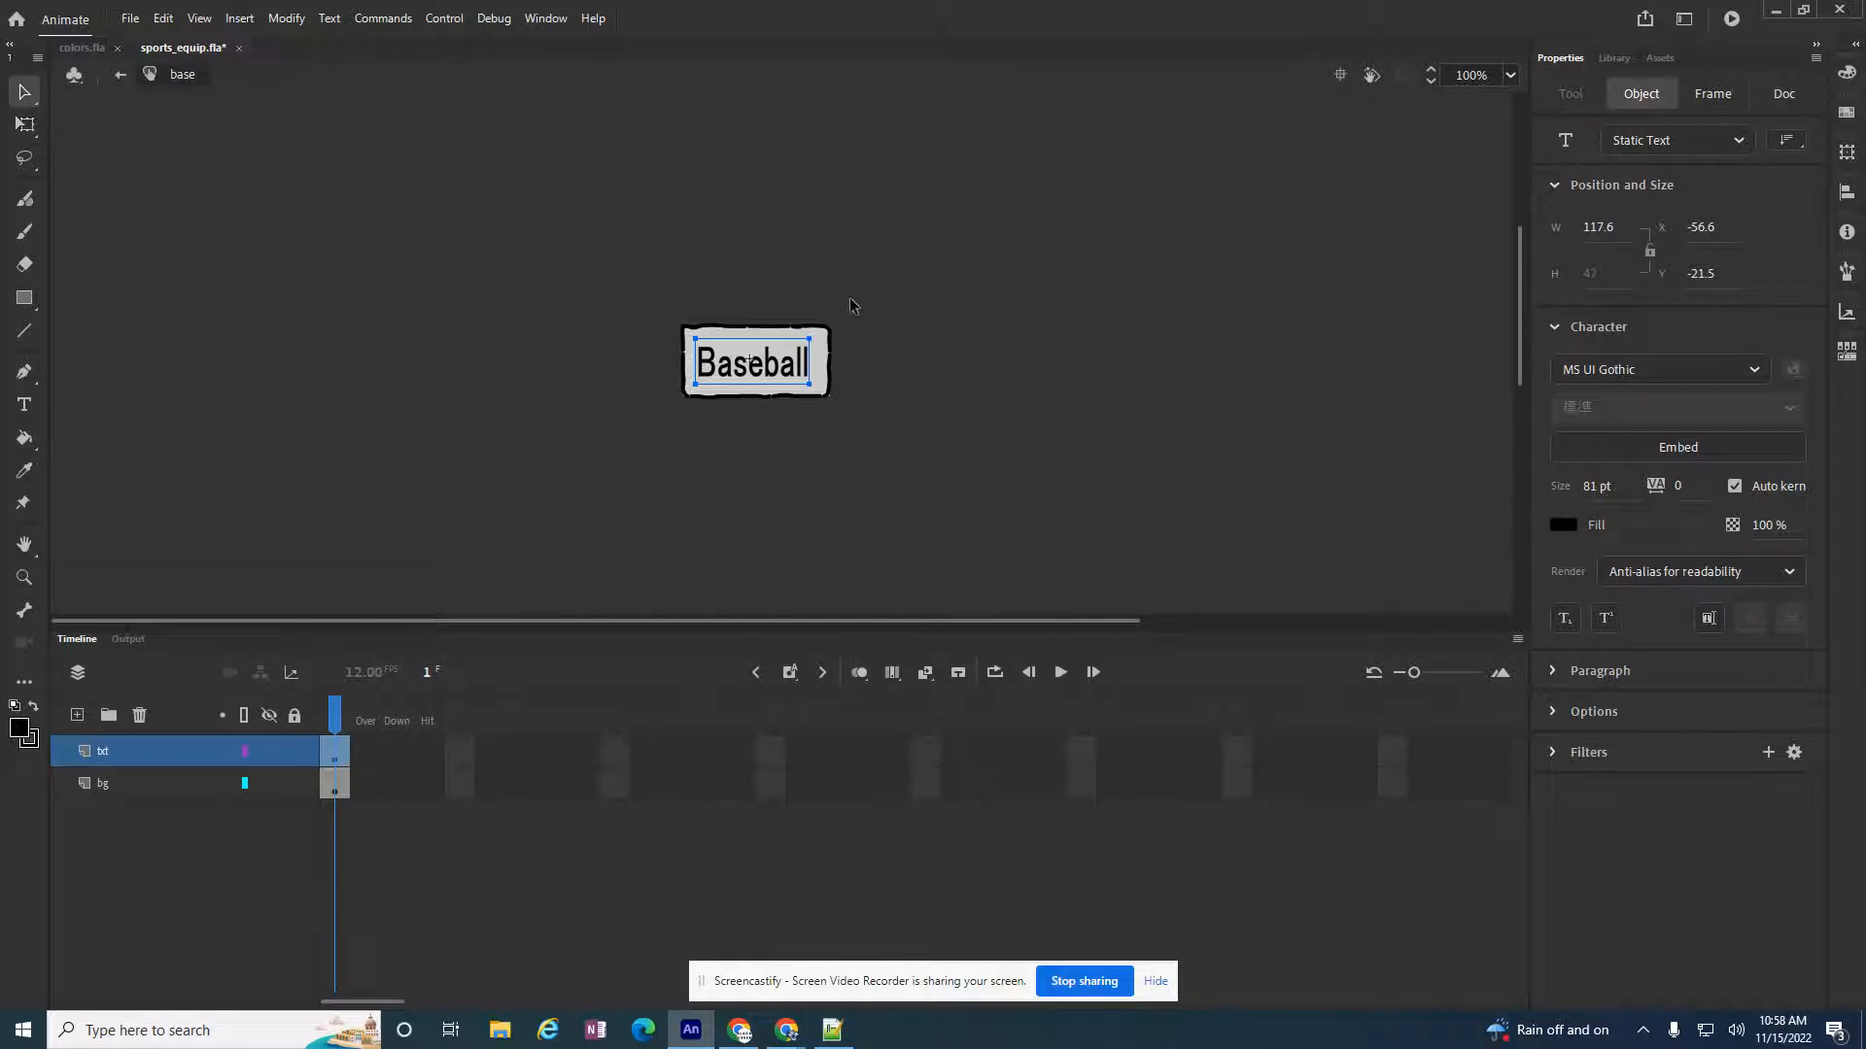
pyautogui.click(1195, 179)
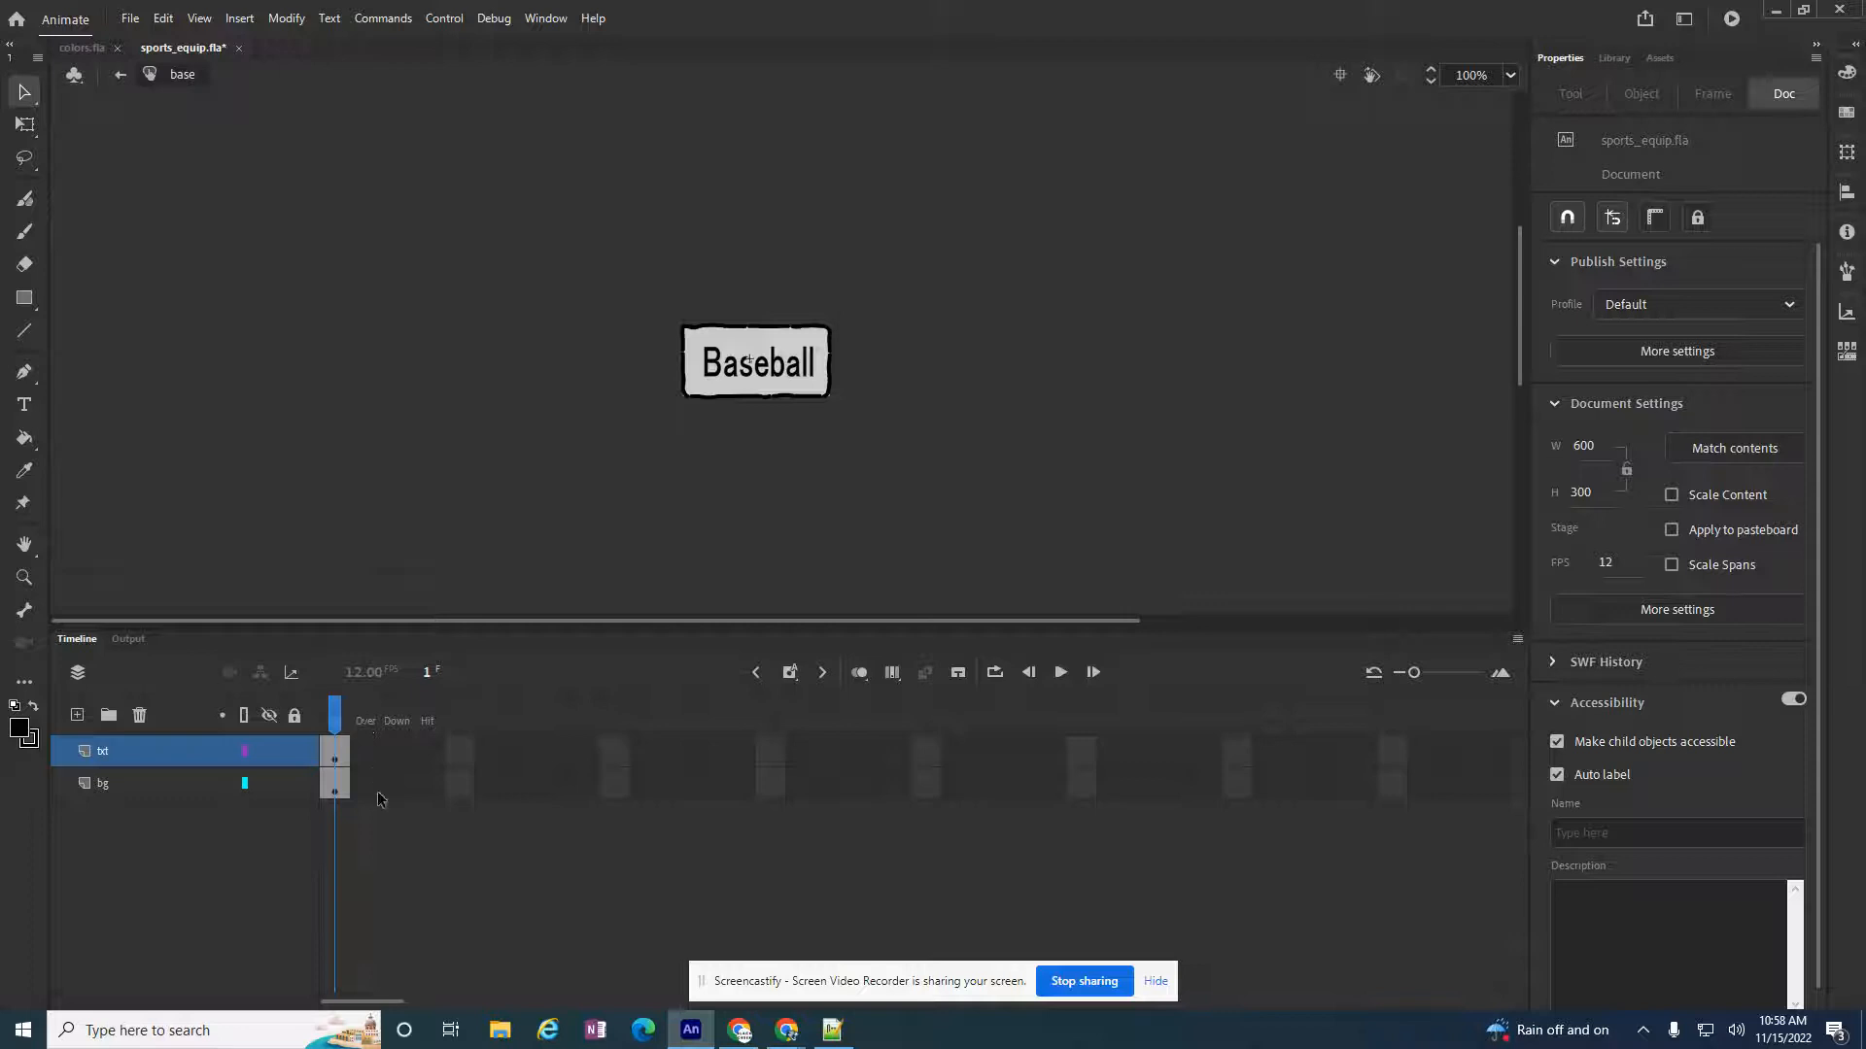
# Insert keyframes in the Over frame of both the txt and bg layers
pyautogui.moveTo(369, 772); pyautogui.dragTo(369, 797)
pyautogui.rightClick(367, 751)
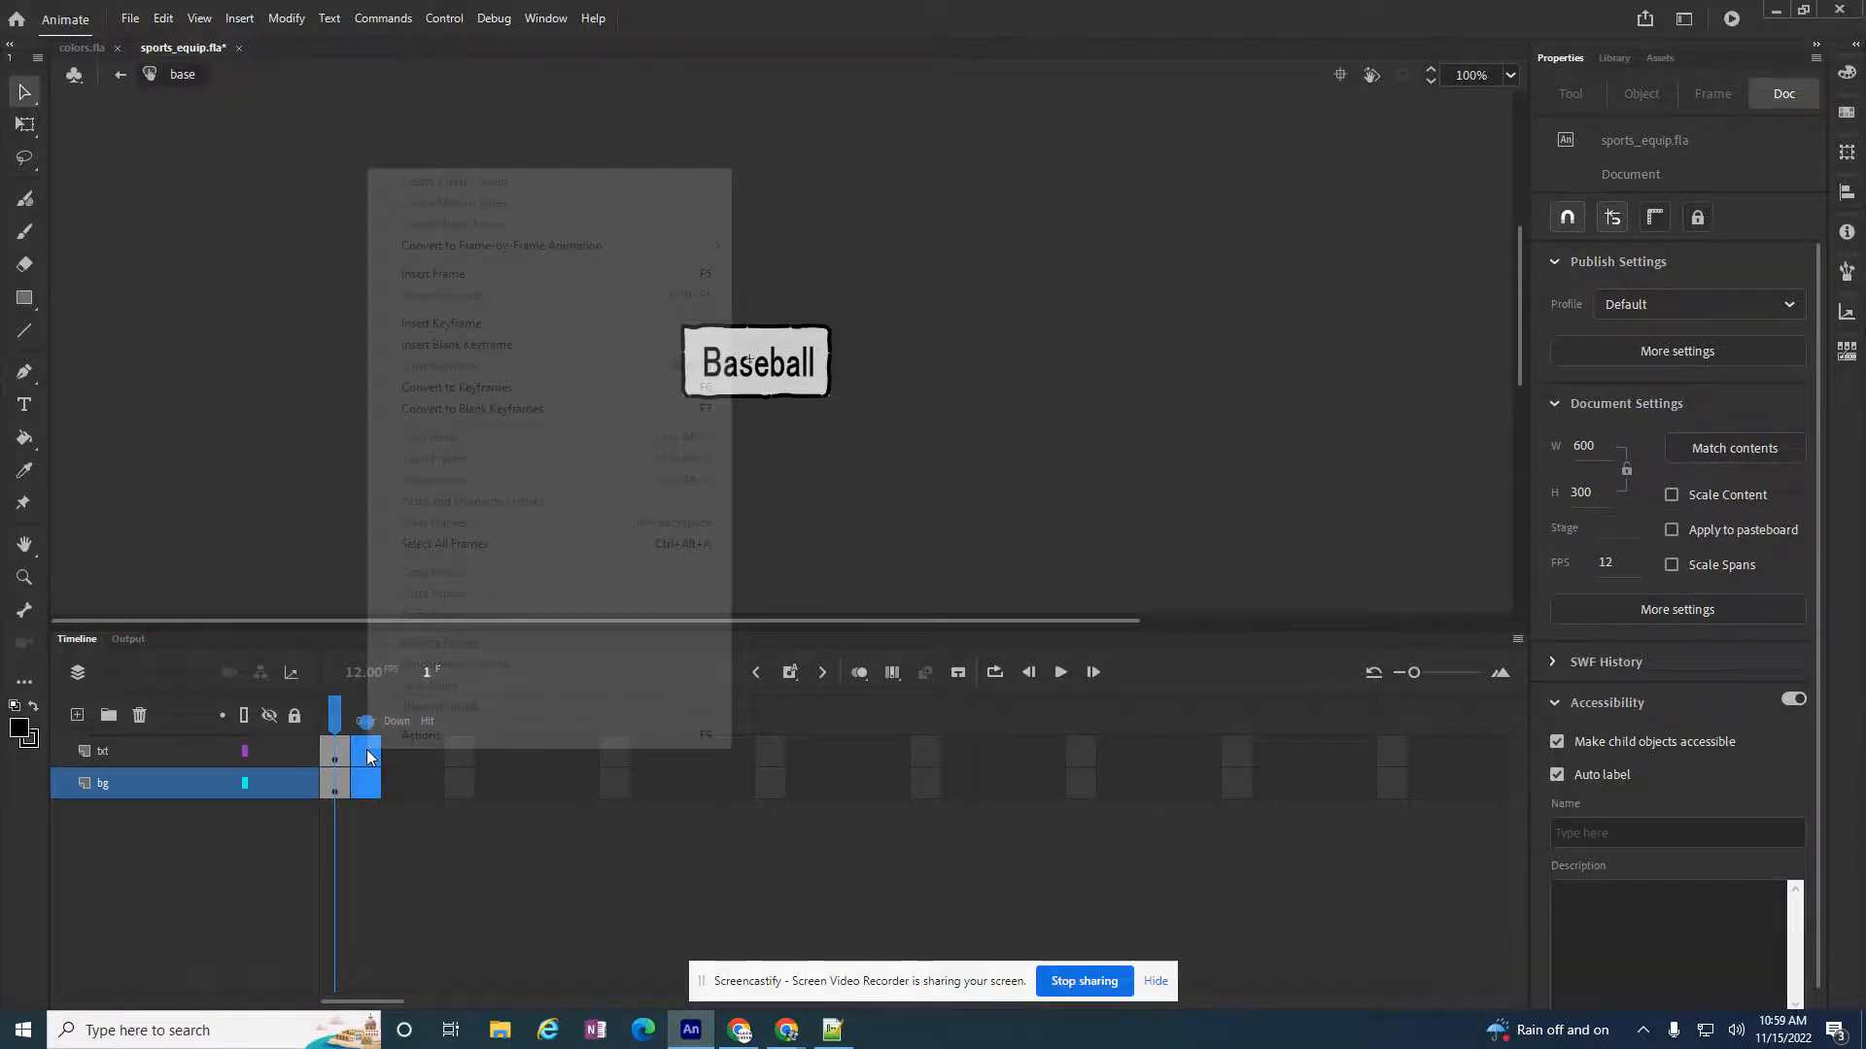
pyautogui.click(461, 329)
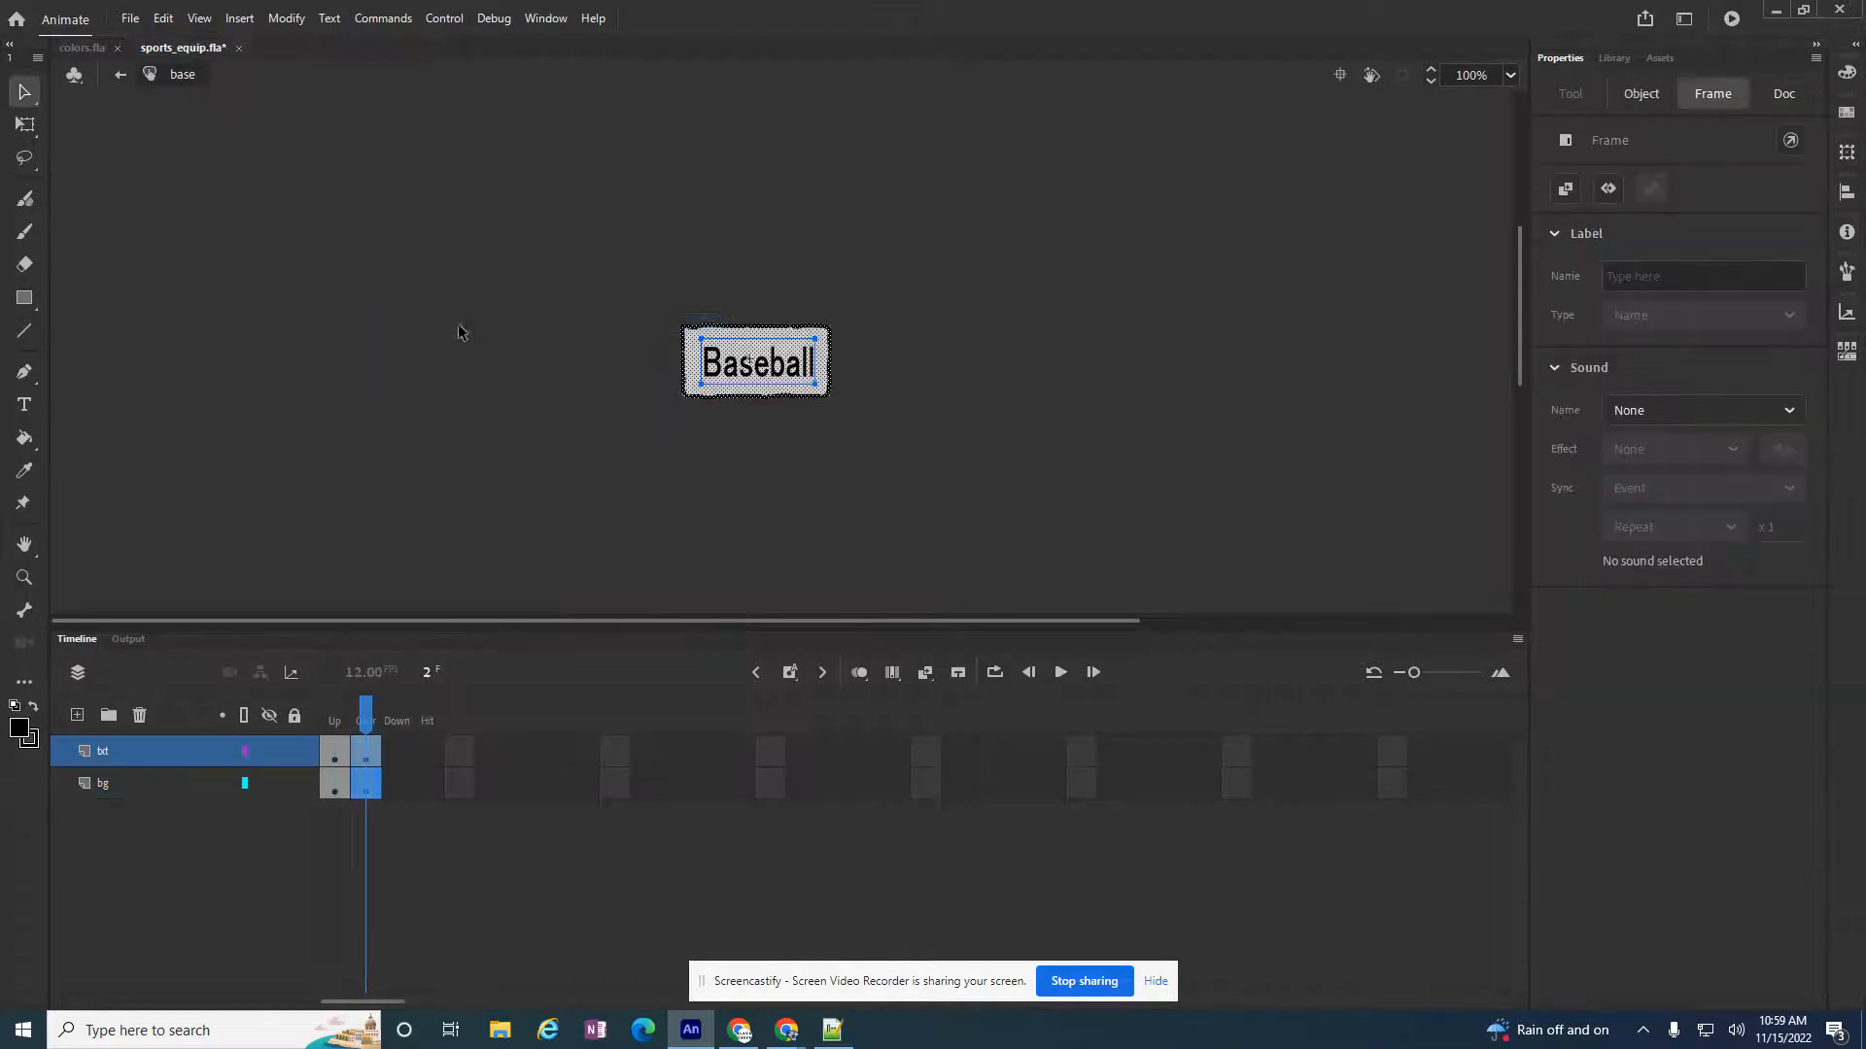
# Try to insert keyframes in the Down frame of both layers, and undo the resulting changes
pyautogui.click(394, 787)
pyautogui.click(401, 748)
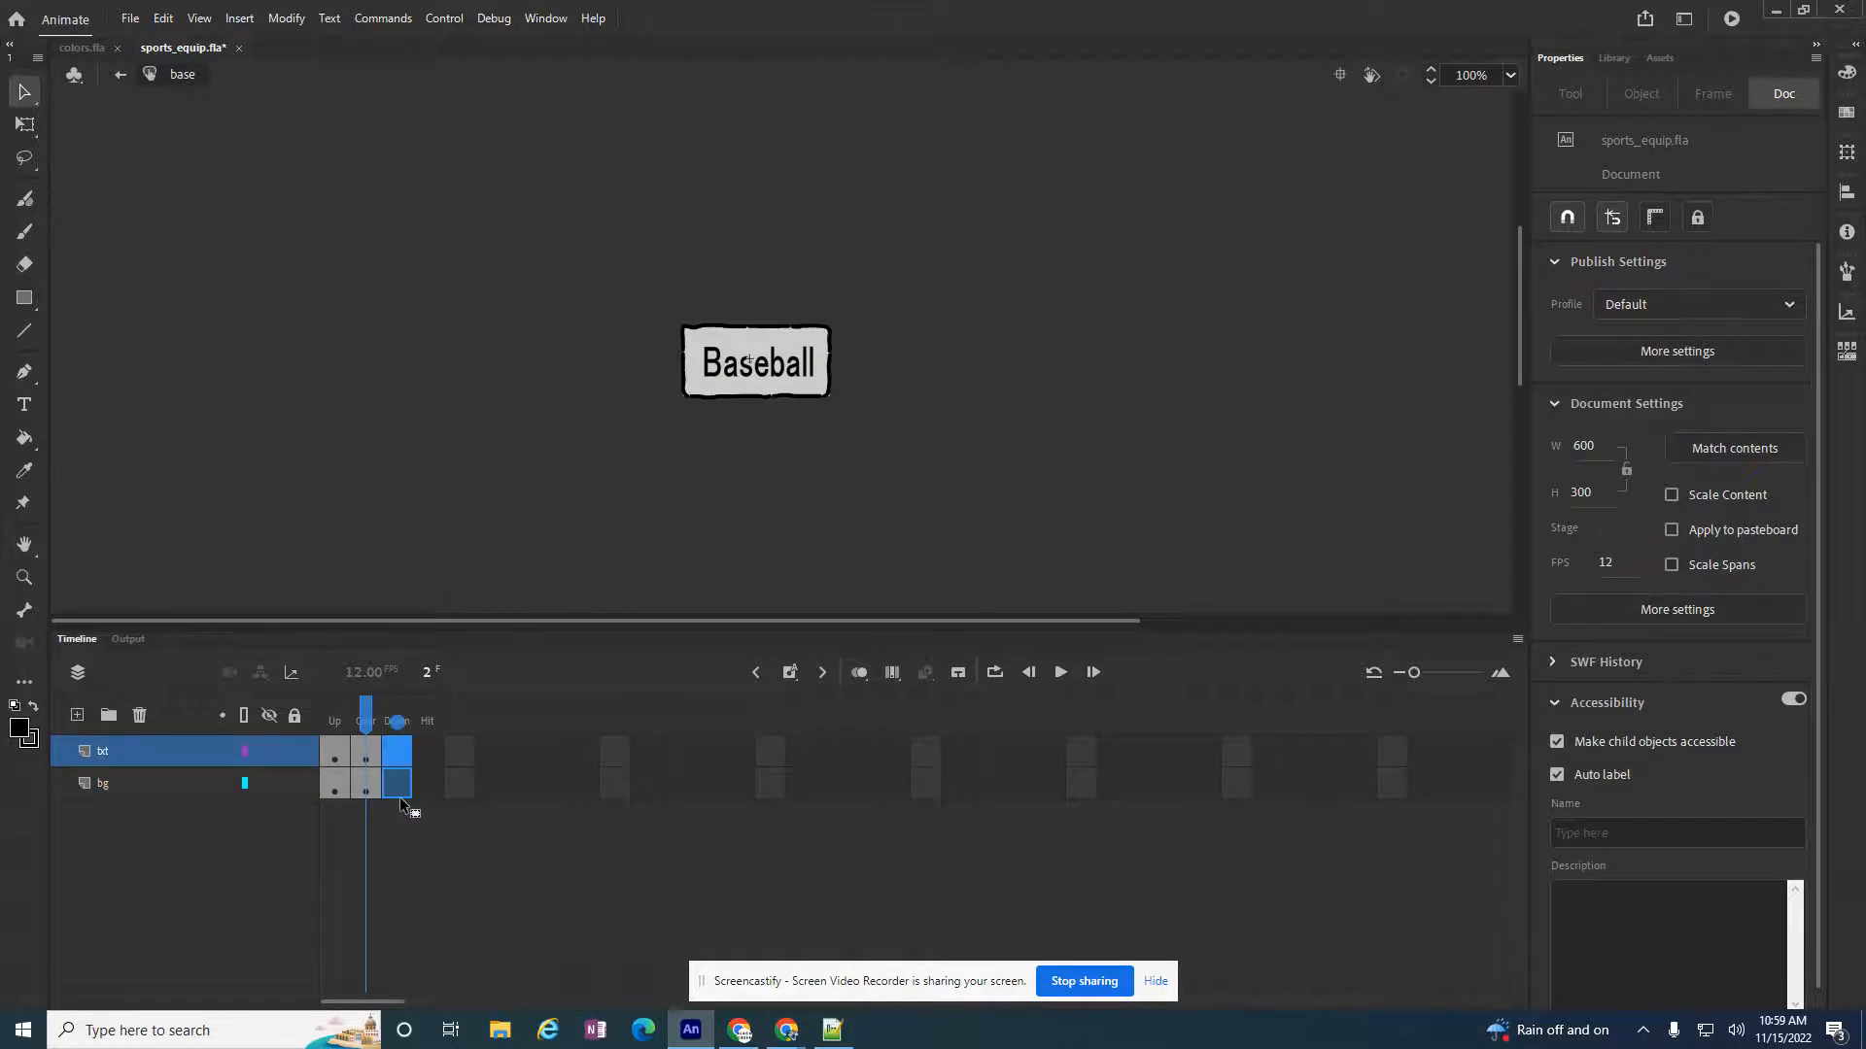
pyautogui.click(398, 783)
pyautogui.press('F6')
pyautogui.click(401, 759)
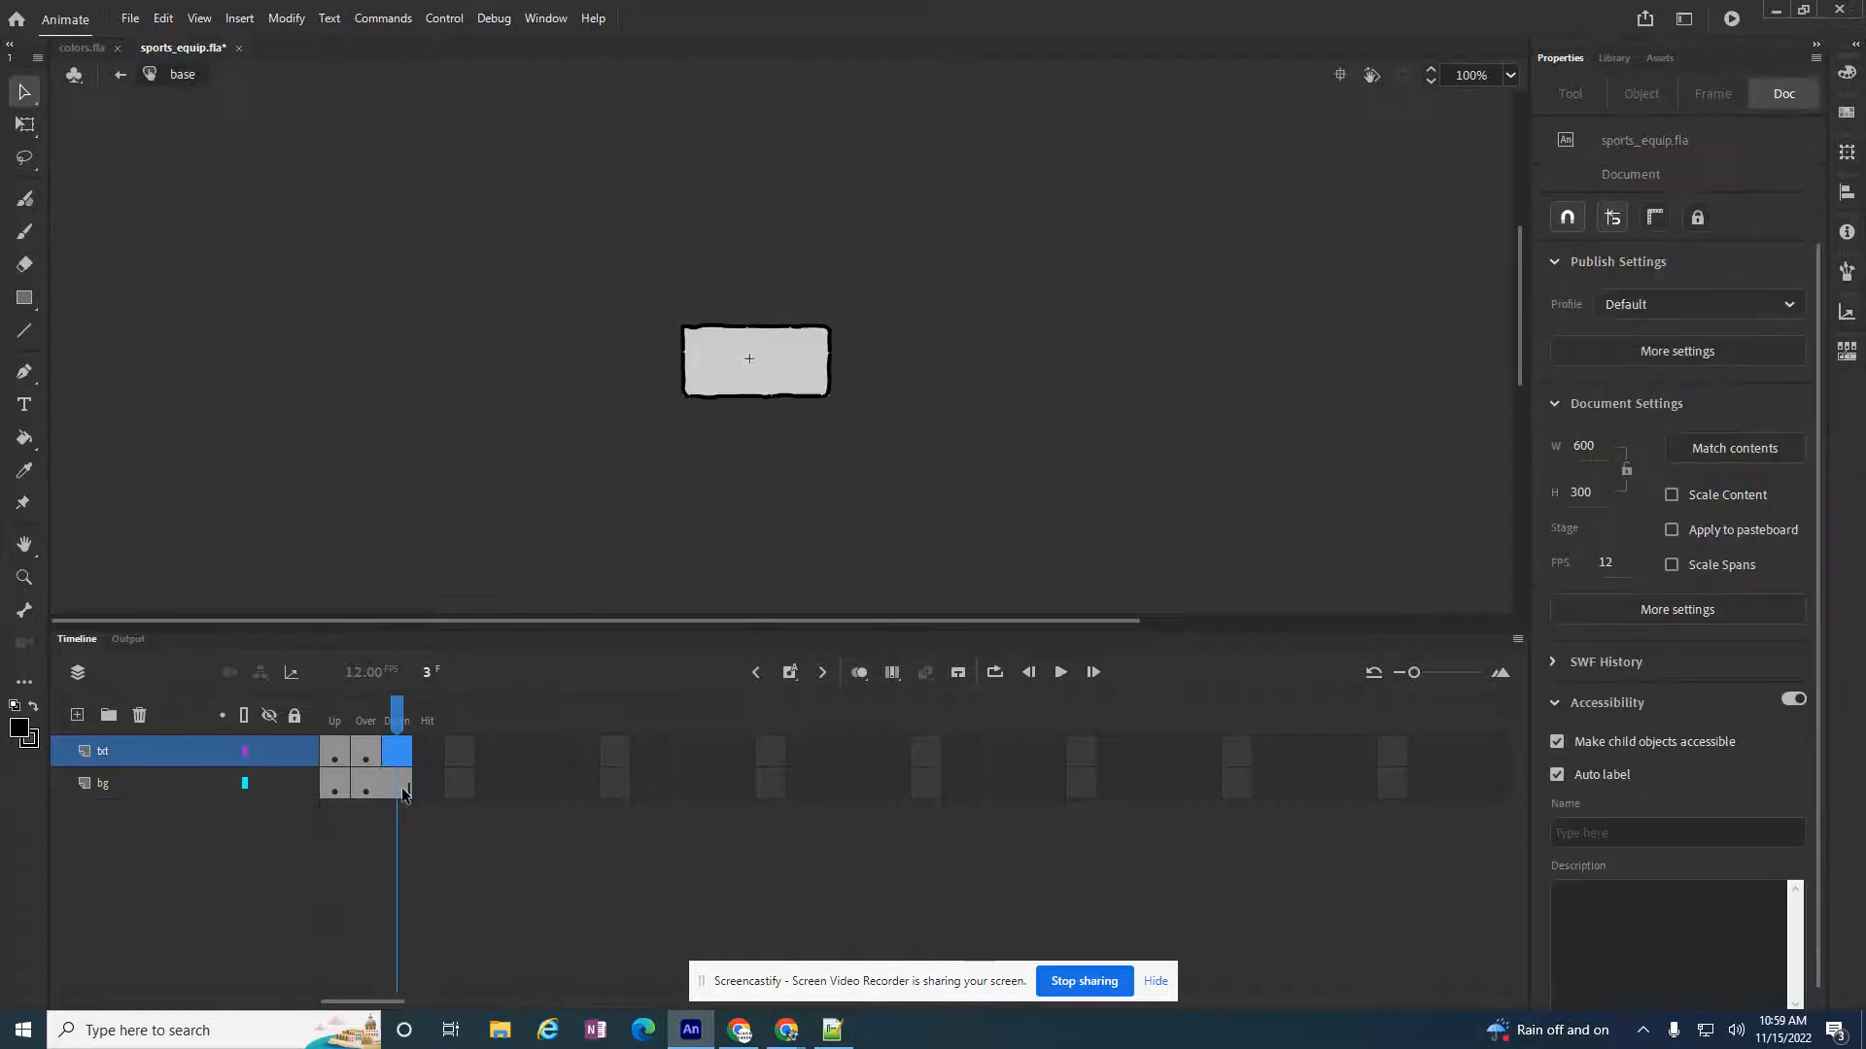
pyautogui.click(423, 778)
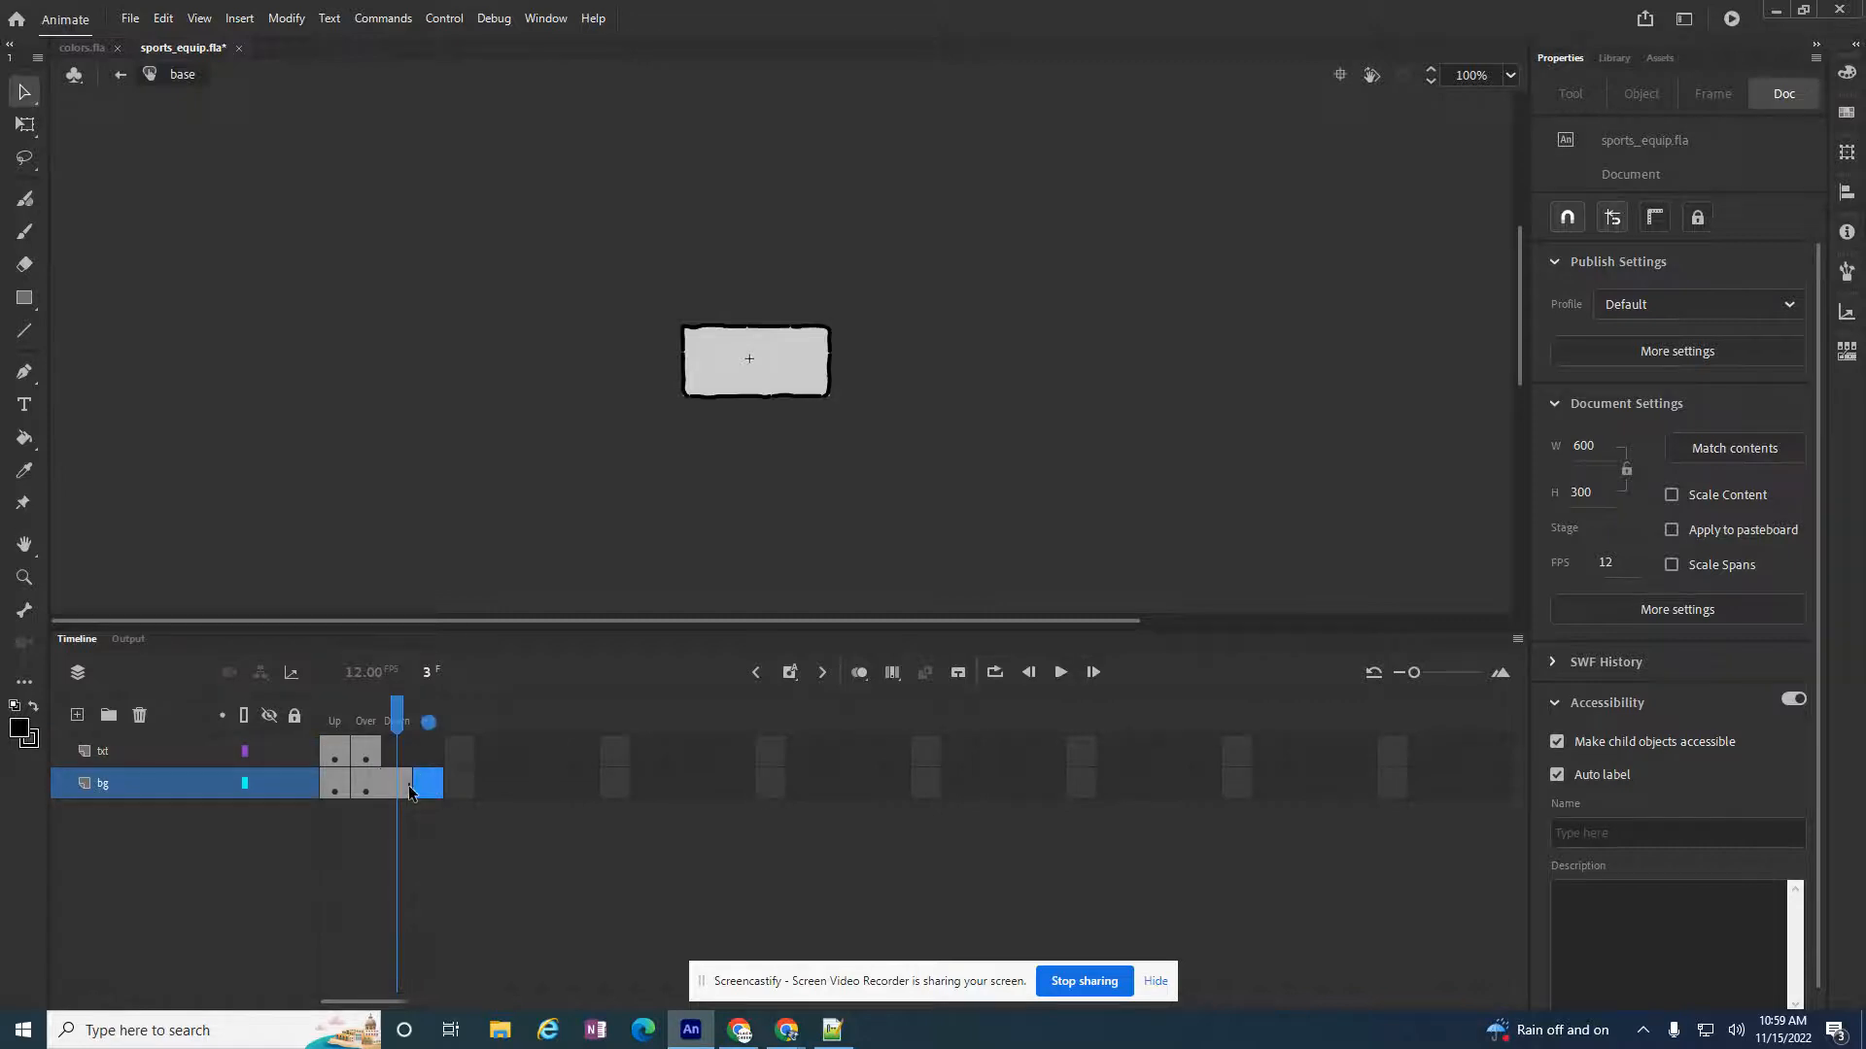
pyautogui.hotkey('ctrl', 'z')
pyautogui.hotkey('ctrl', 'z')
pyautogui.hotkey('ctrl', 'z')
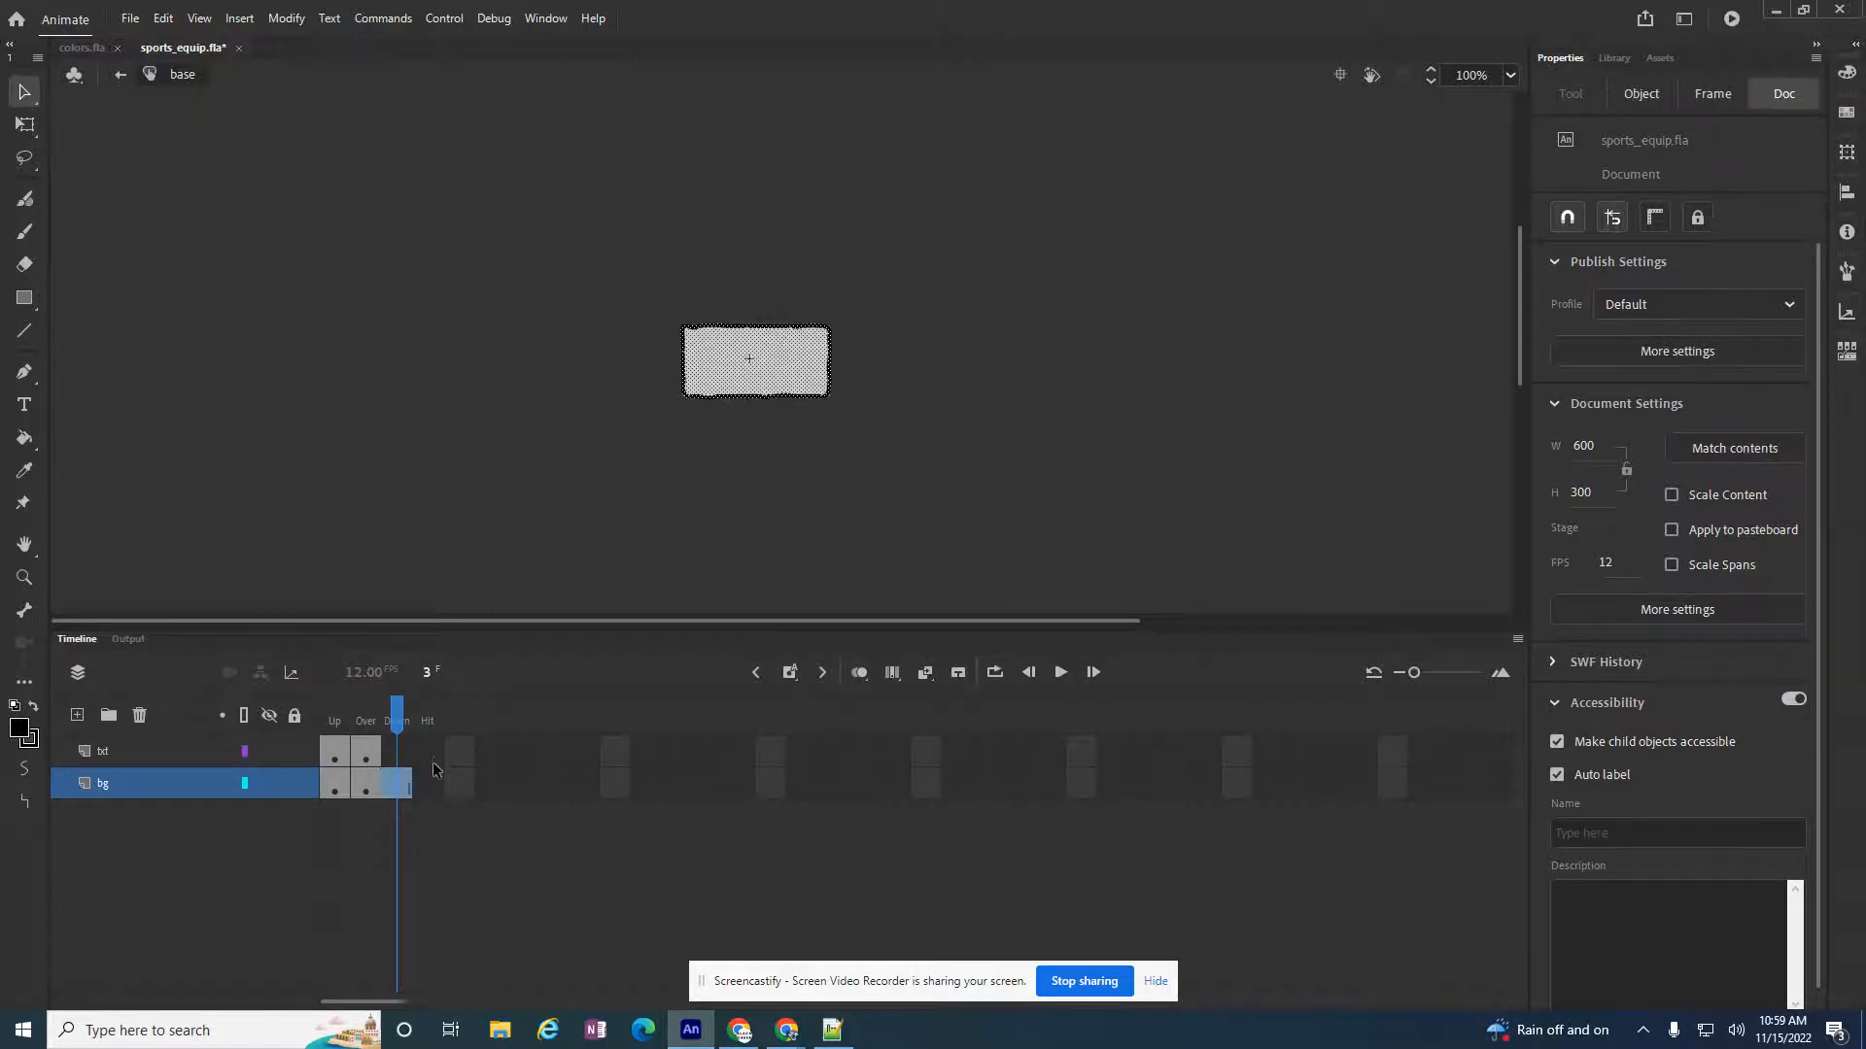
# Change the rectangle's fill to red-orange in the Over frame of the bg layer
pyautogui.click(367, 792)
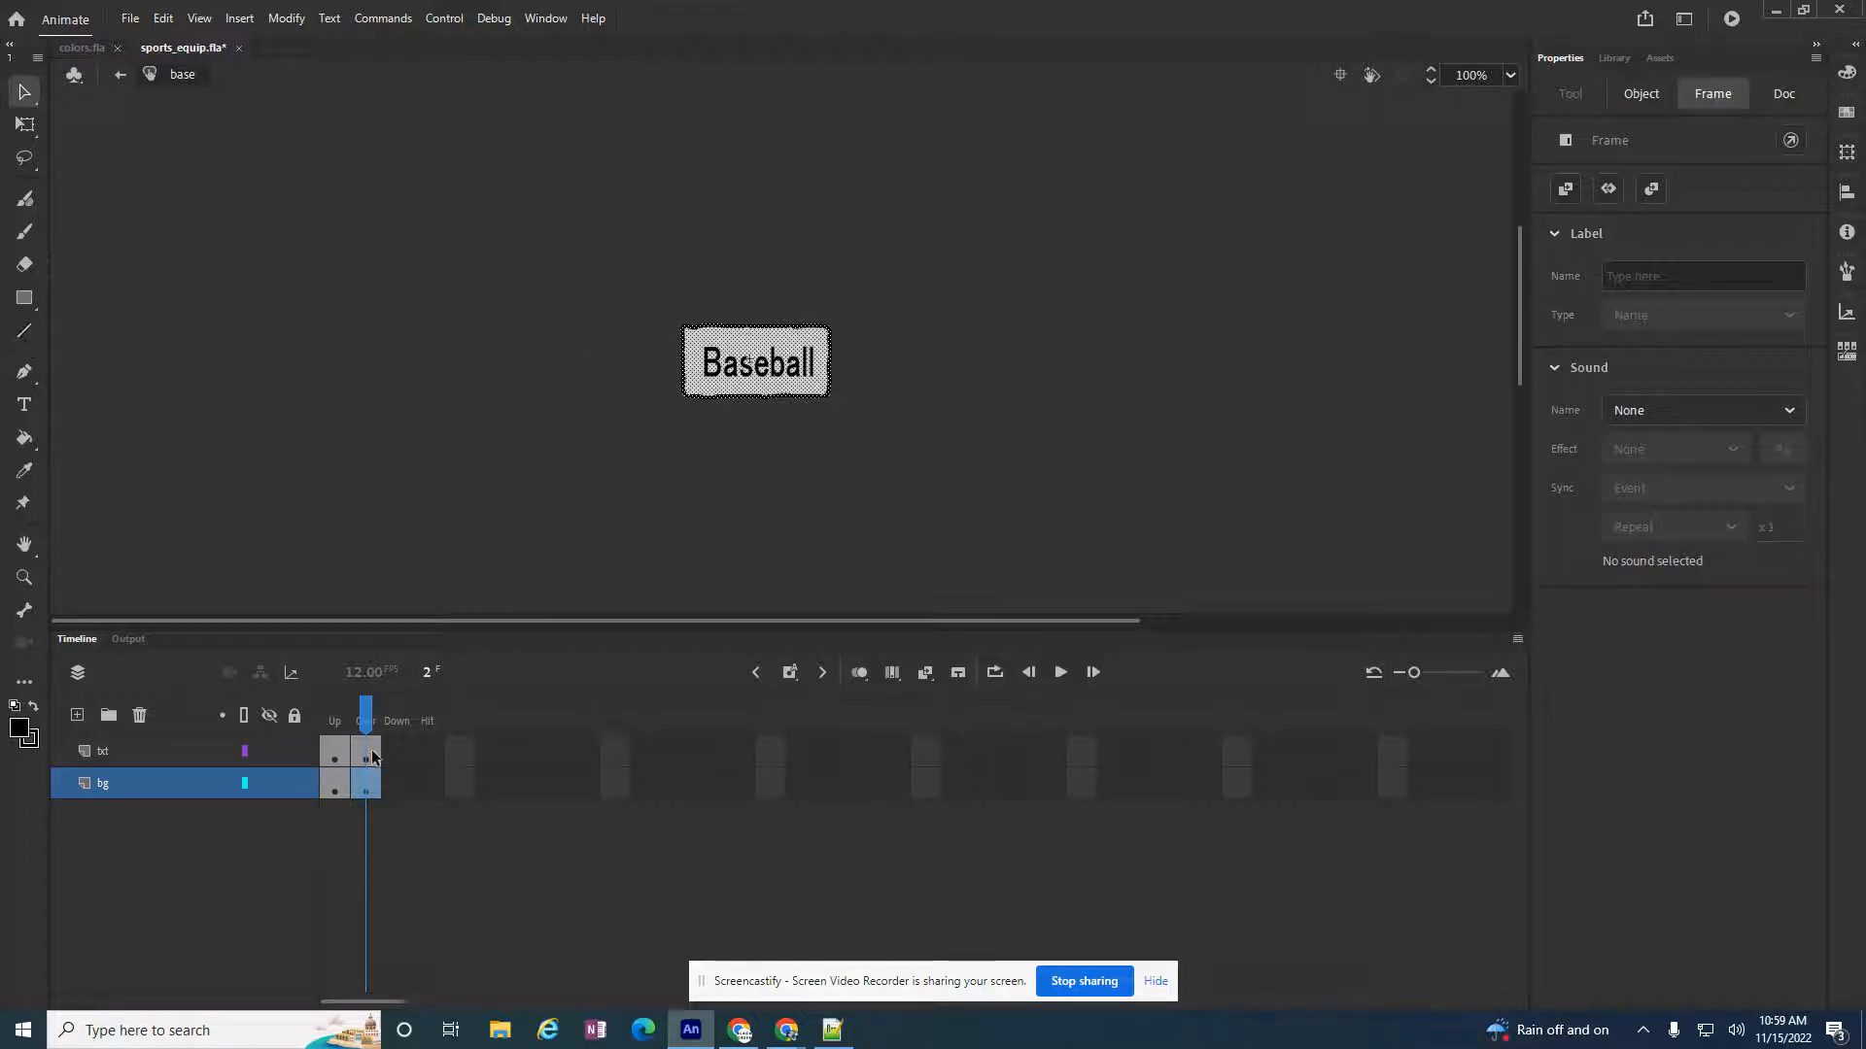
pyautogui.click(907, 509)
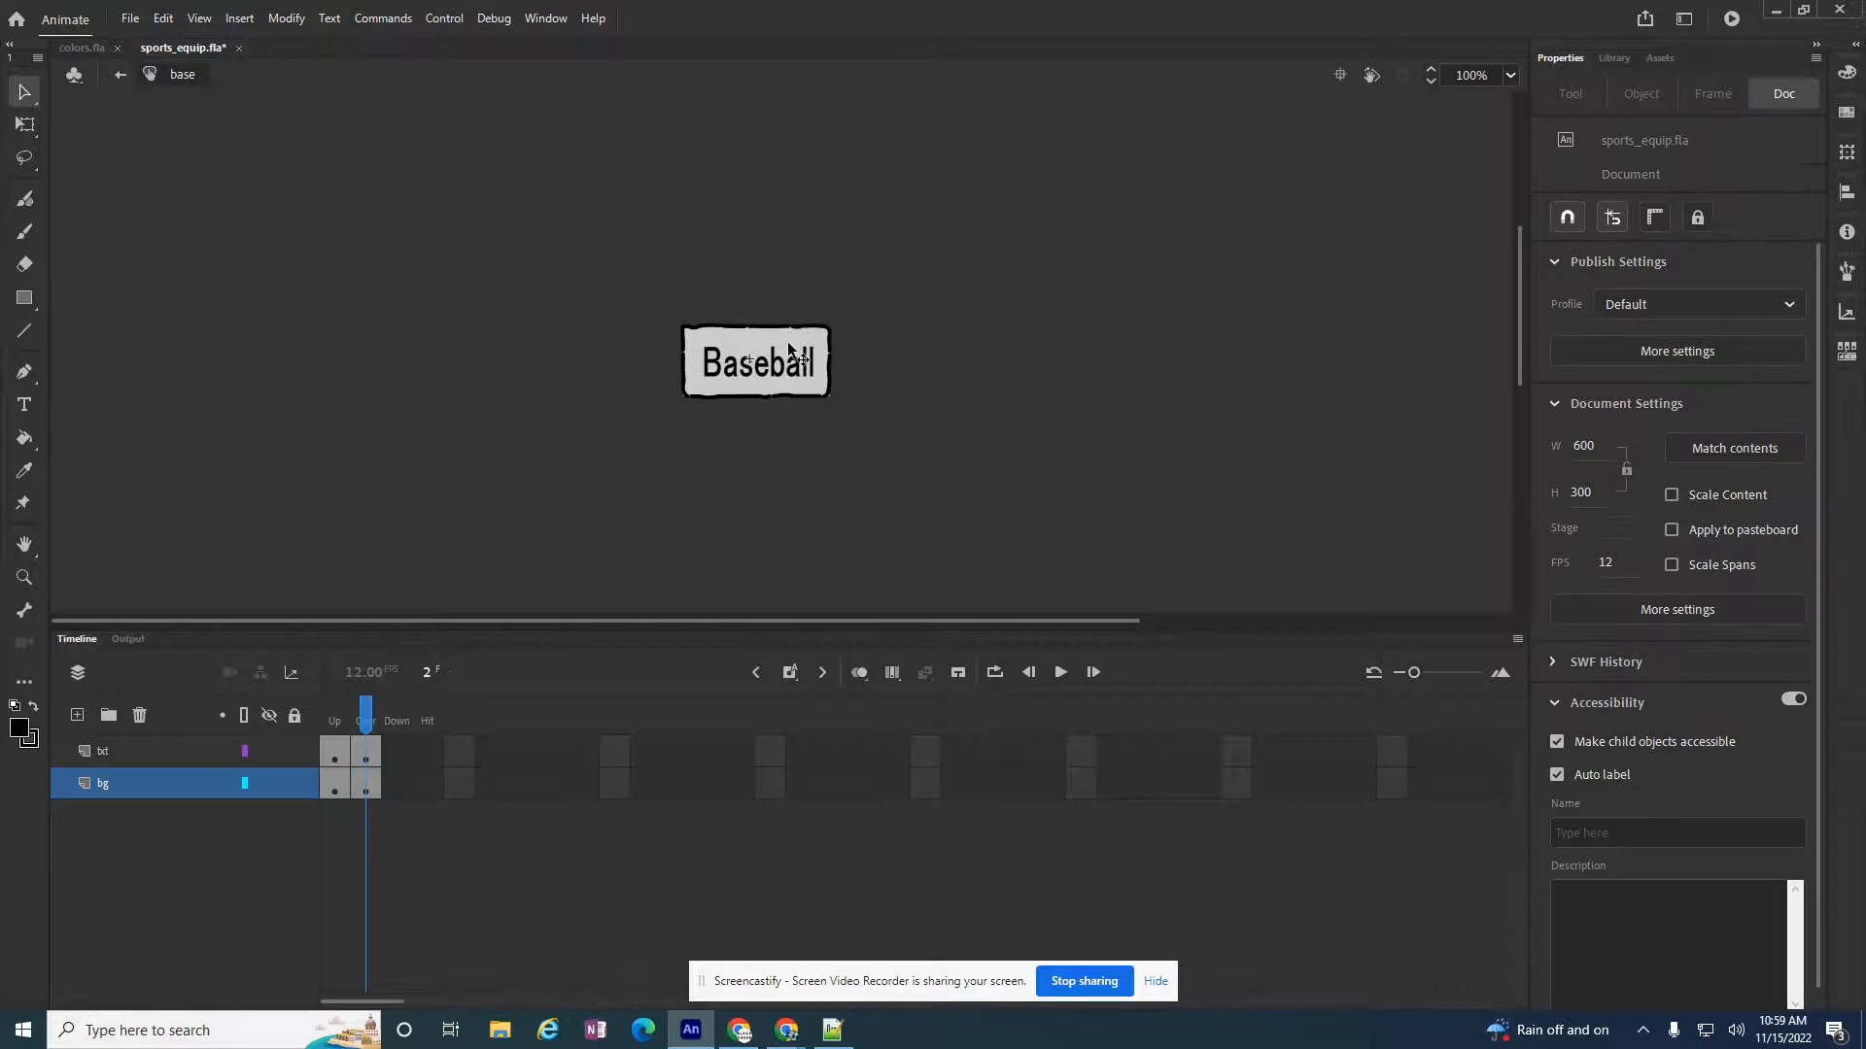
pyautogui.click(790, 348)
pyautogui.click(1552, 419)
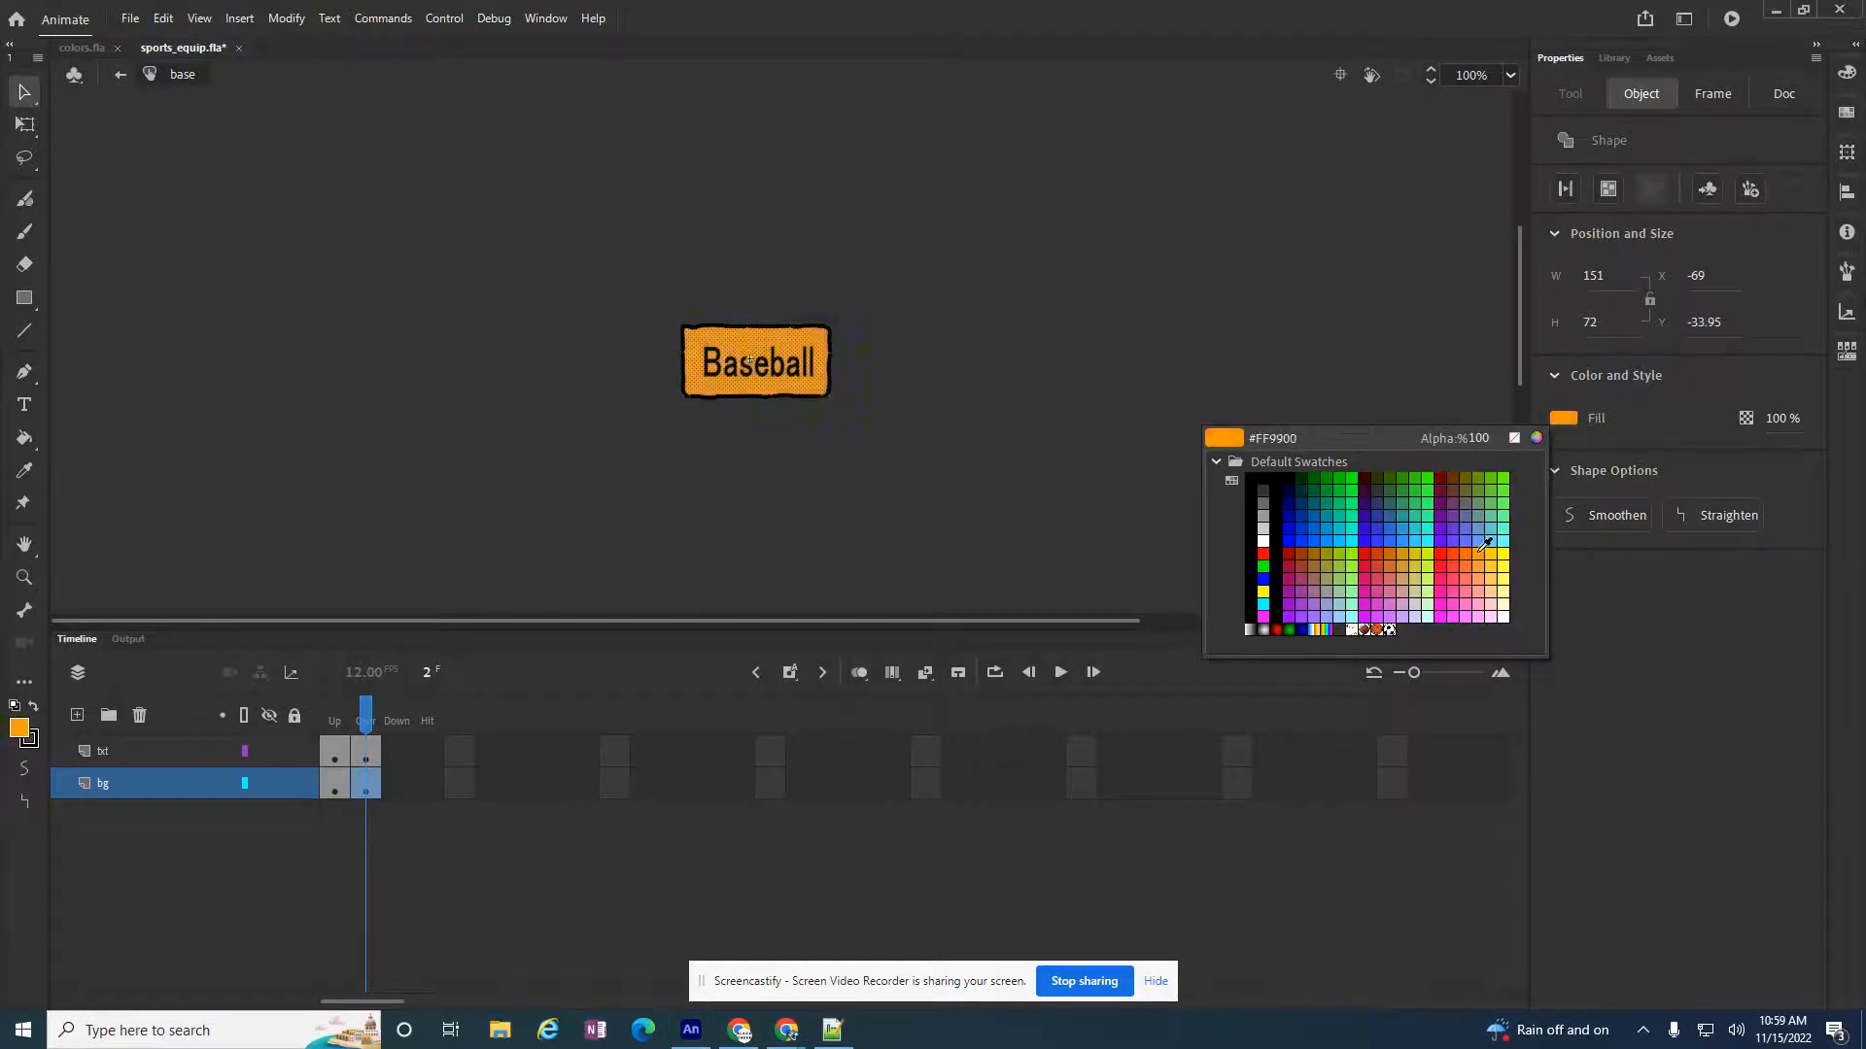
pyautogui.click(1453, 586)
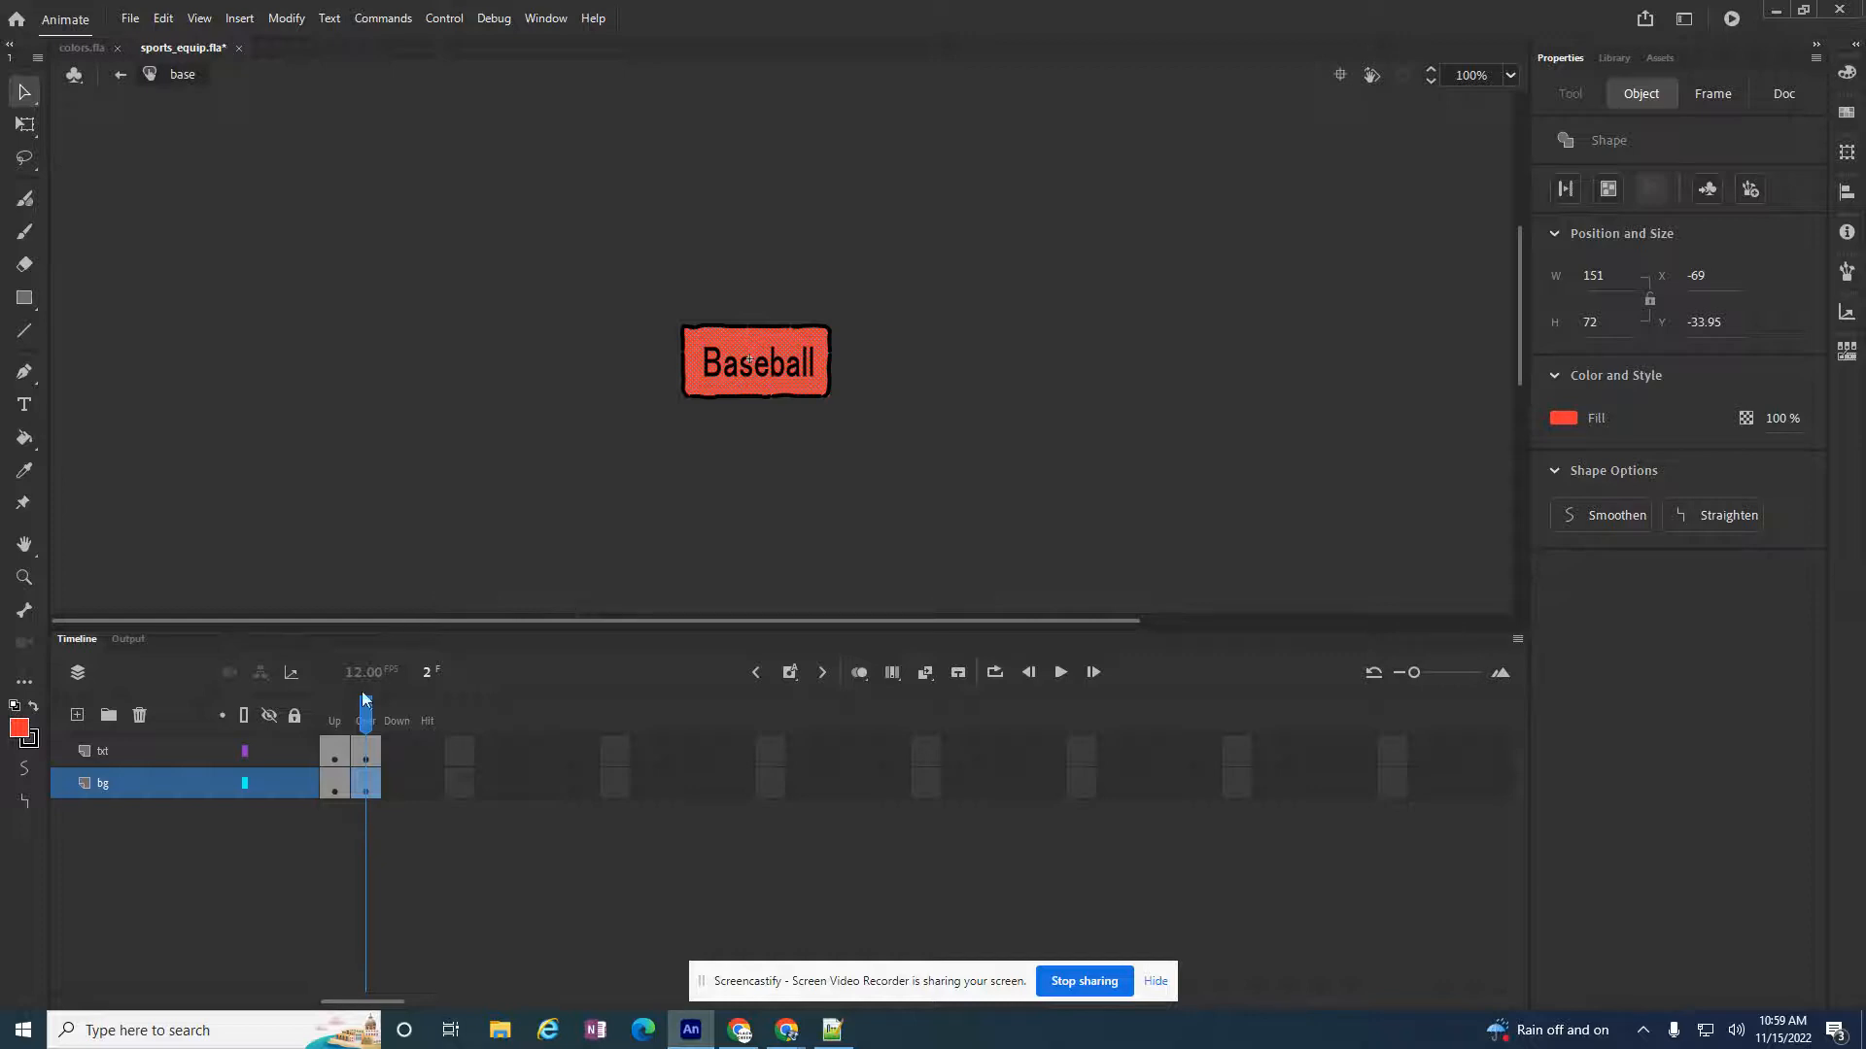
# Insert keyframes in the Down frame of both the txt and bg layers
pyautogui.moveTo(394, 785); pyautogui.dragTo(402, 719)
pyautogui.click(490, 752)
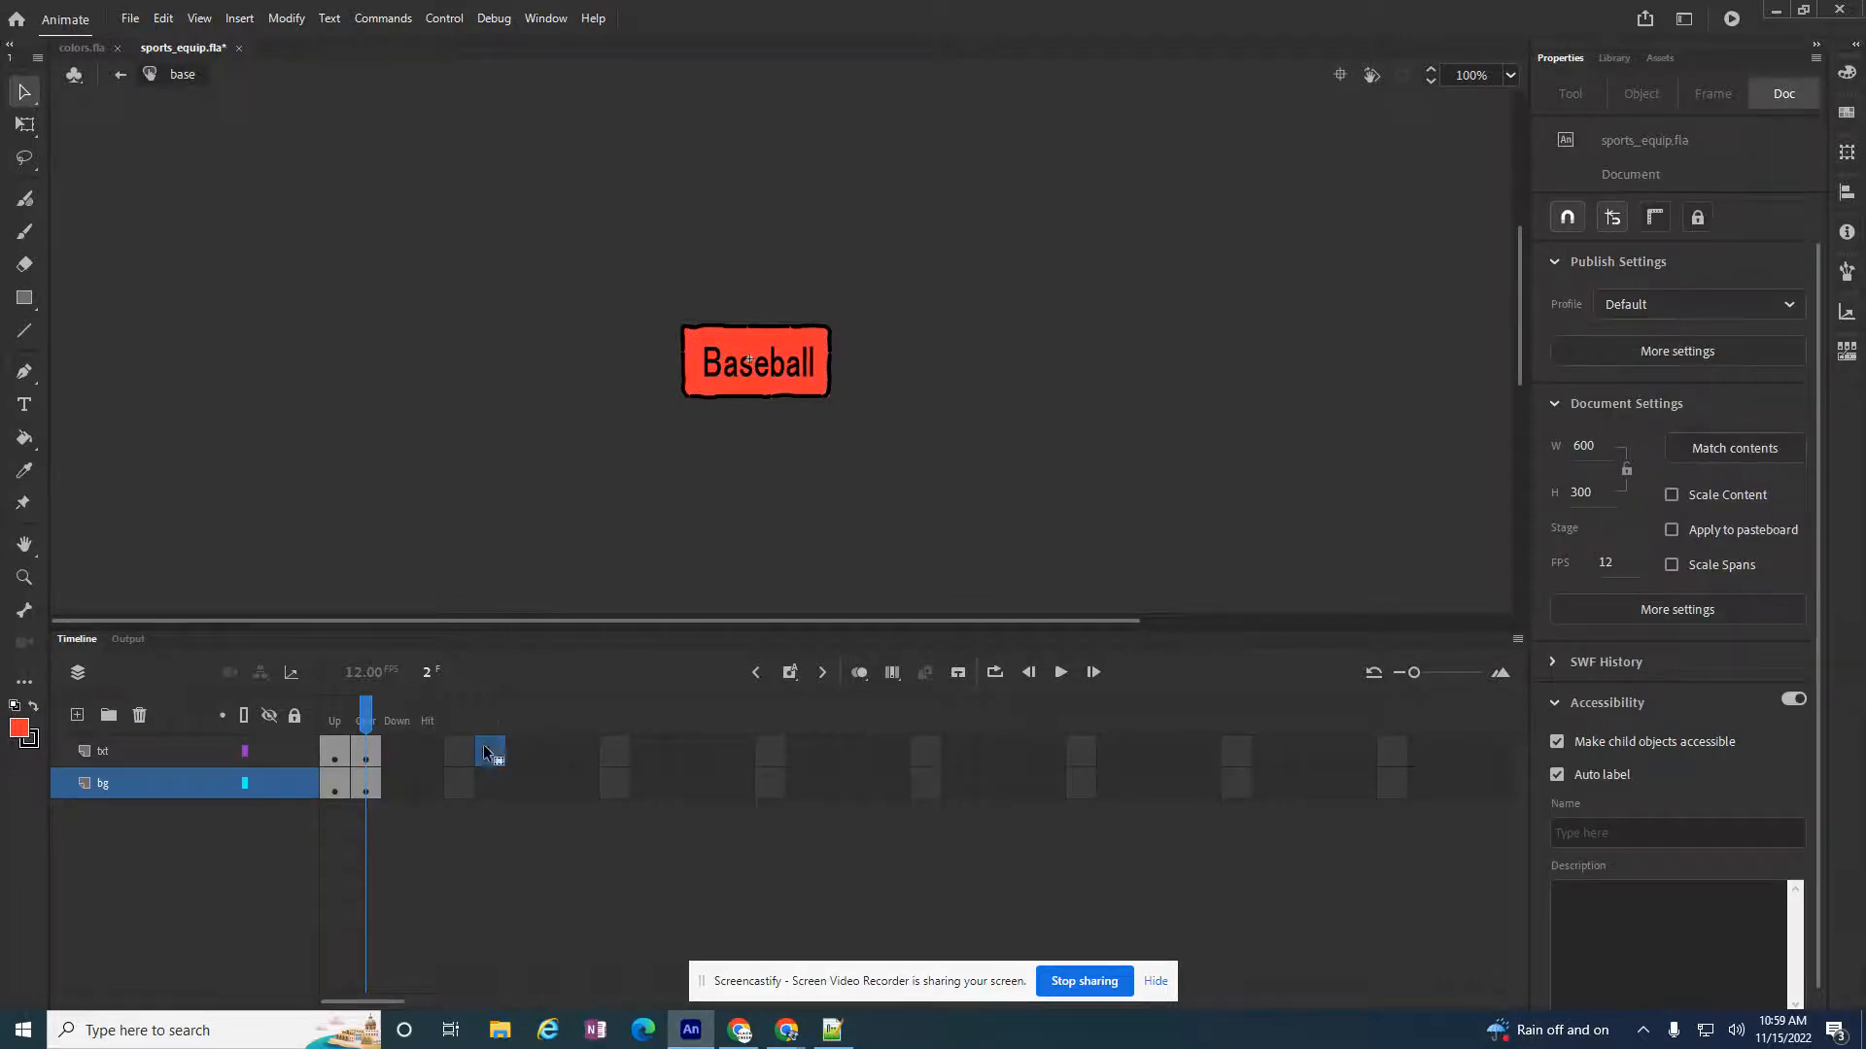
pyautogui.moveTo(398, 744); pyautogui.dragTo(406, 802)
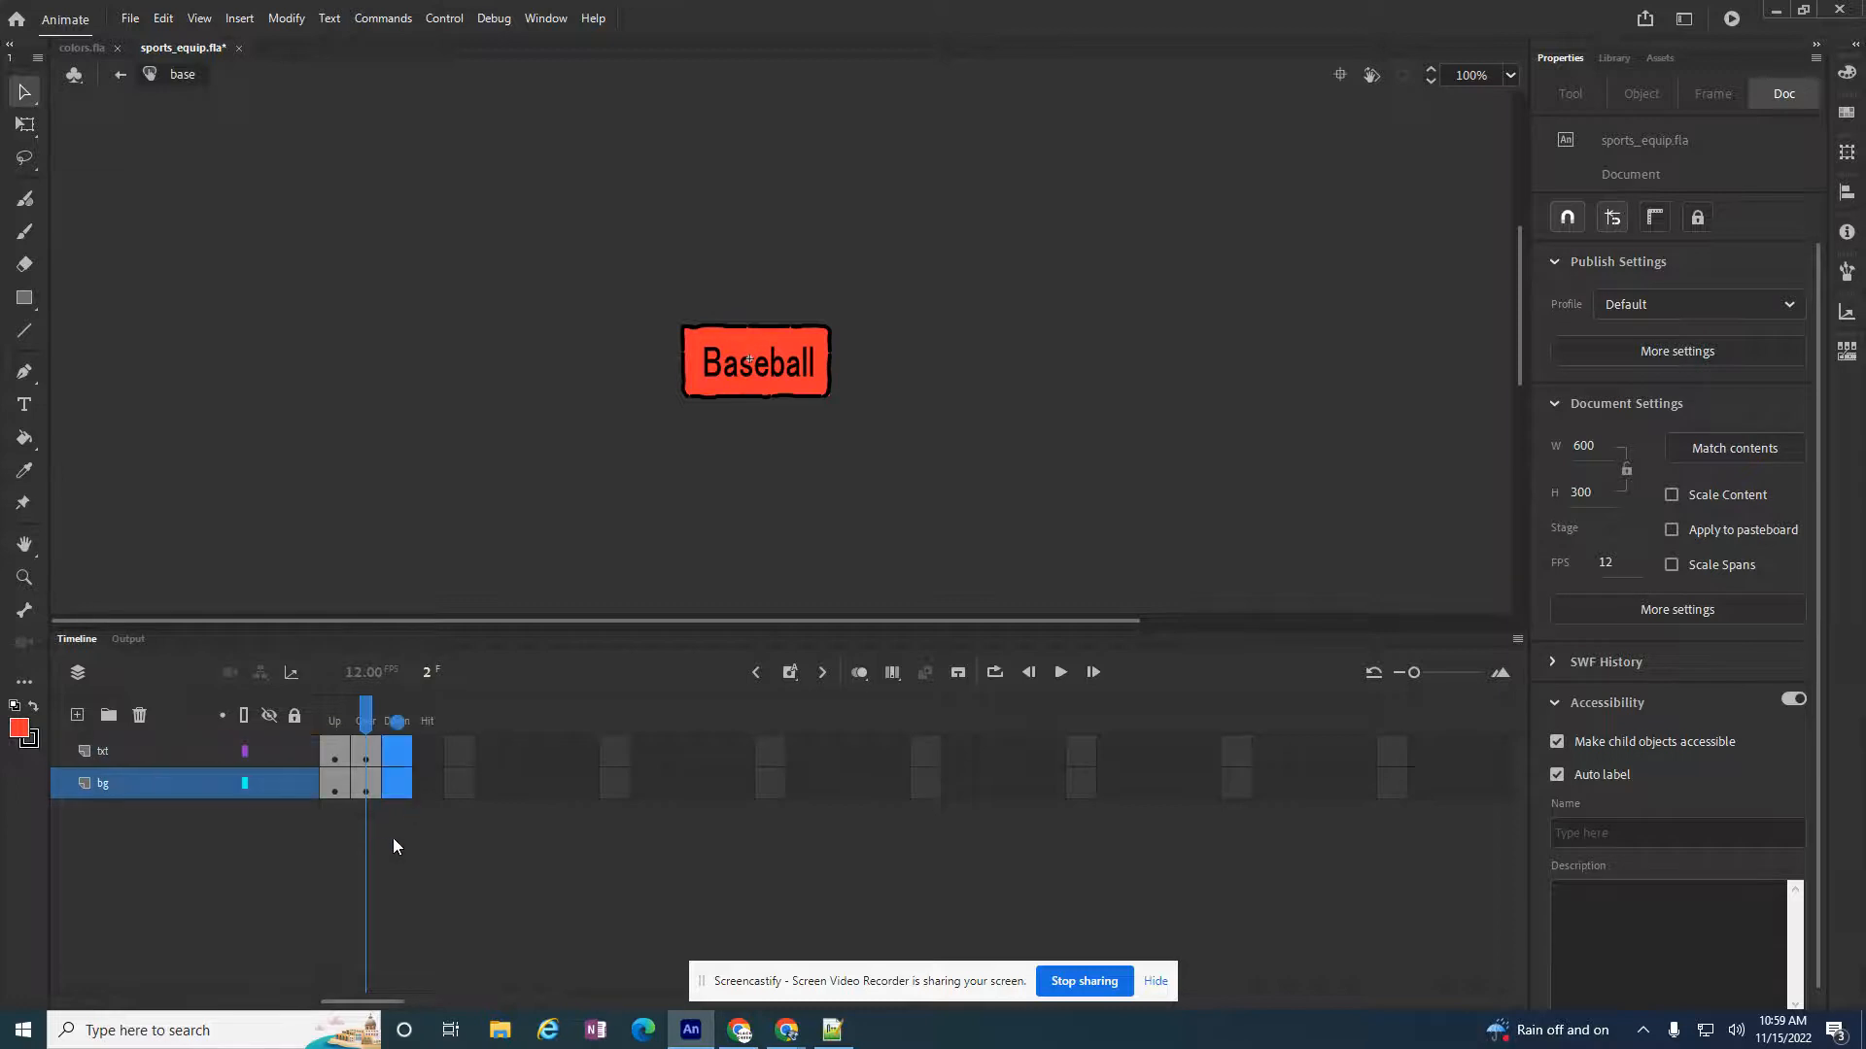
pyautogui.rightClick(406, 802)
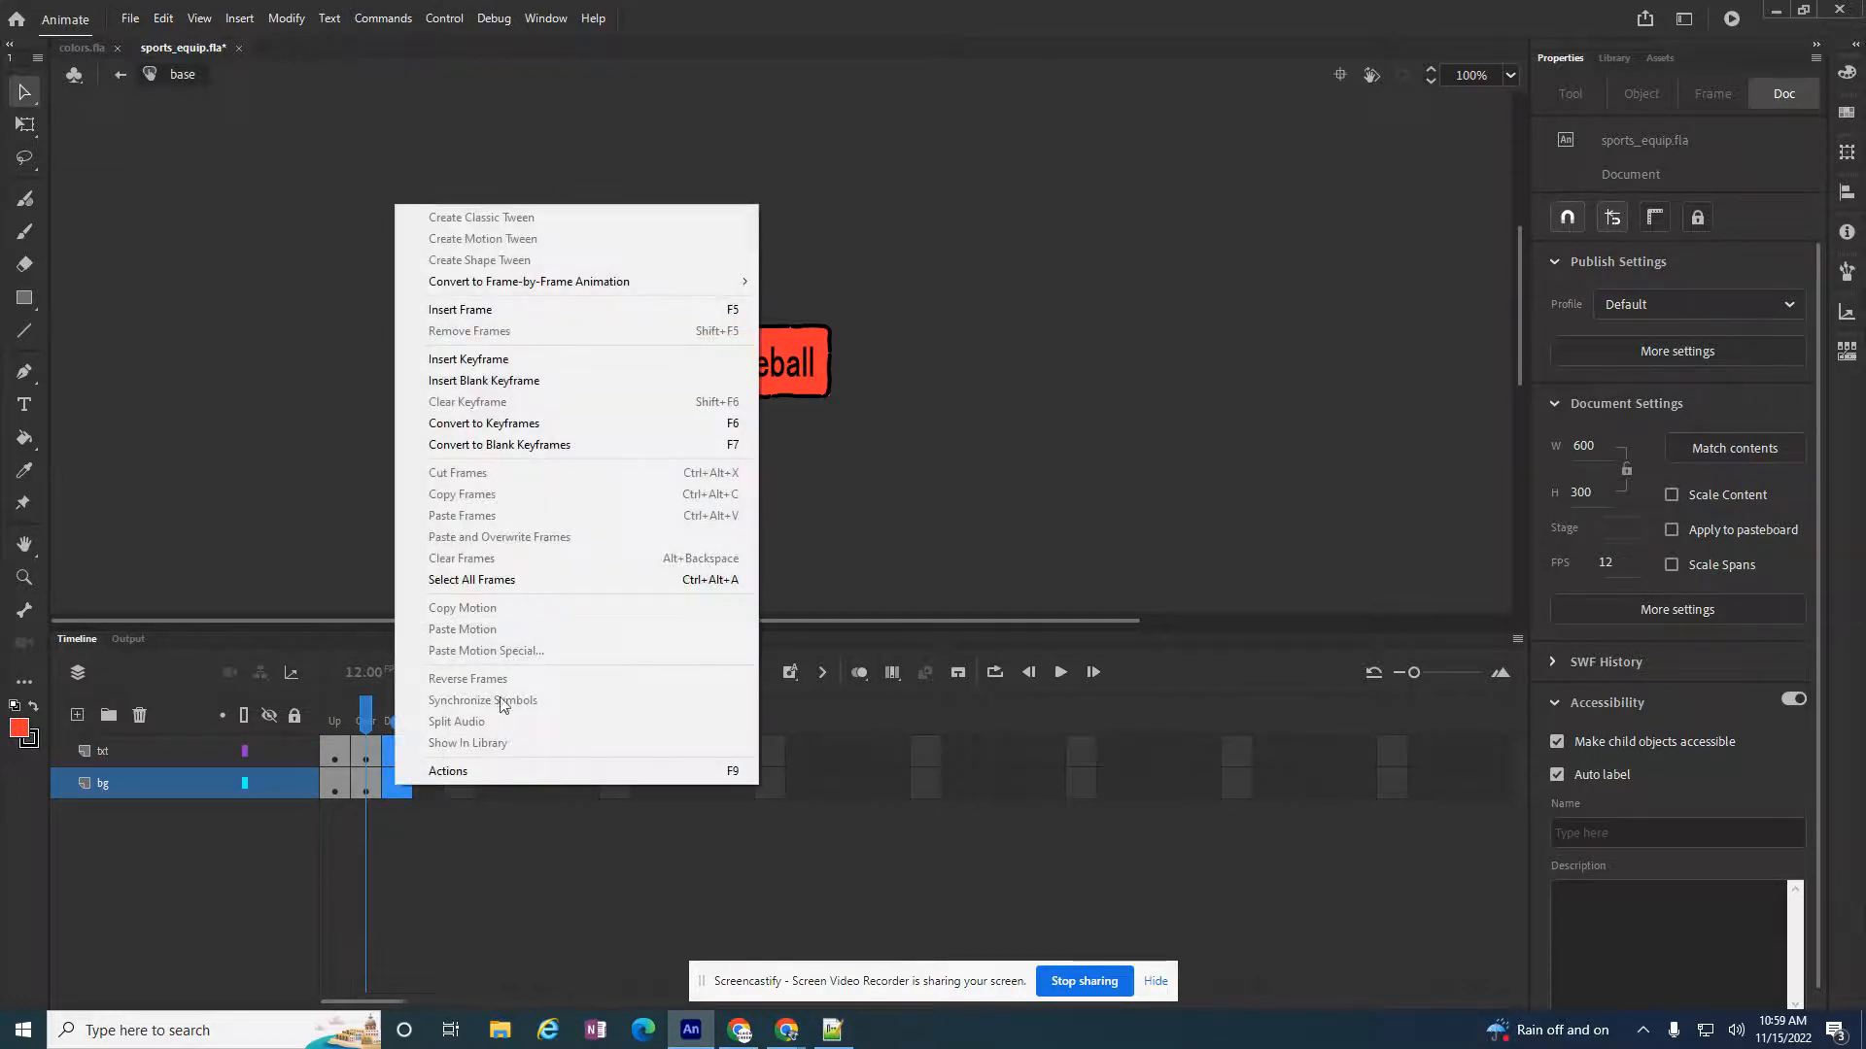
pyautogui.click(504, 360)
# Change the rectangle's fill to yellow-orange in the Down frame of the bg layer
pyautogui.click(716, 372)
pyautogui.click(815, 496)
pyautogui.click(758, 384)
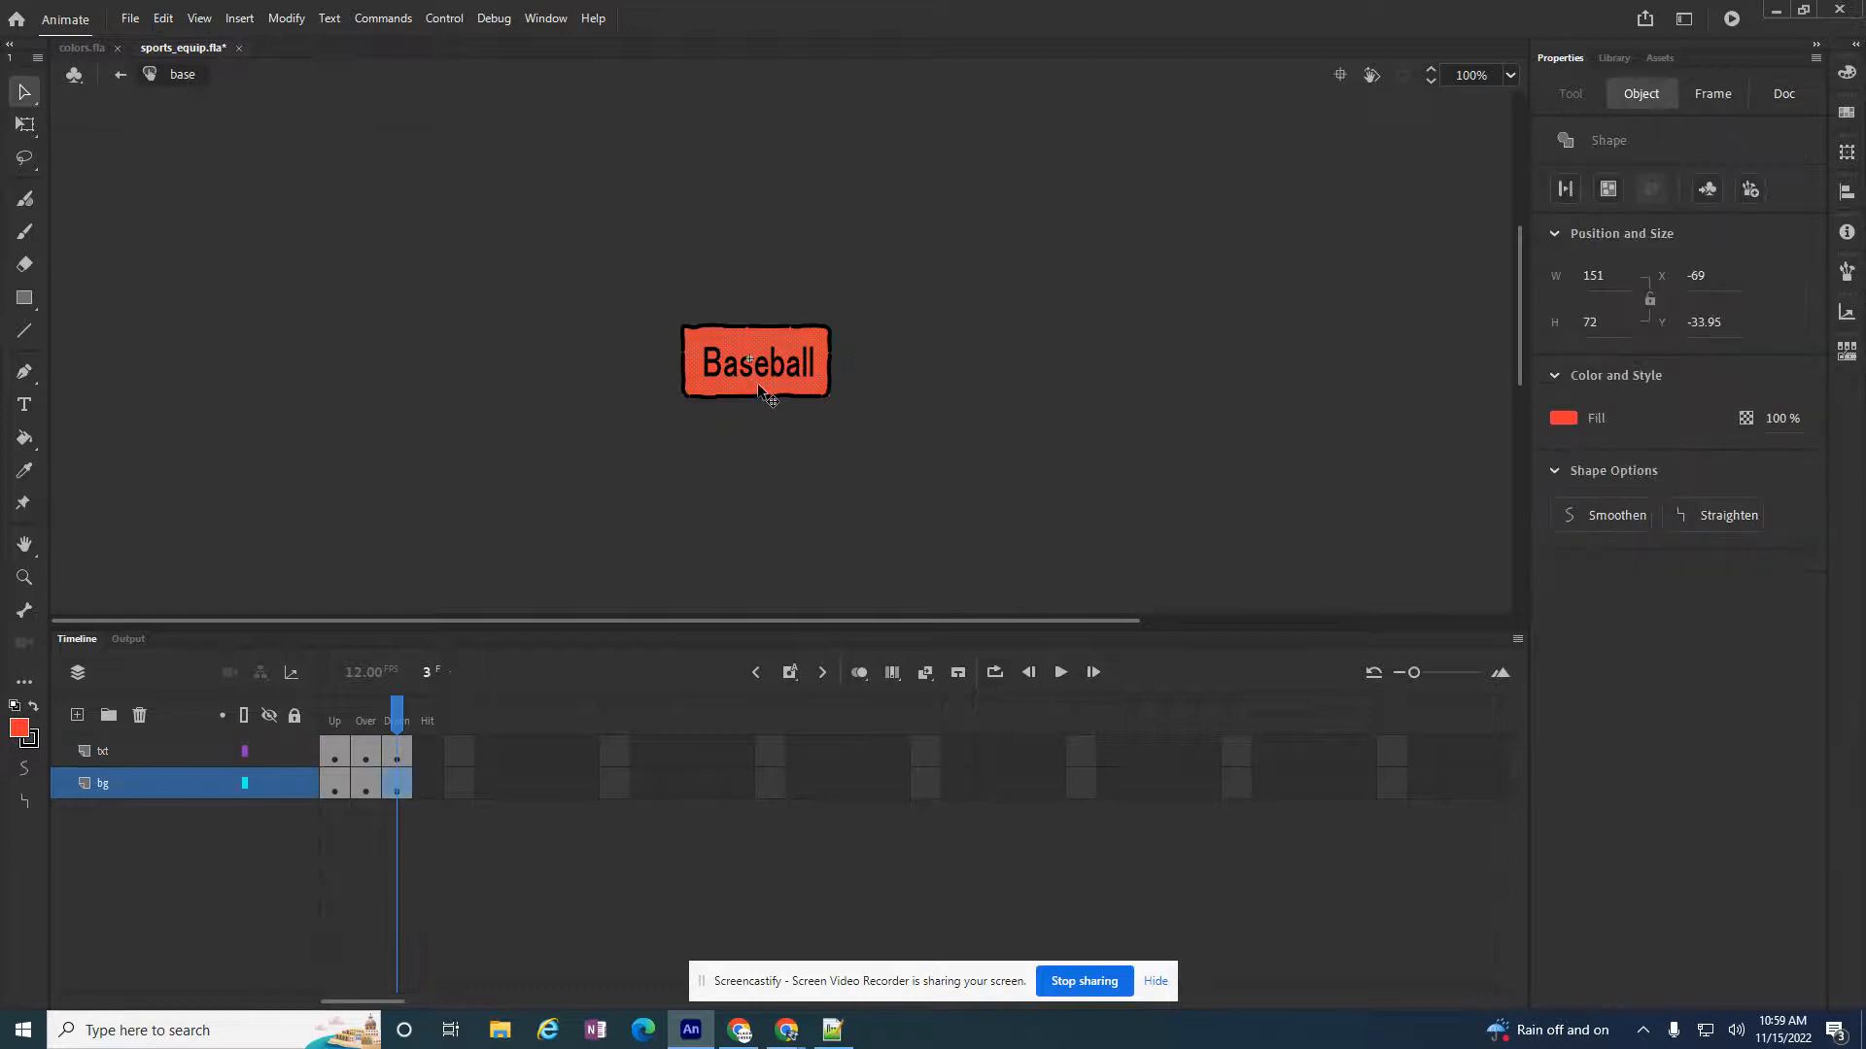
pyautogui.click(1562, 419)
pyautogui.click(1500, 560)
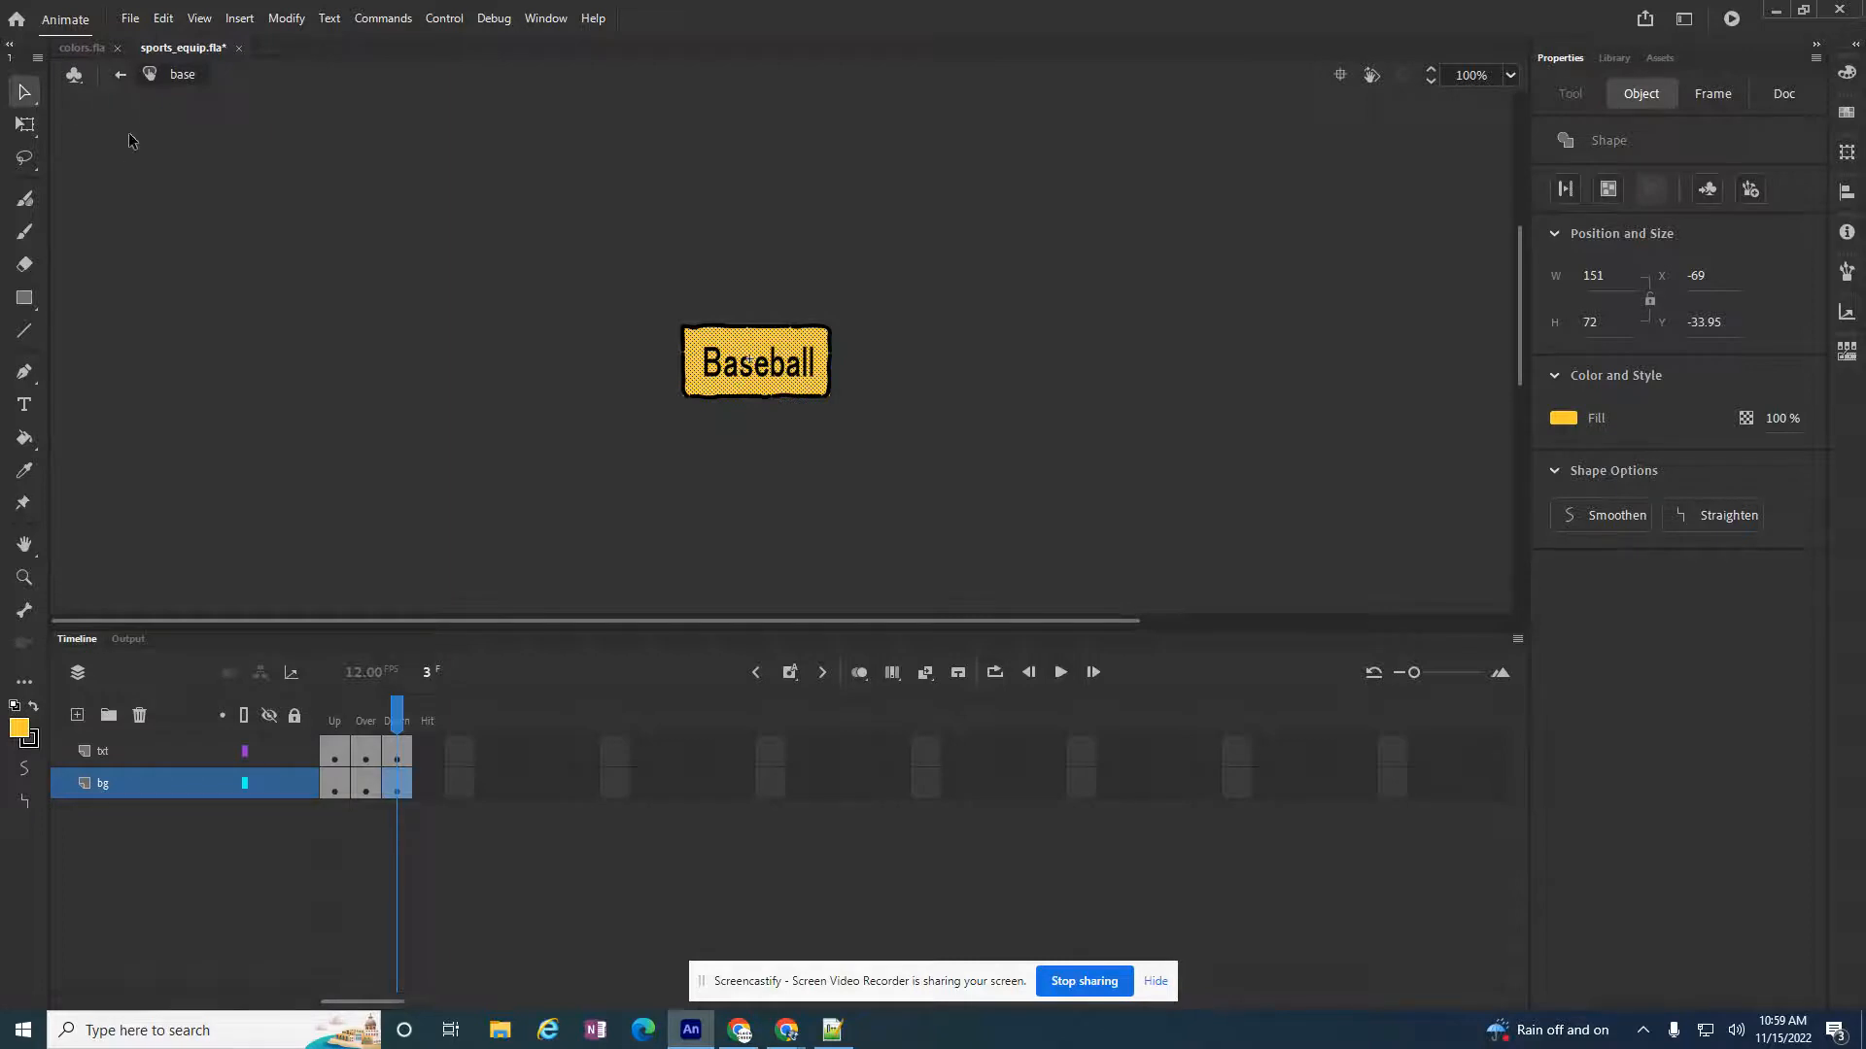
# Return to Scene 1, place the base button symbol in frame 1 of the buttons layer below the title, and scale it to about 105 × 42
pyautogui.click(123, 79)
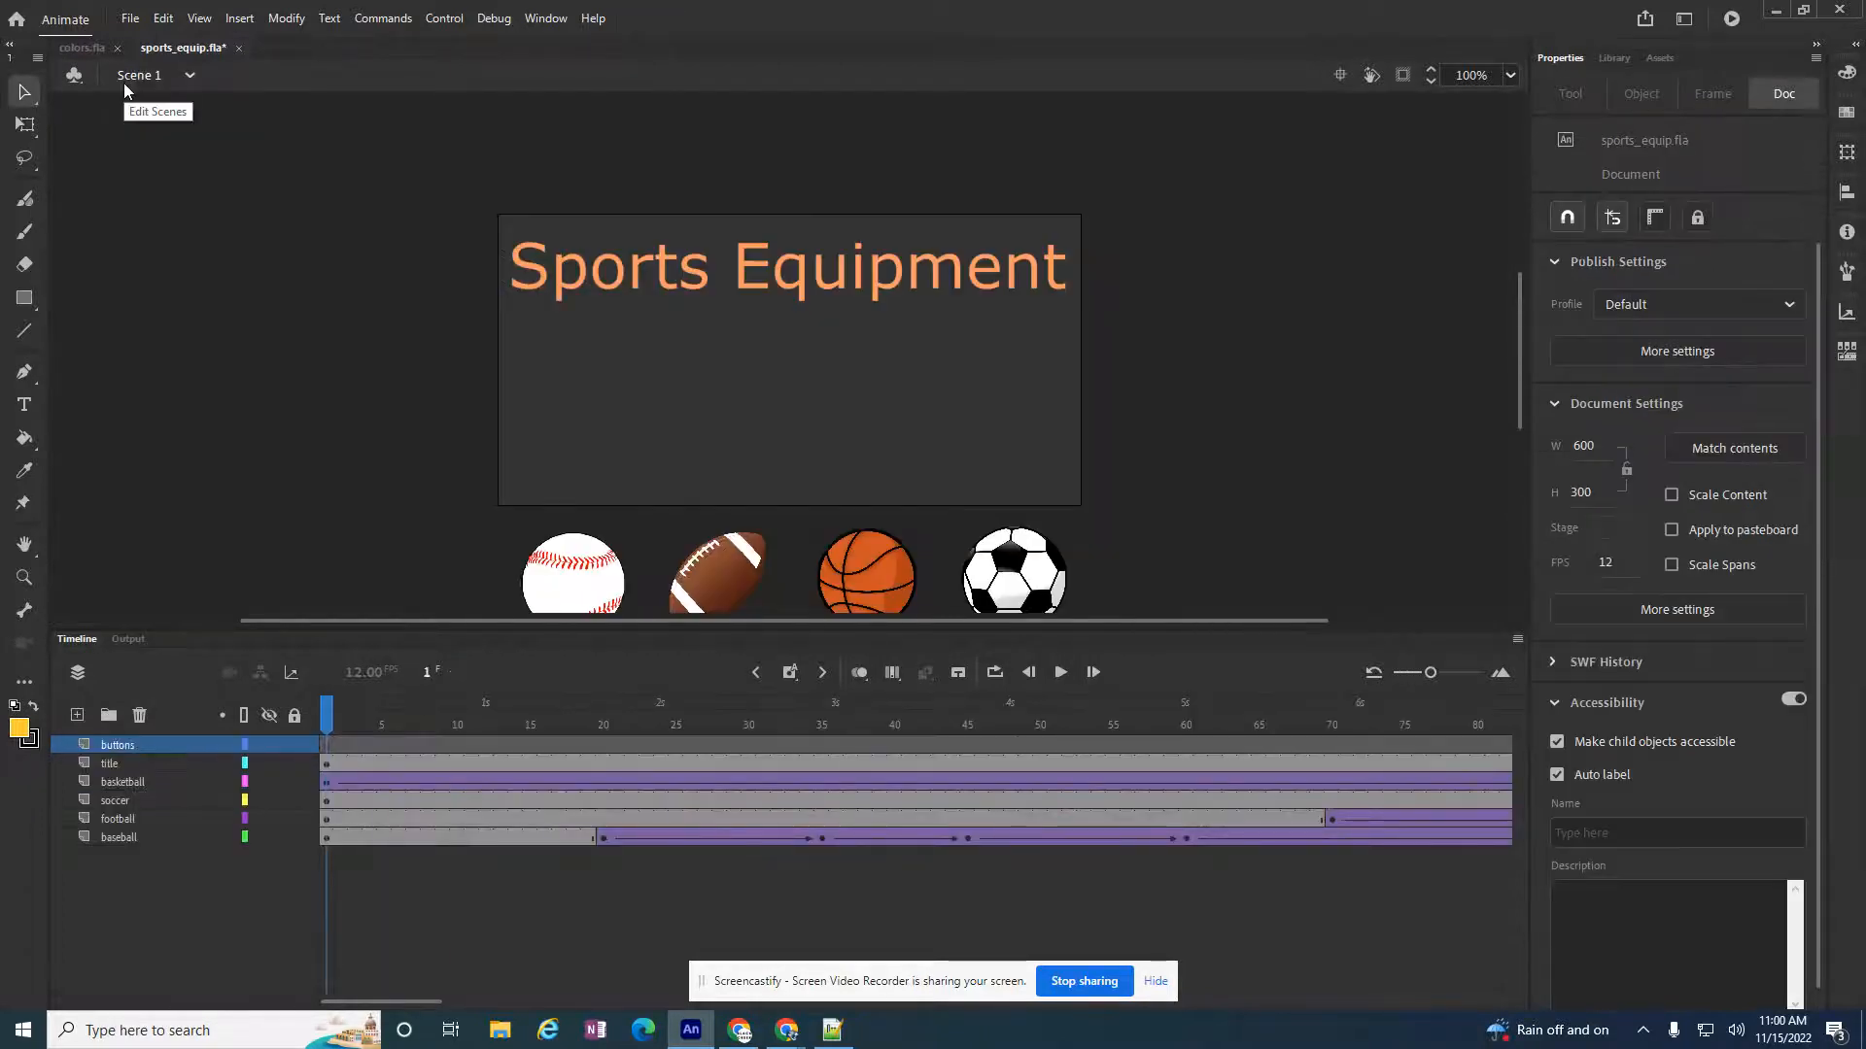
pyautogui.click(326, 746)
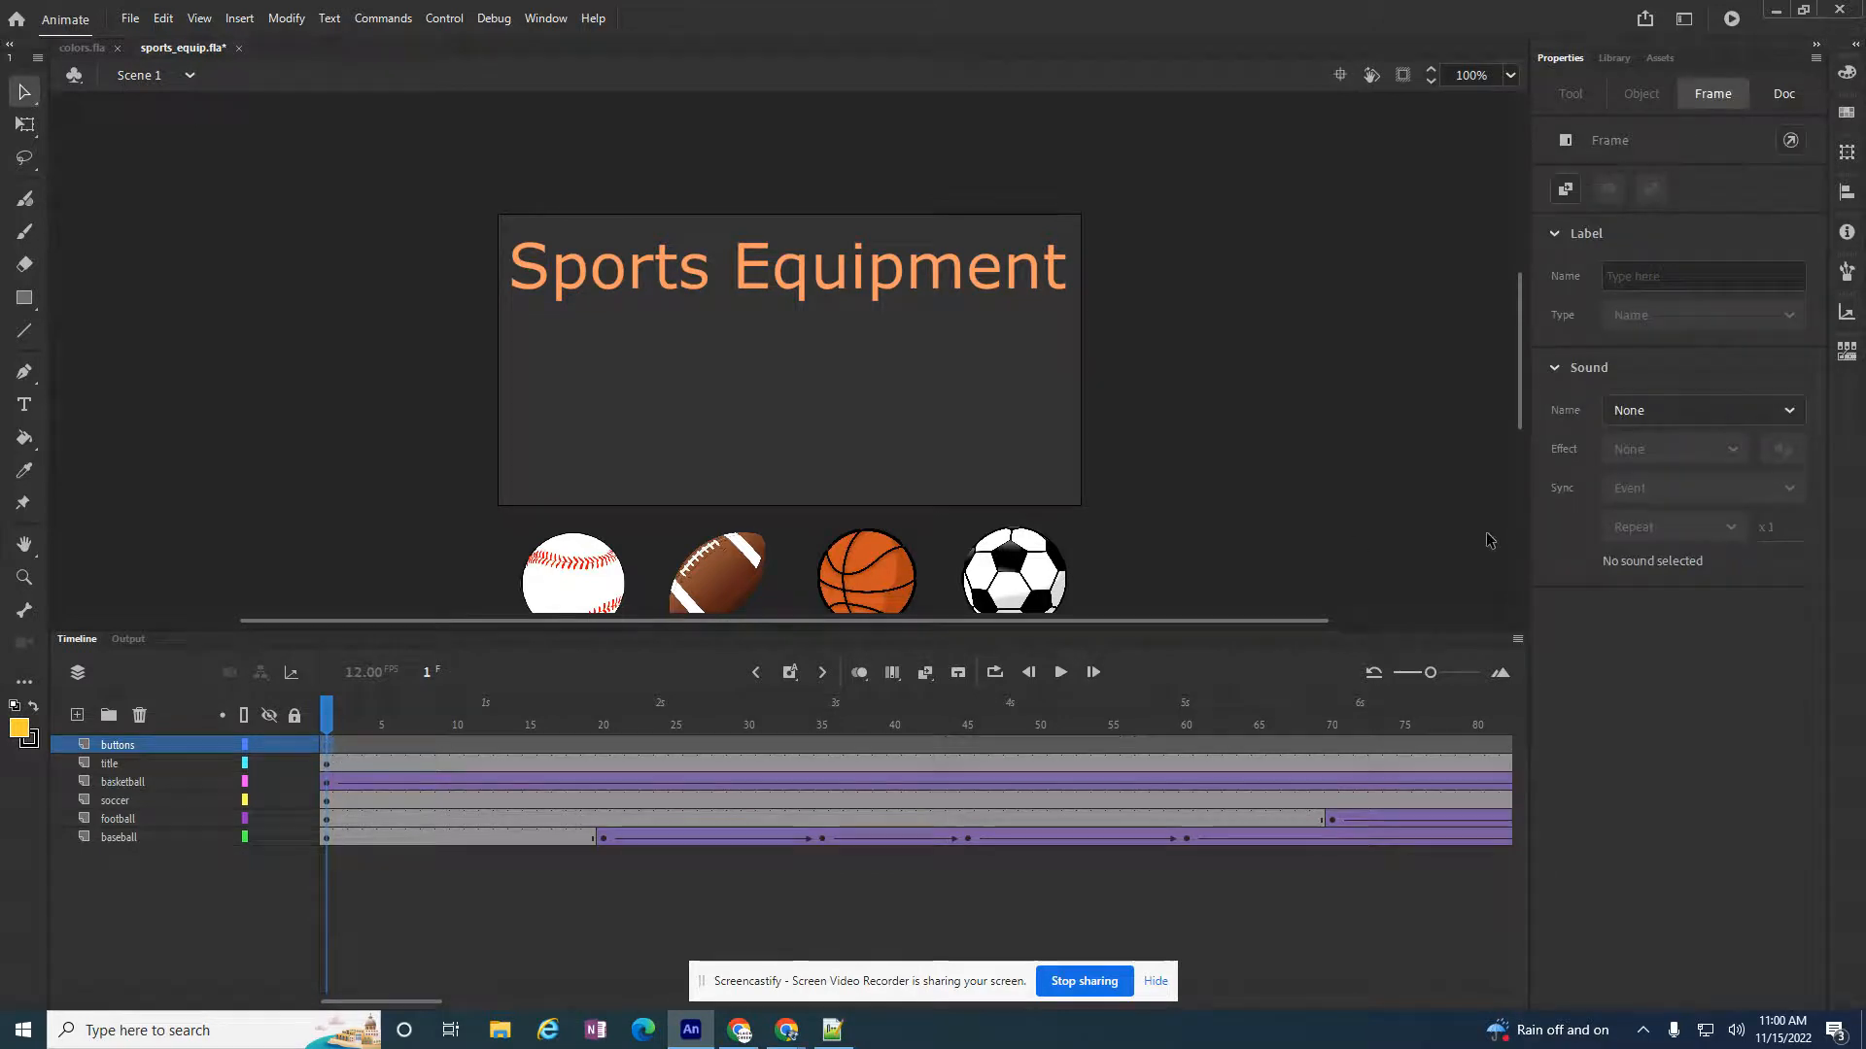
pyautogui.click(1614, 58)
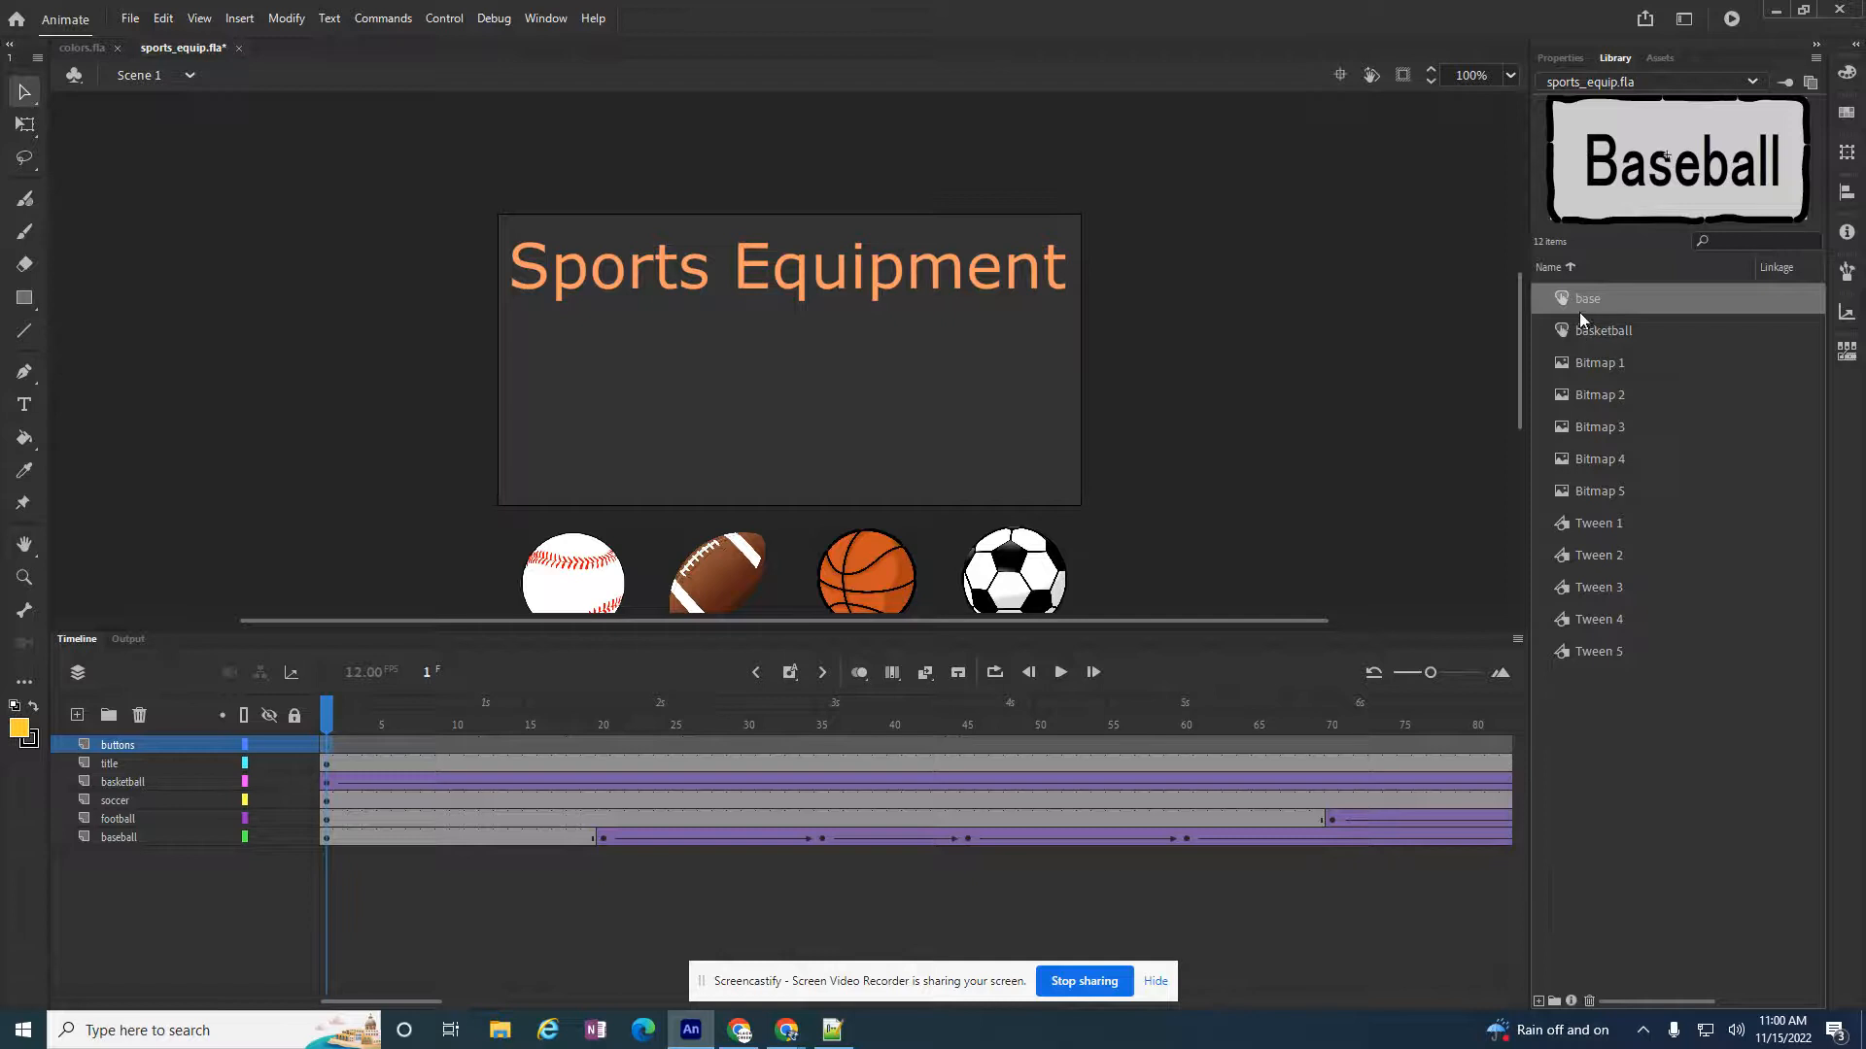
pyautogui.moveTo(1594, 301); pyautogui.dragTo(563, 342)
pyautogui.click(25, 124)
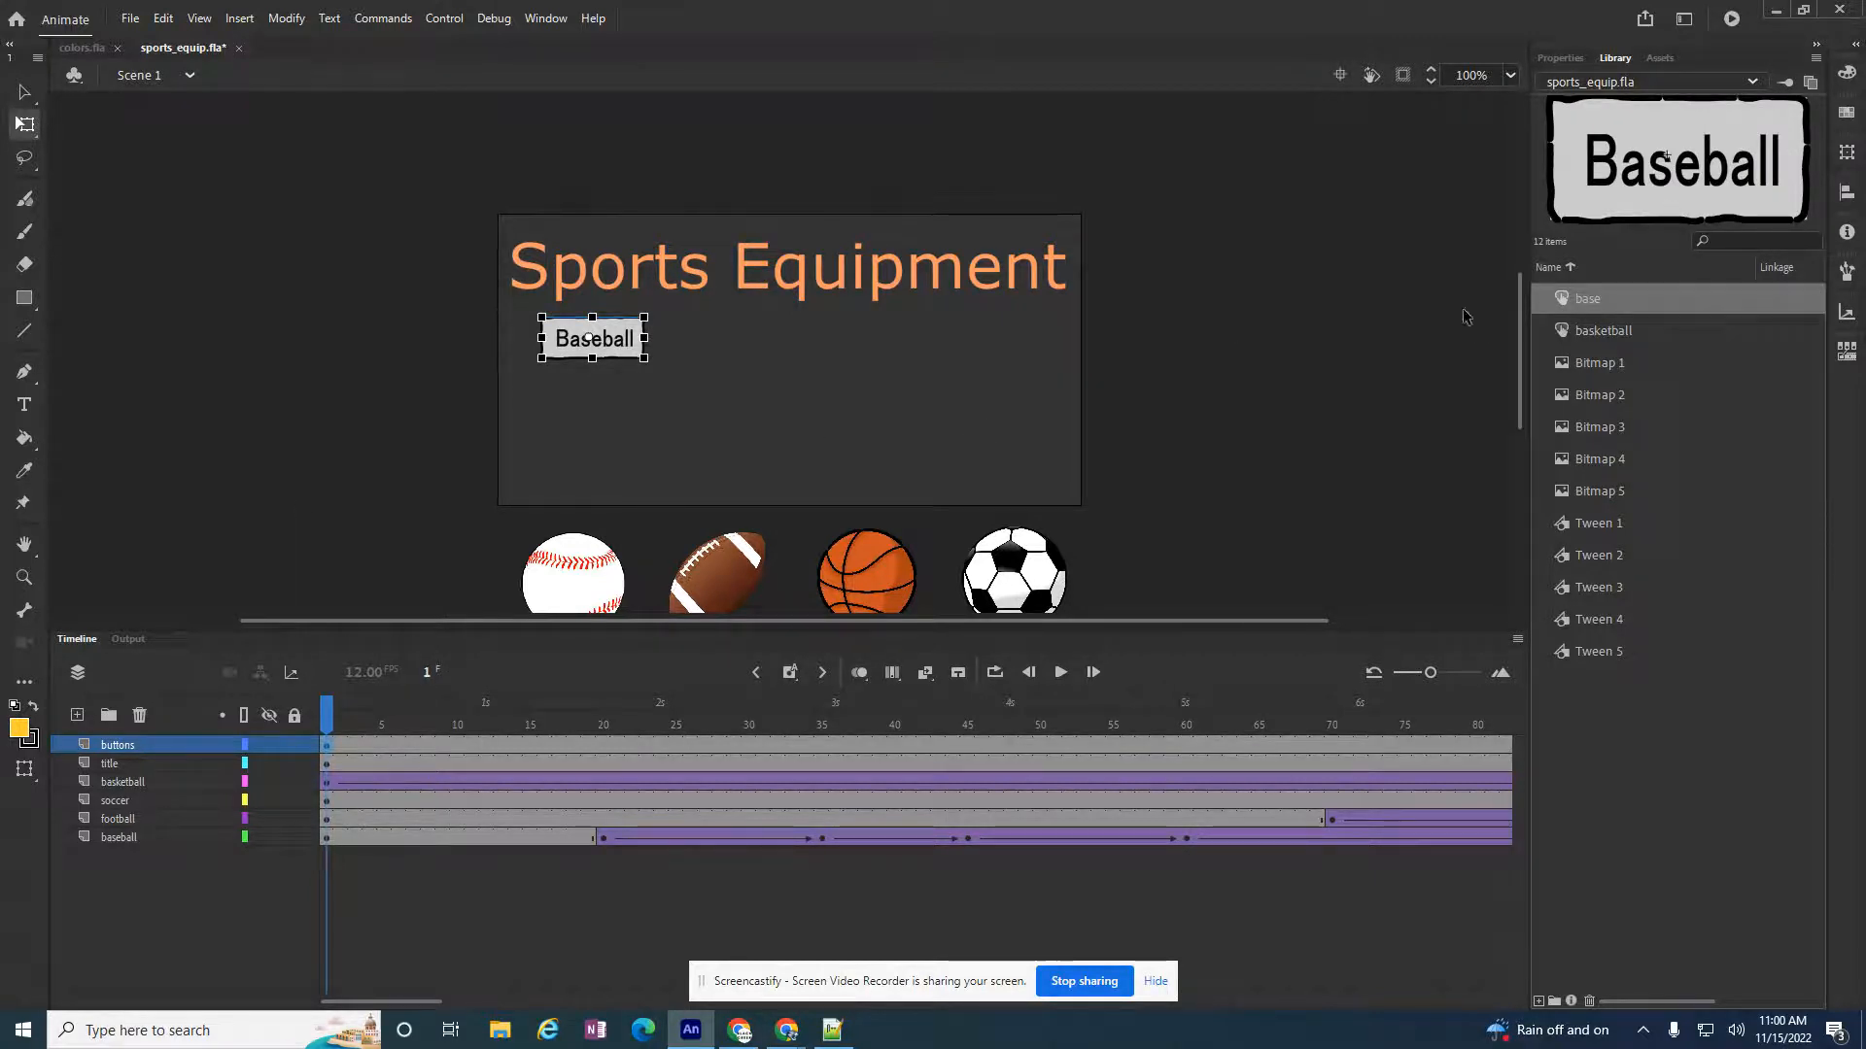
# Give the Baseball button on the stage the instance name base
pyautogui.click(1560, 58)
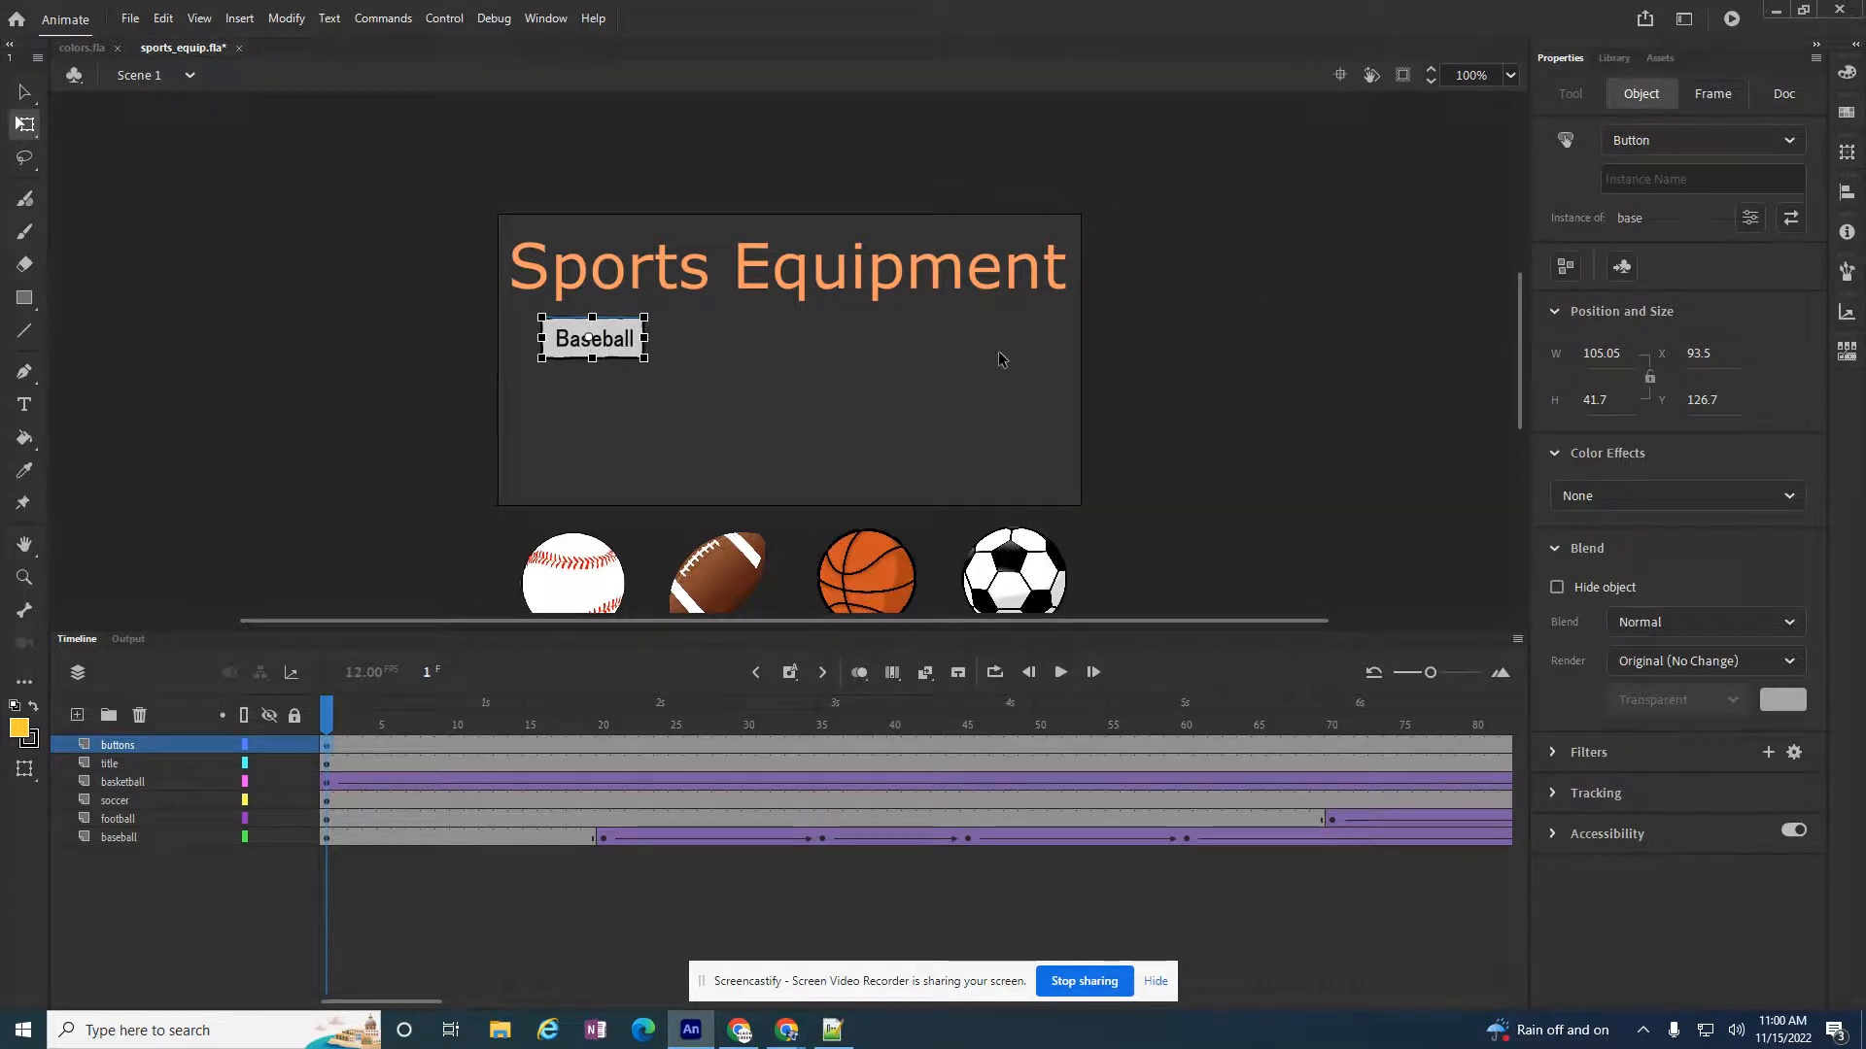
pyautogui.click(1628, 178)
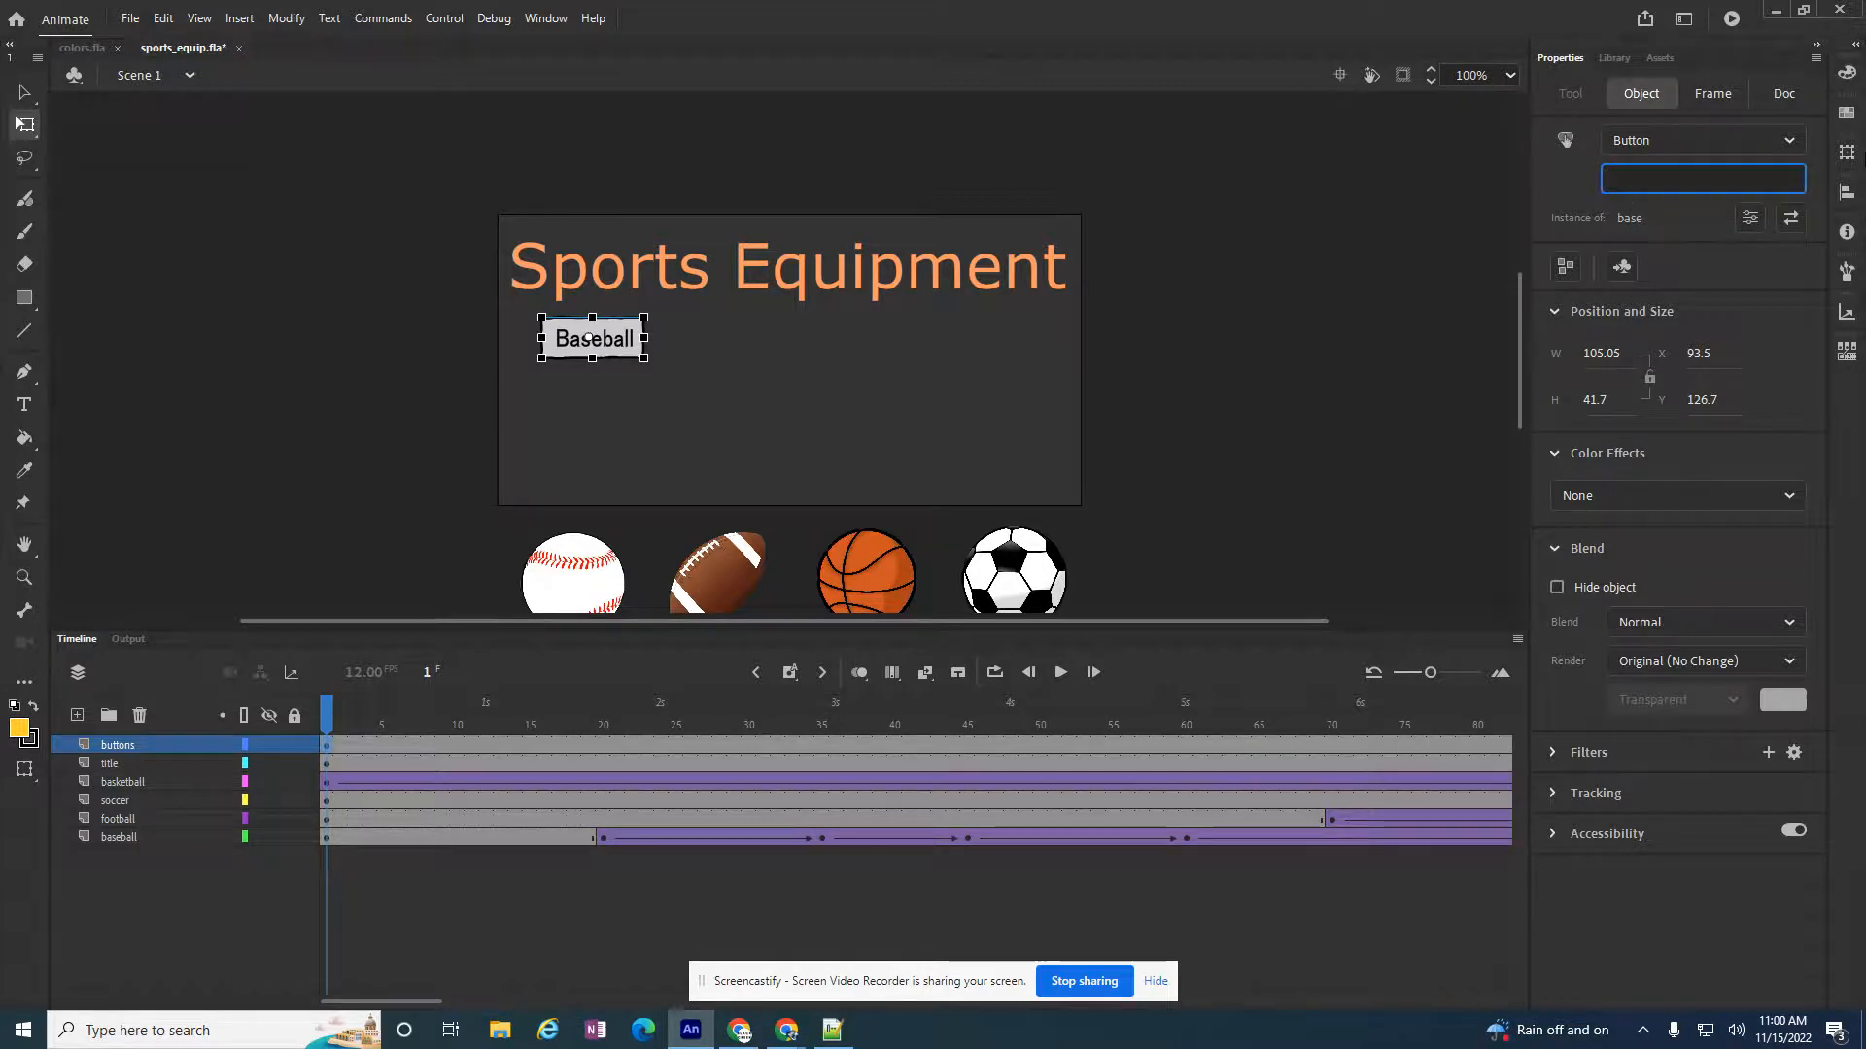
pyautogui.click(1383, 225)
pyautogui.click(626, 340)
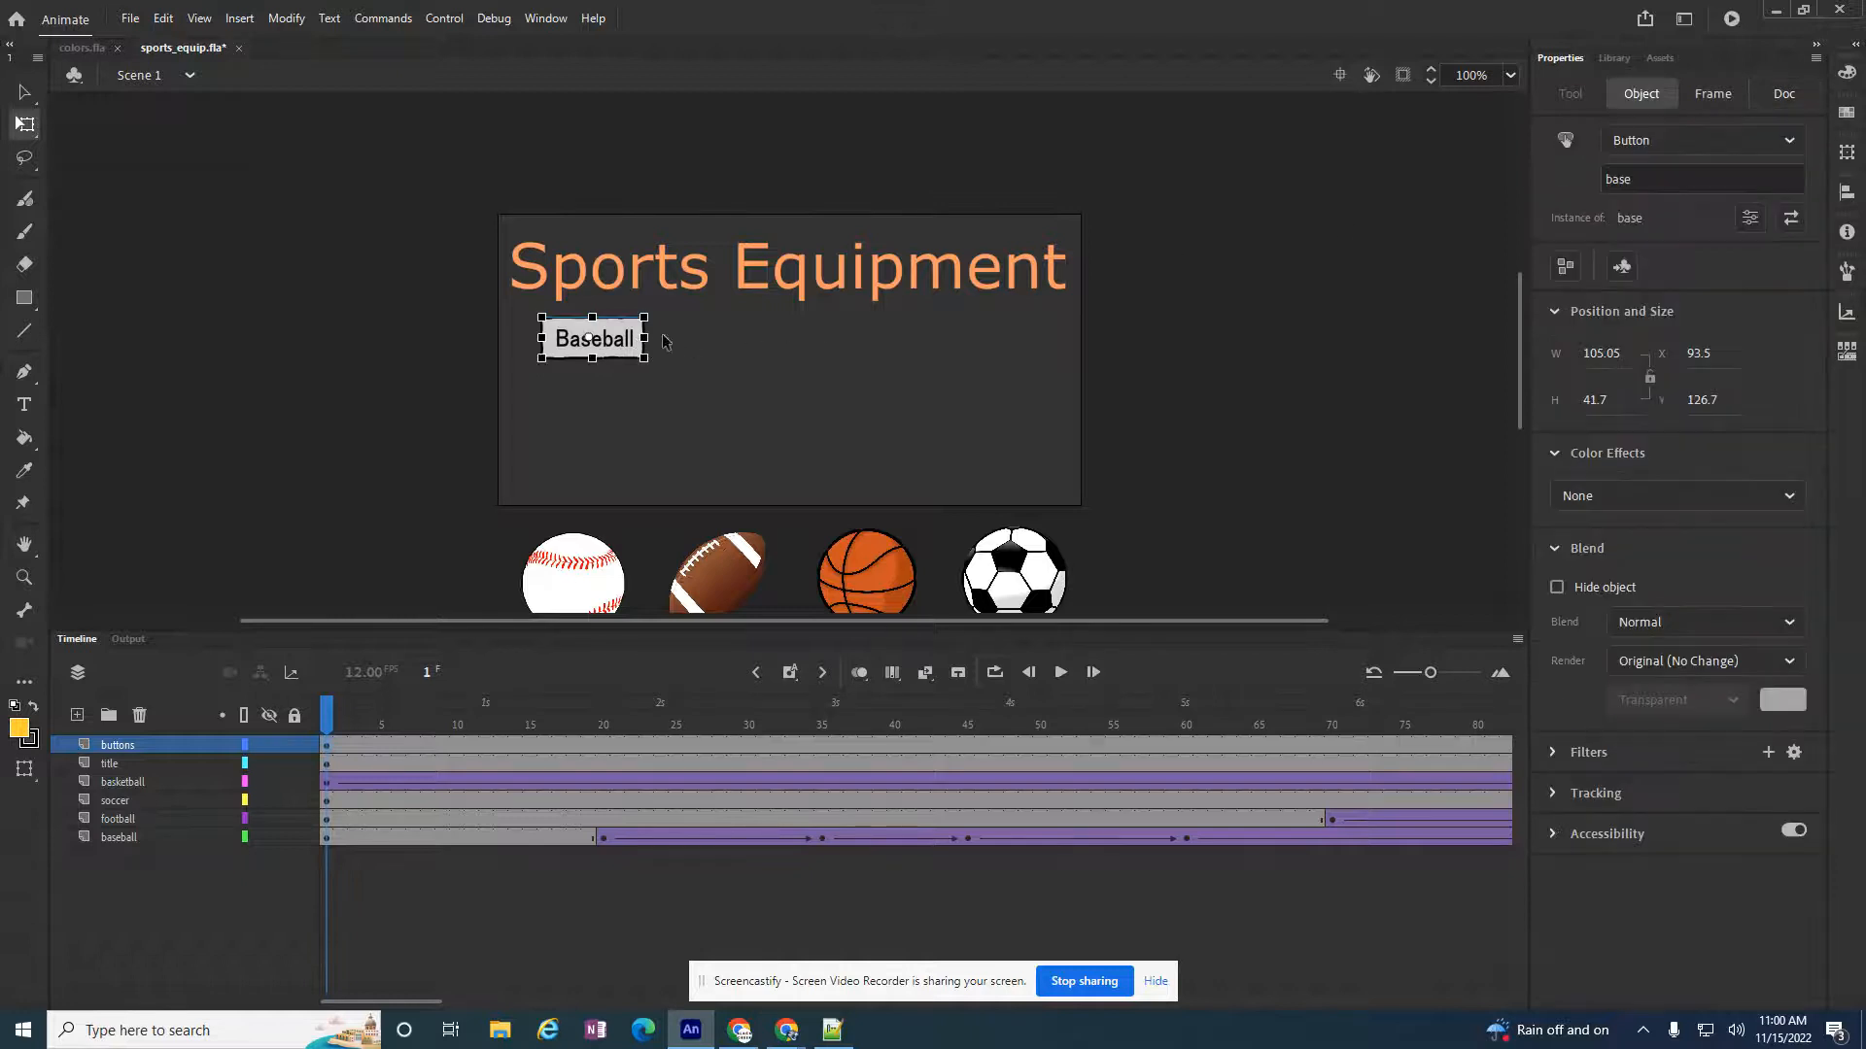
# Copy the five-line button click event script from Notepad++ and paste it into the actions of frame 1 on the buttons layer
pyautogui.click(328, 741)
pyautogui.rightClick(328, 742)
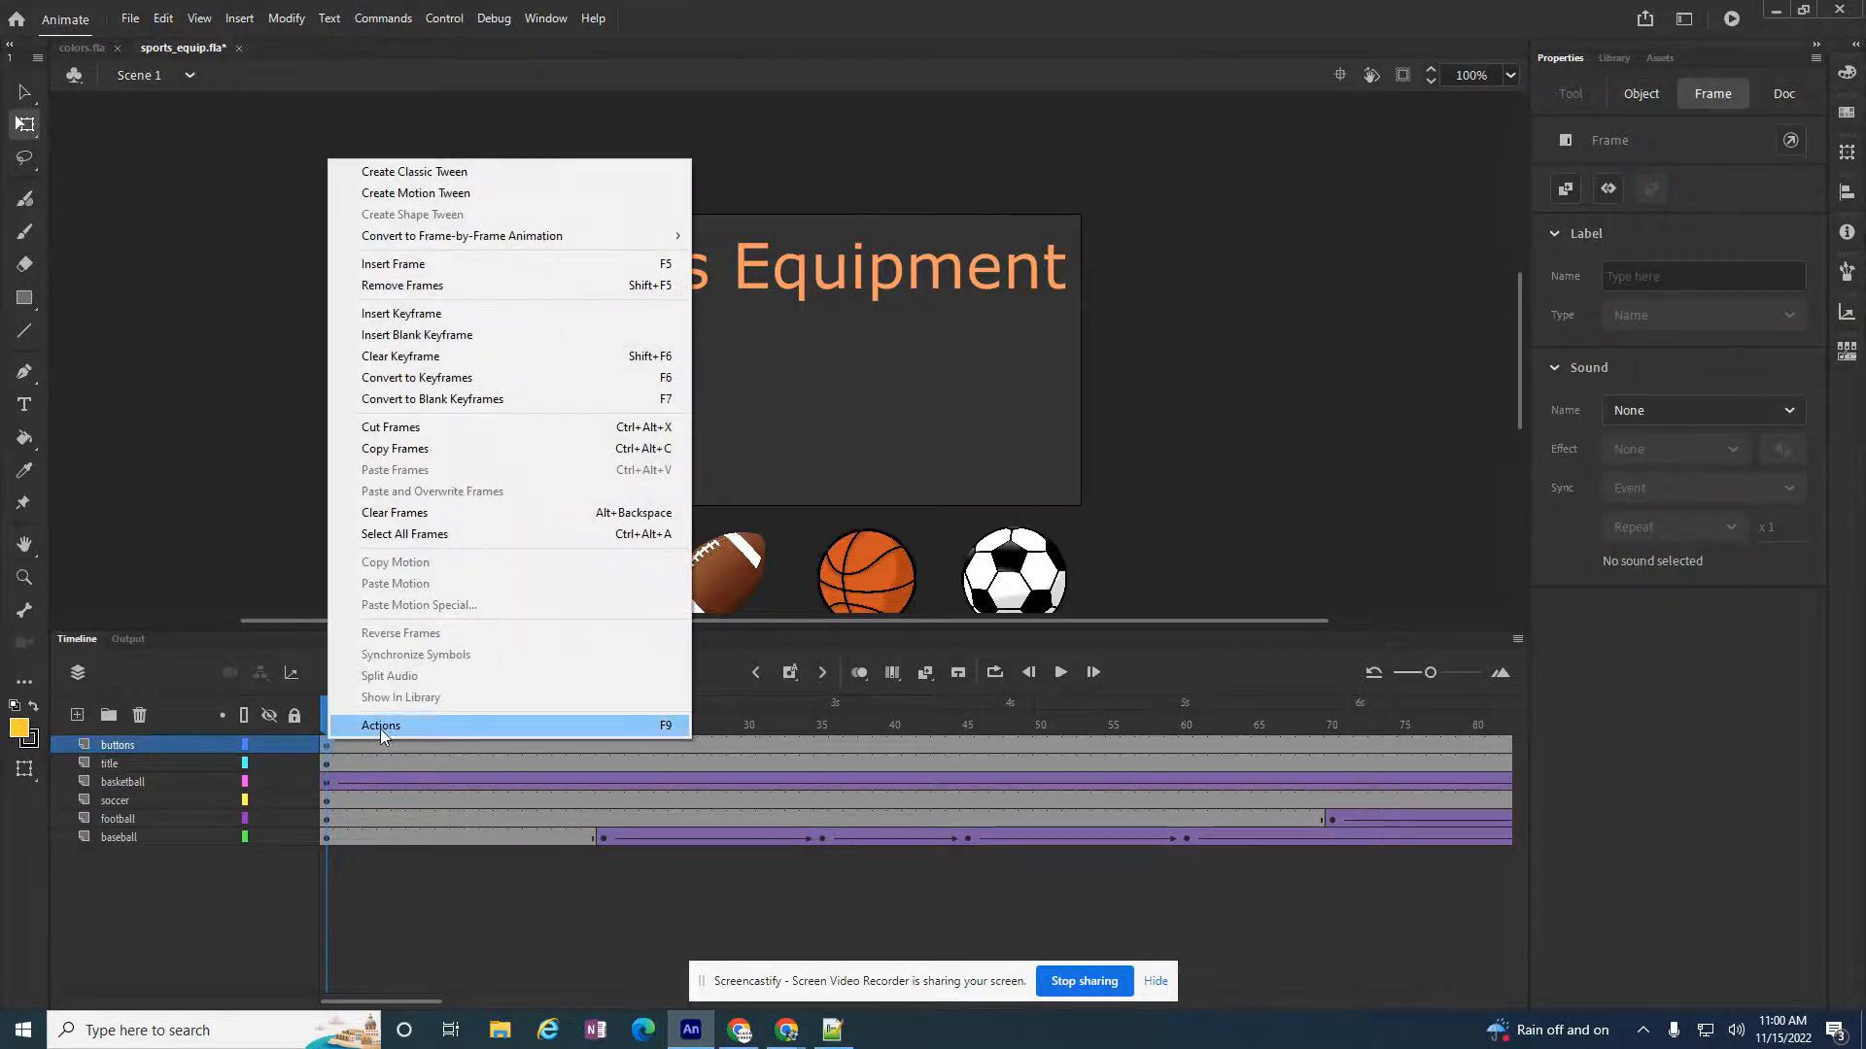
pyautogui.click(400, 727)
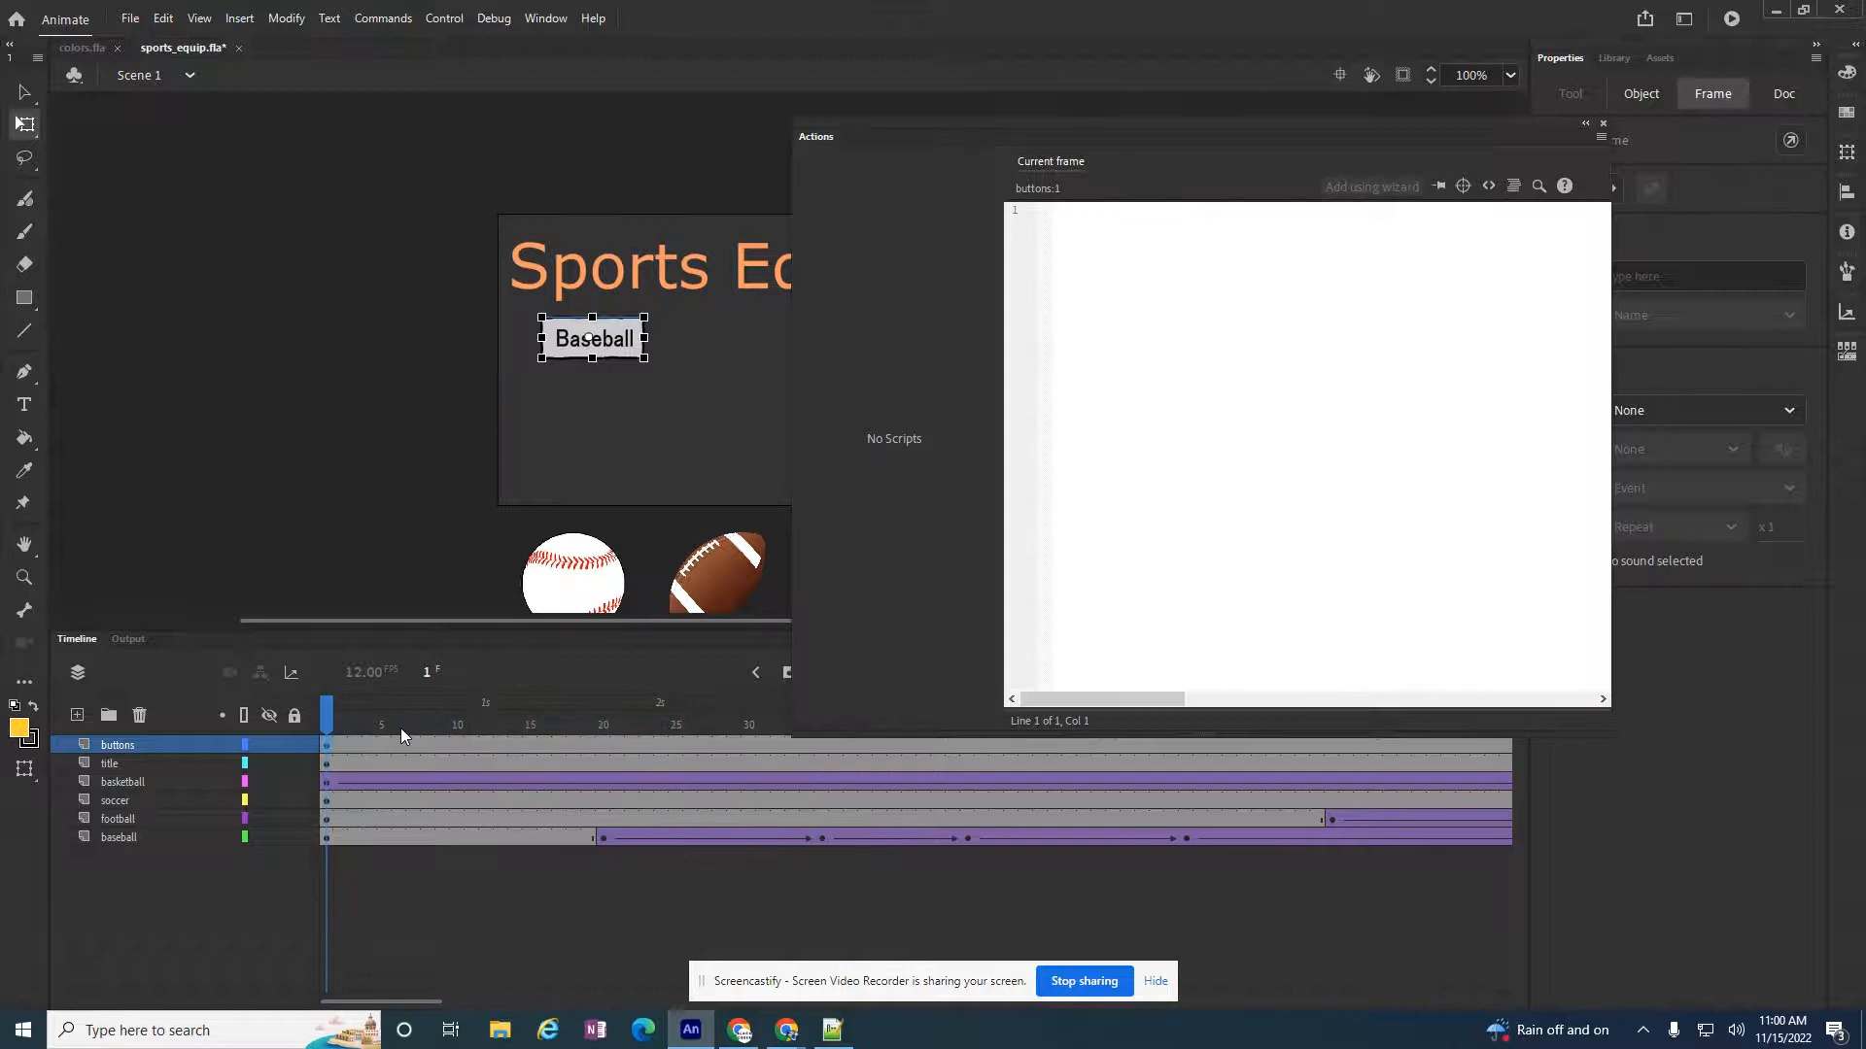
pyautogui.click(833, 1032)
pyautogui.moveTo(292, 294); pyautogui.dragTo(29, 102)
pyautogui.hotkey('ctrl', 'c')
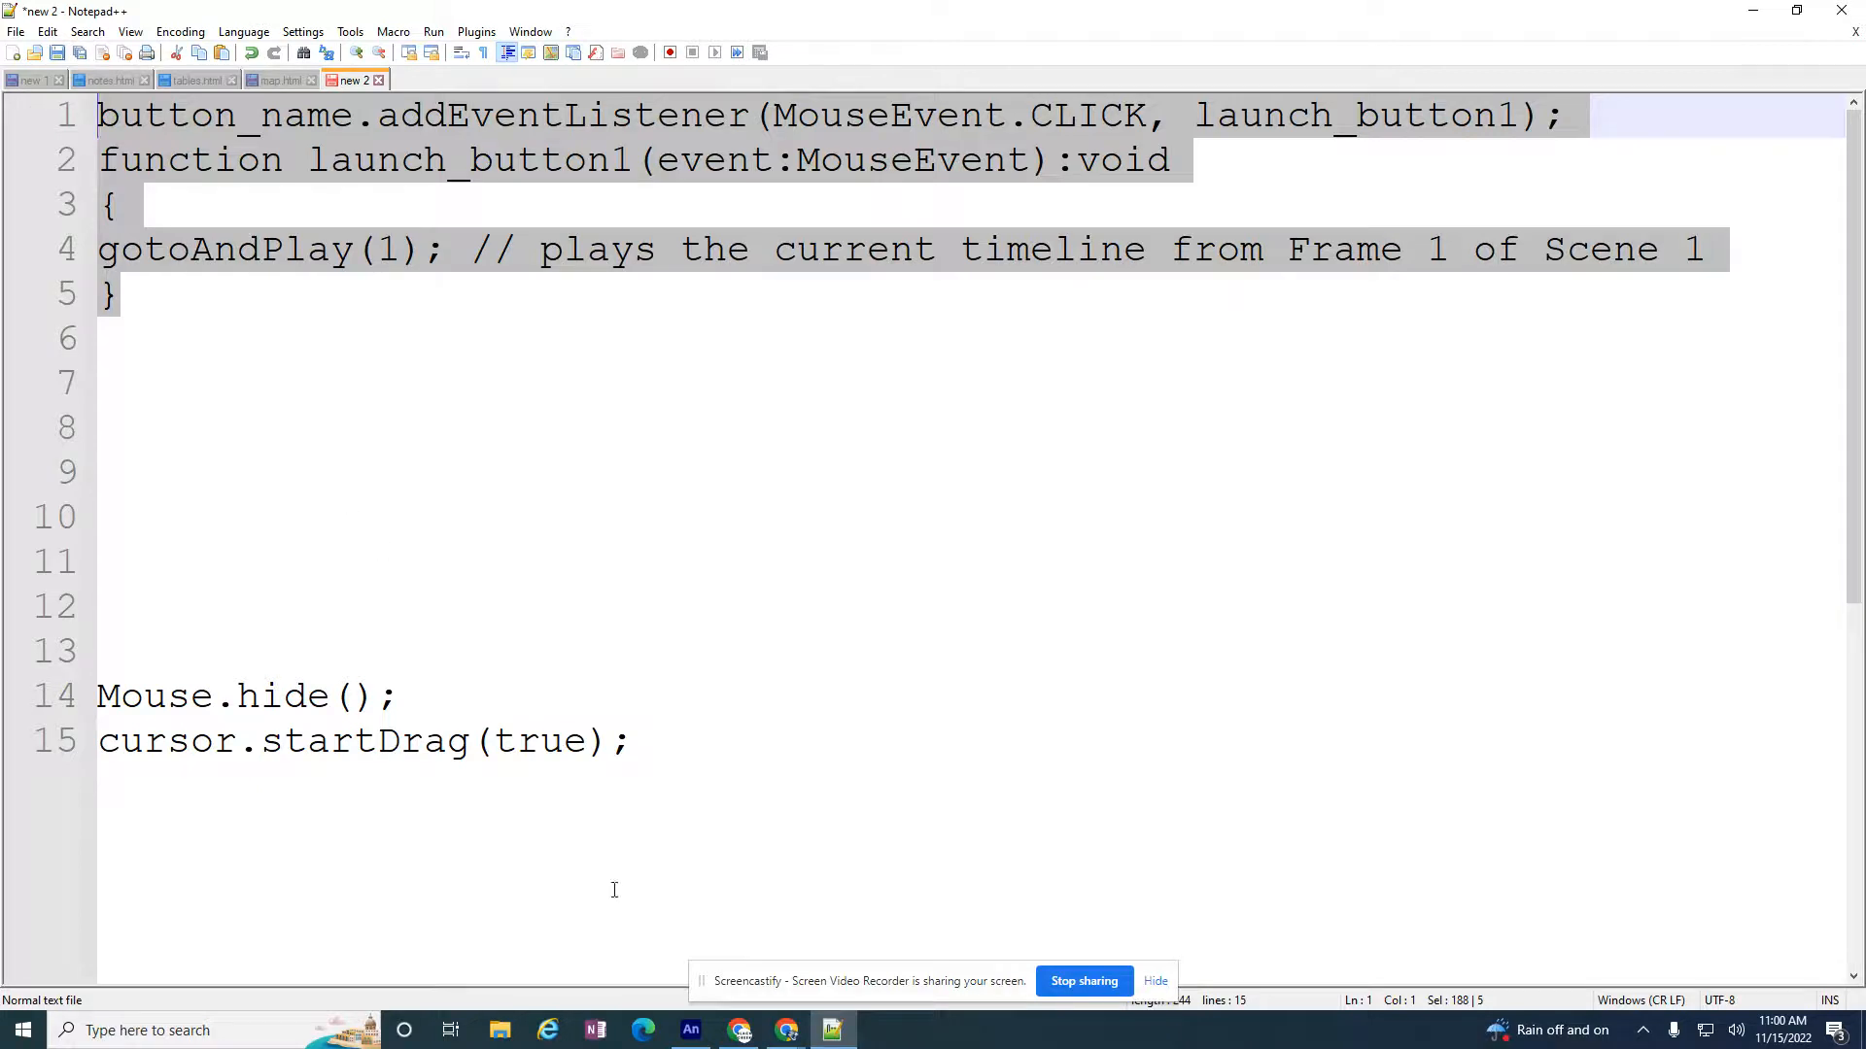
pyautogui.click(691, 1030)
pyautogui.click(1177, 251)
pyautogui.hotkey('ctrl', 'v')
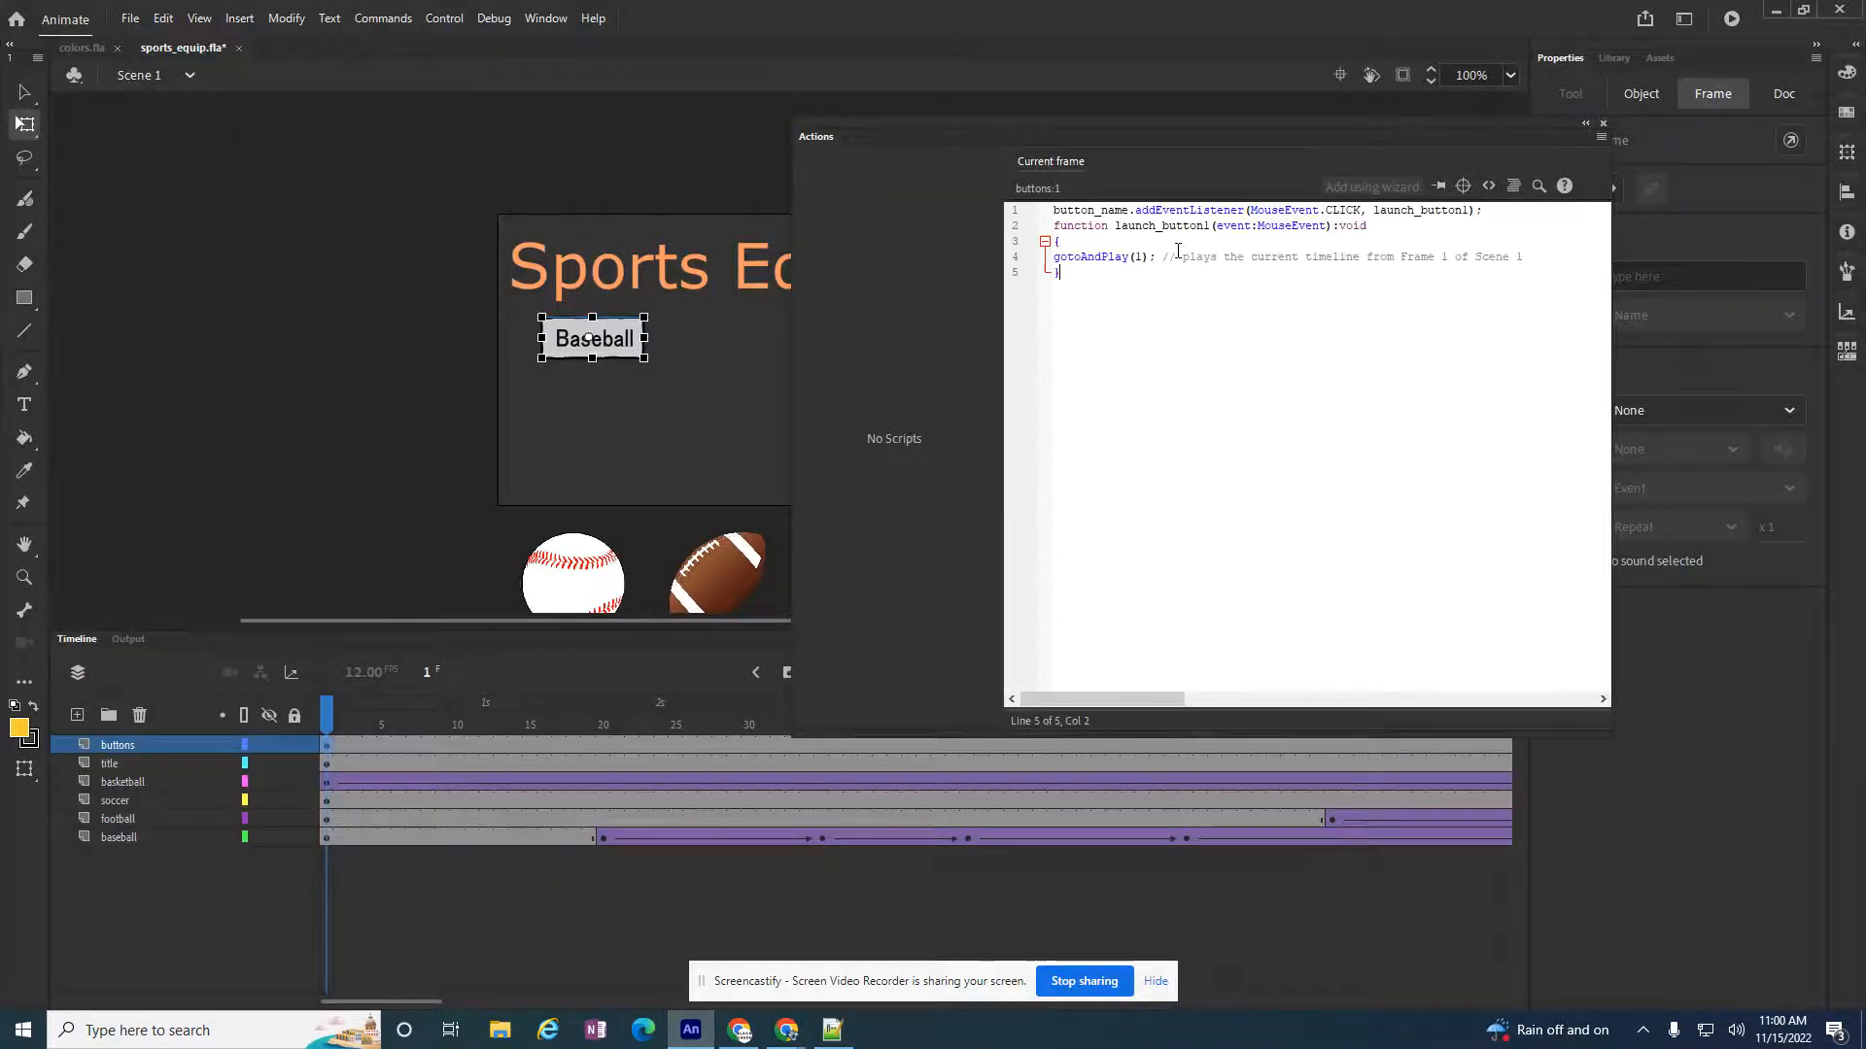
# Replace button_name with base in the script, and rename the launch_button1 function to launch_base in both places
pyautogui.moveTo(1128, 210); pyautogui.dragTo(989, 208)
pyautogui.write('base')
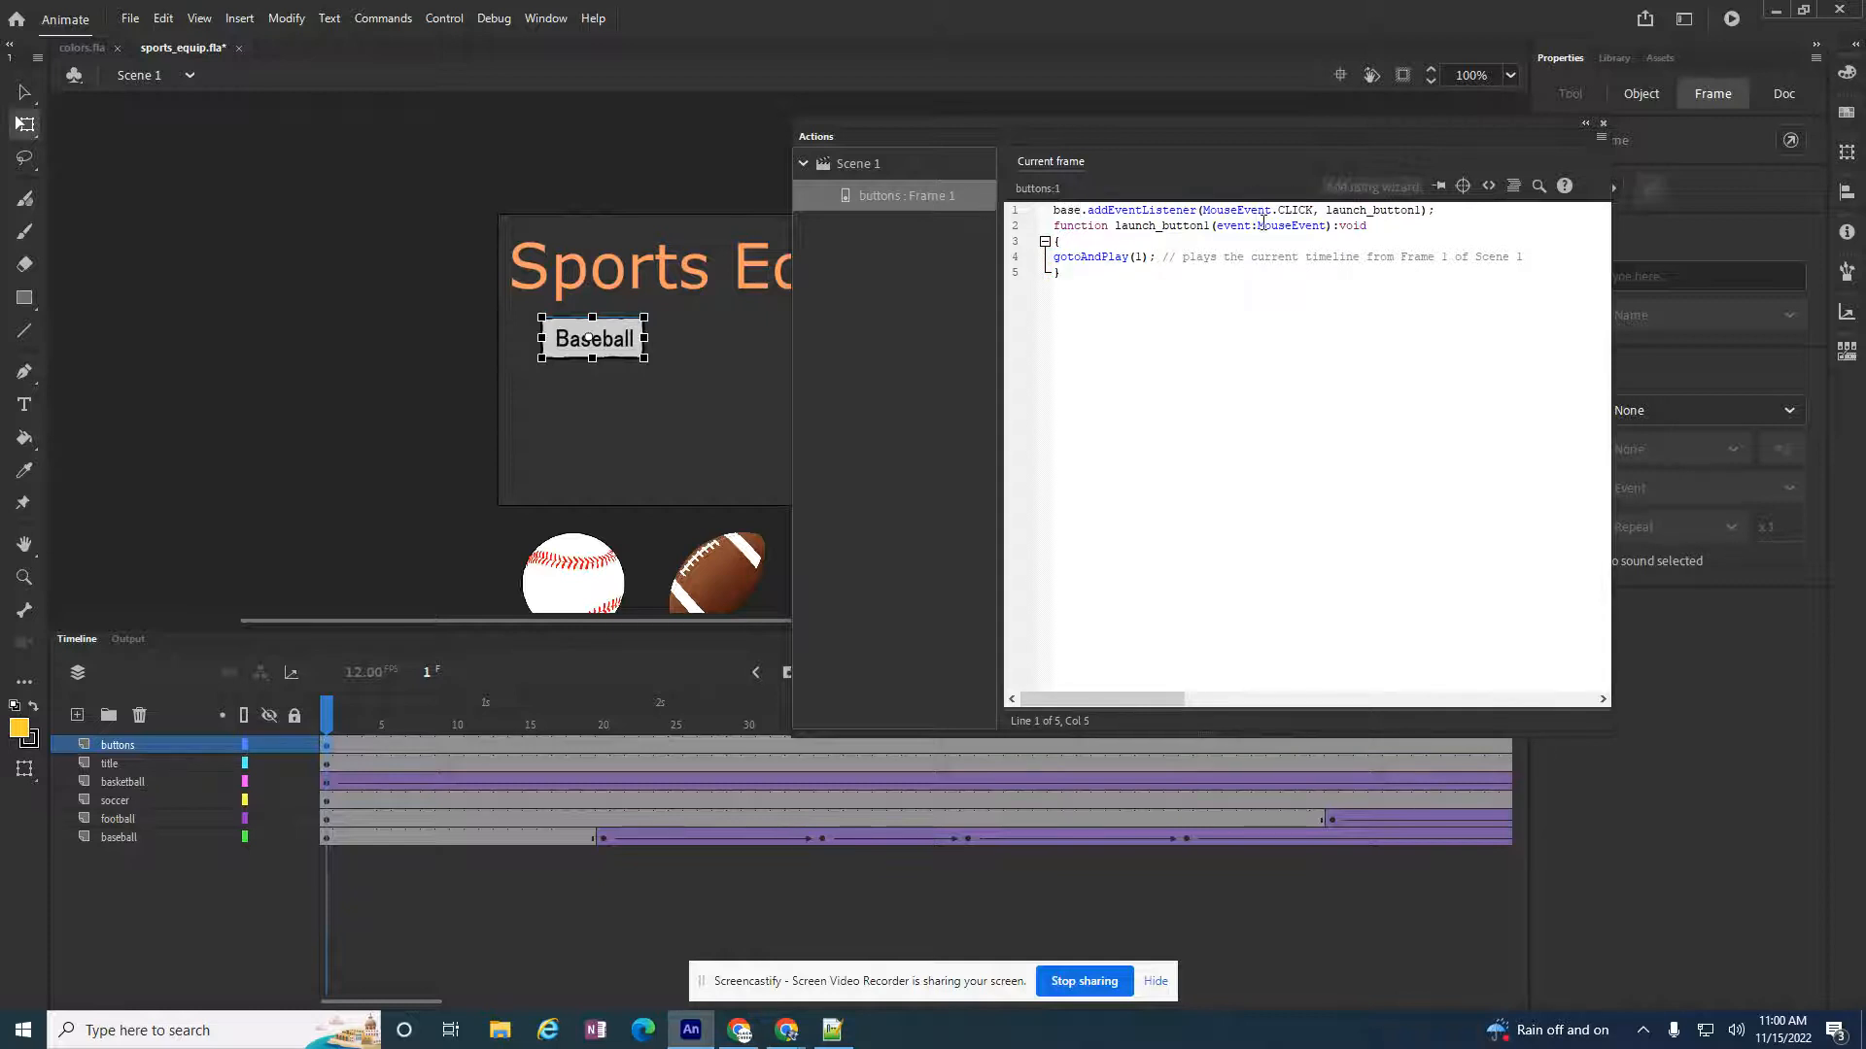
pyautogui.moveTo(1212, 226); pyautogui.dragTo(1169, 226)
pyautogui.write('base')
pyautogui.moveTo(1421, 210); pyautogui.dragTo(1374, 210)
pyautogui.write('base')
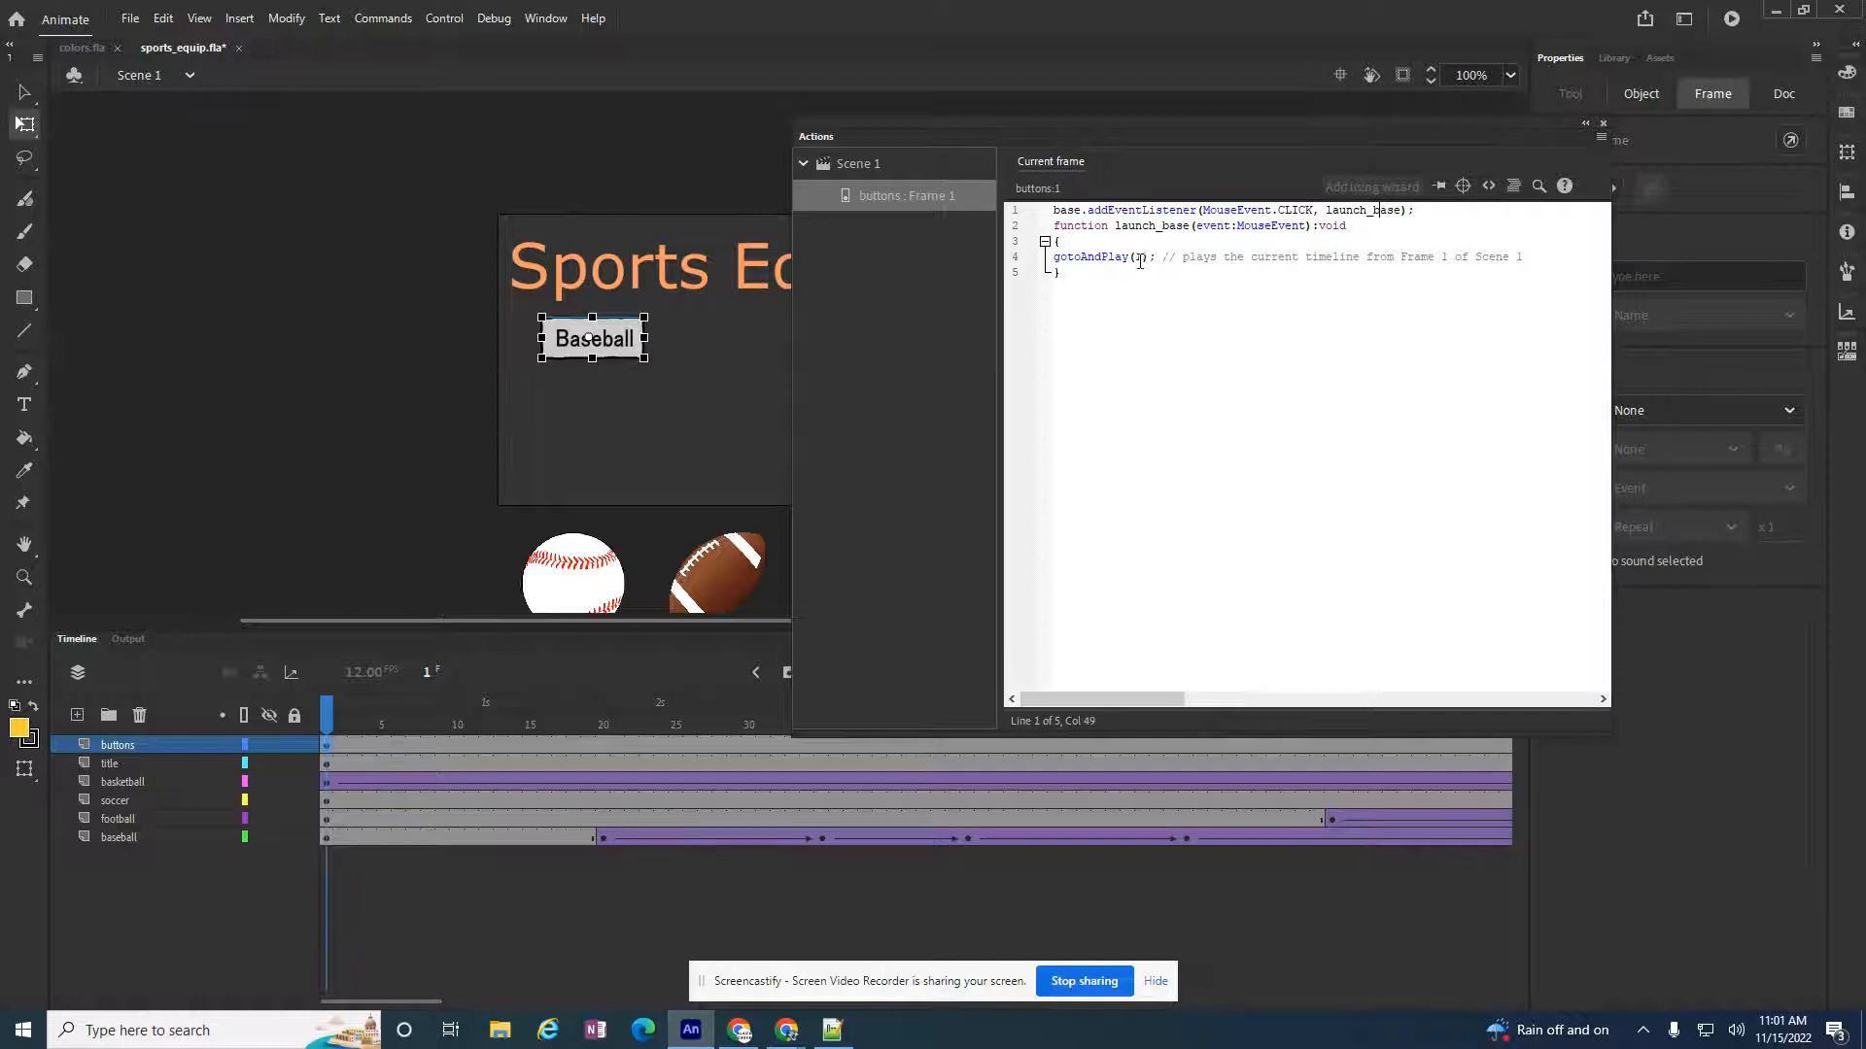
# Set the script's gotoAndPlay target to frame 20 and close the script editor
pyautogui.doubleClick(1139, 258)
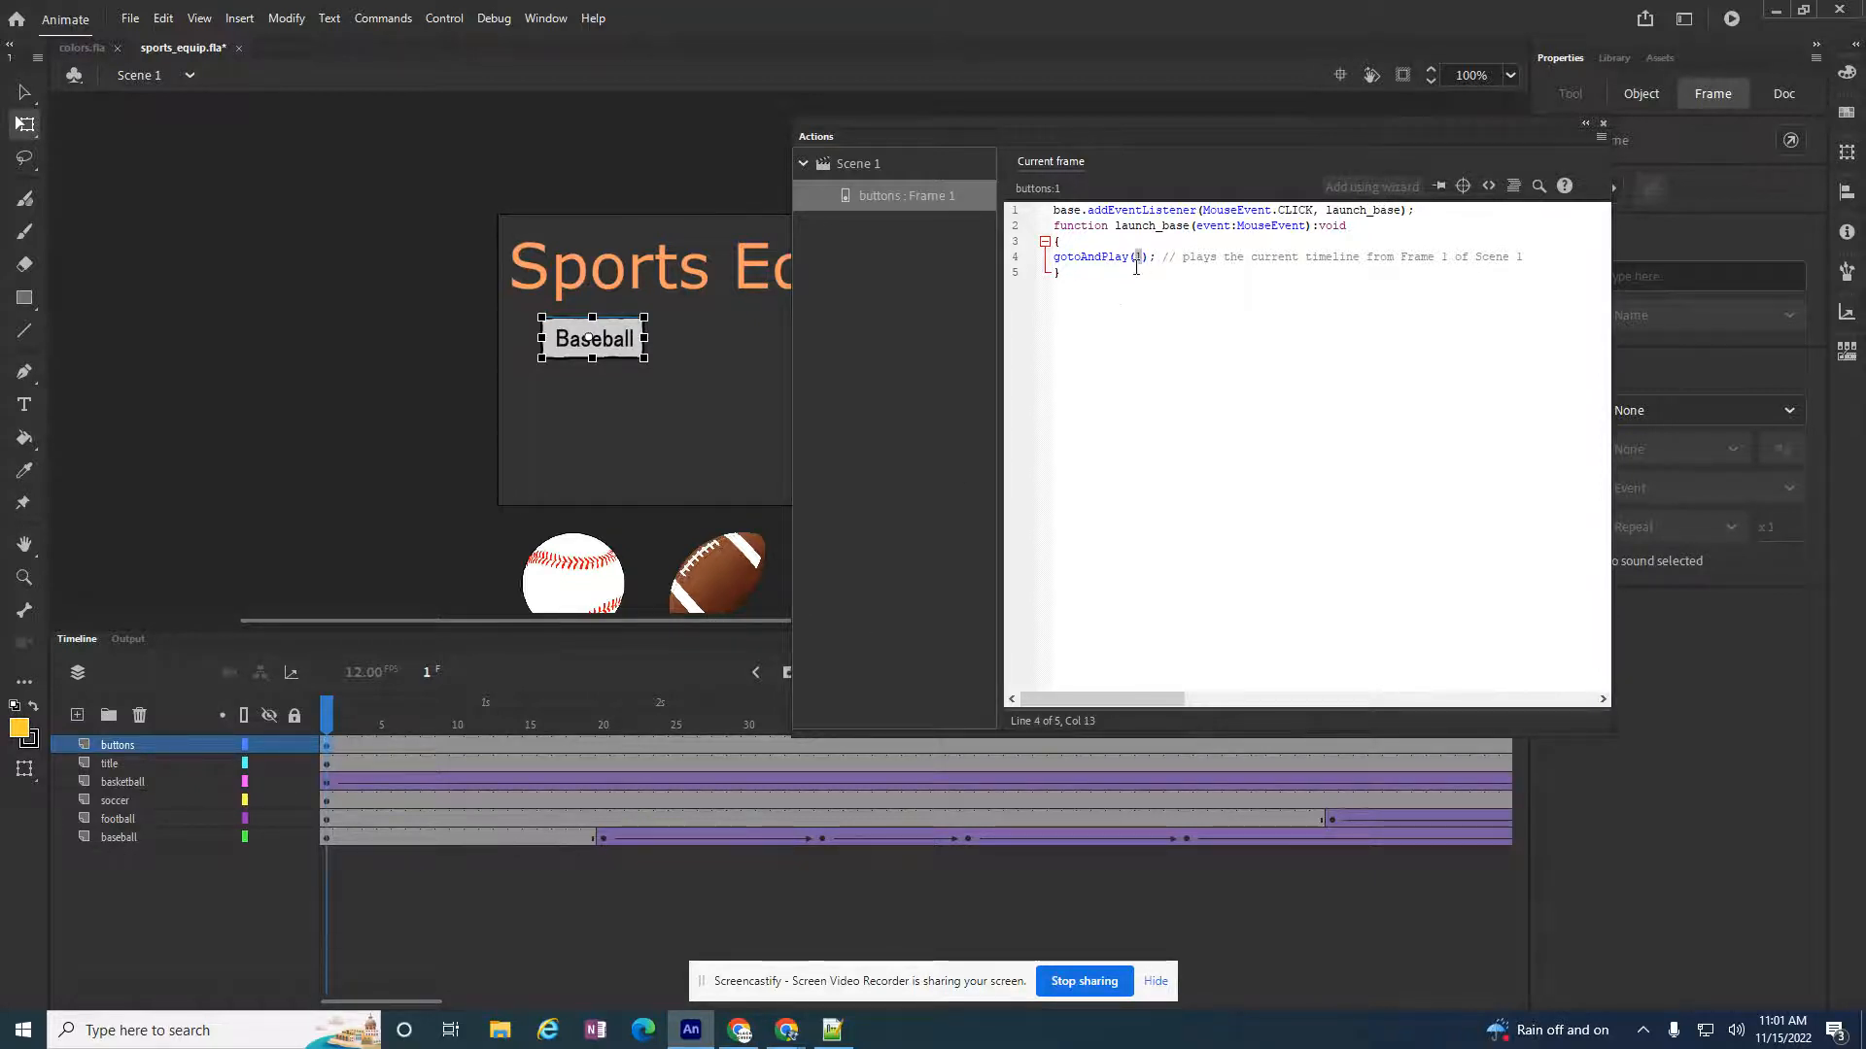
pyautogui.write('20')
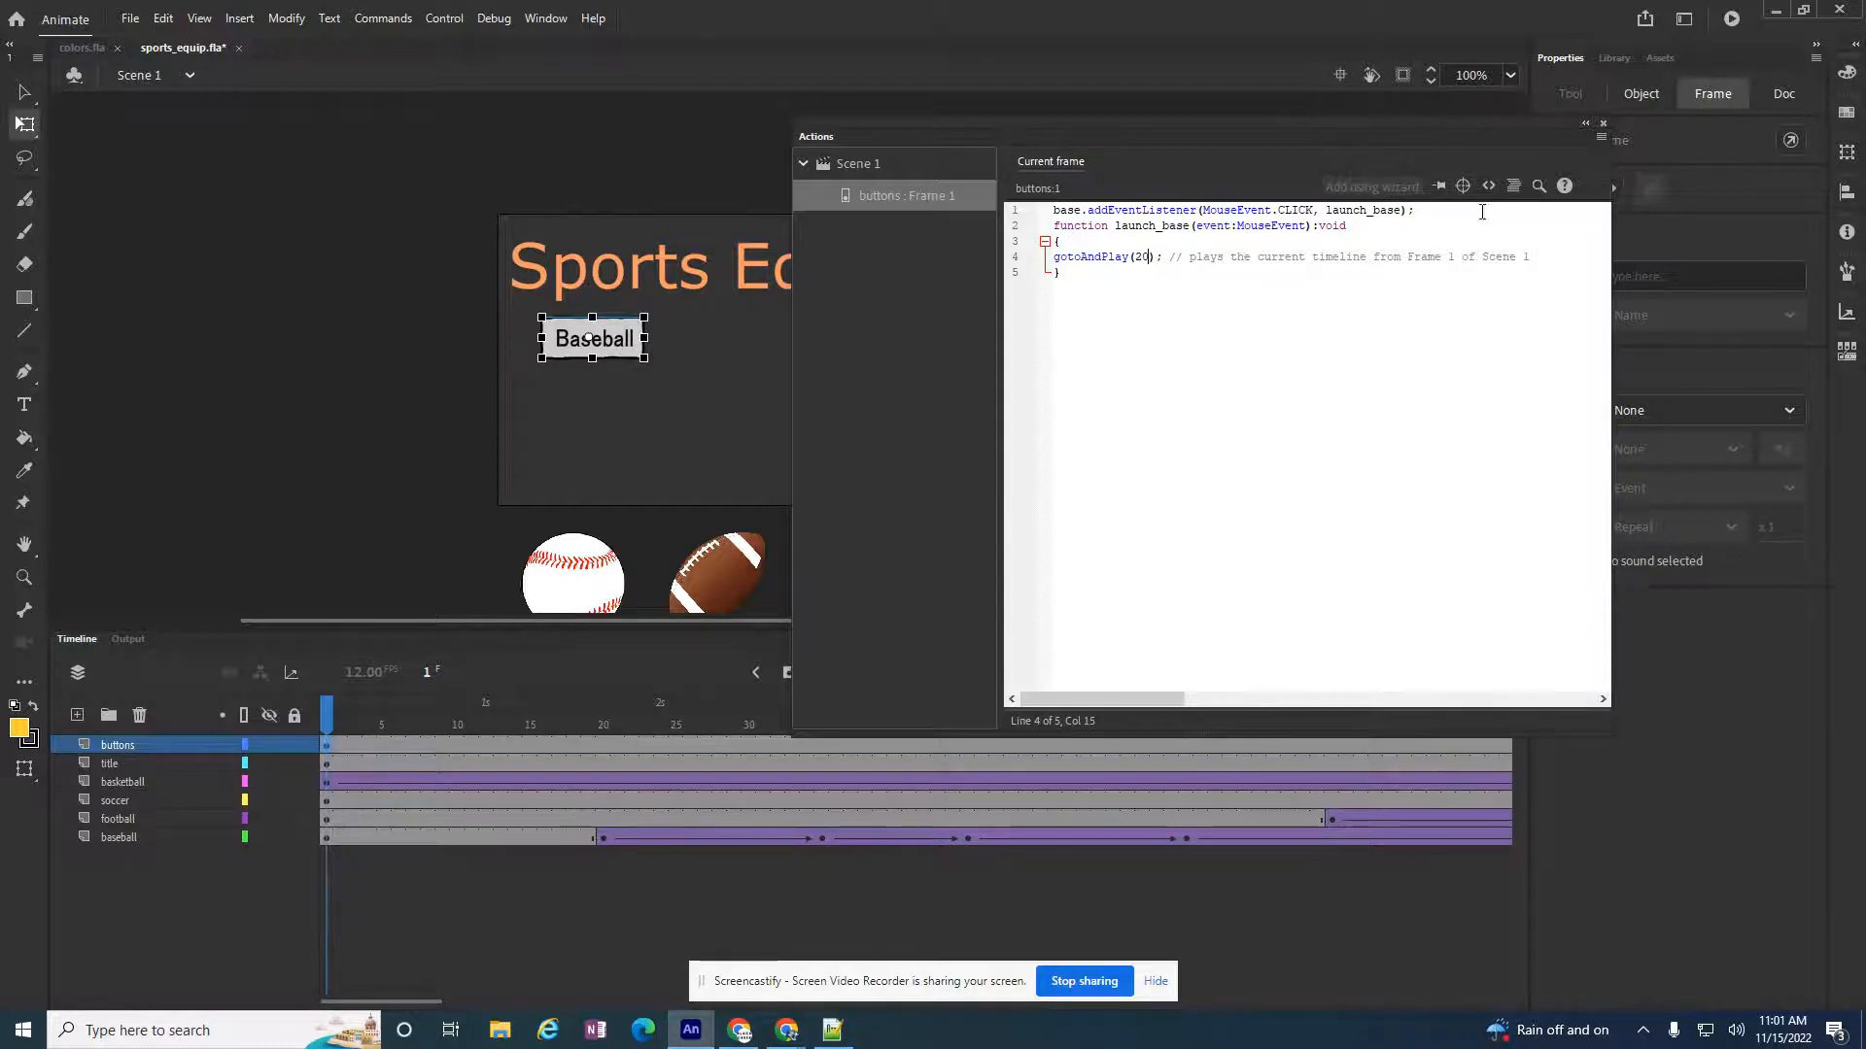
pyautogui.click(1604, 123)
# Test the movie twice, trying the Baseball button in each preview and closing the preview window
pyautogui.hotkey('ctrl', 'Return')
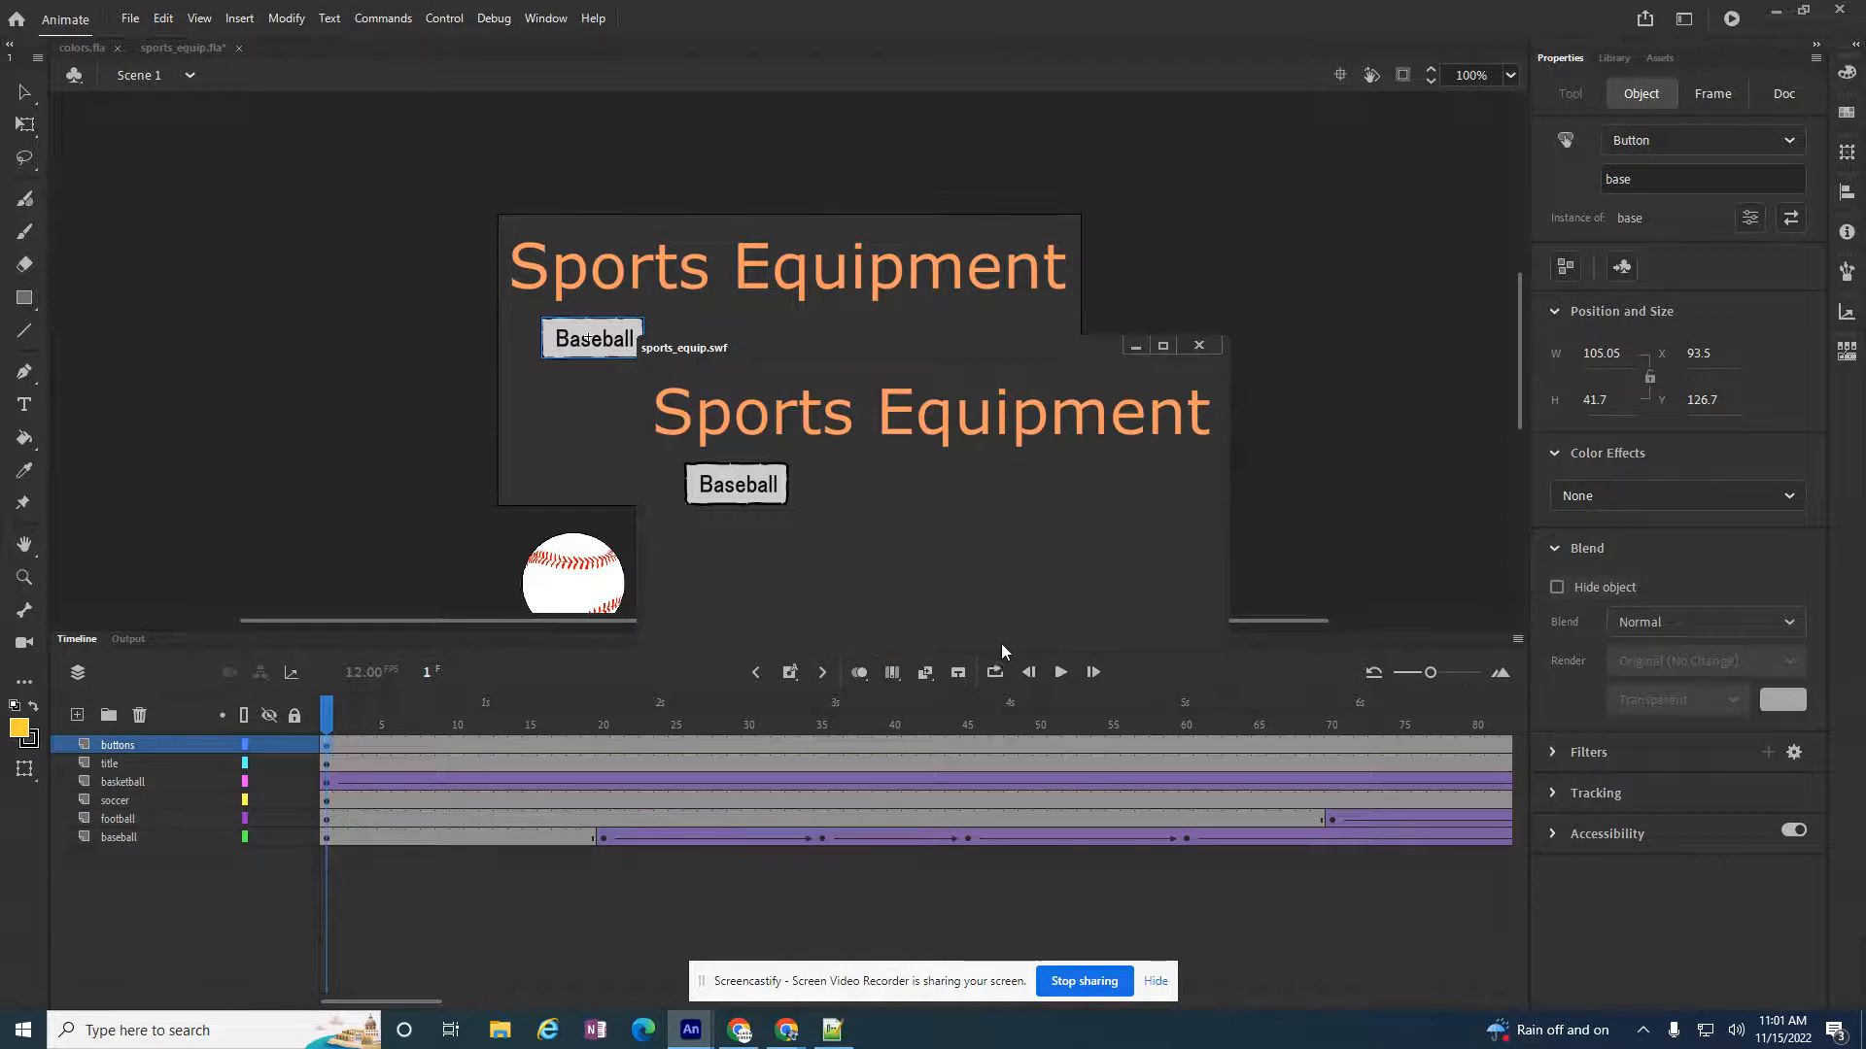
pyautogui.click(737, 488)
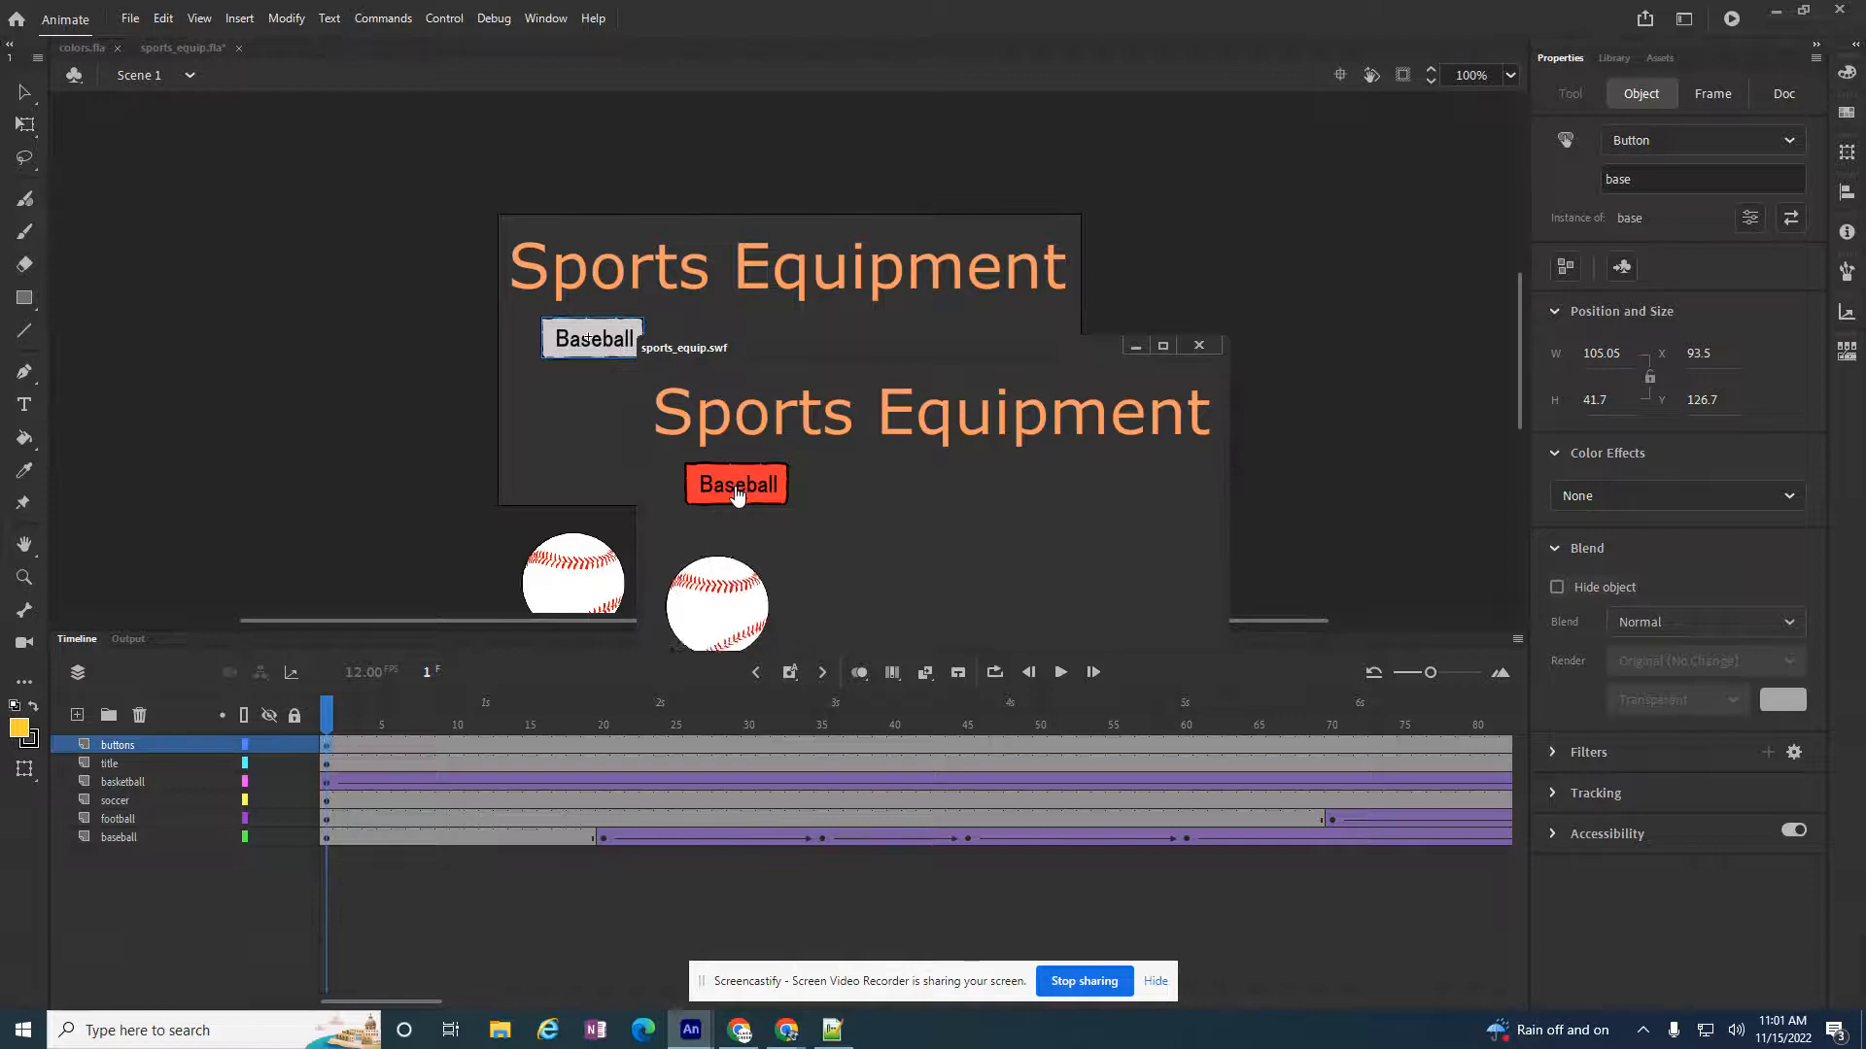
pyautogui.click(1198, 346)
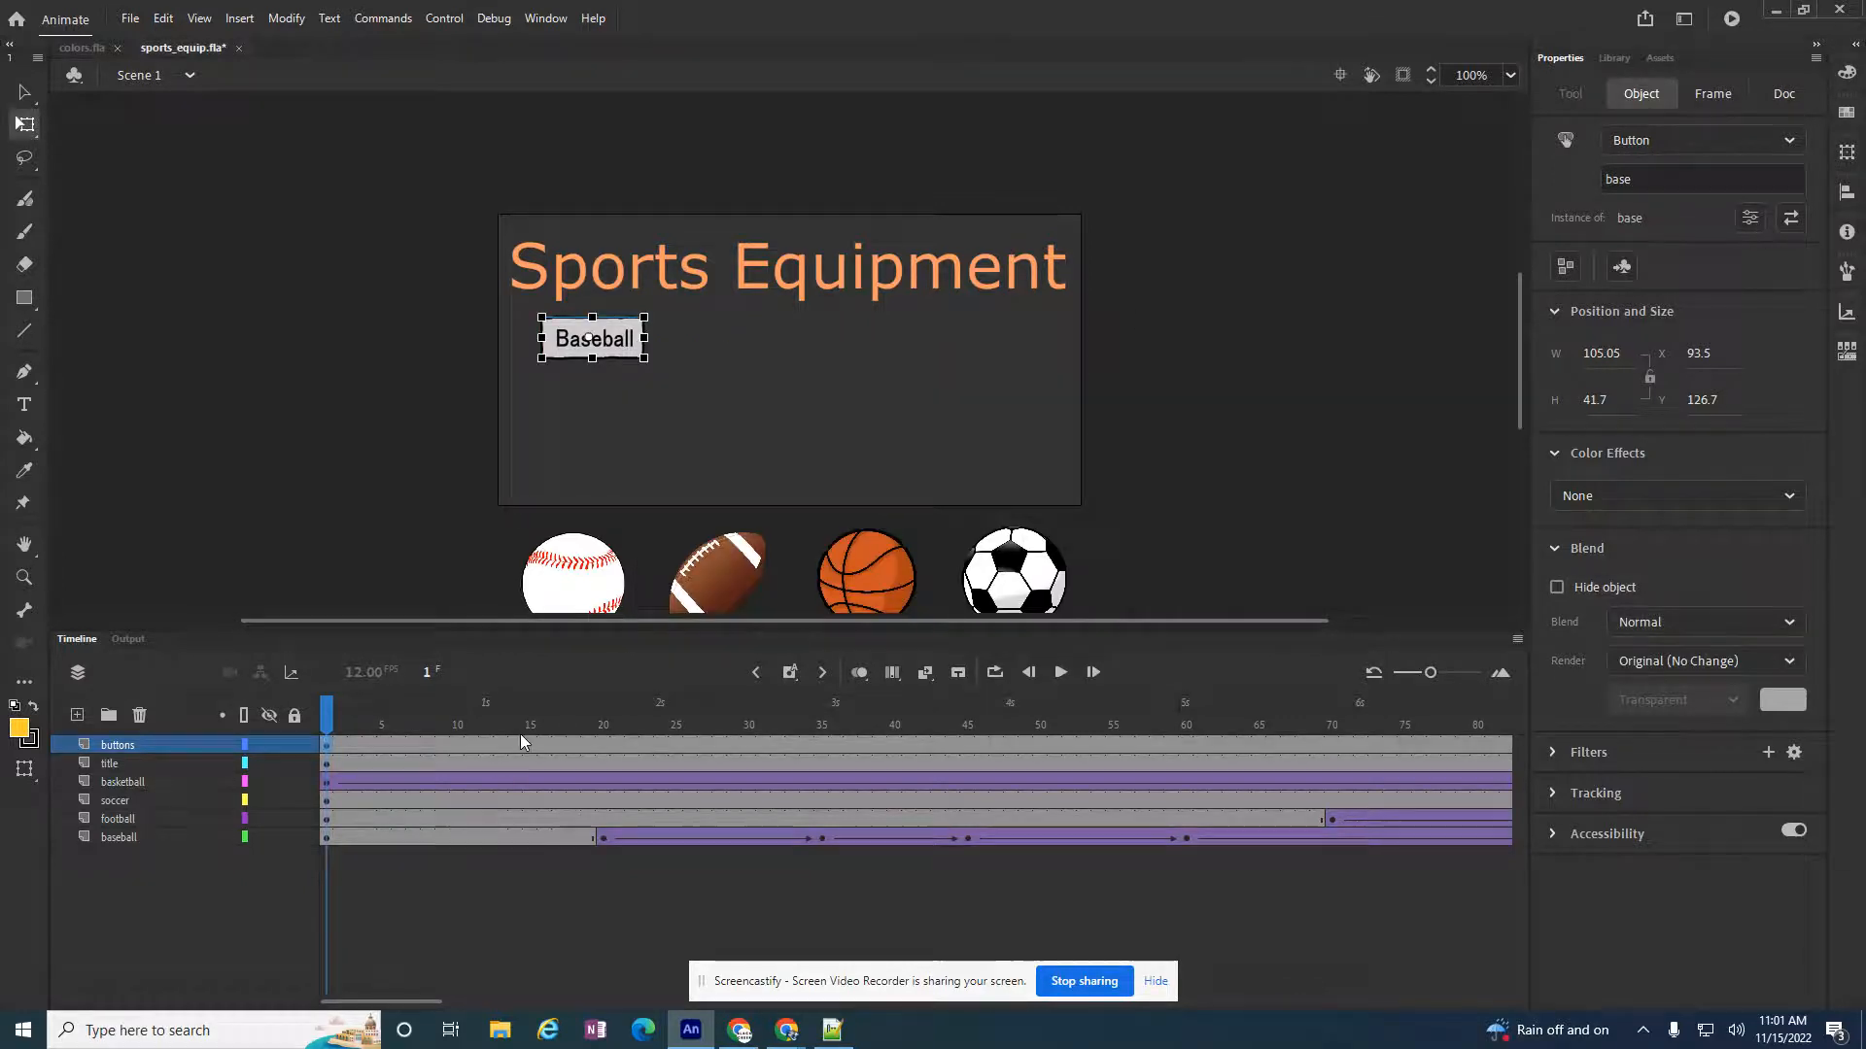
pyautogui.hotkey('ctrl', 'Return')
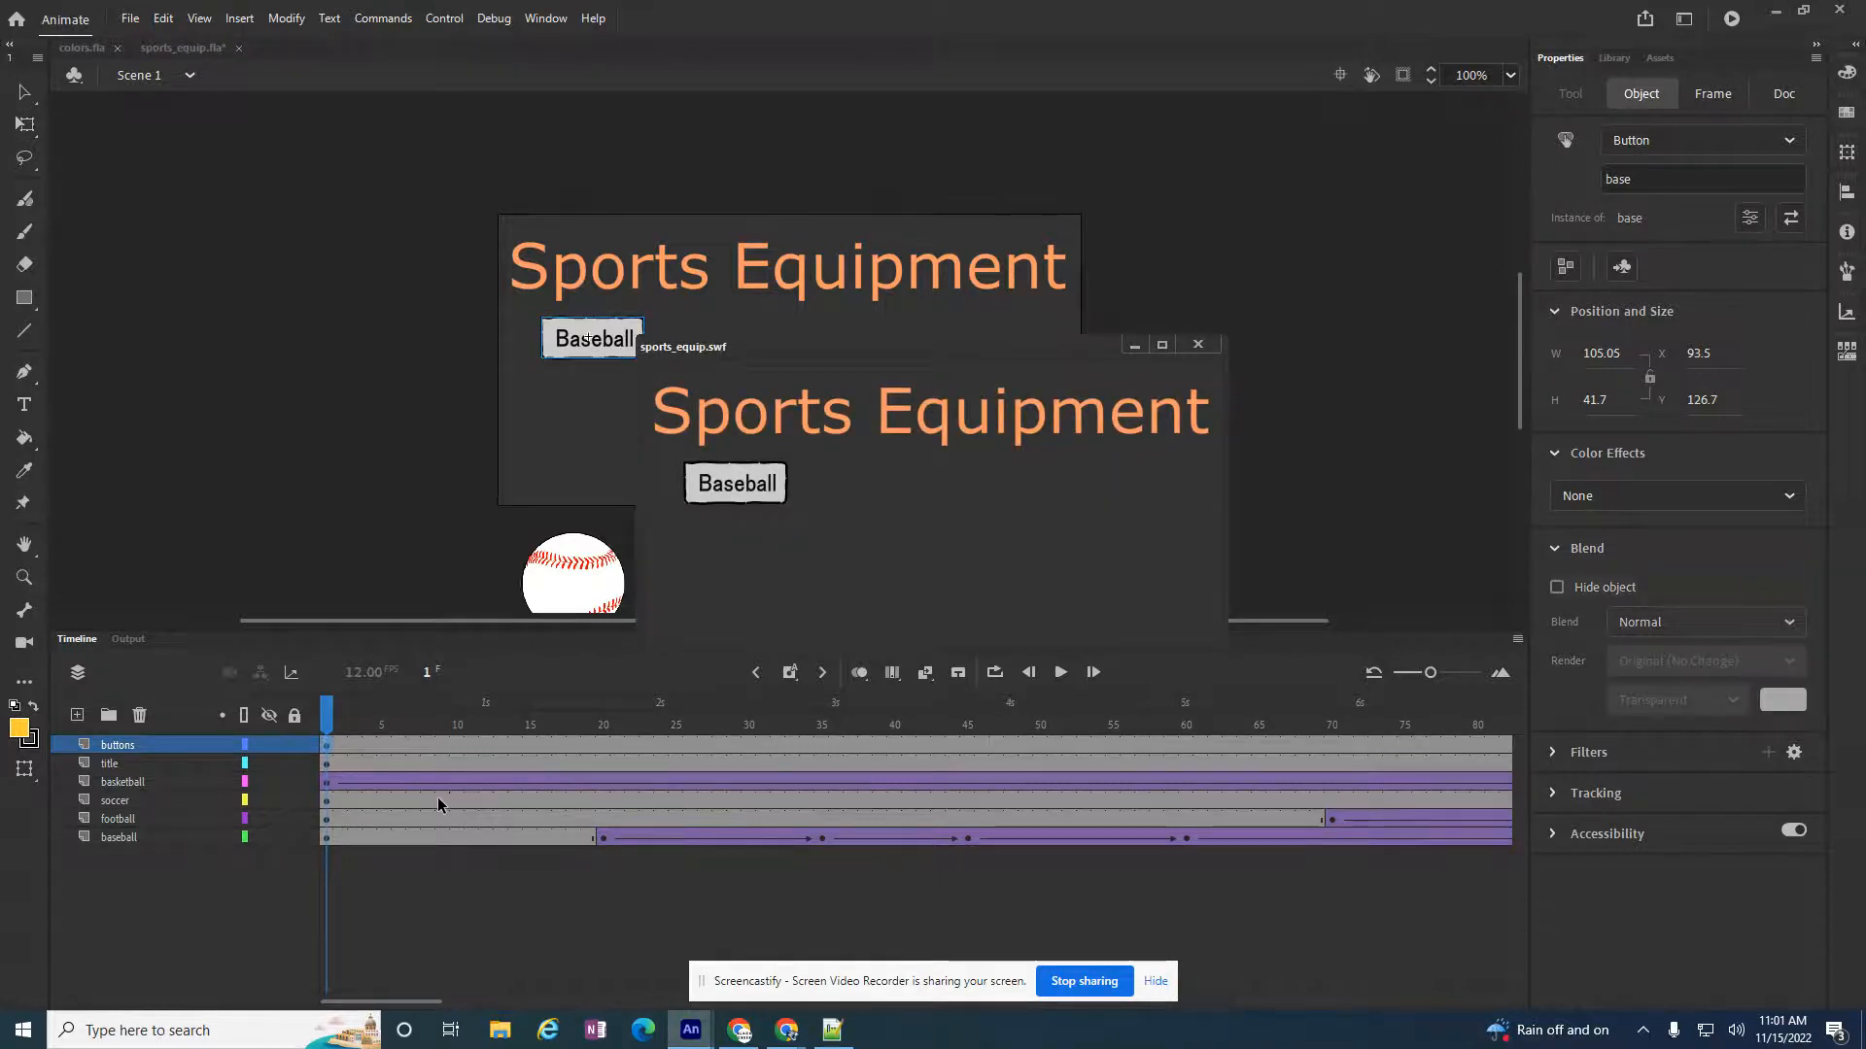
pyautogui.click(737, 482)
pyautogui.click(1198, 345)
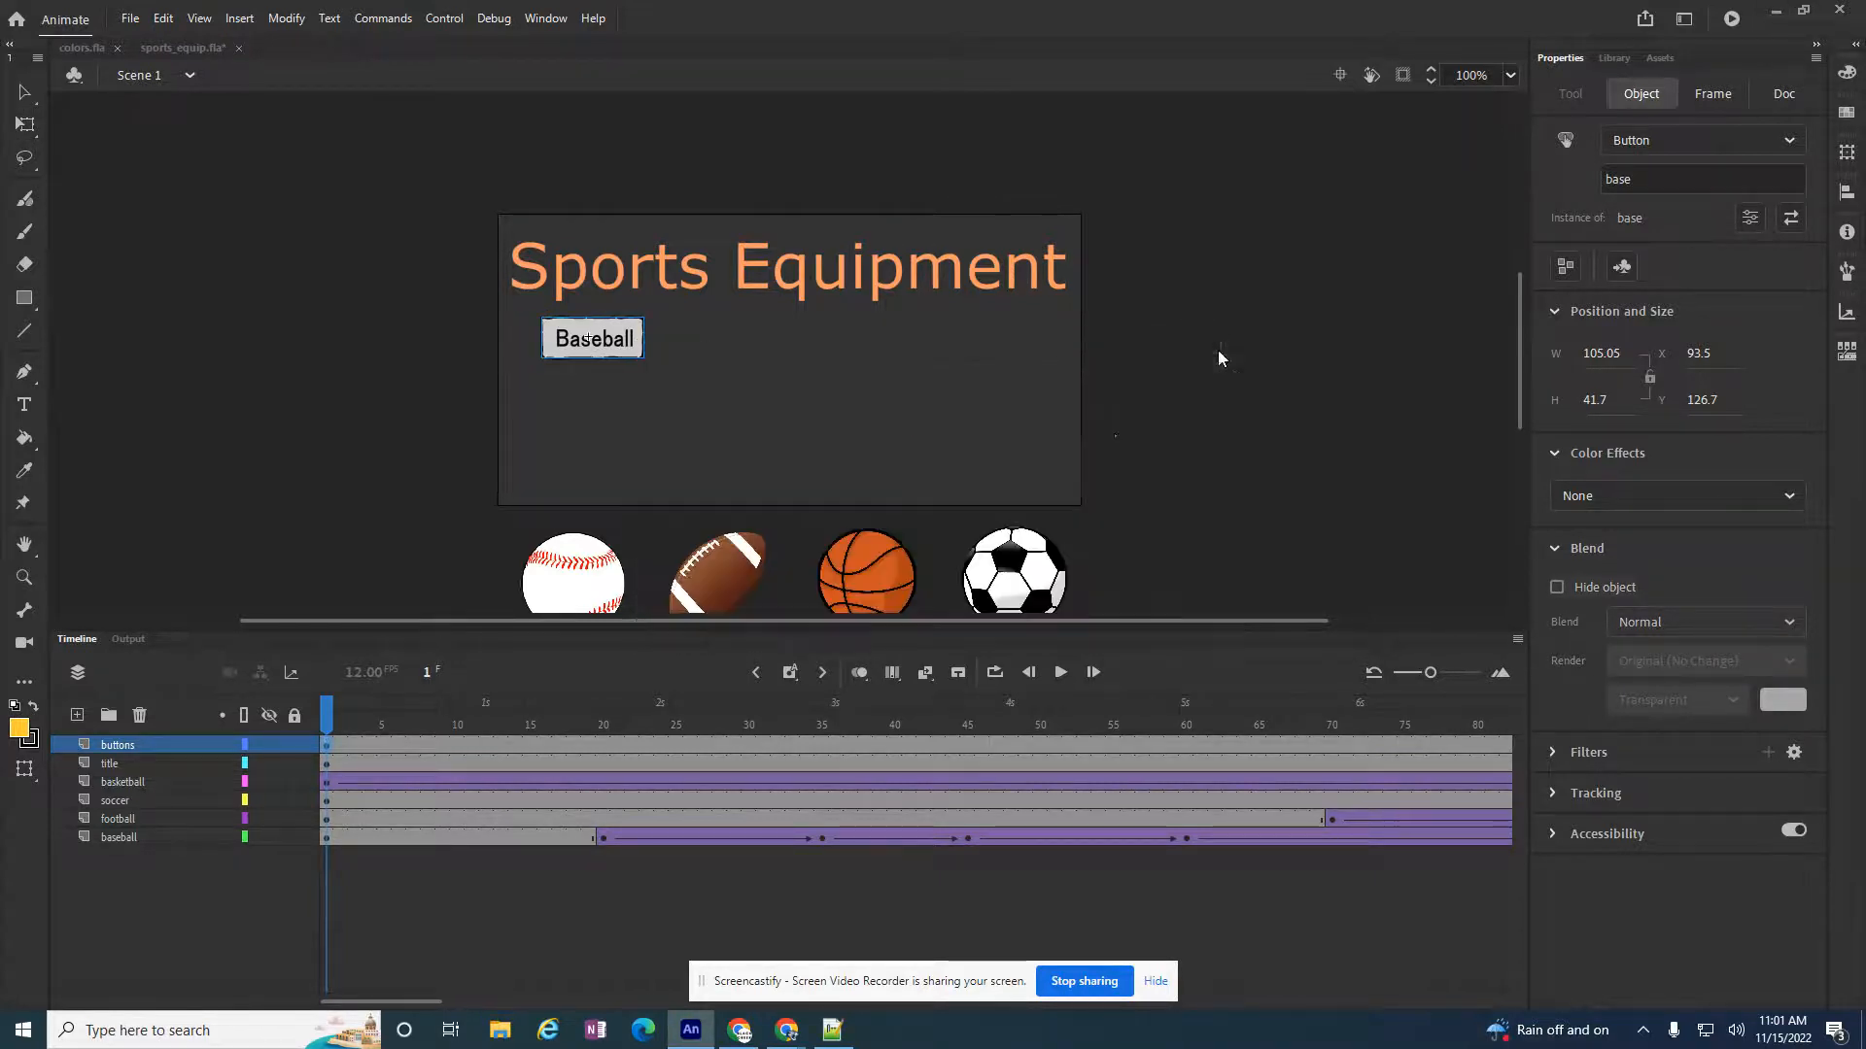
pyautogui.press('q')
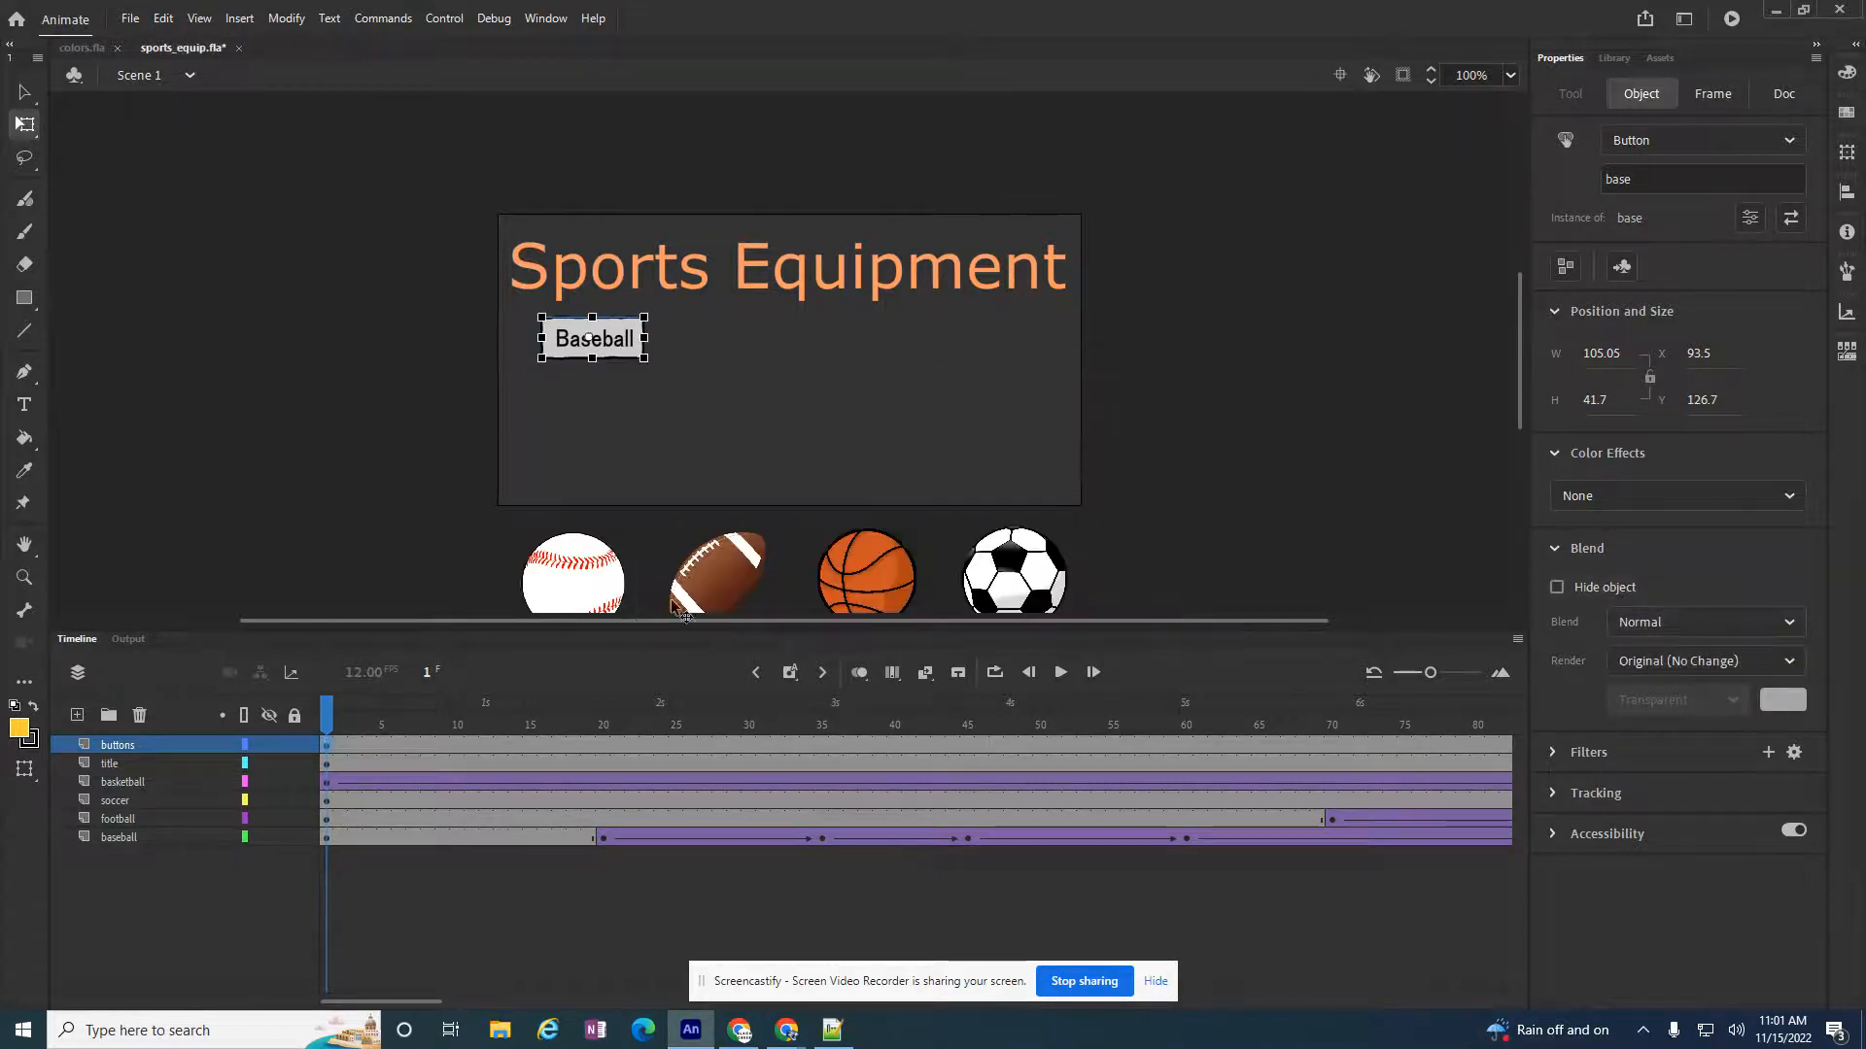
# Add a stop(); action to frame 1 of the baseball layer
pyautogui.click(326, 837)
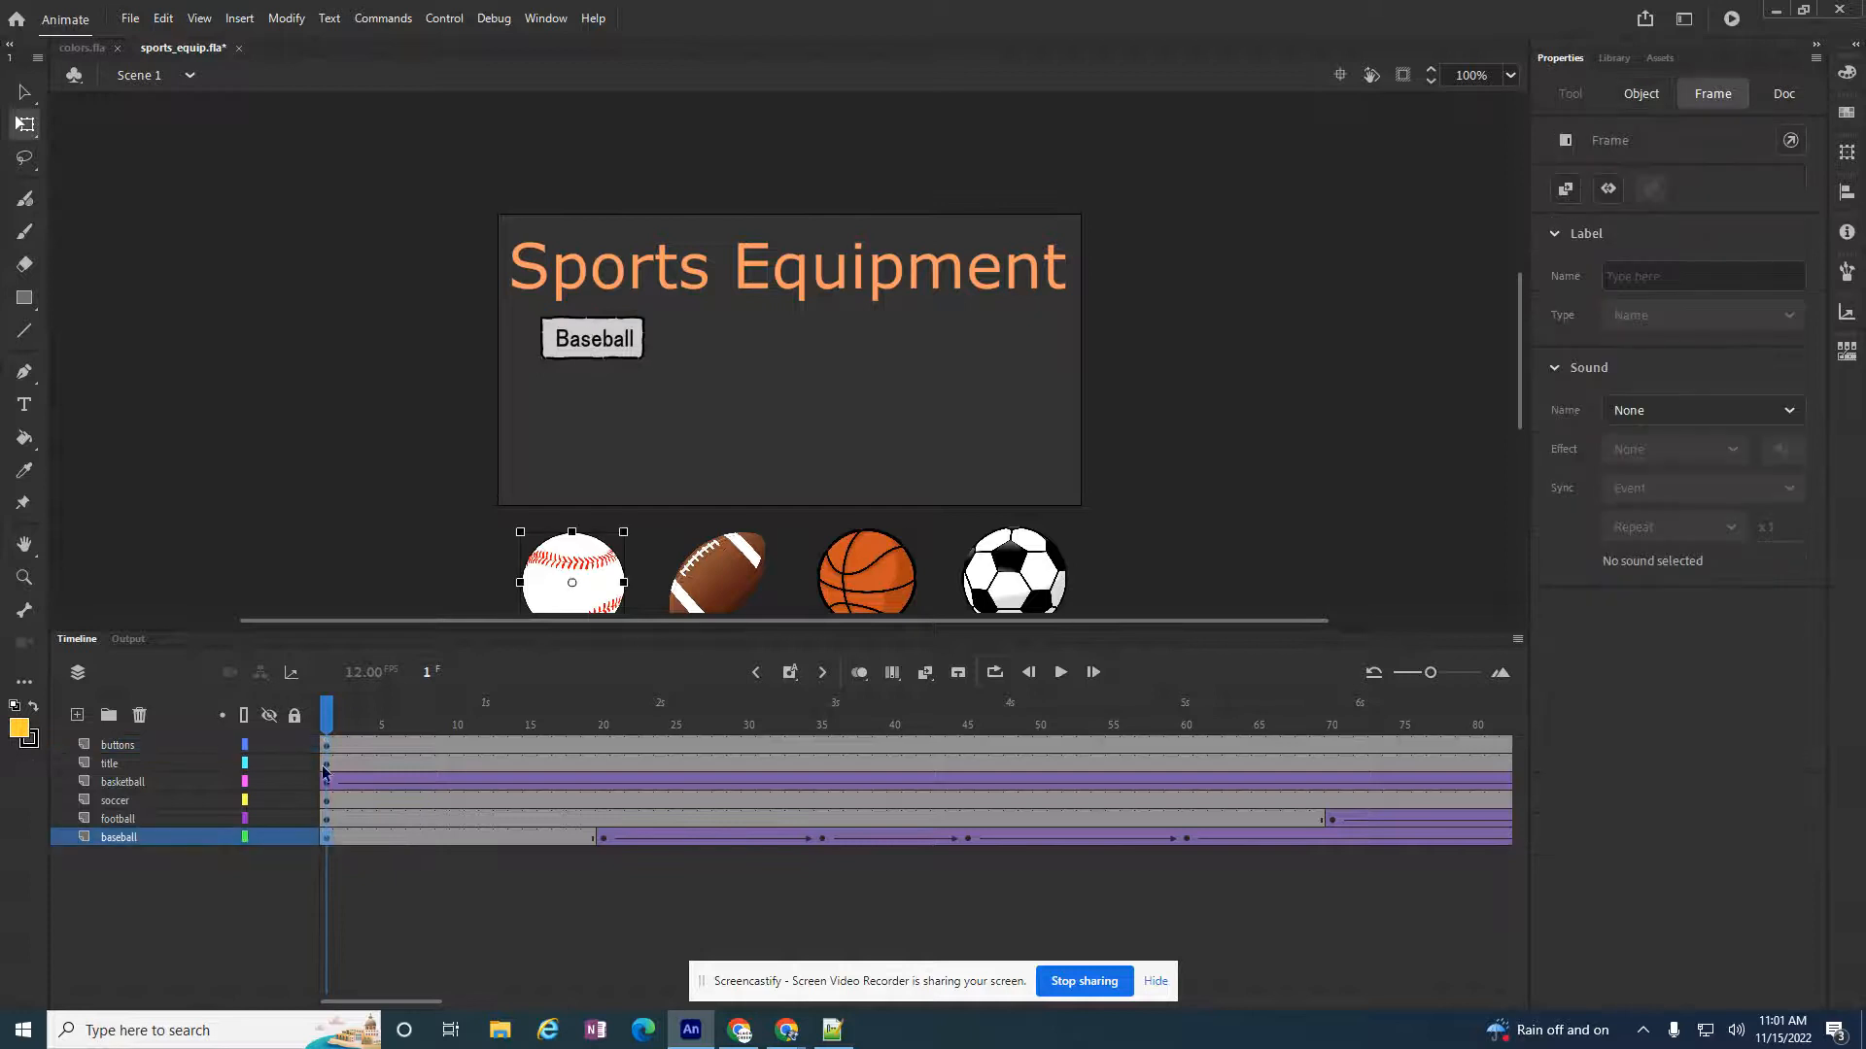
pyautogui.rightClick(324, 839)
pyautogui.click(369, 825)
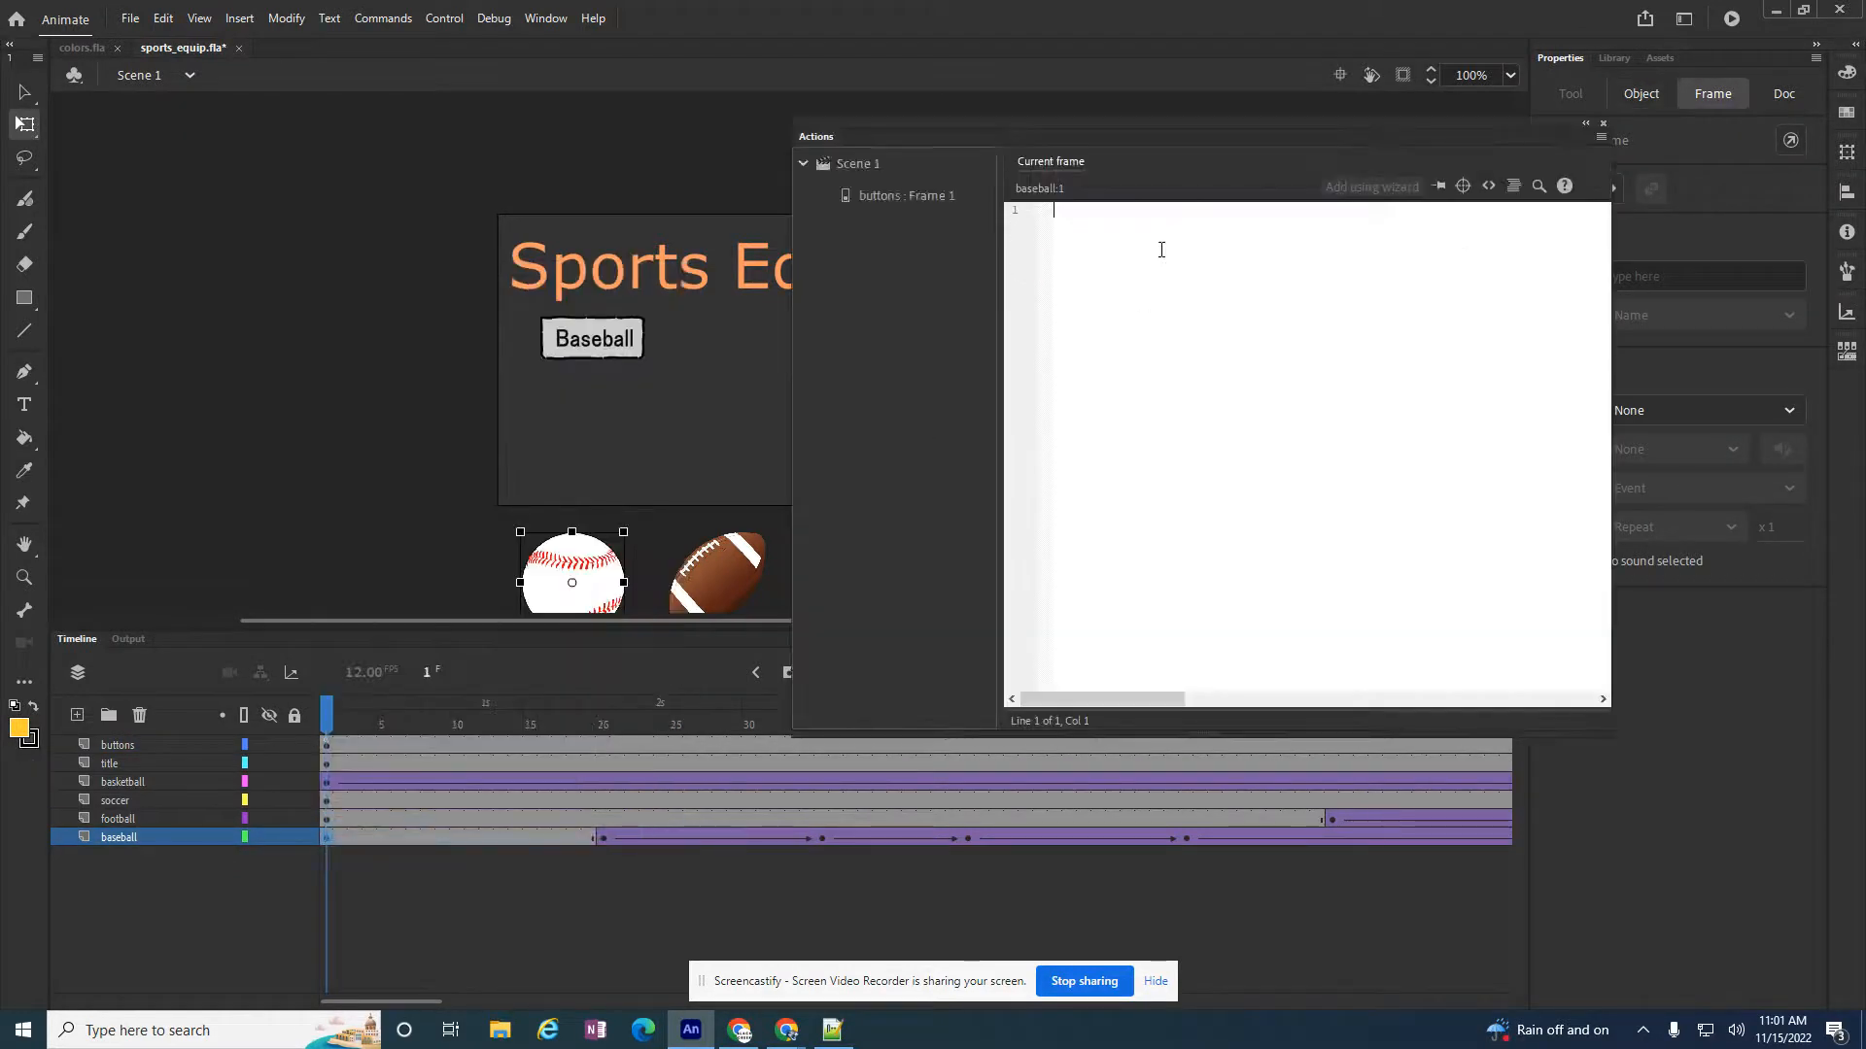
pyautogui.press('BackSpace')
pyautogui.press('BackSpace')
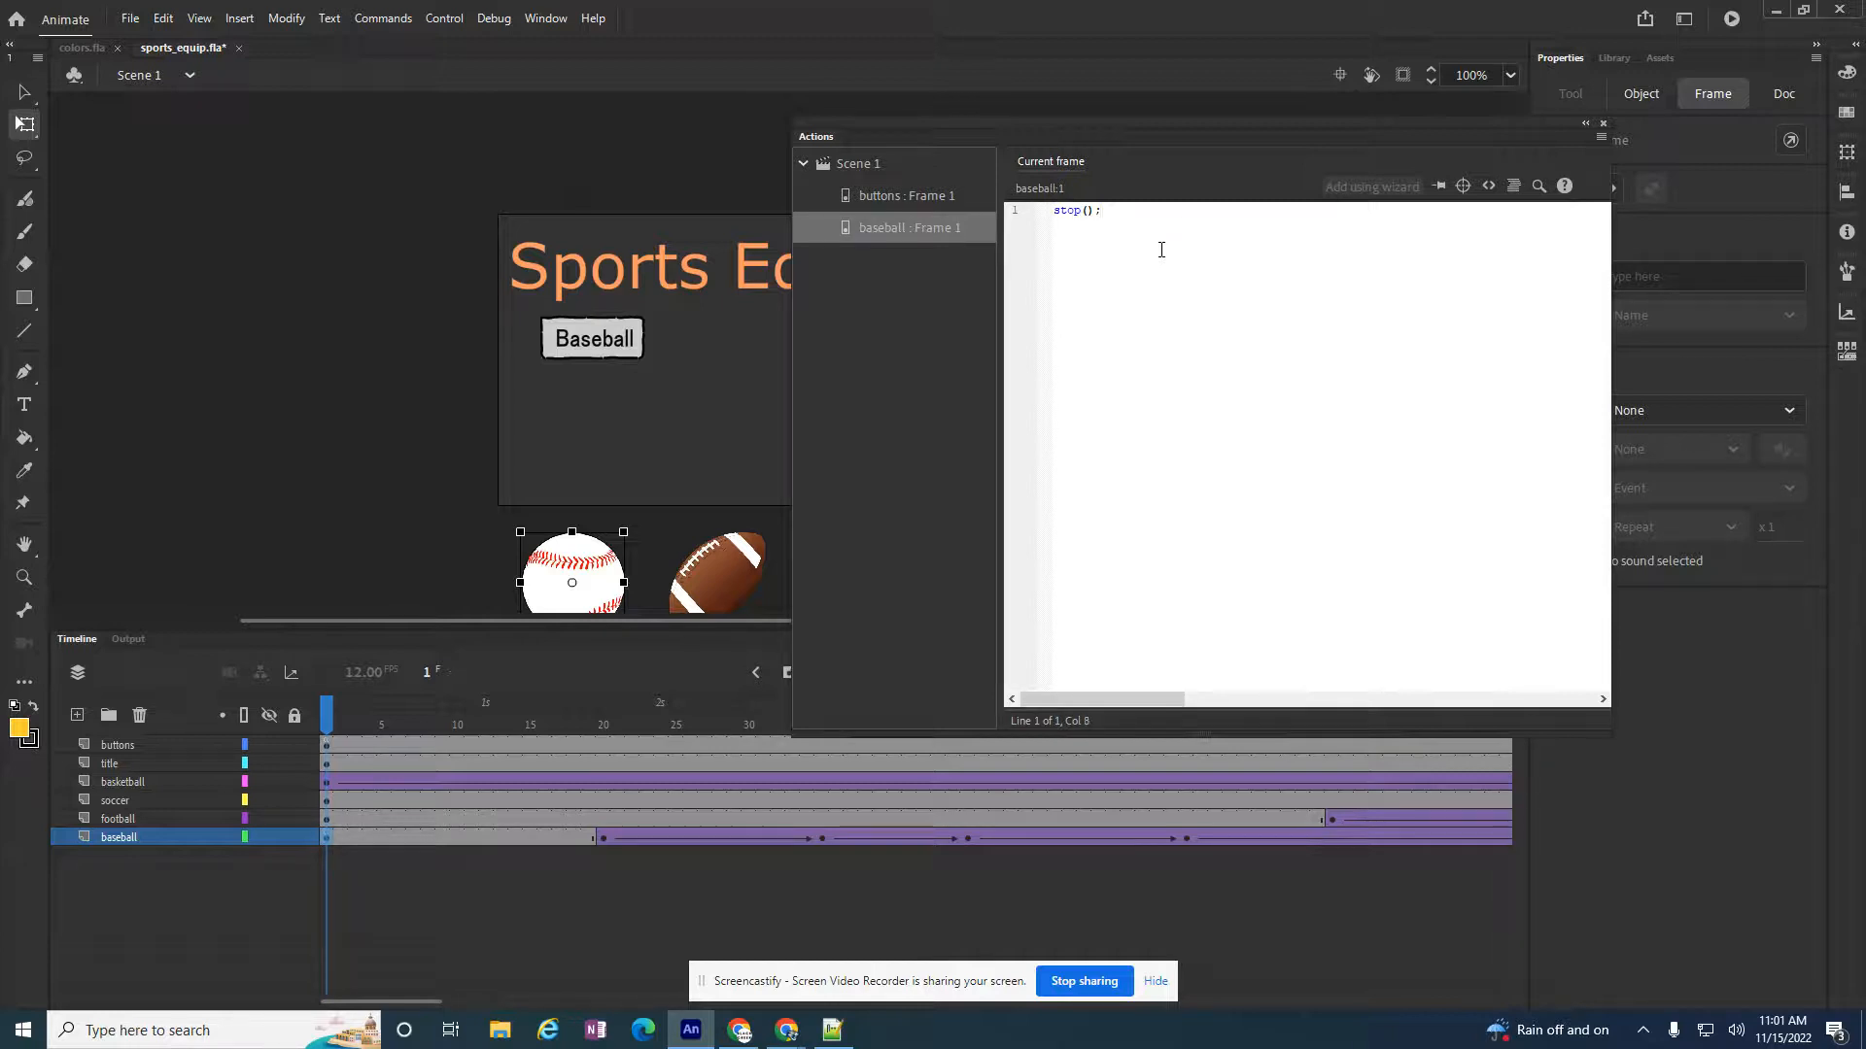
# Add the same stop(); action to the keyframe at frame 60 of the baseball layer and close the script editor
pyautogui.moveTo(1276, 224); pyautogui.dragTo(997, 216)
pyautogui.click(1185, 840)
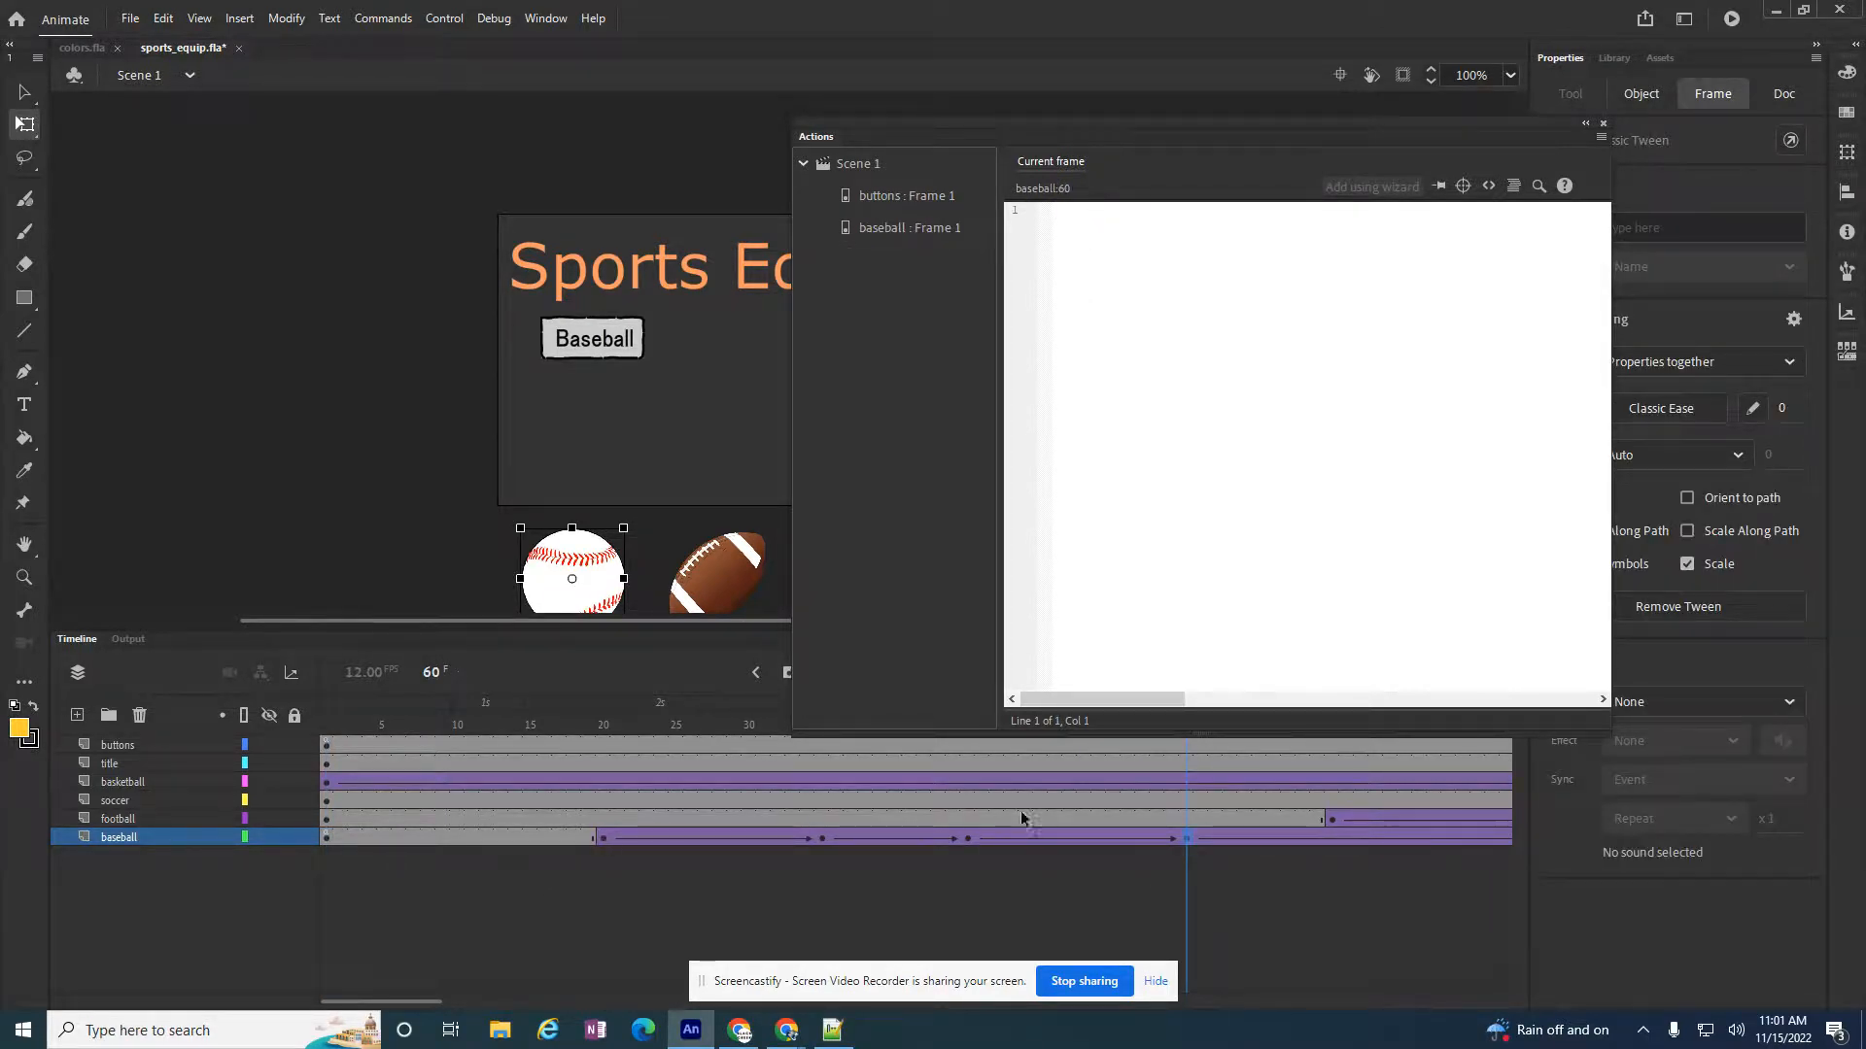
pyautogui.moveTo(1187, 126); pyautogui.dragTo(960, 26)
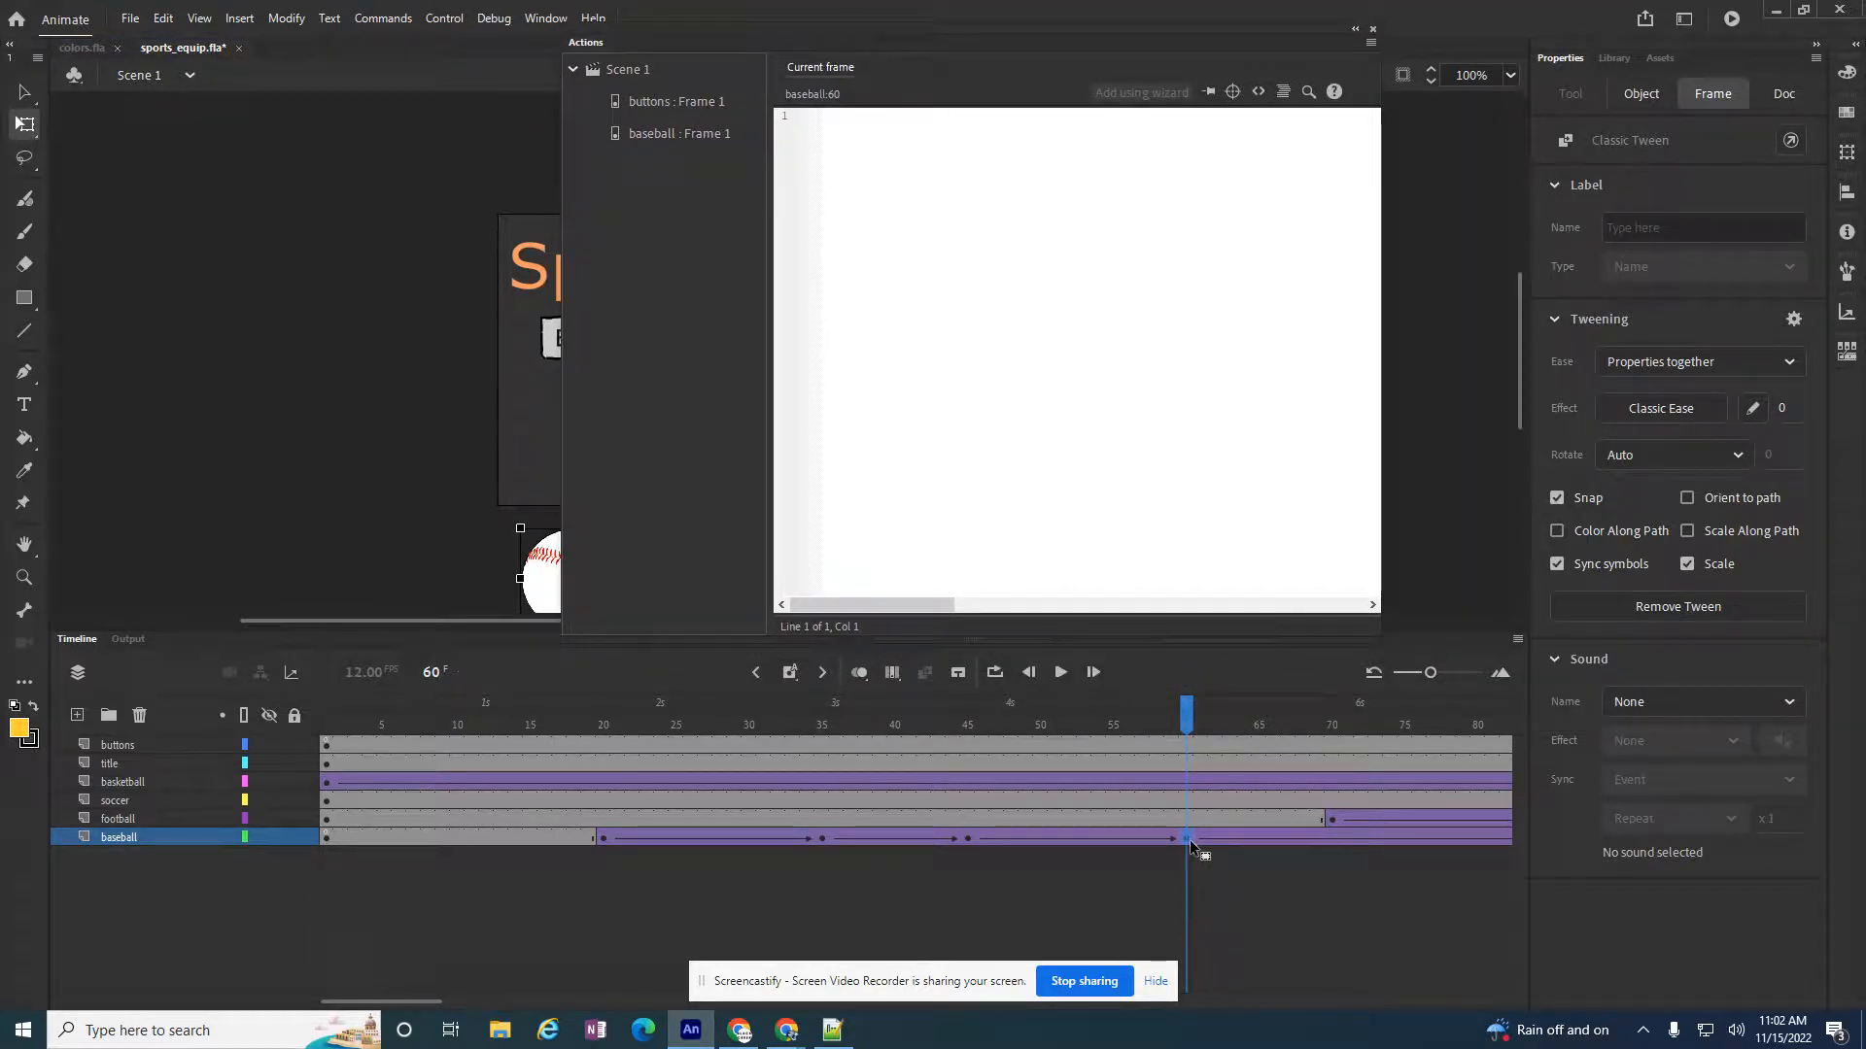
pyautogui.click(895, 109)
pyautogui.write('stop();')
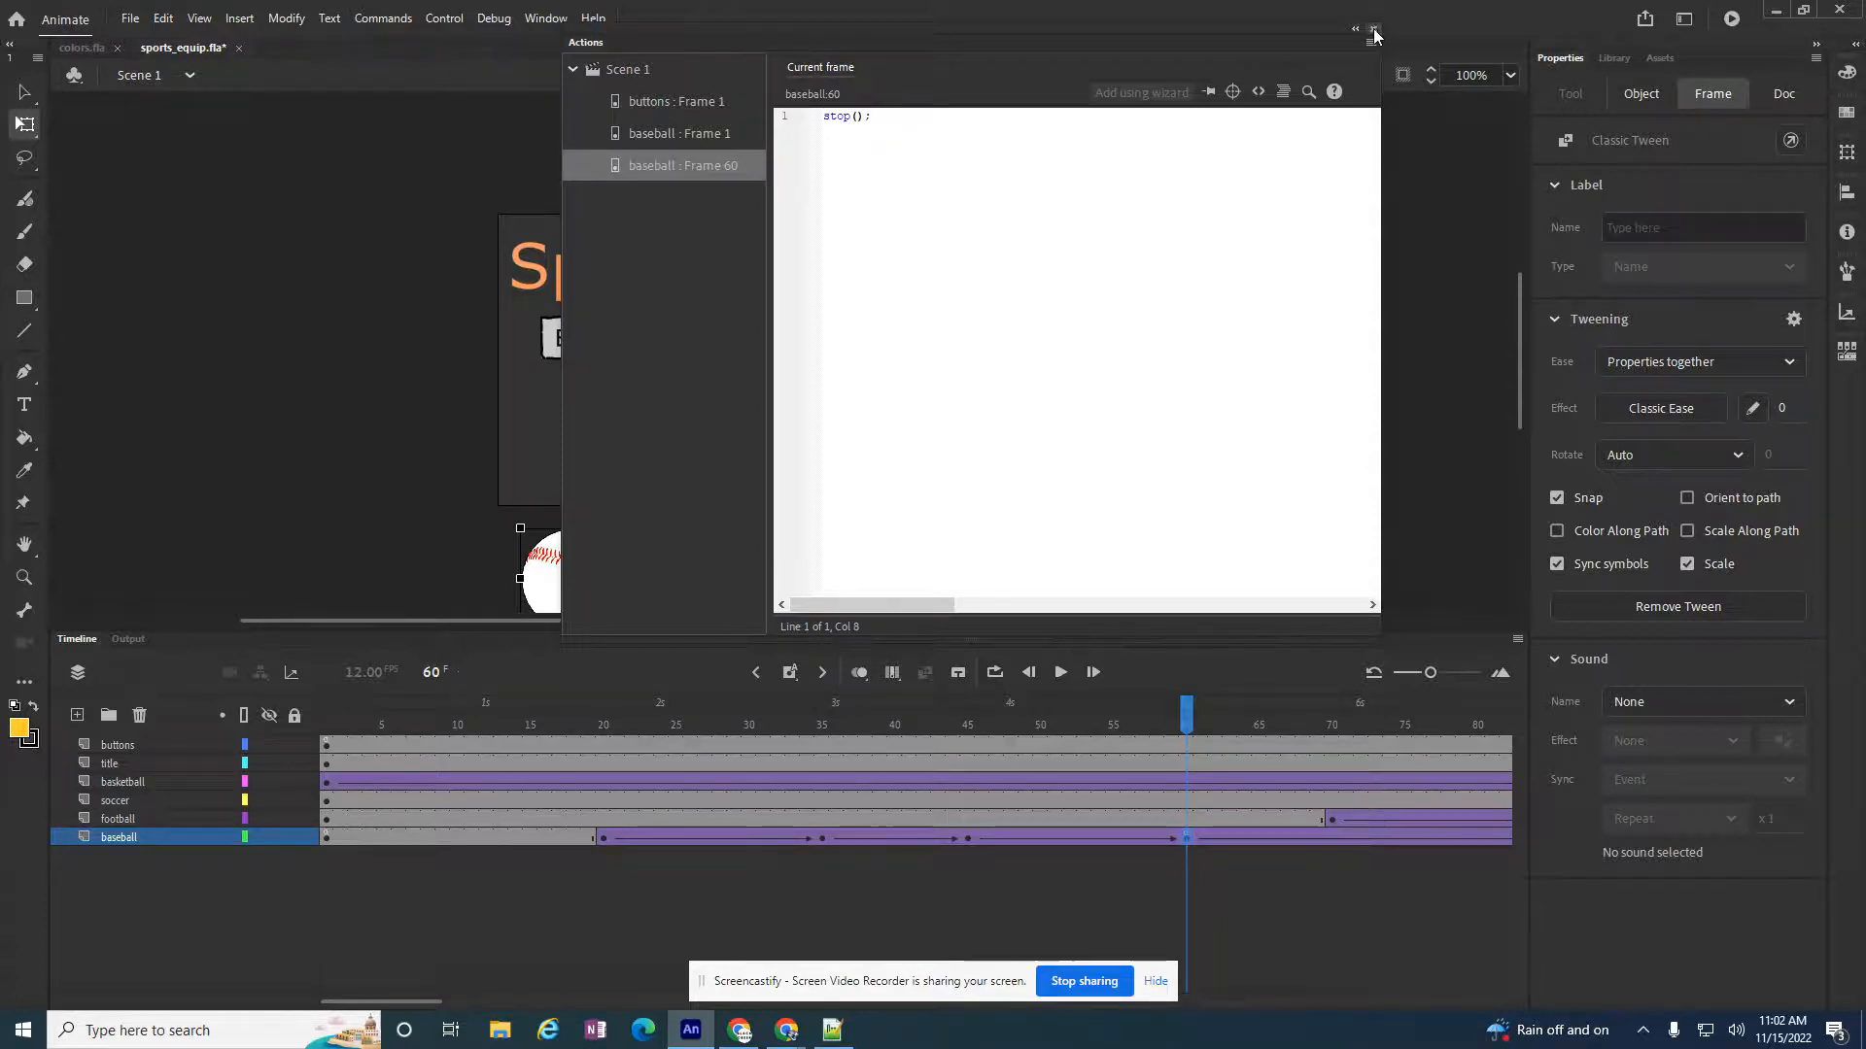
pyautogui.click(1373, 29)
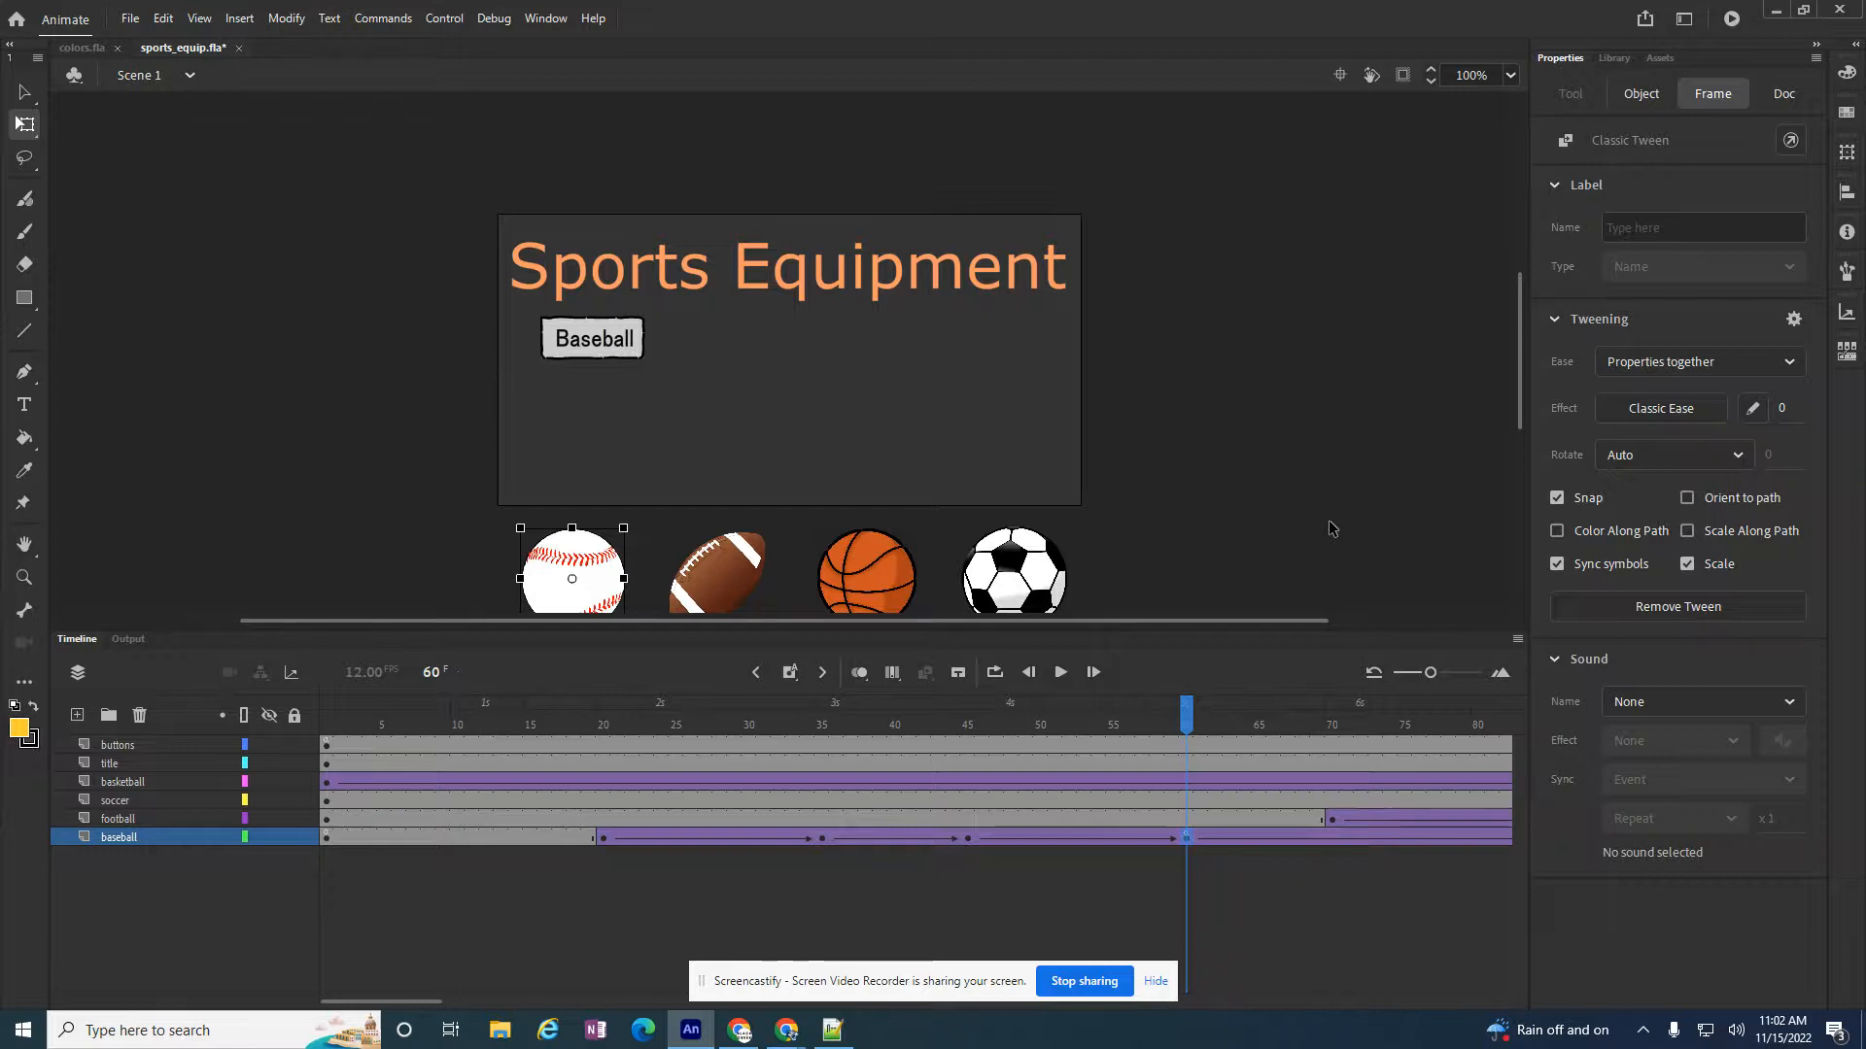
# Test the movie to check the stop actions, and close the preview
pyautogui.hotkey('ctrl', 'Return')
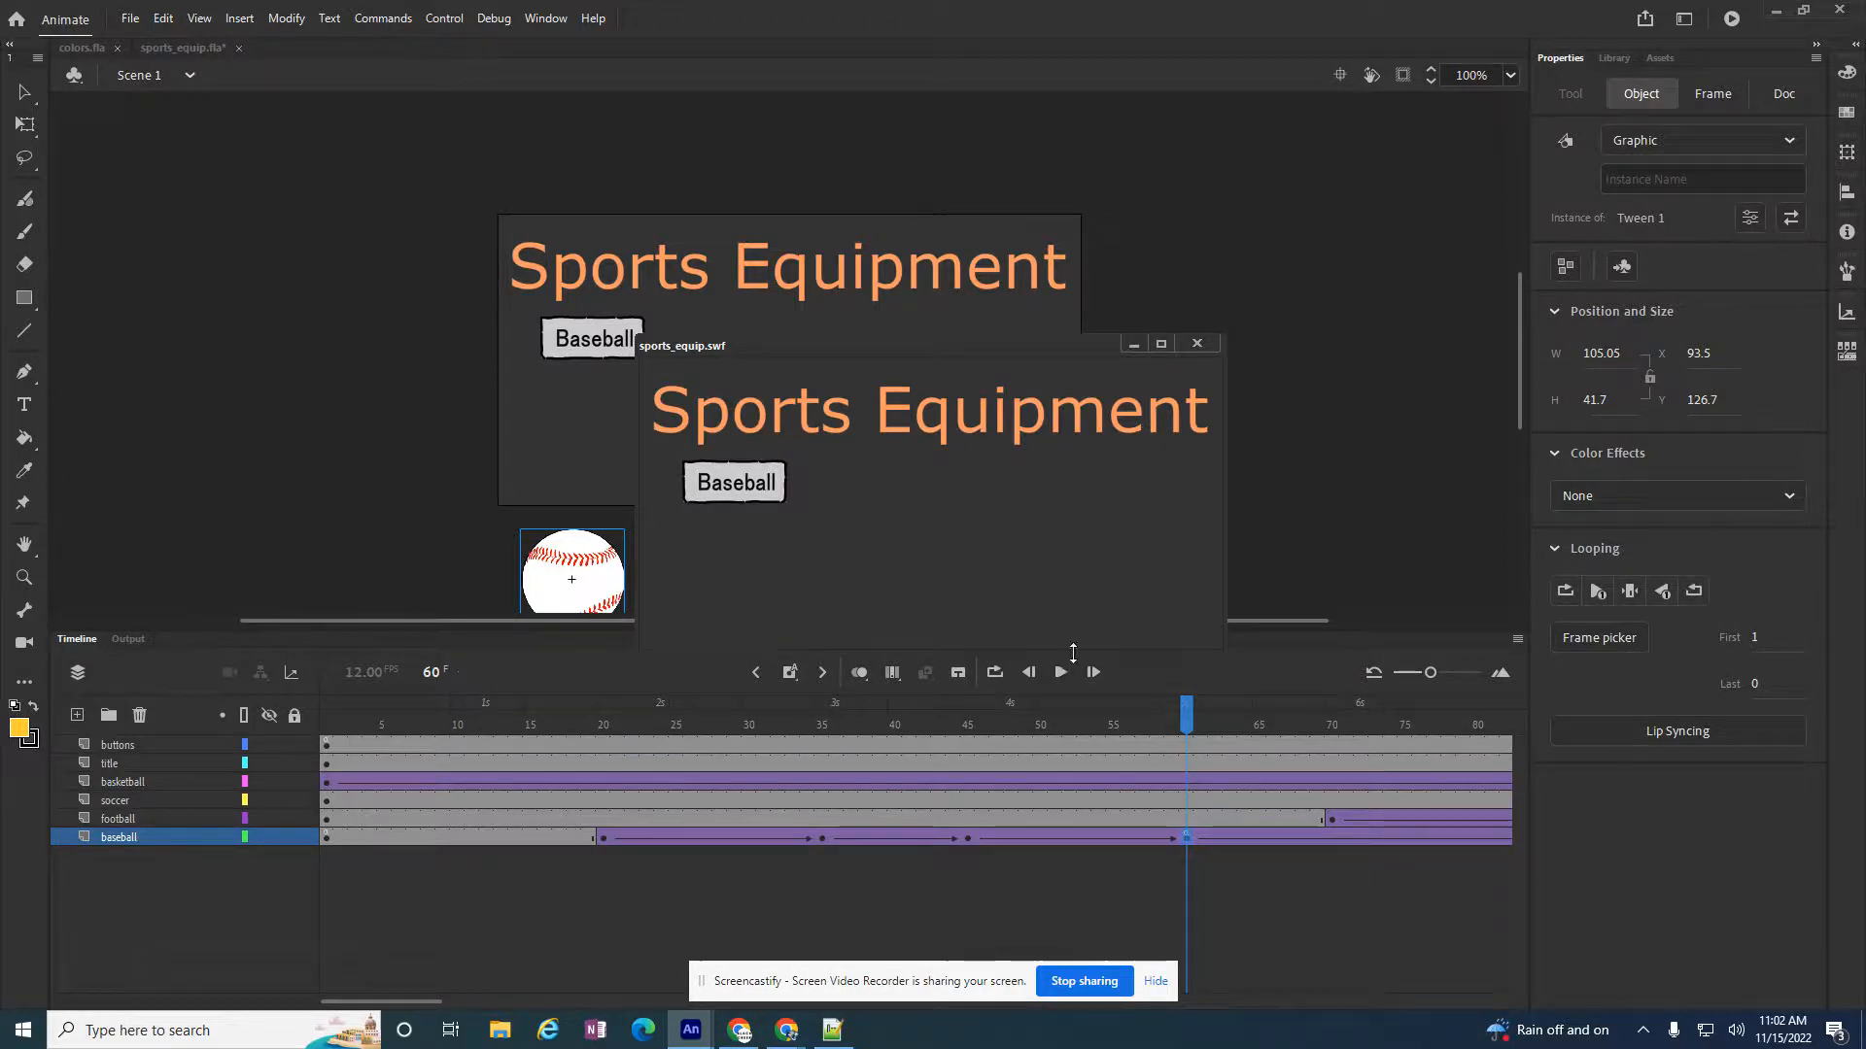
pyautogui.click(1197, 342)
pyautogui.press('q')
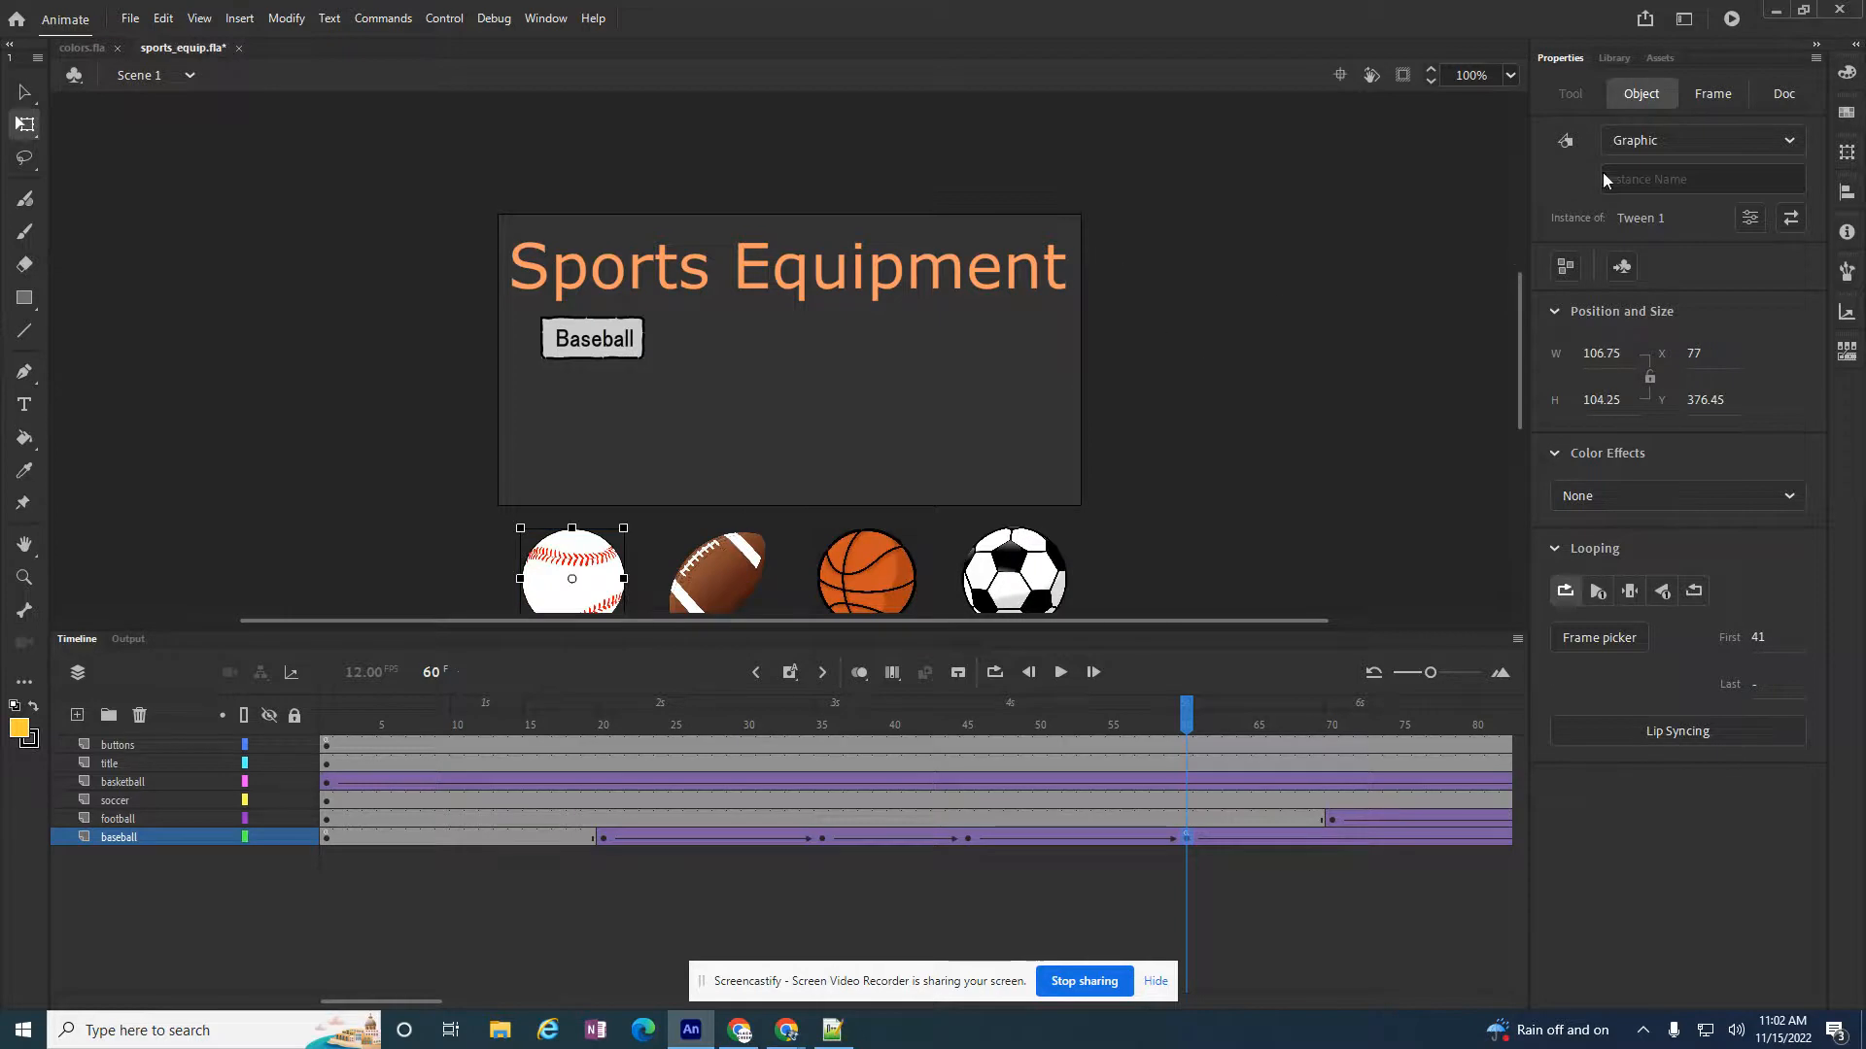
# Duplicate the base button symbol in the library under the name foot, and return the playhead to frame 1
pyautogui.click(1617, 57)
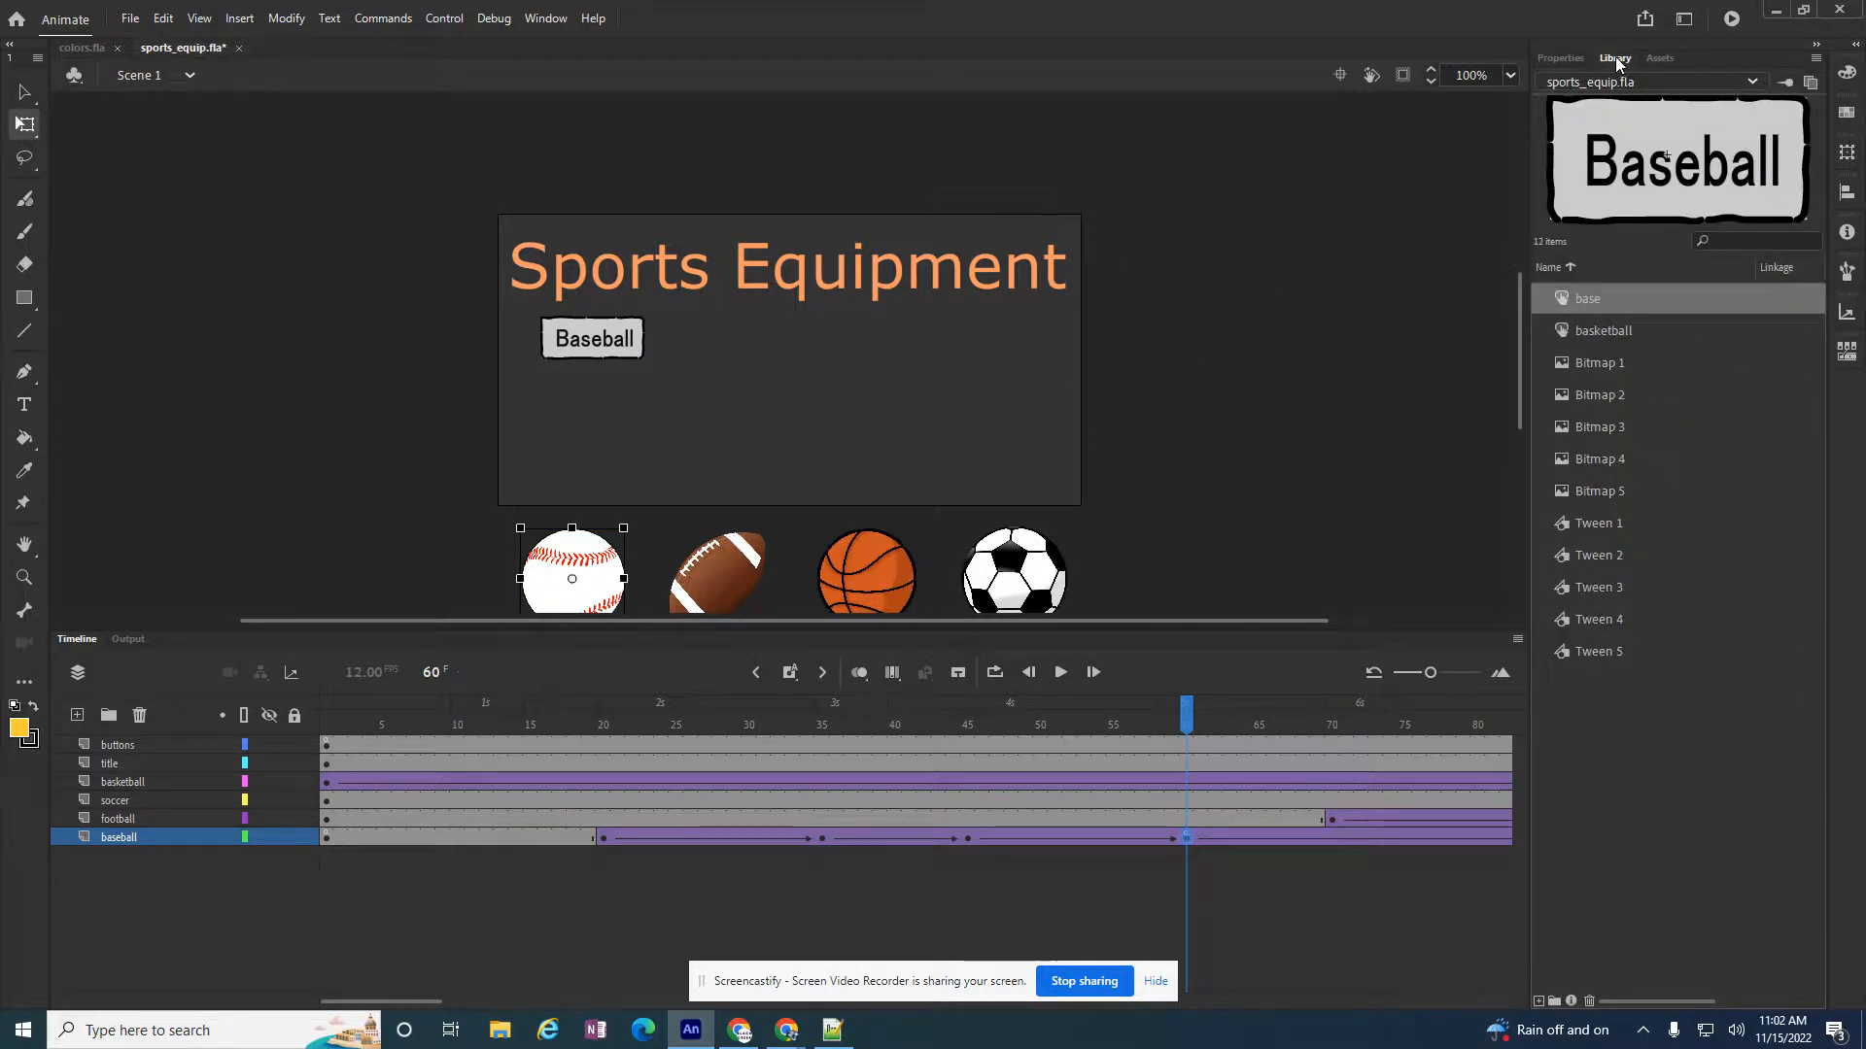
pyautogui.rightClick(1591, 299)
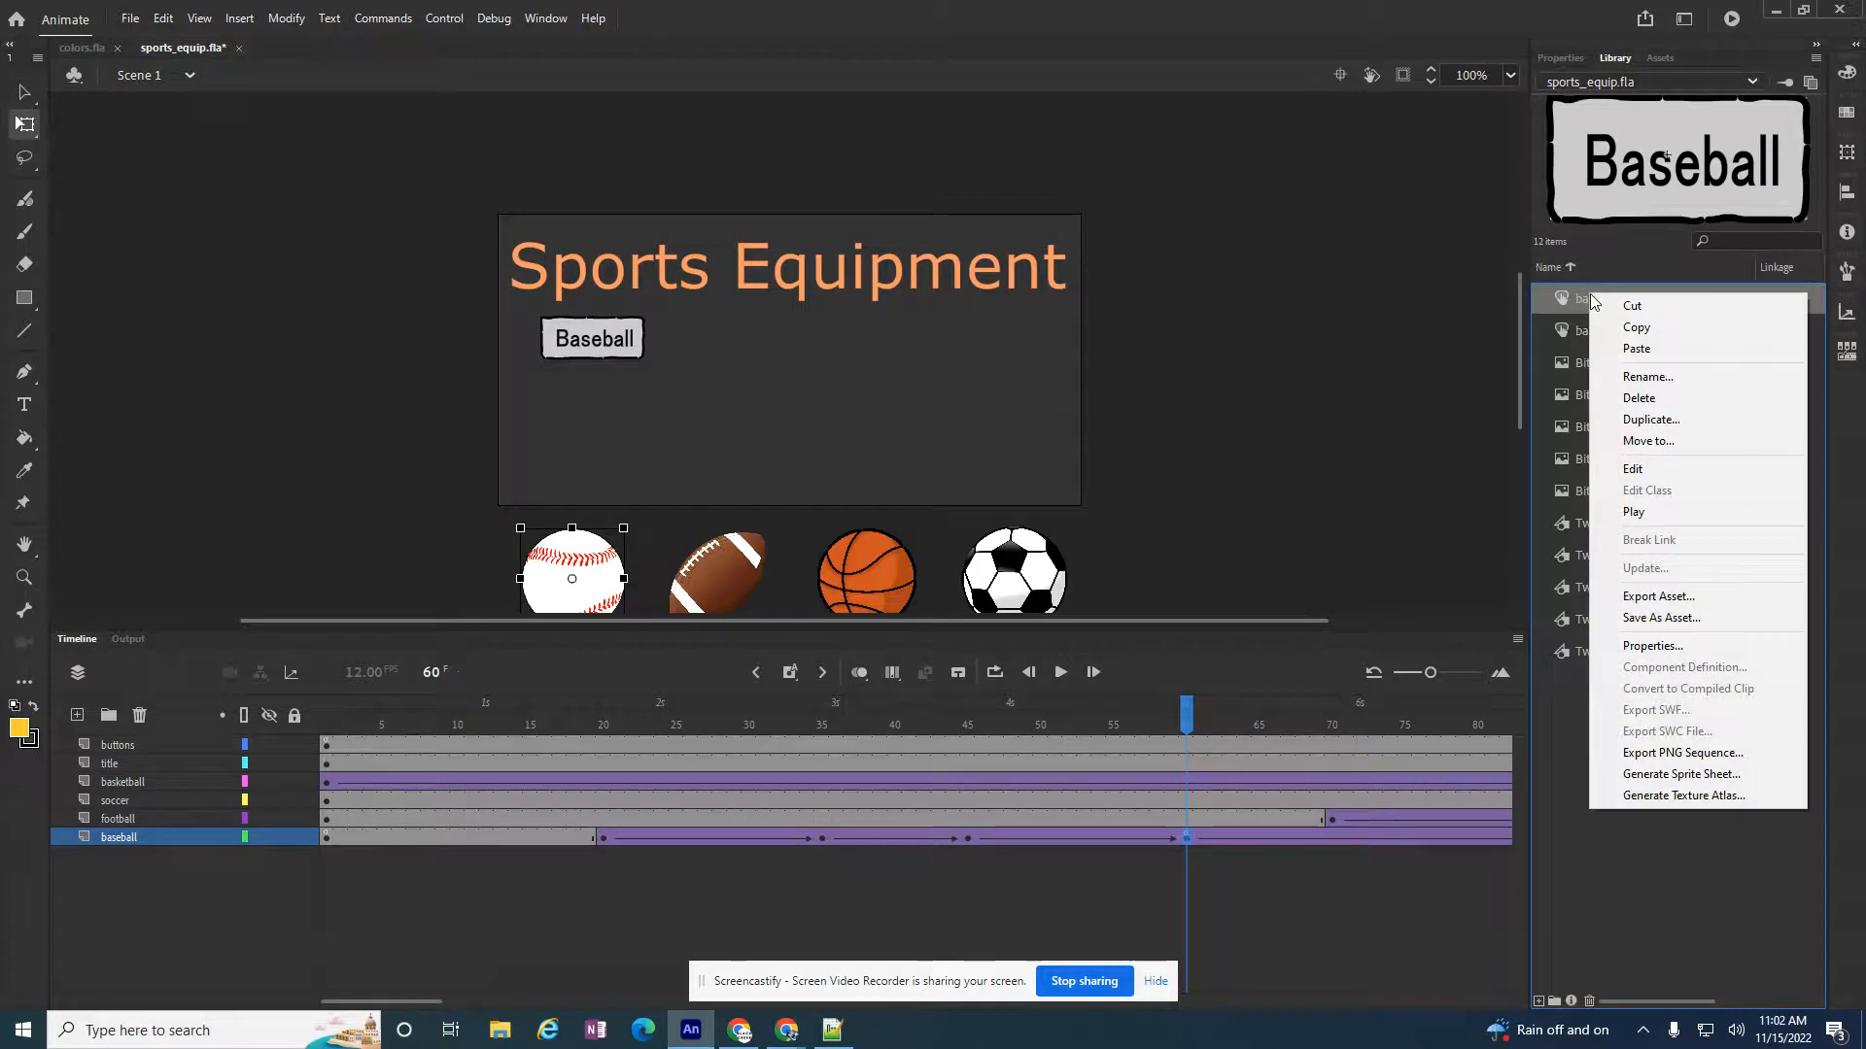
pyautogui.click(1644, 419)
pyautogui.write('foot')
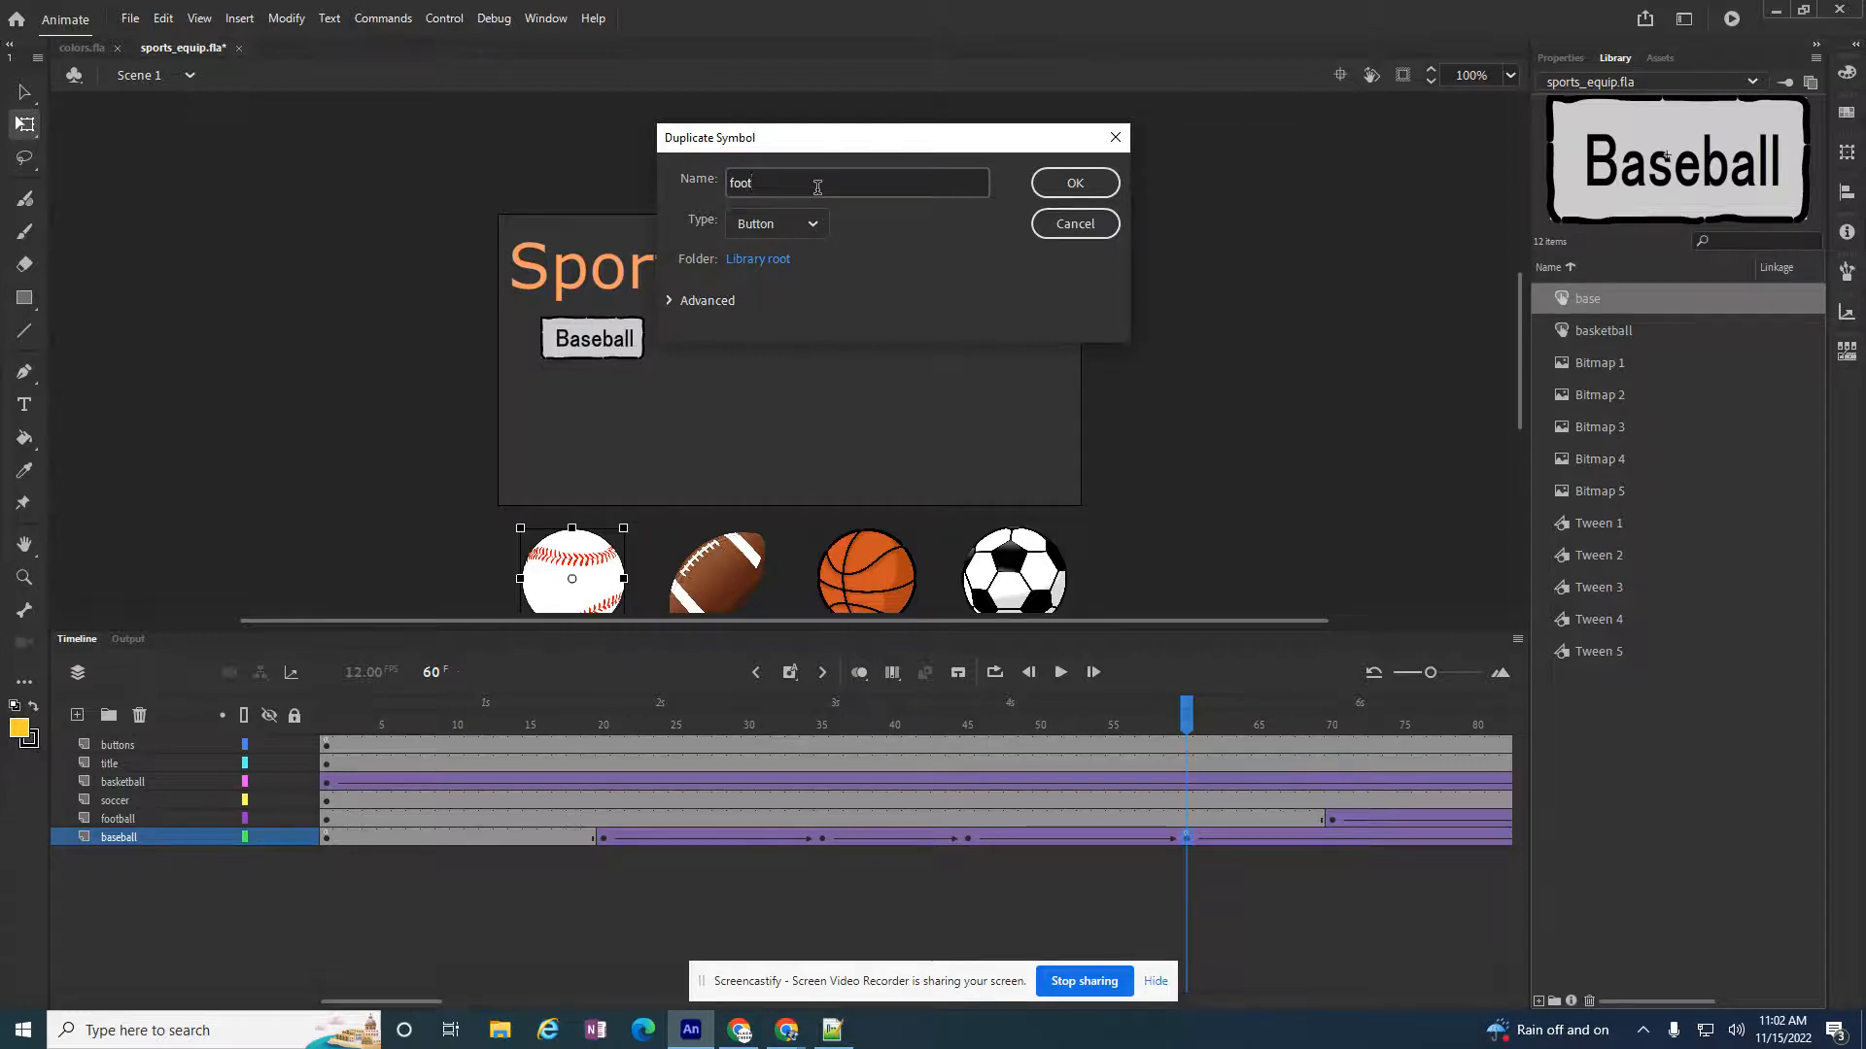
pyautogui.press('Return')
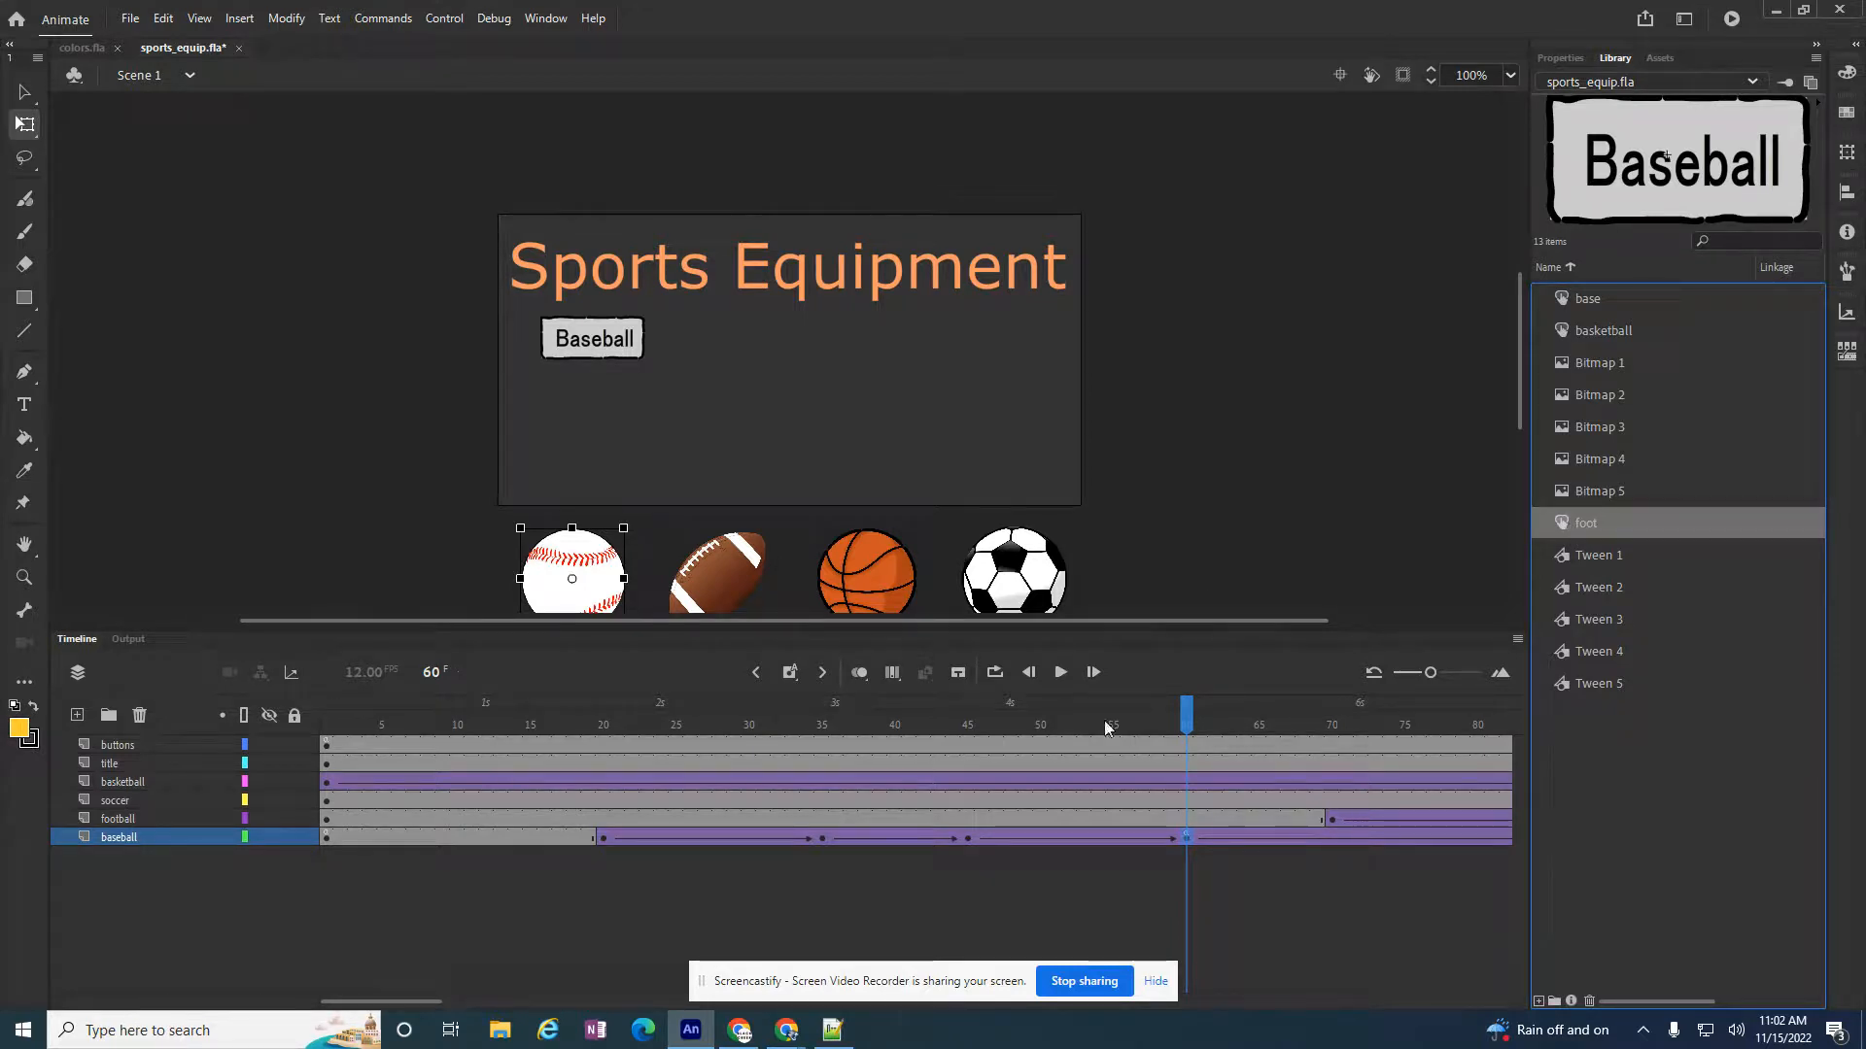
pyautogui.moveTo(1187, 724); pyautogui.dragTo(324, 725)
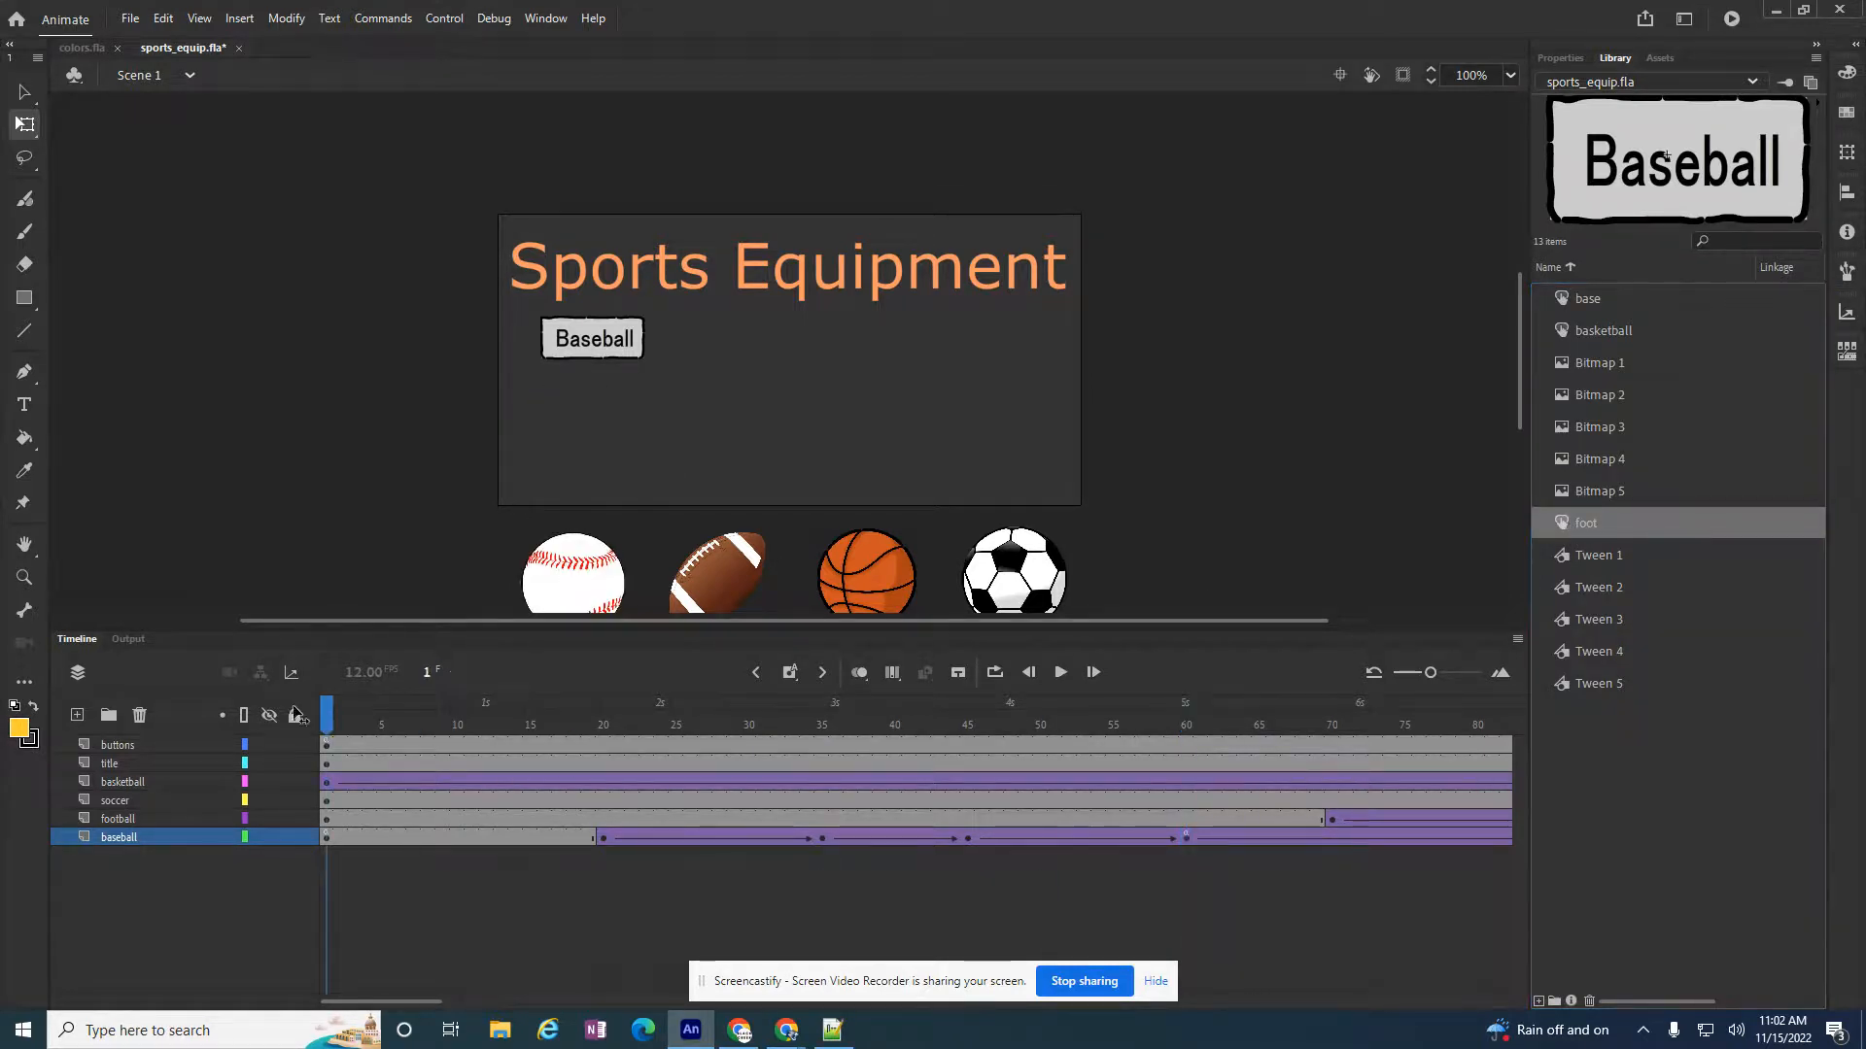
# Place the foot button symbol in frame 1 of the buttons layer beside the Baseball button, and resize it to 105.05 by 41.7 to match
pyautogui.click(327, 745)
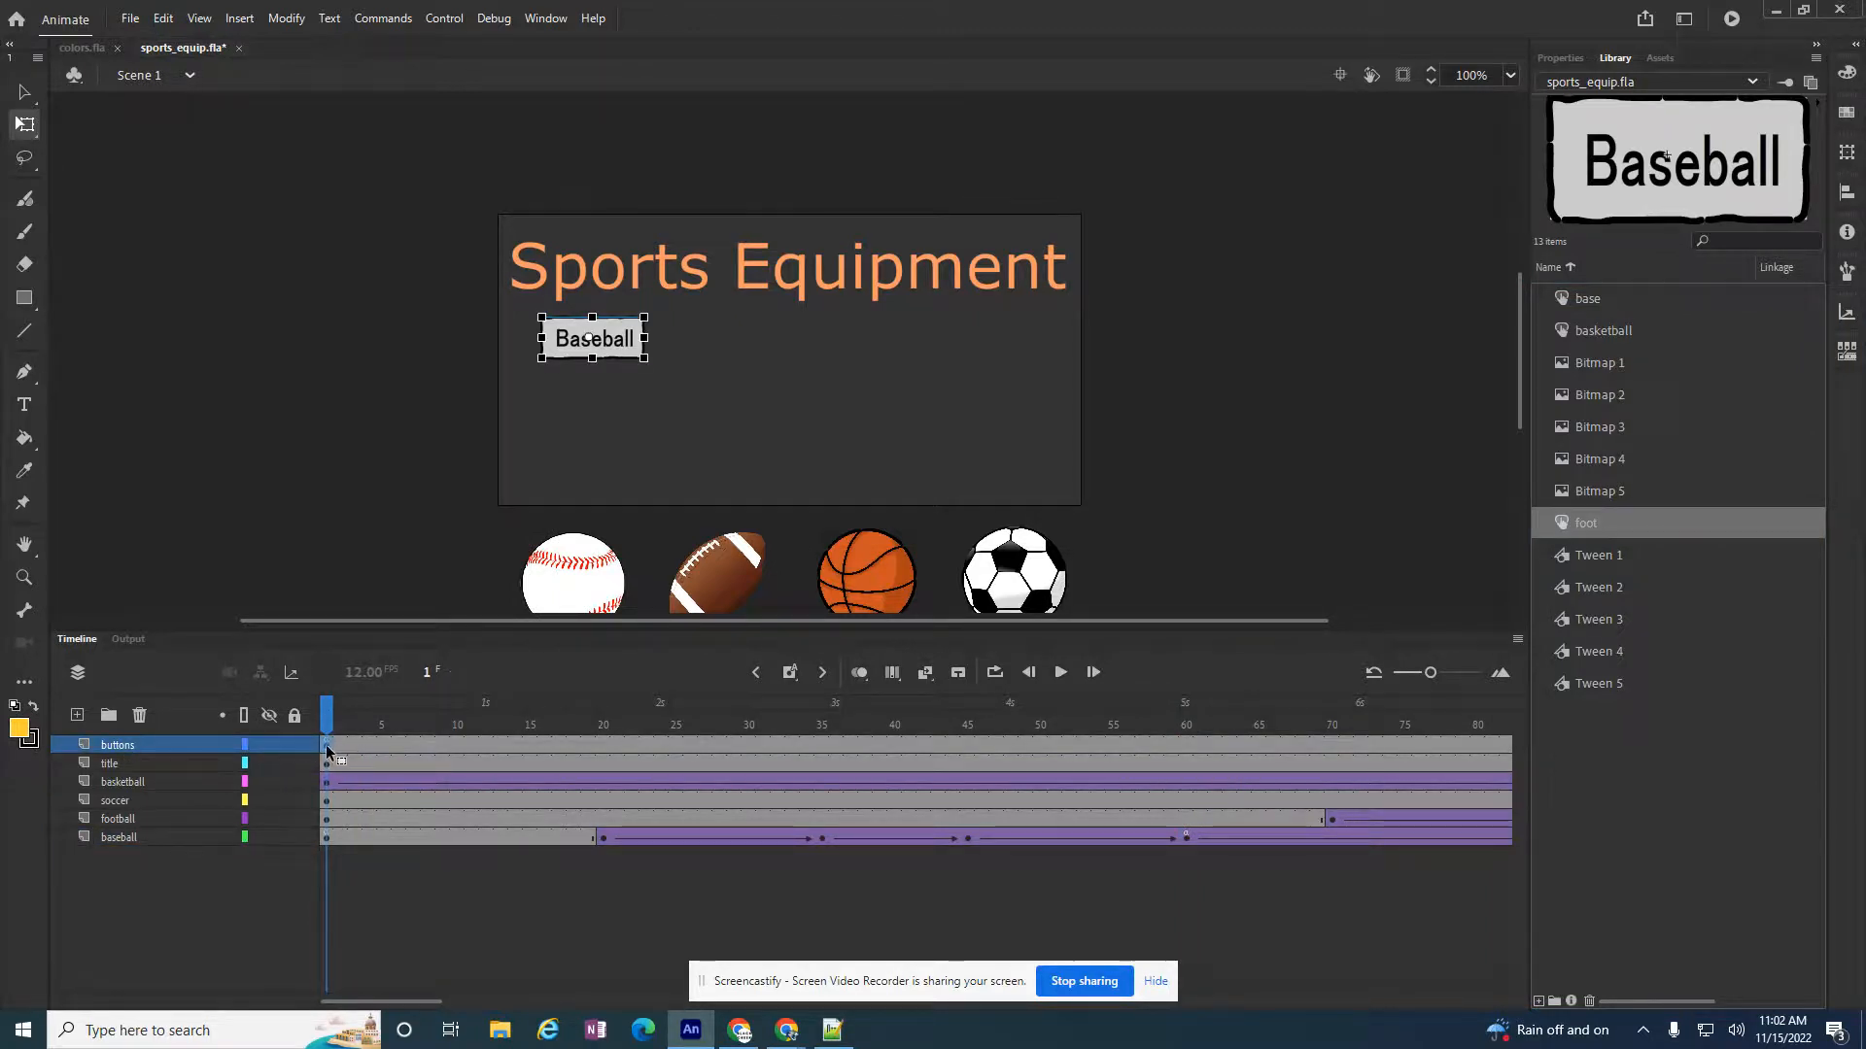
pyautogui.moveTo(1588, 526); pyautogui.dragTo(729, 371)
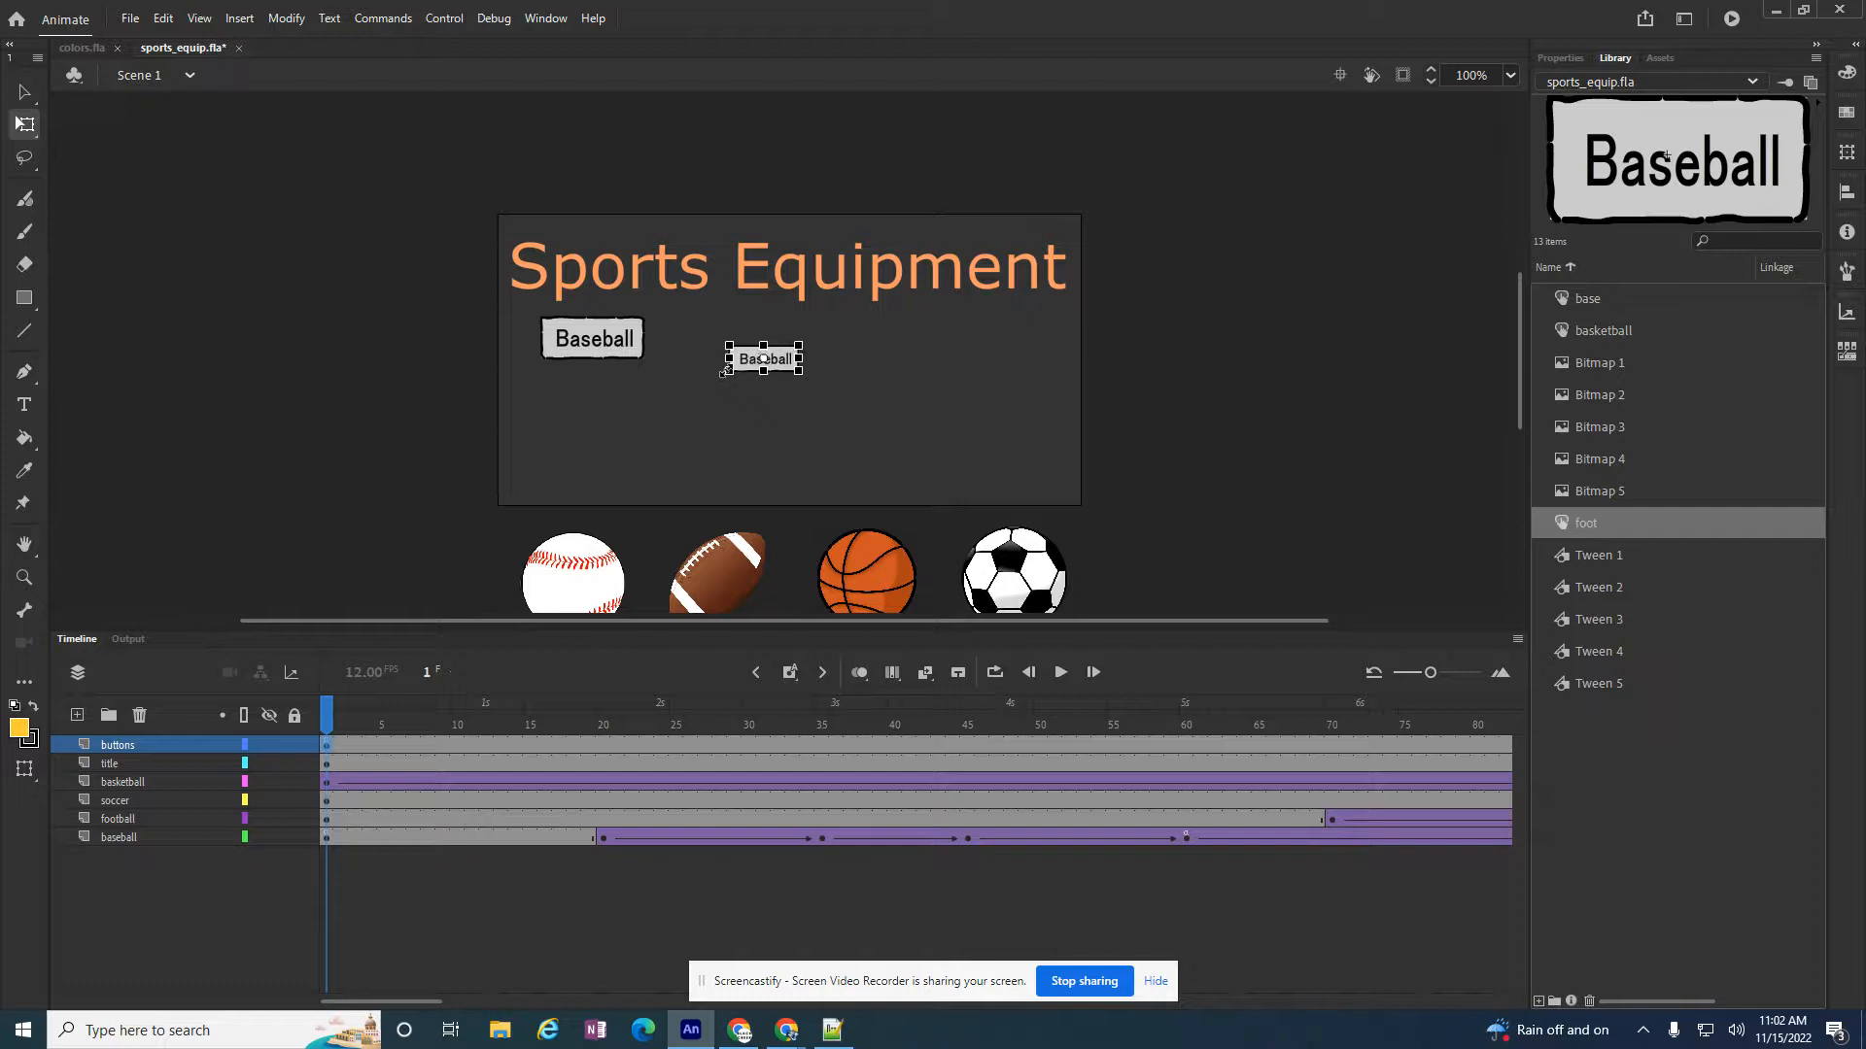
pyautogui.click(1560, 57)
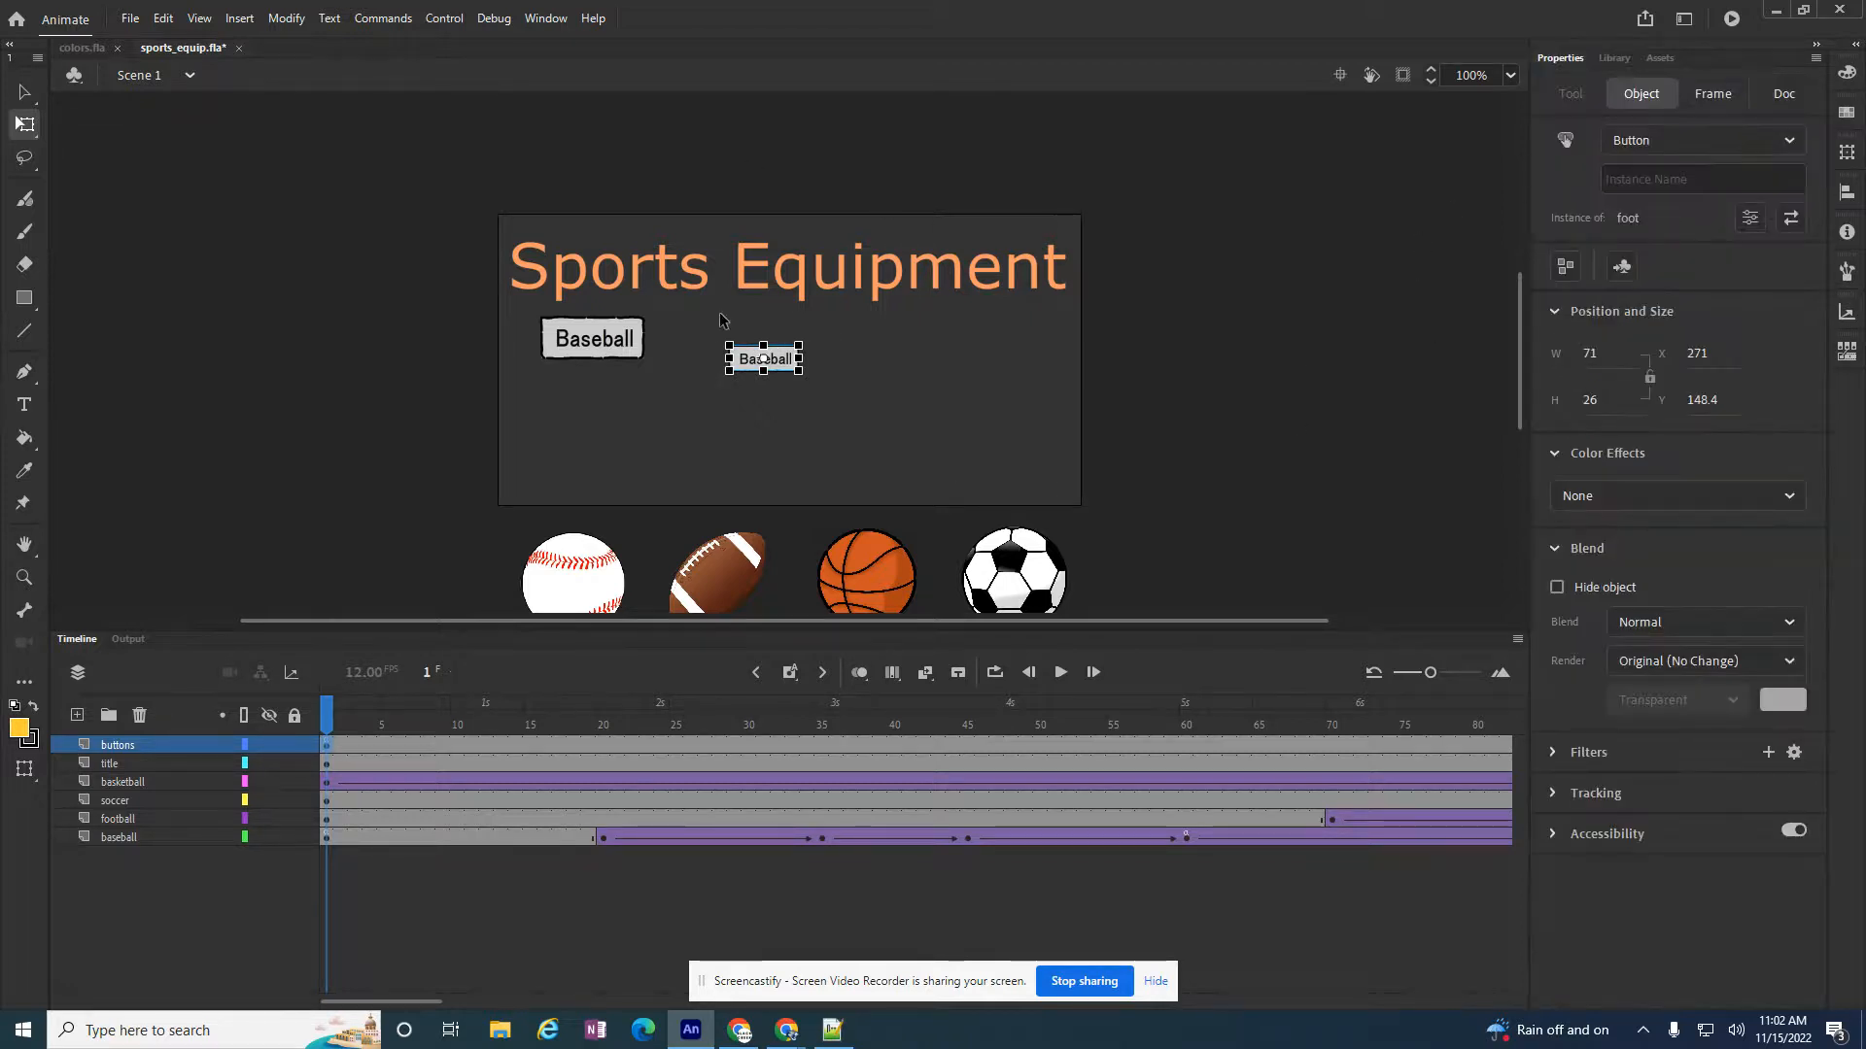
pyautogui.click(603, 344)
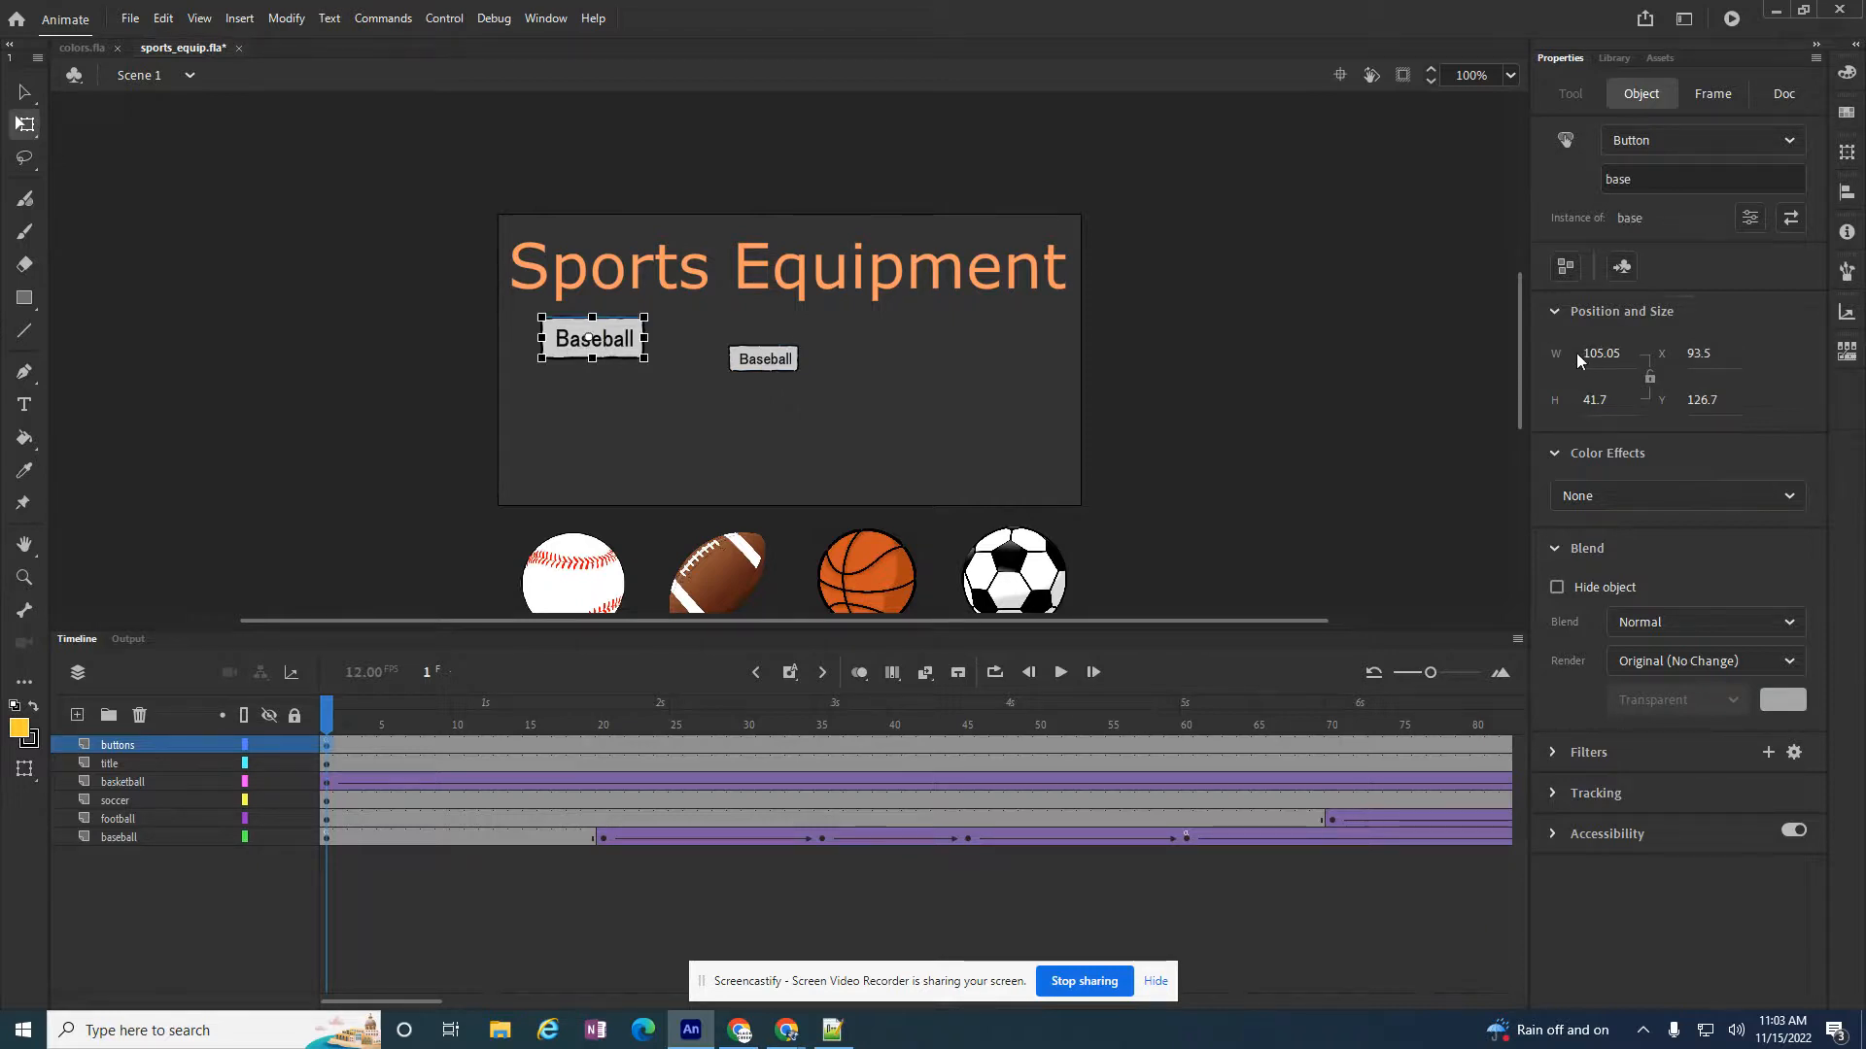
pyautogui.click(1602, 354)
pyautogui.click(764, 358)
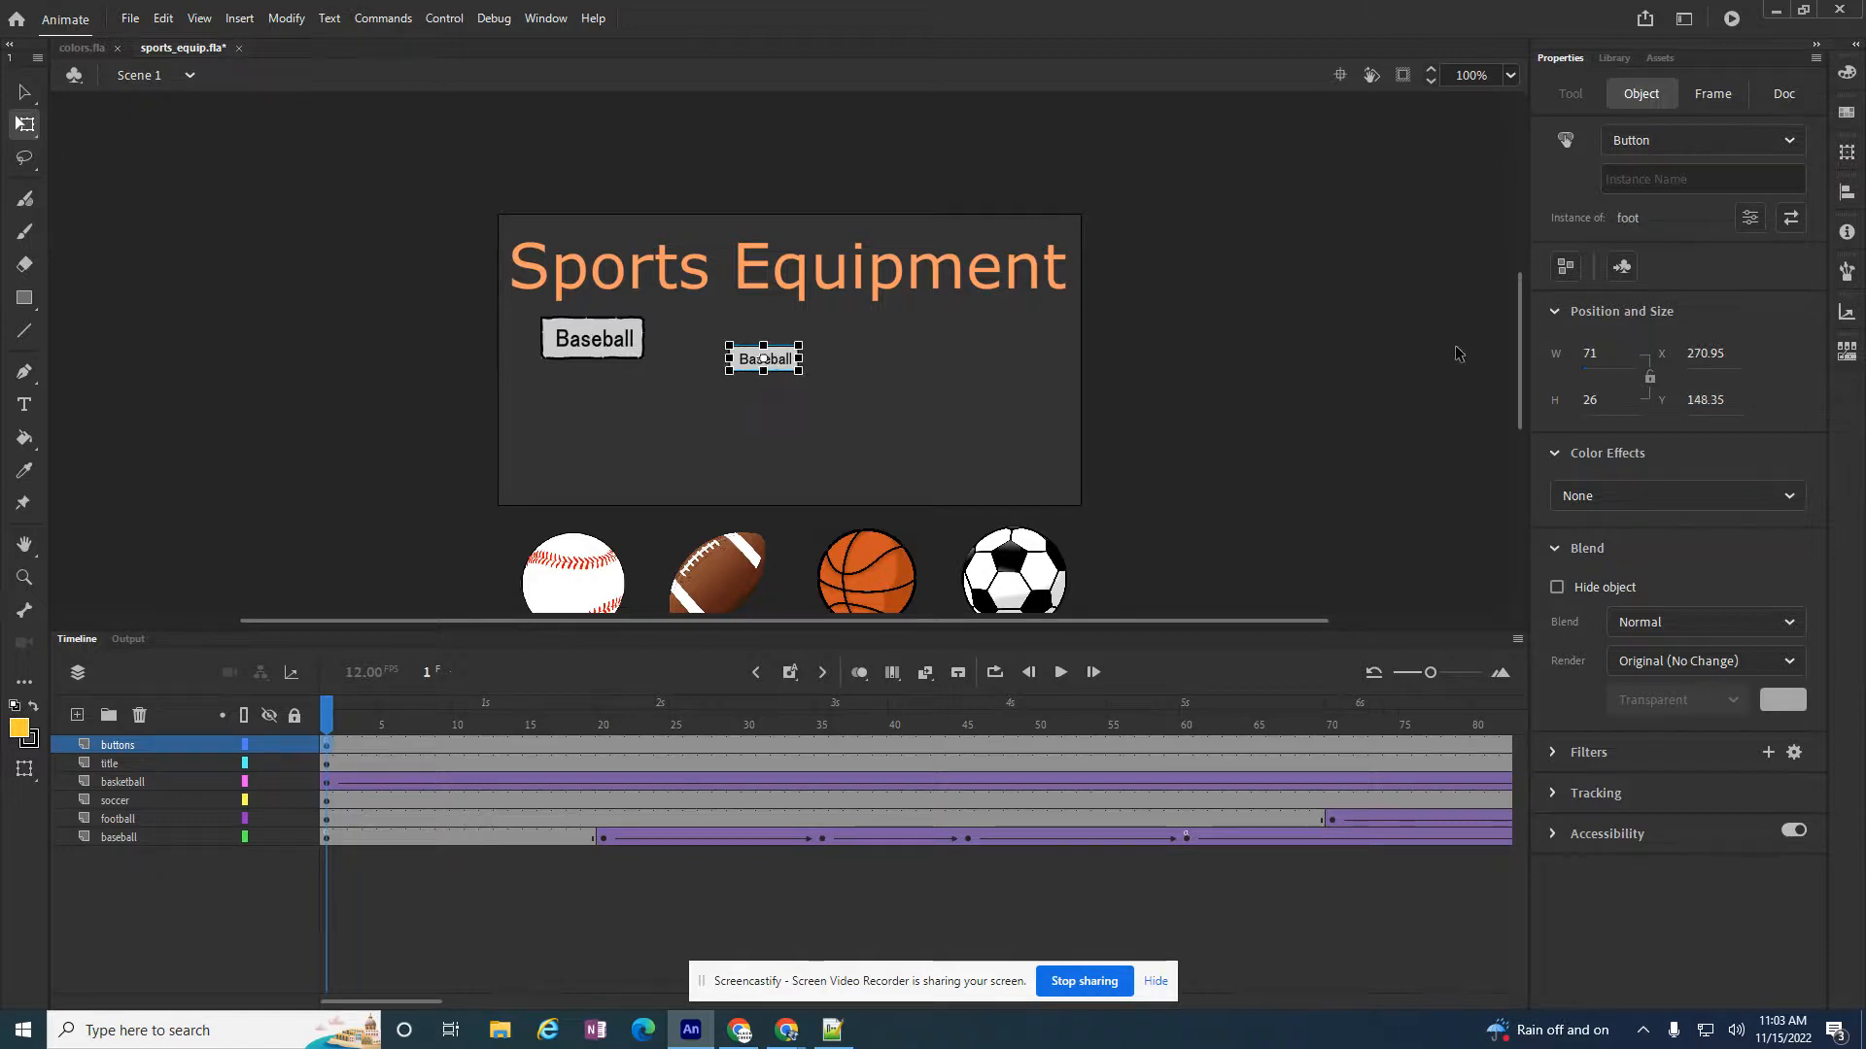
pyautogui.hotkey('ctrl', 'v')
pyautogui.click(627, 343)
pyautogui.click(1597, 400)
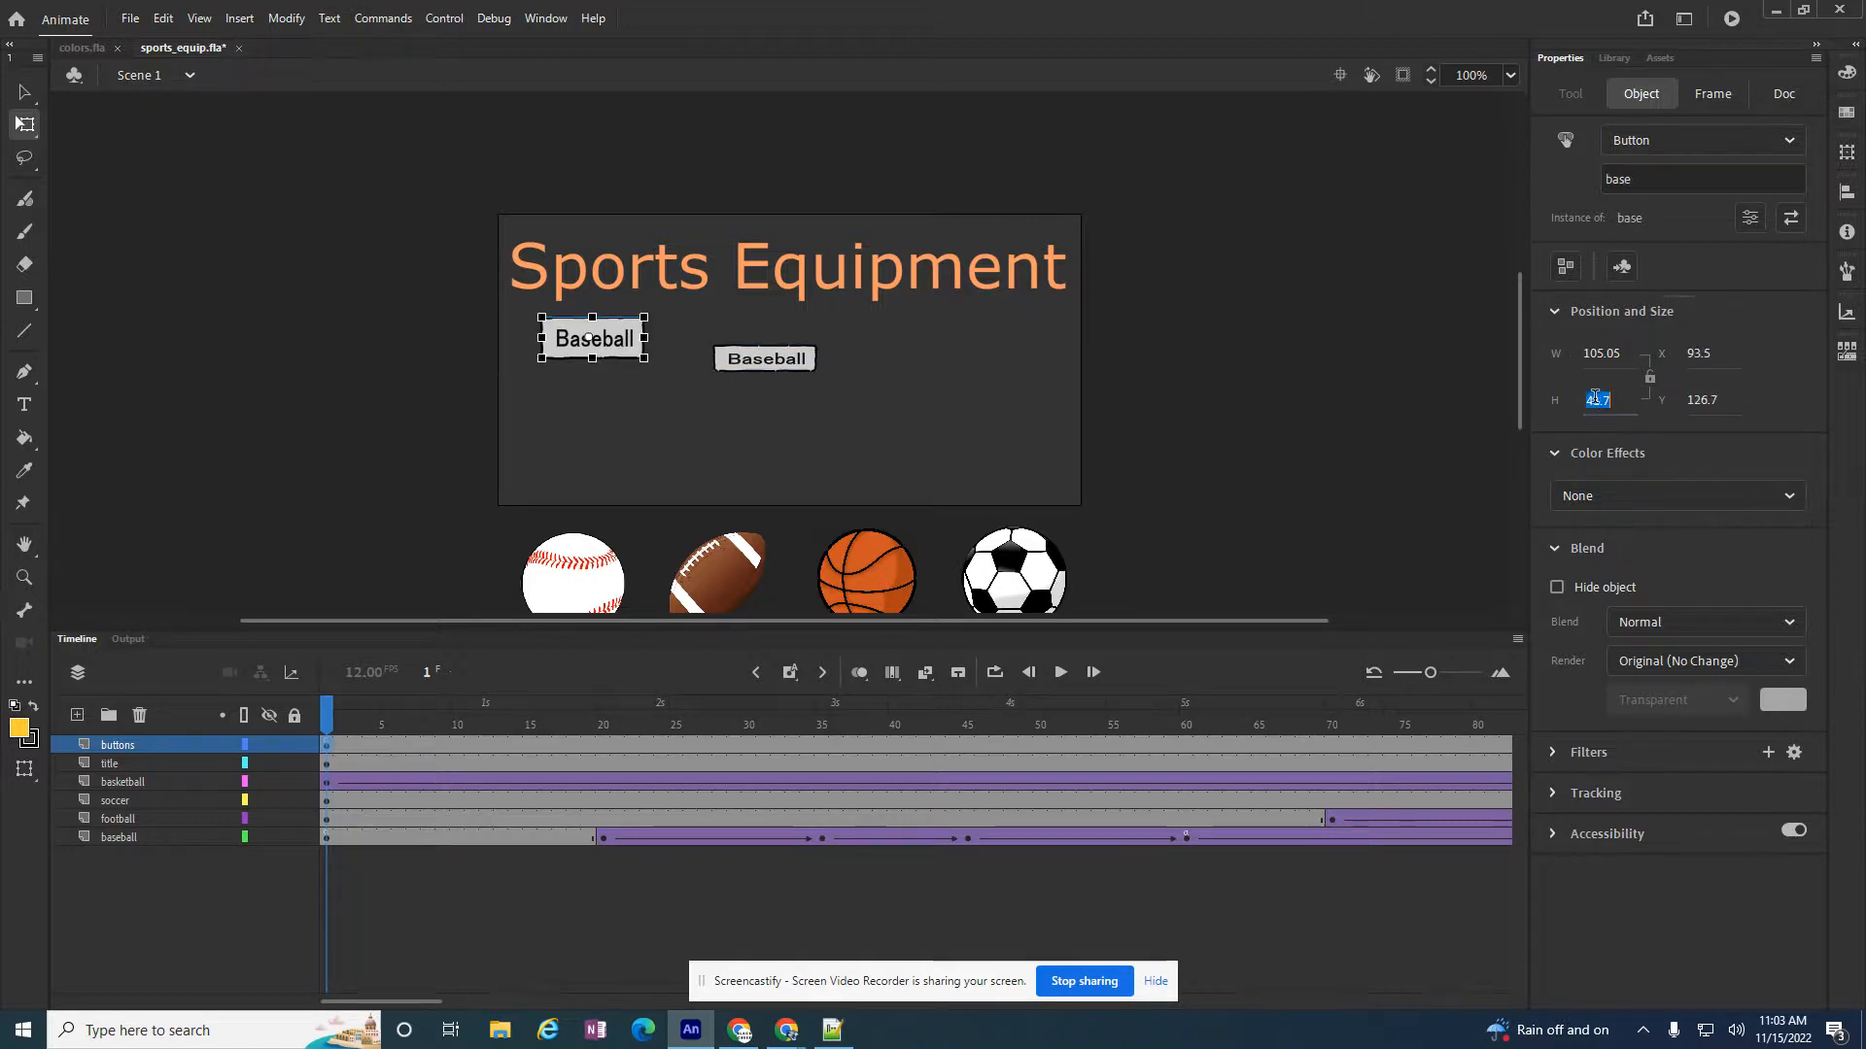
pyautogui.click(764, 359)
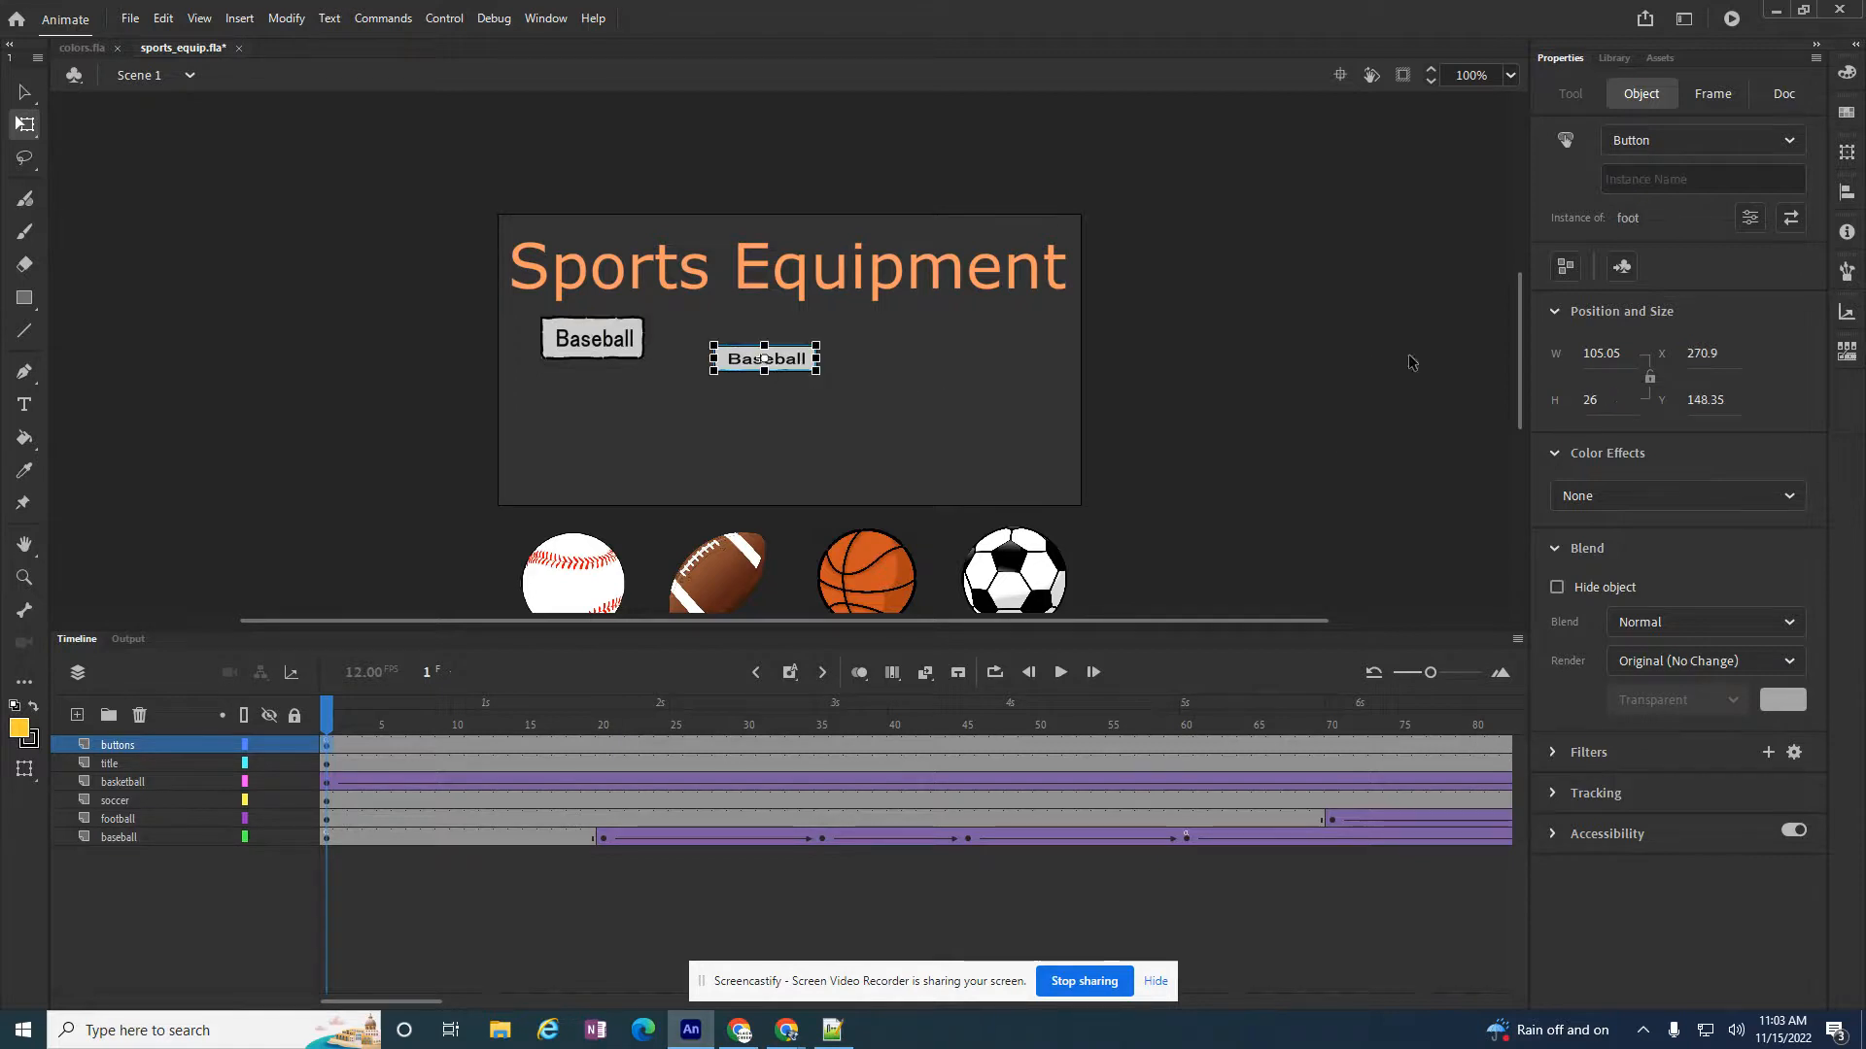
pyautogui.hotkey('ctrl', 'v')
pyautogui.click(885, 400)
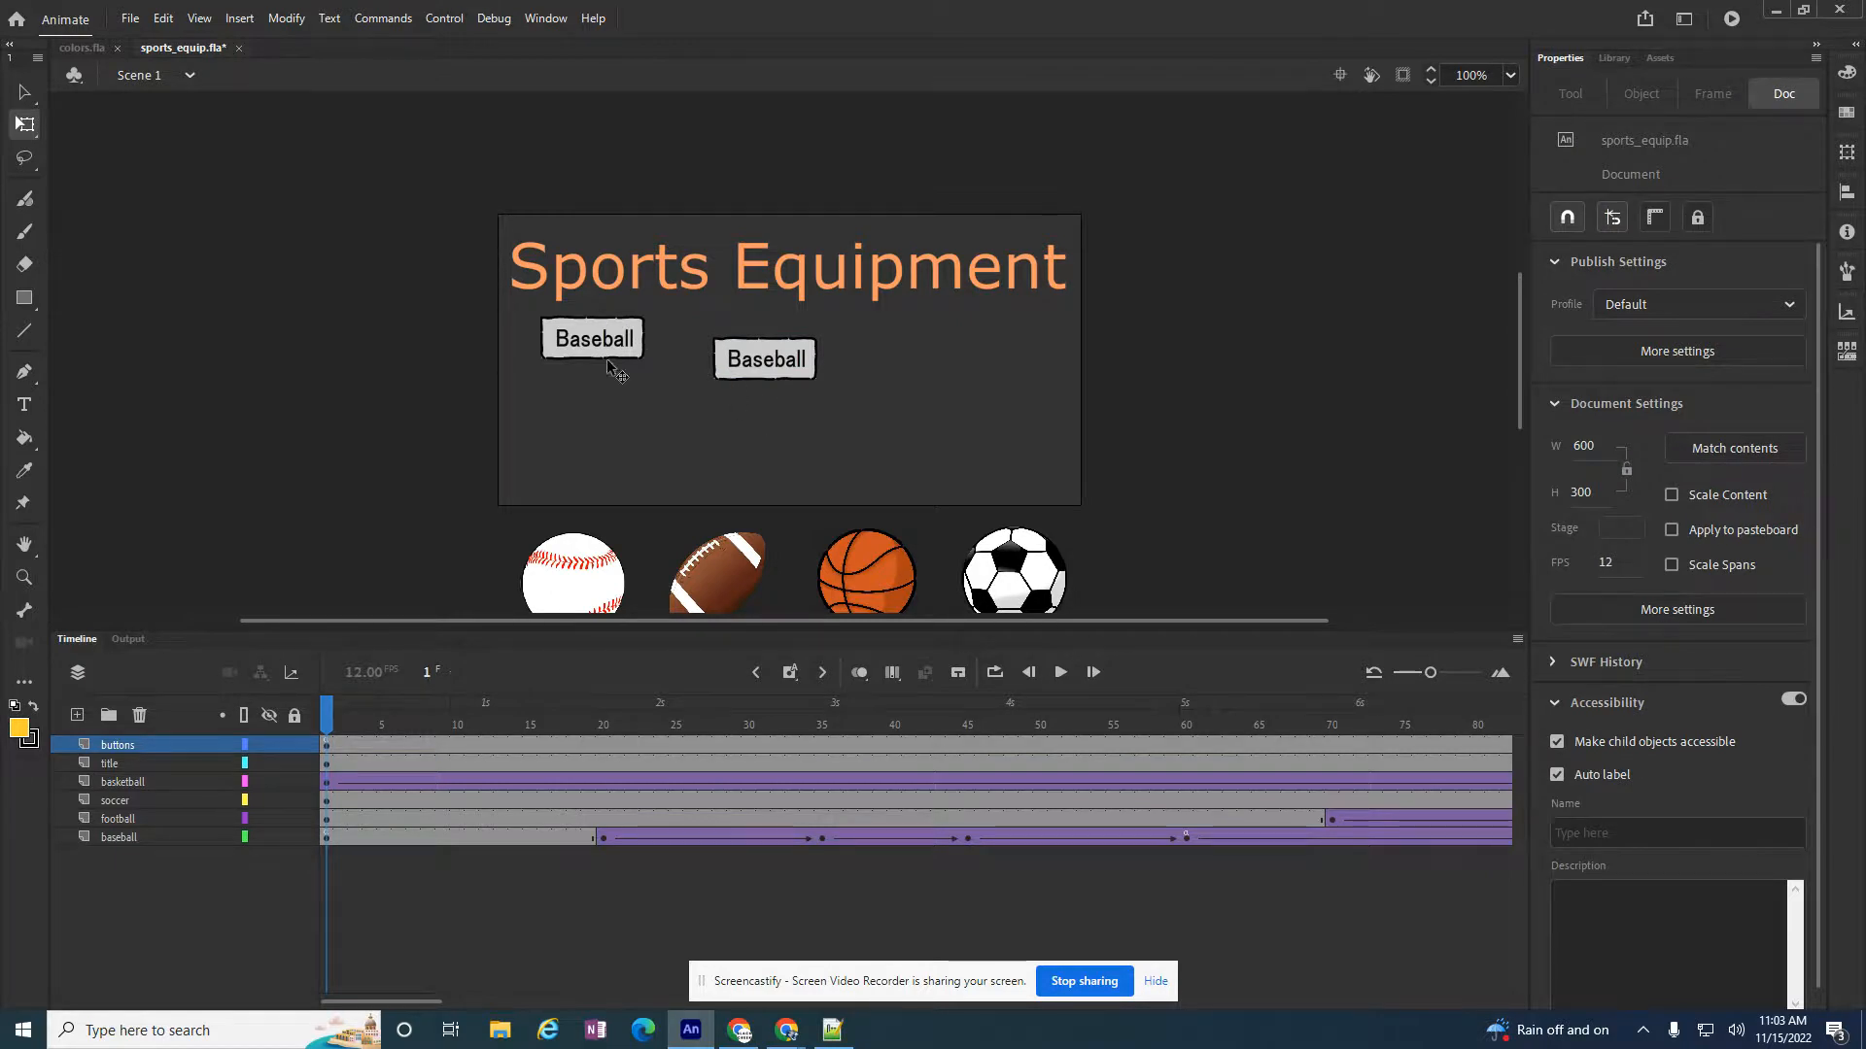
# Open the foot button for editing in place and go through the Up, Over and Down frames of its txt layer
pyautogui.doubleClick(777, 365)
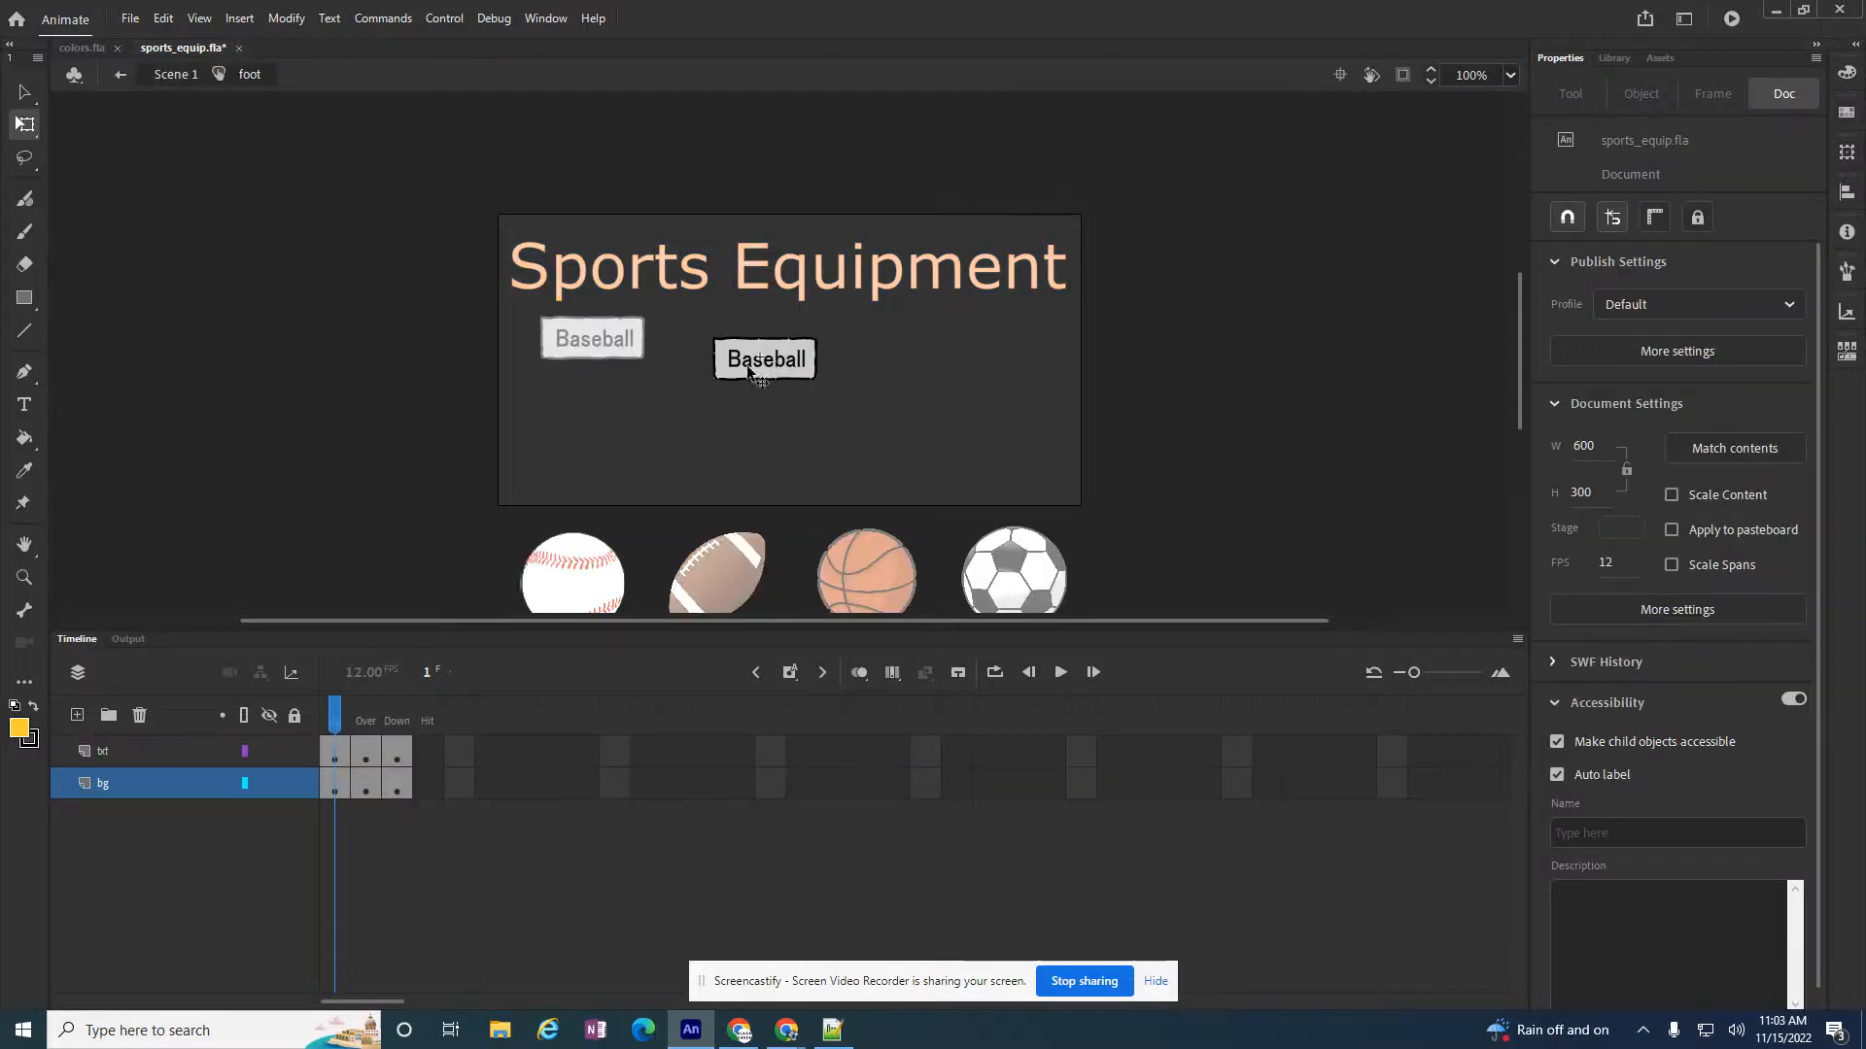
pyautogui.moveTo(335, 723)
pyautogui.mouseDown()
pyautogui.moveTo(396, 724)
pyautogui.moveTo(317, 722)
pyautogui.mouseUp()
pyautogui.click(334, 759)
pyautogui.click(366, 760)
pyautogui.click(396, 760)
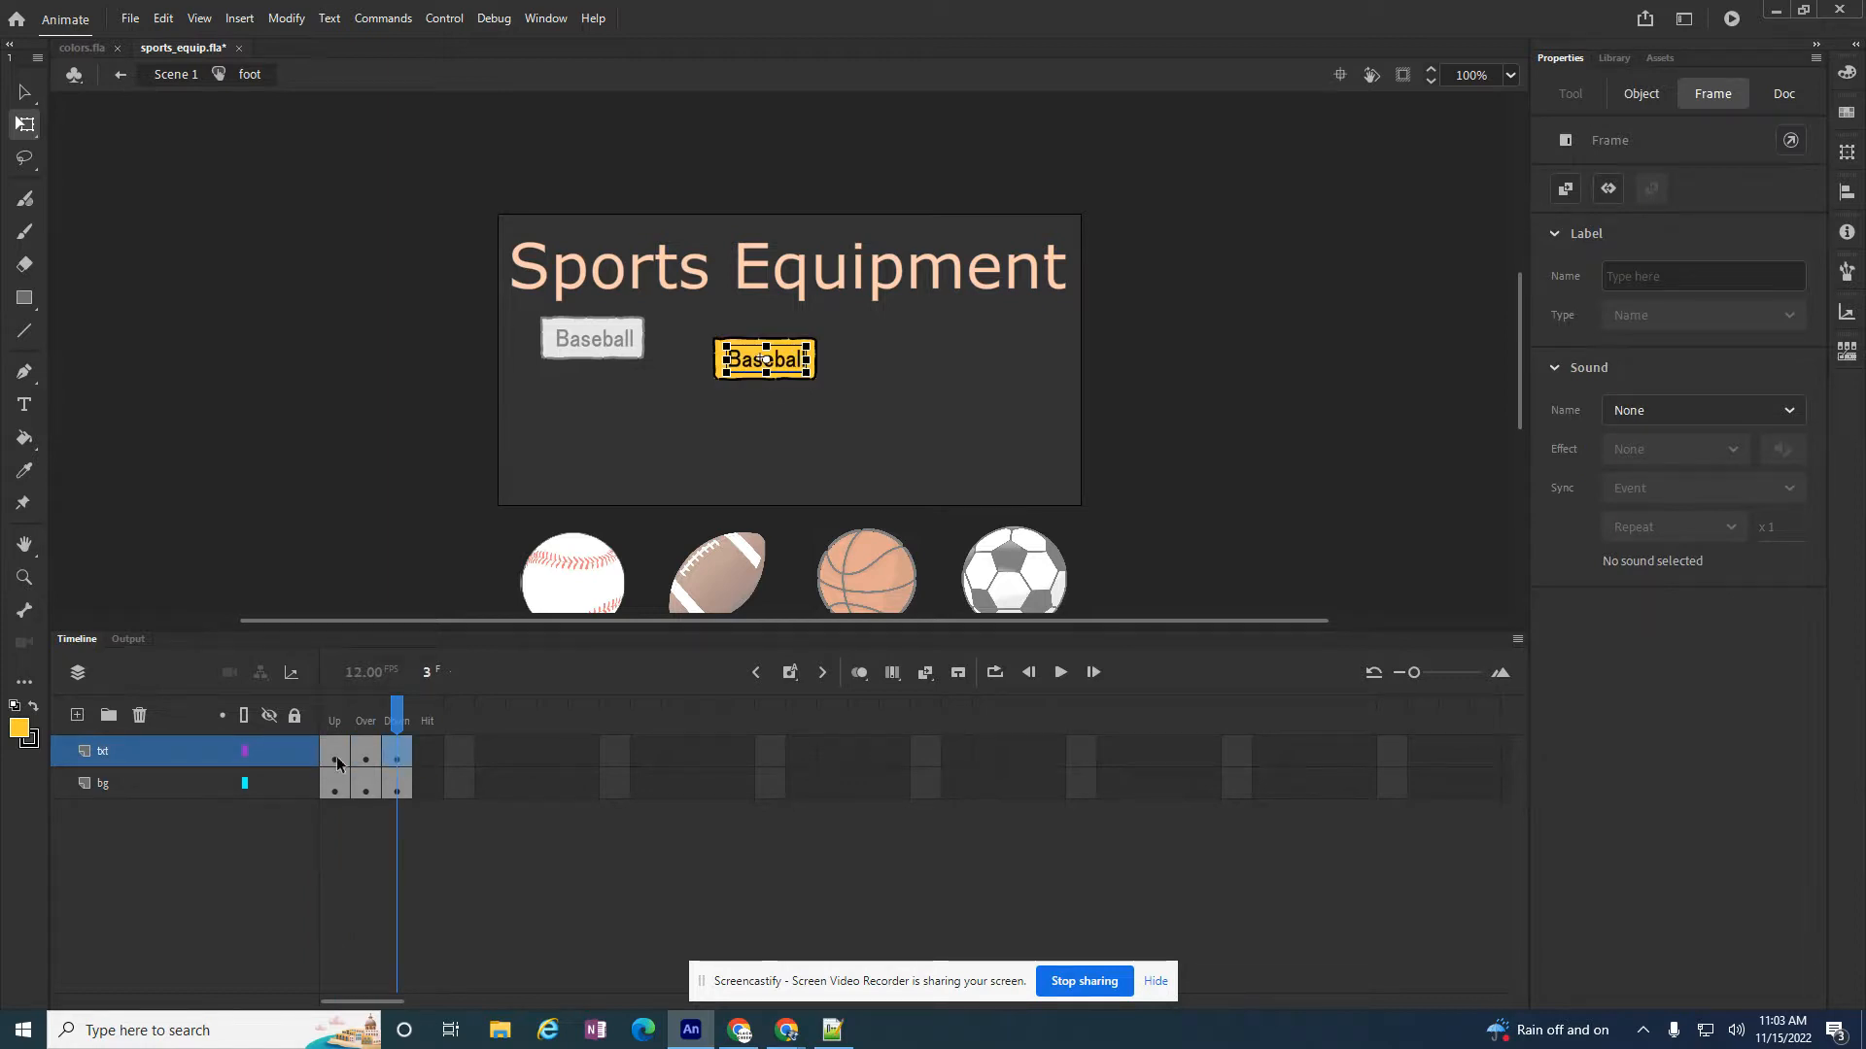
pyautogui.click(470, 761)
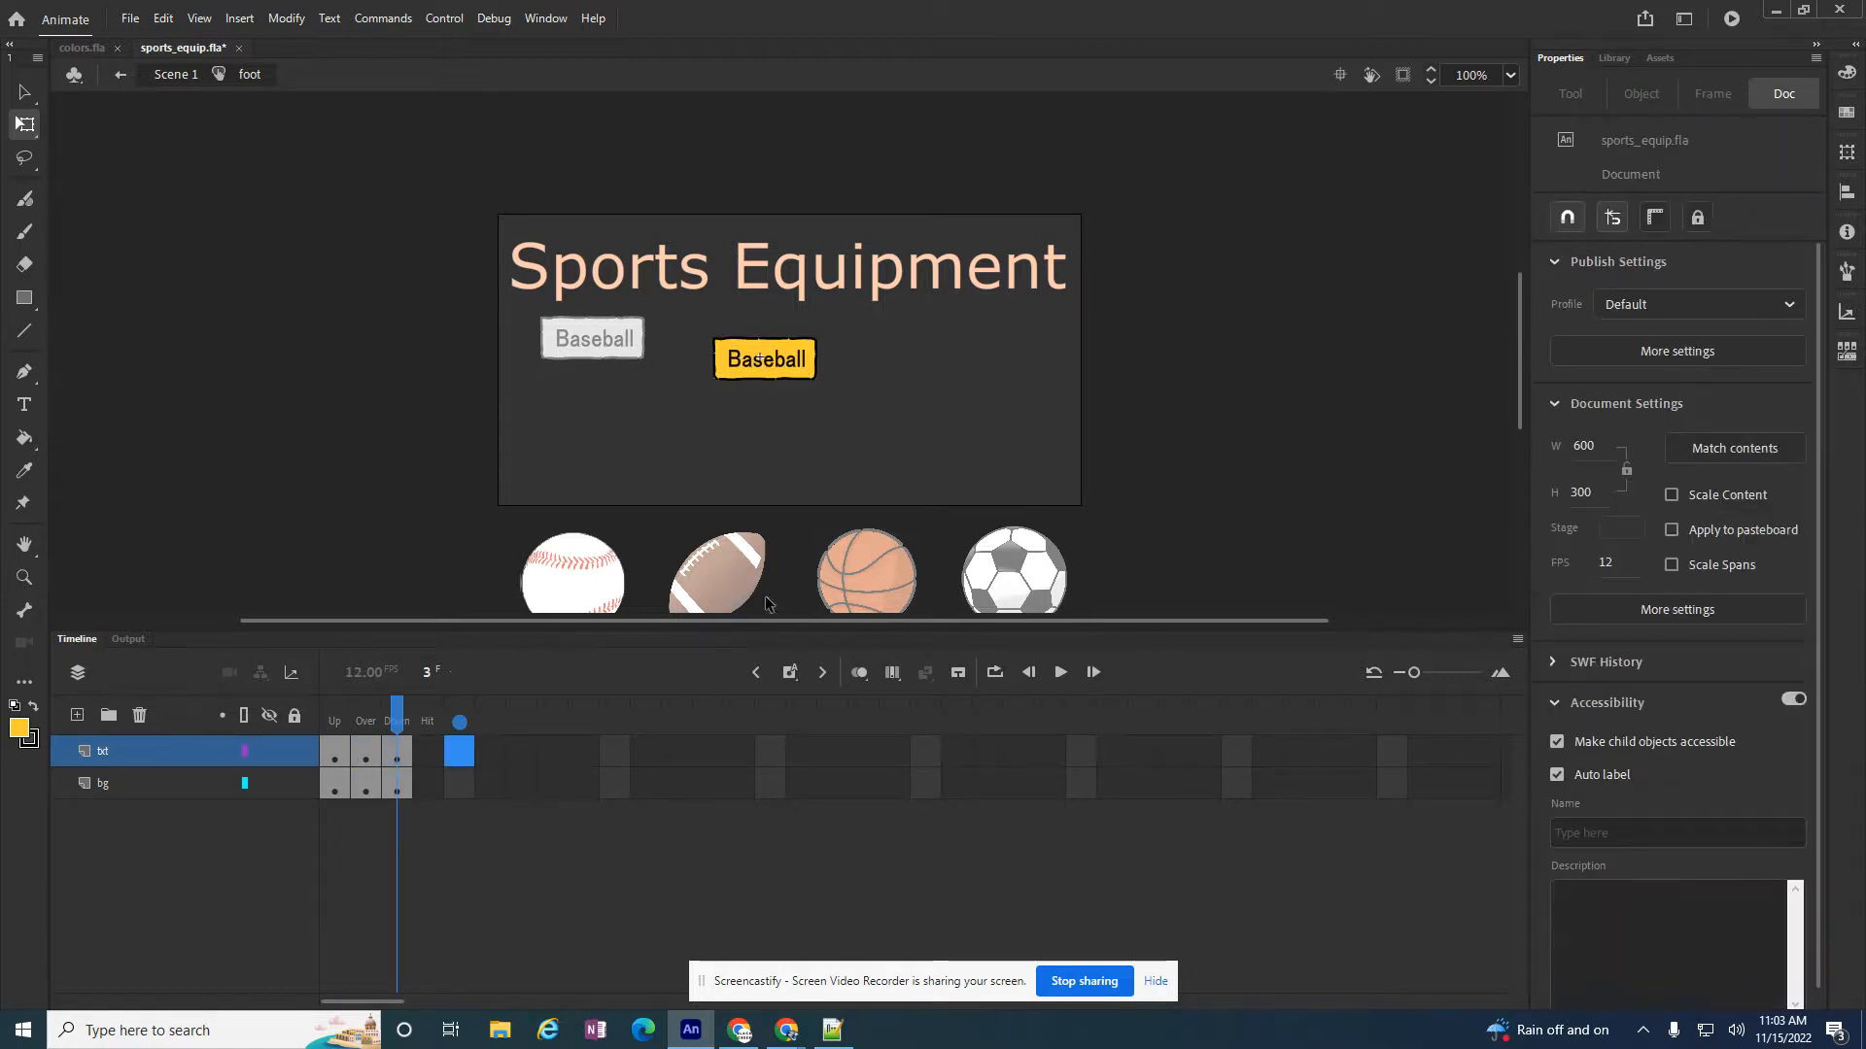
pyautogui.click(336, 750)
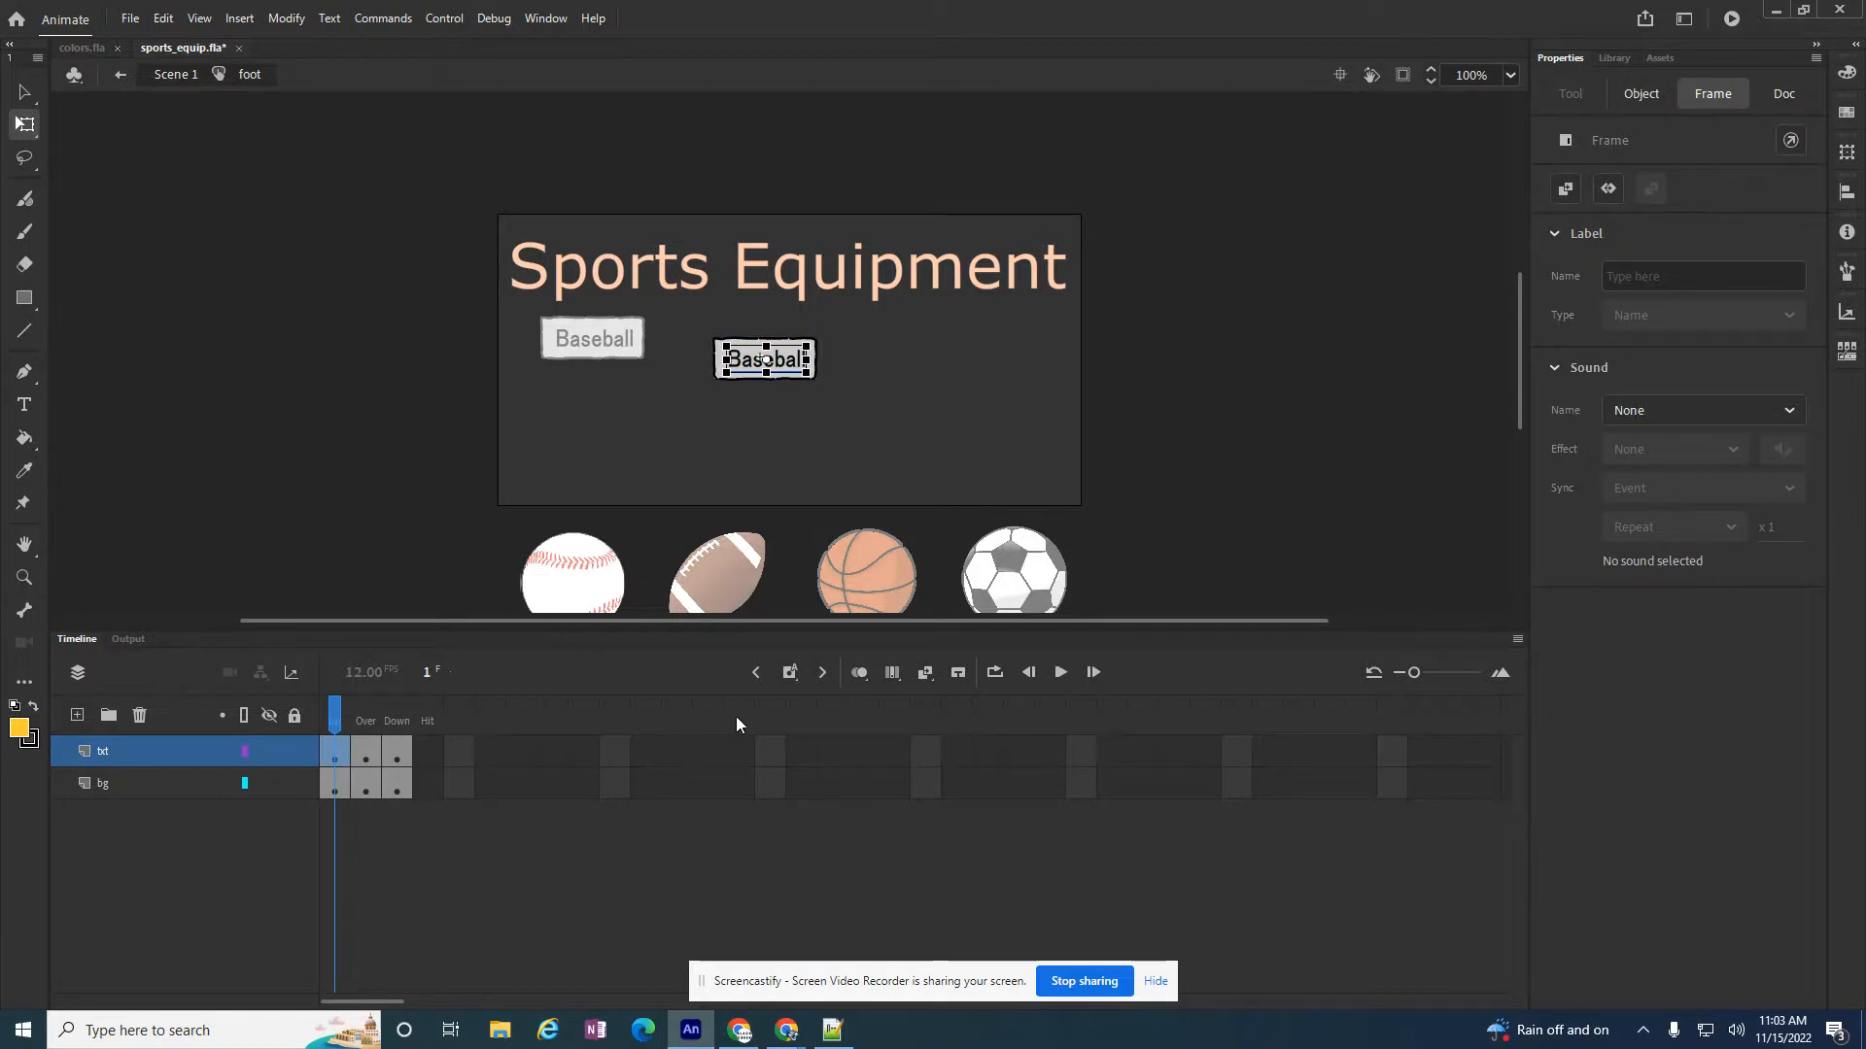
# Turn on Edit Multiple Frames and replace the foot button's Baseball label with Football
pyautogui.click(892, 673)
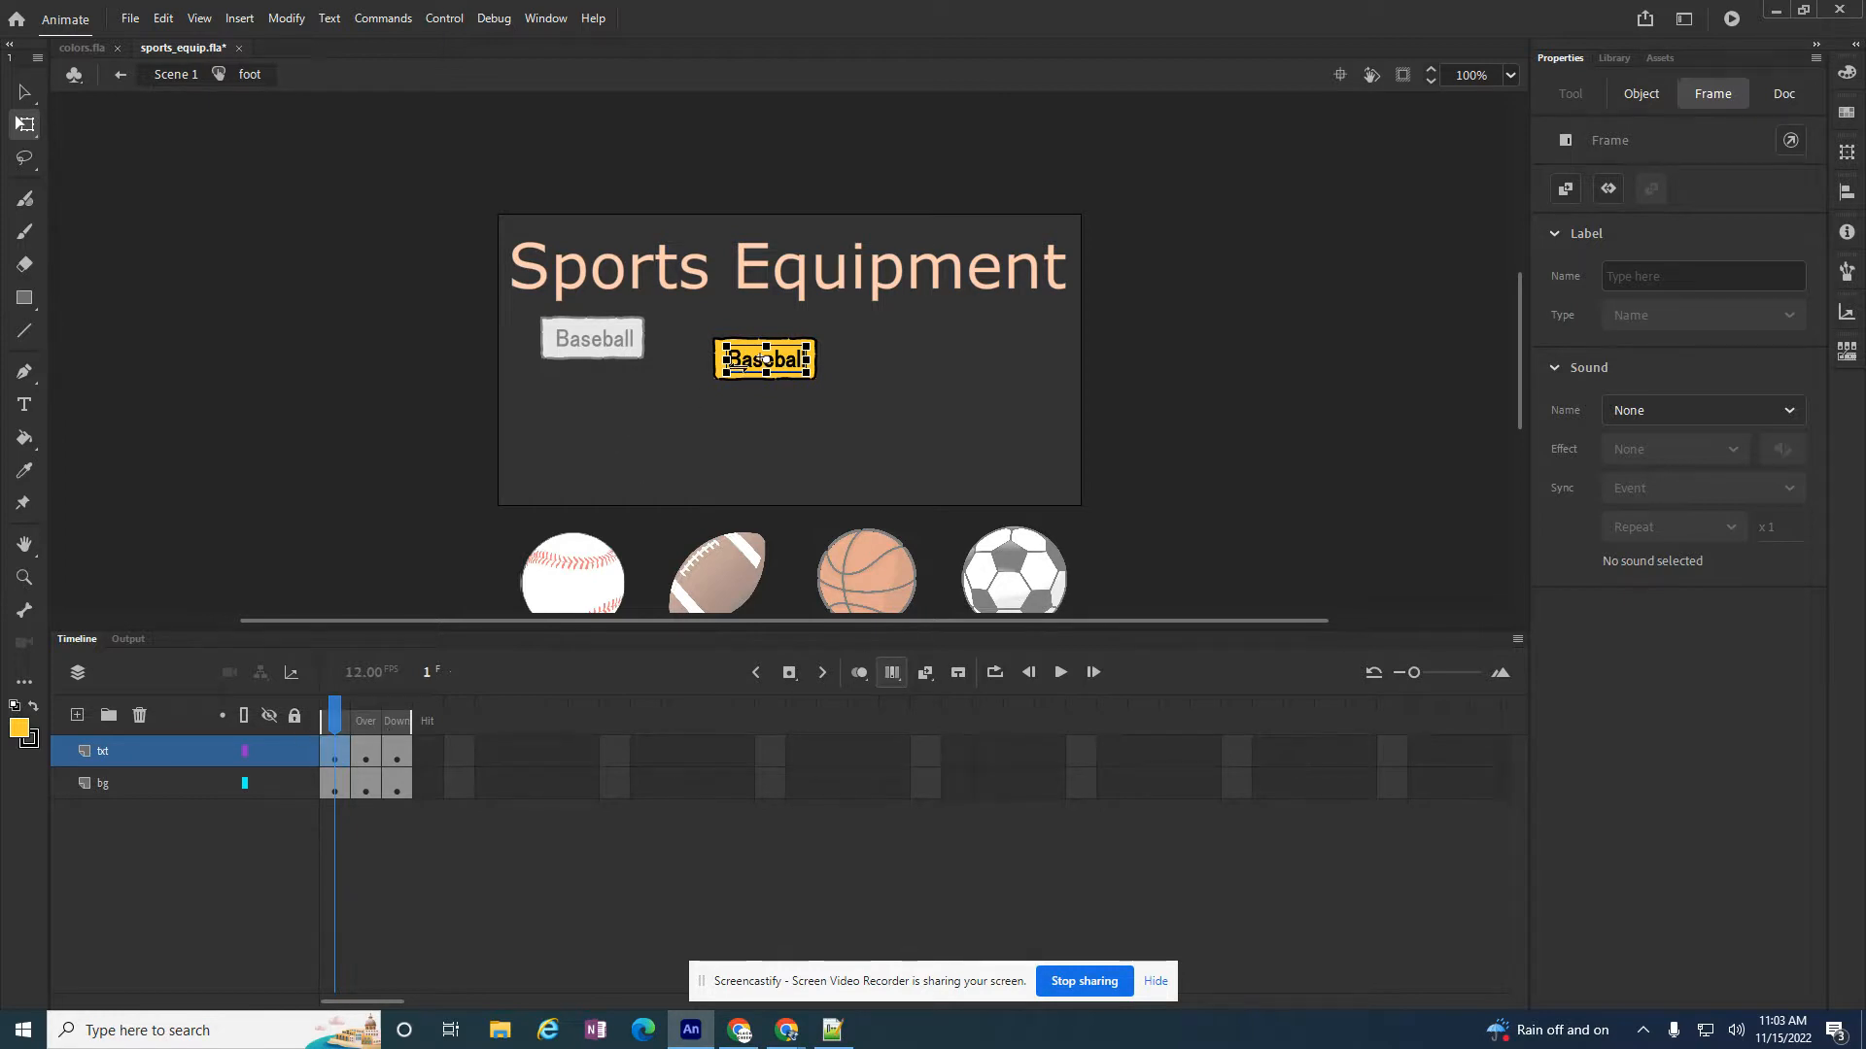
pyautogui.doubleClick(745, 359)
pyautogui.write('Football')
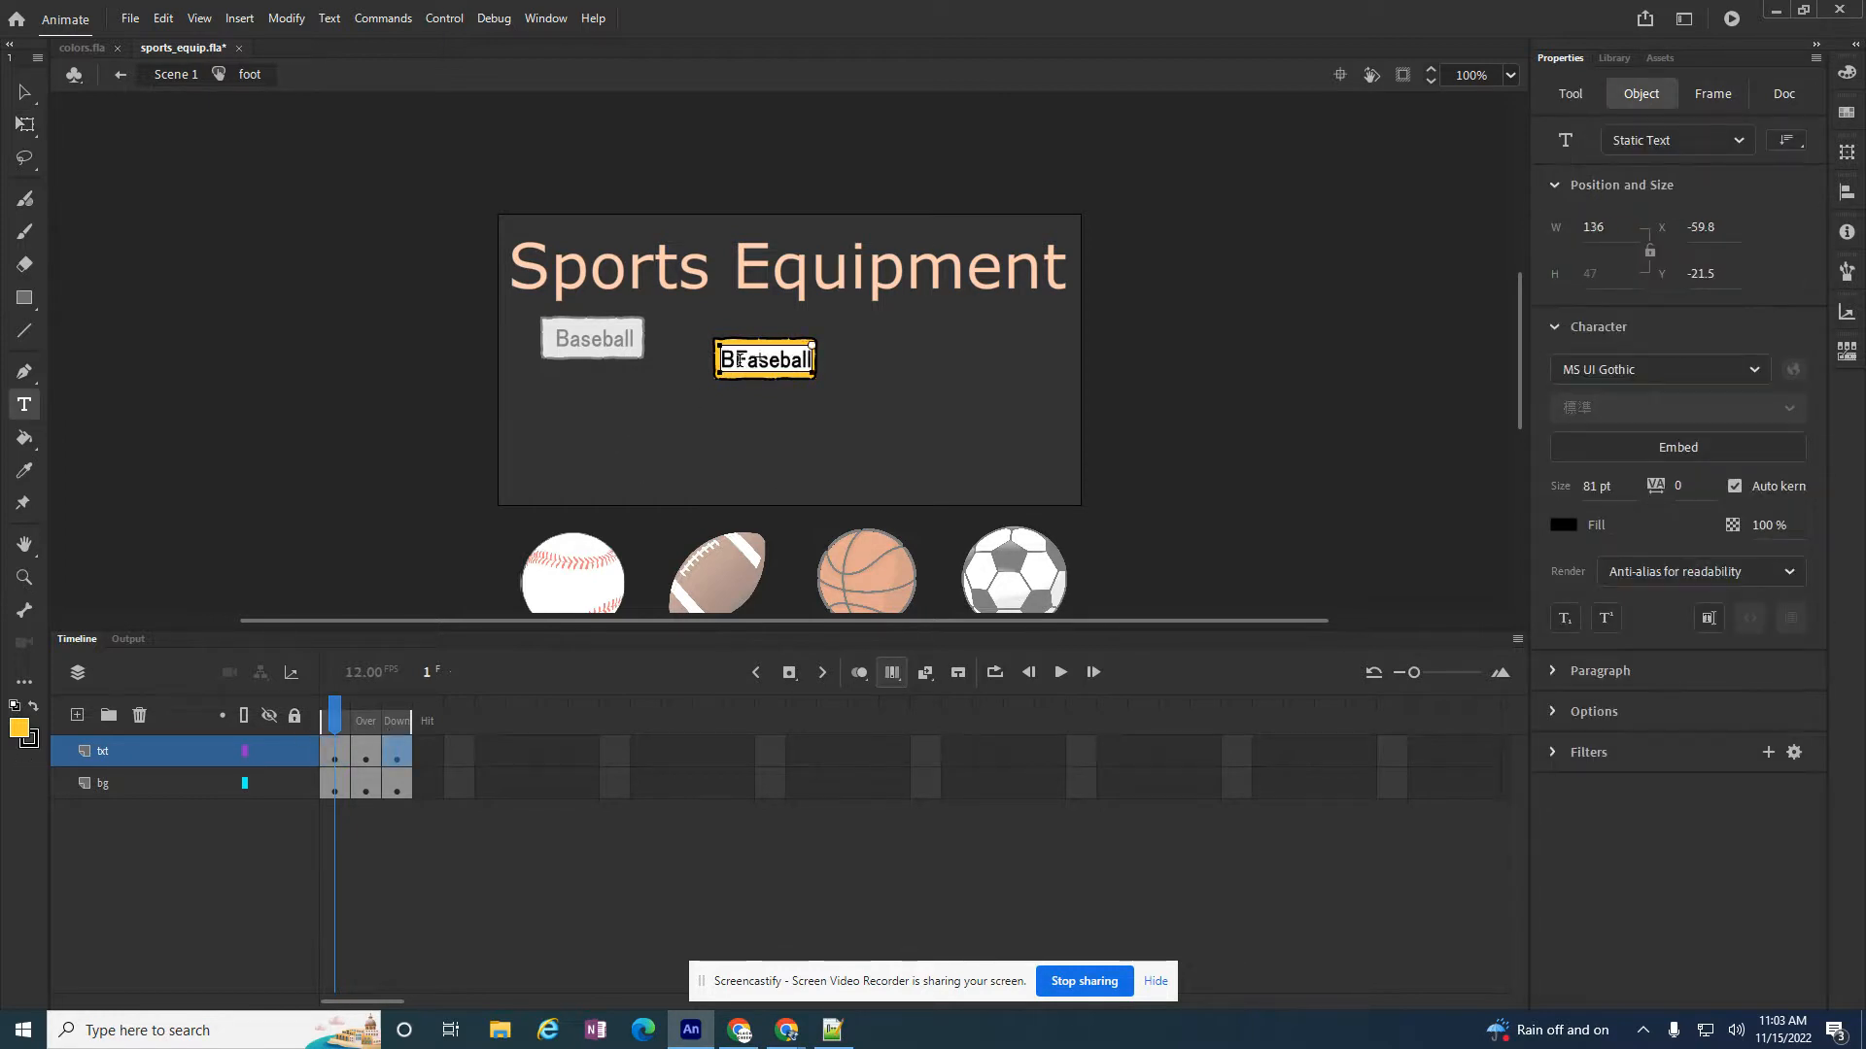
pyautogui.press('Delete')
pyautogui.press('Delete')
pyautogui.press('Delete')
pyautogui.press('Delete')
pyautogui.press('Delete')
pyautogui.press('Delete')
pyautogui.press('Delete')
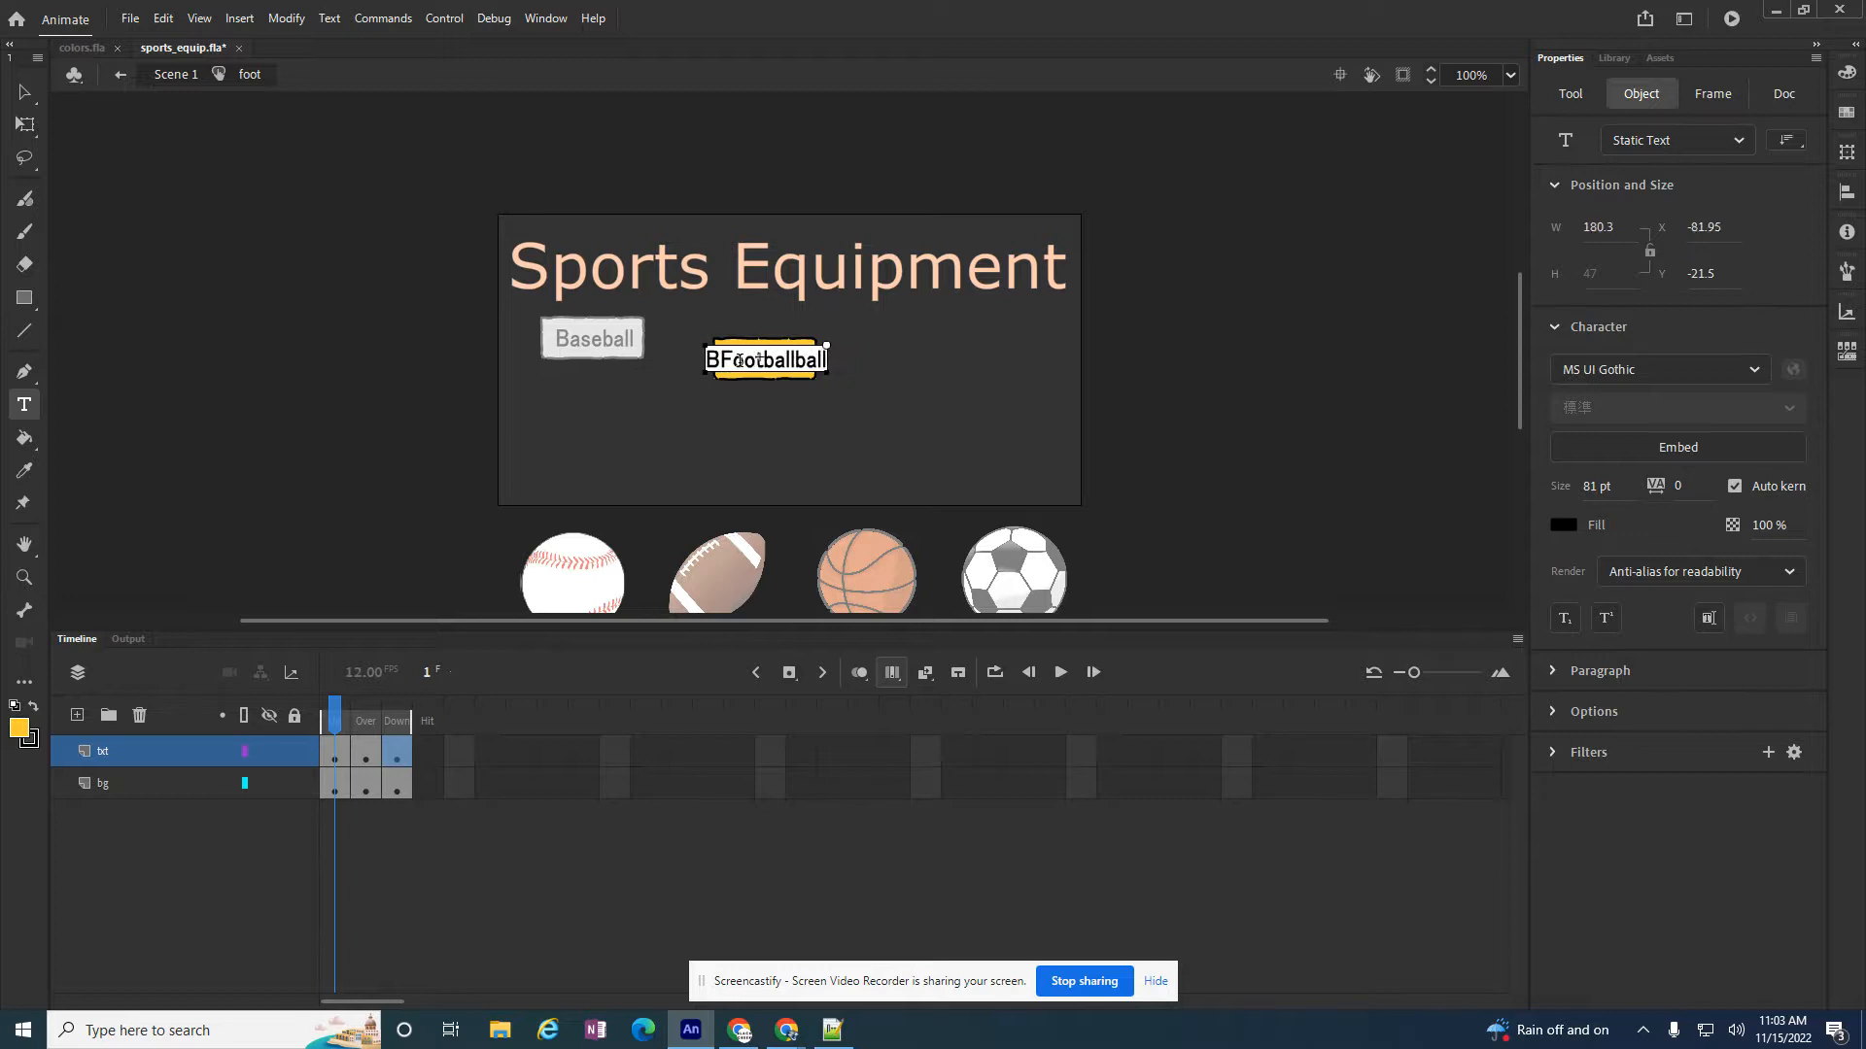
pyautogui.press('Delete')
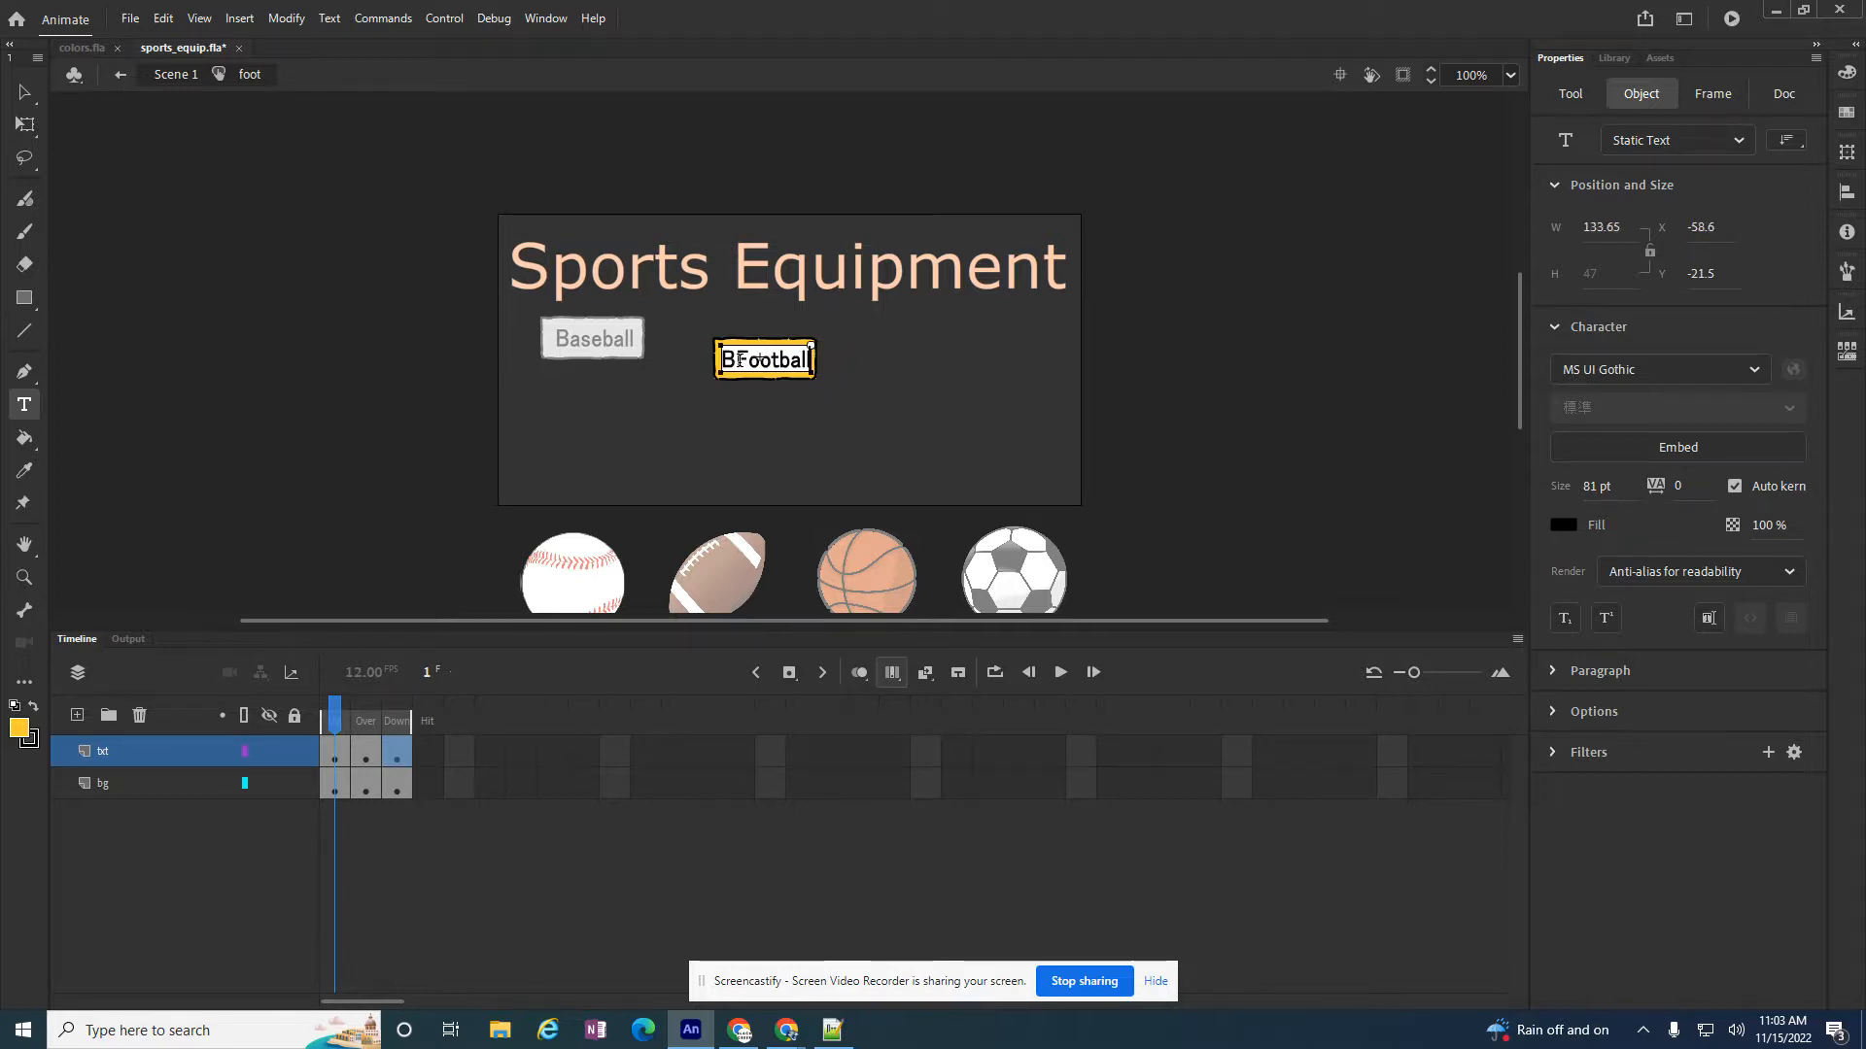
pyautogui.press('BackSpace')
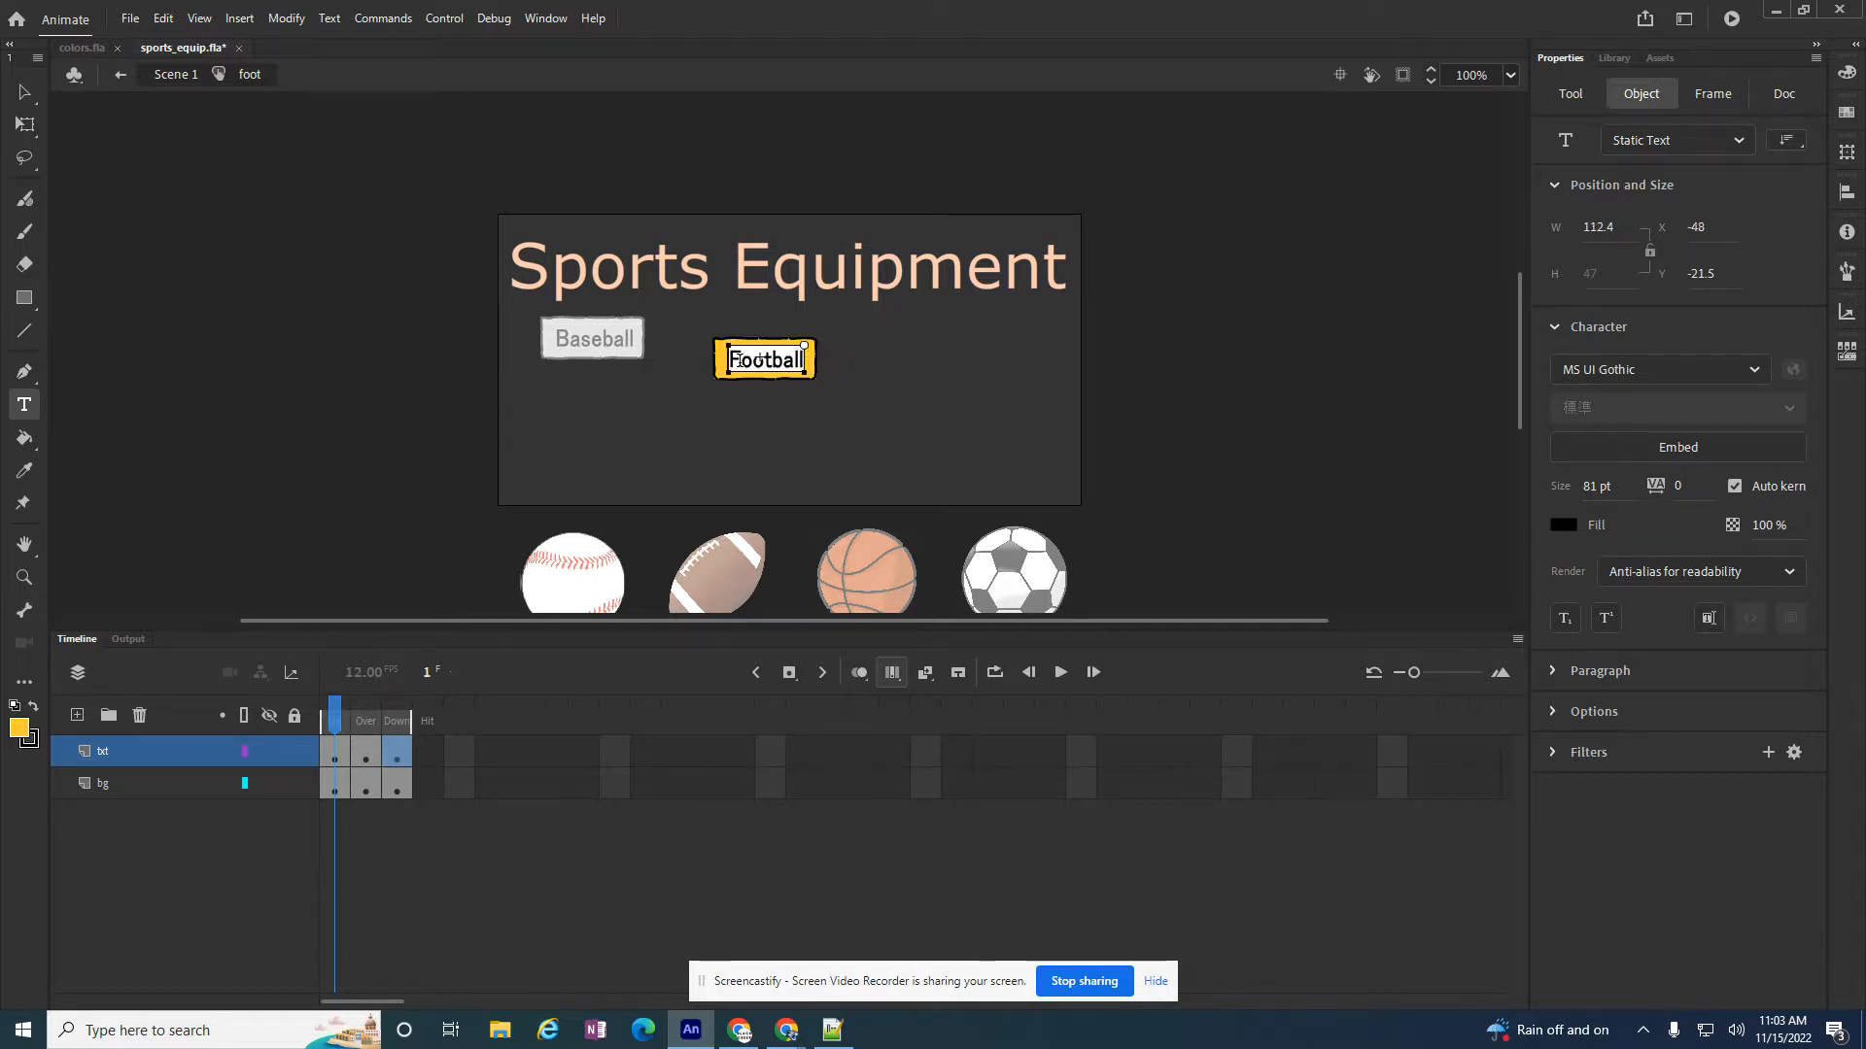
# Try to change the label to Football across all three selected txt frames at once, and turn off Edit Multiple Frames
pyautogui.click(365, 720)
pyautogui.moveTo(372, 720); pyautogui.dragTo(393, 760)
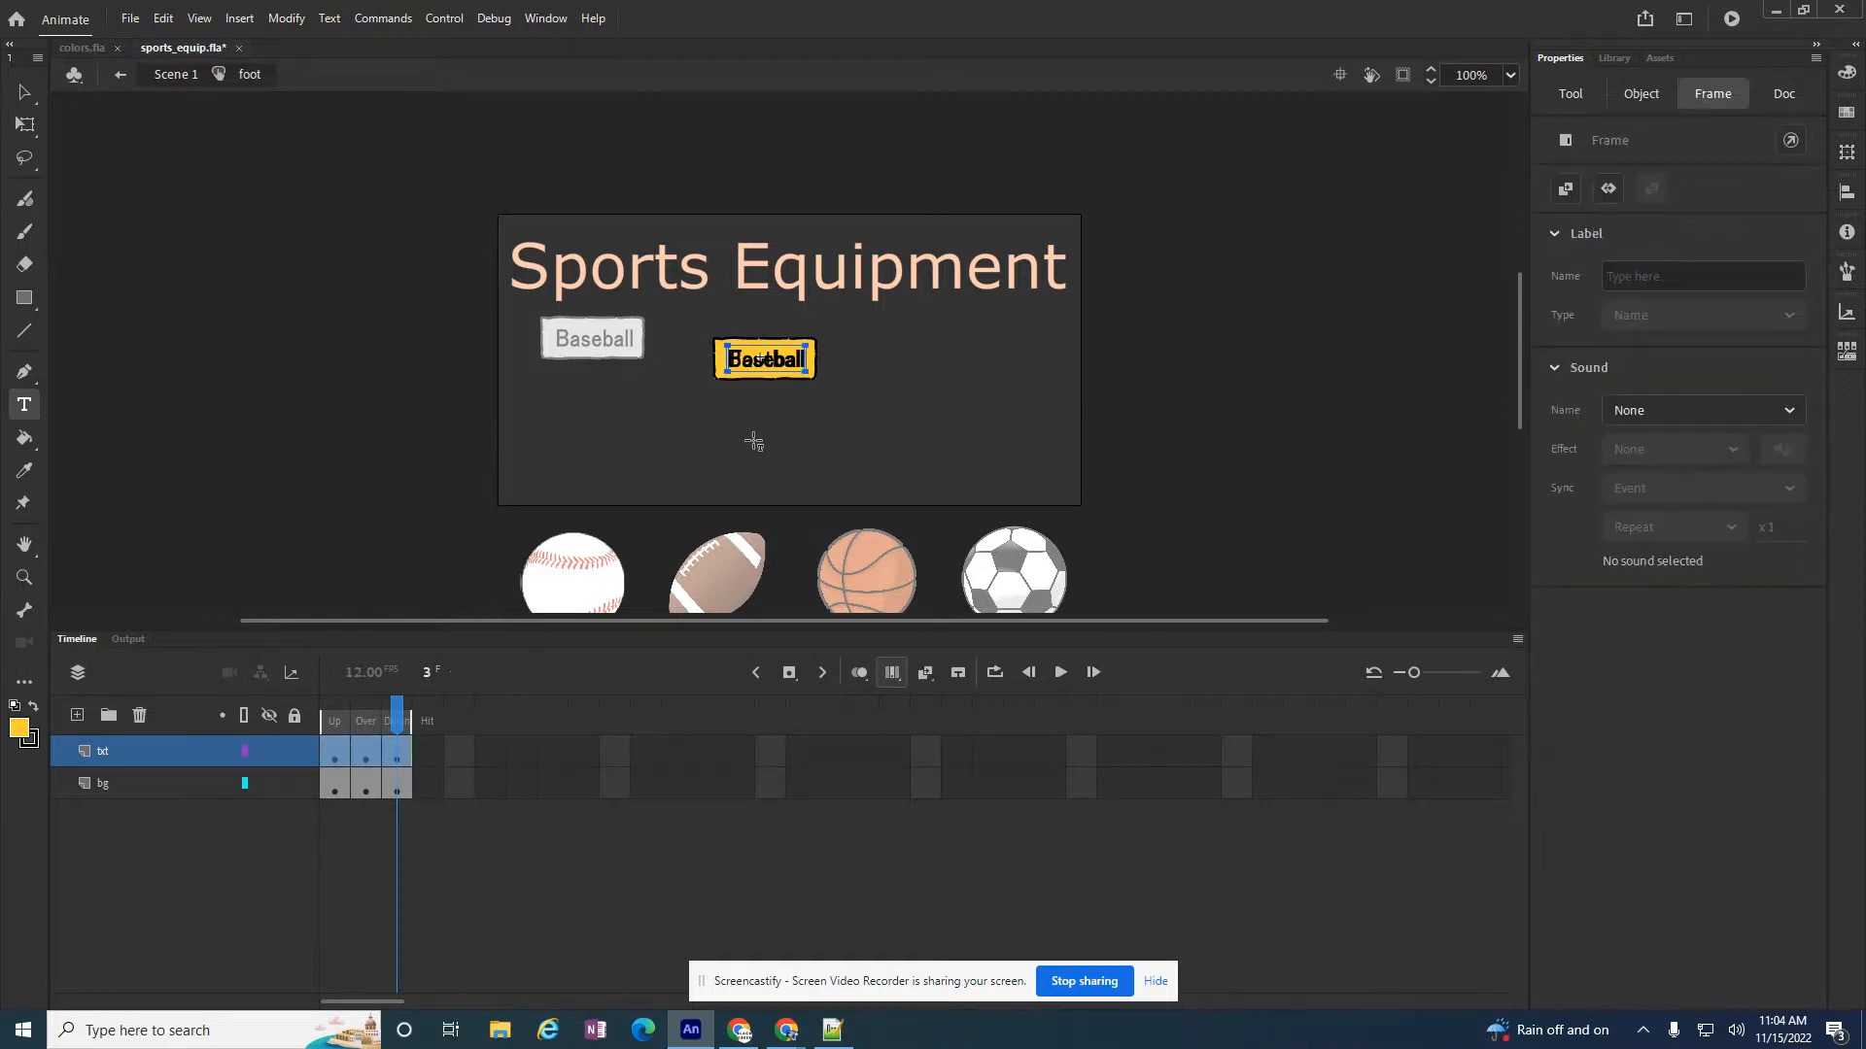
pyautogui.click(771, 361)
pyautogui.doubleClick(774, 361)
pyautogui.doubleClick(775, 364)
pyautogui.write('Football')
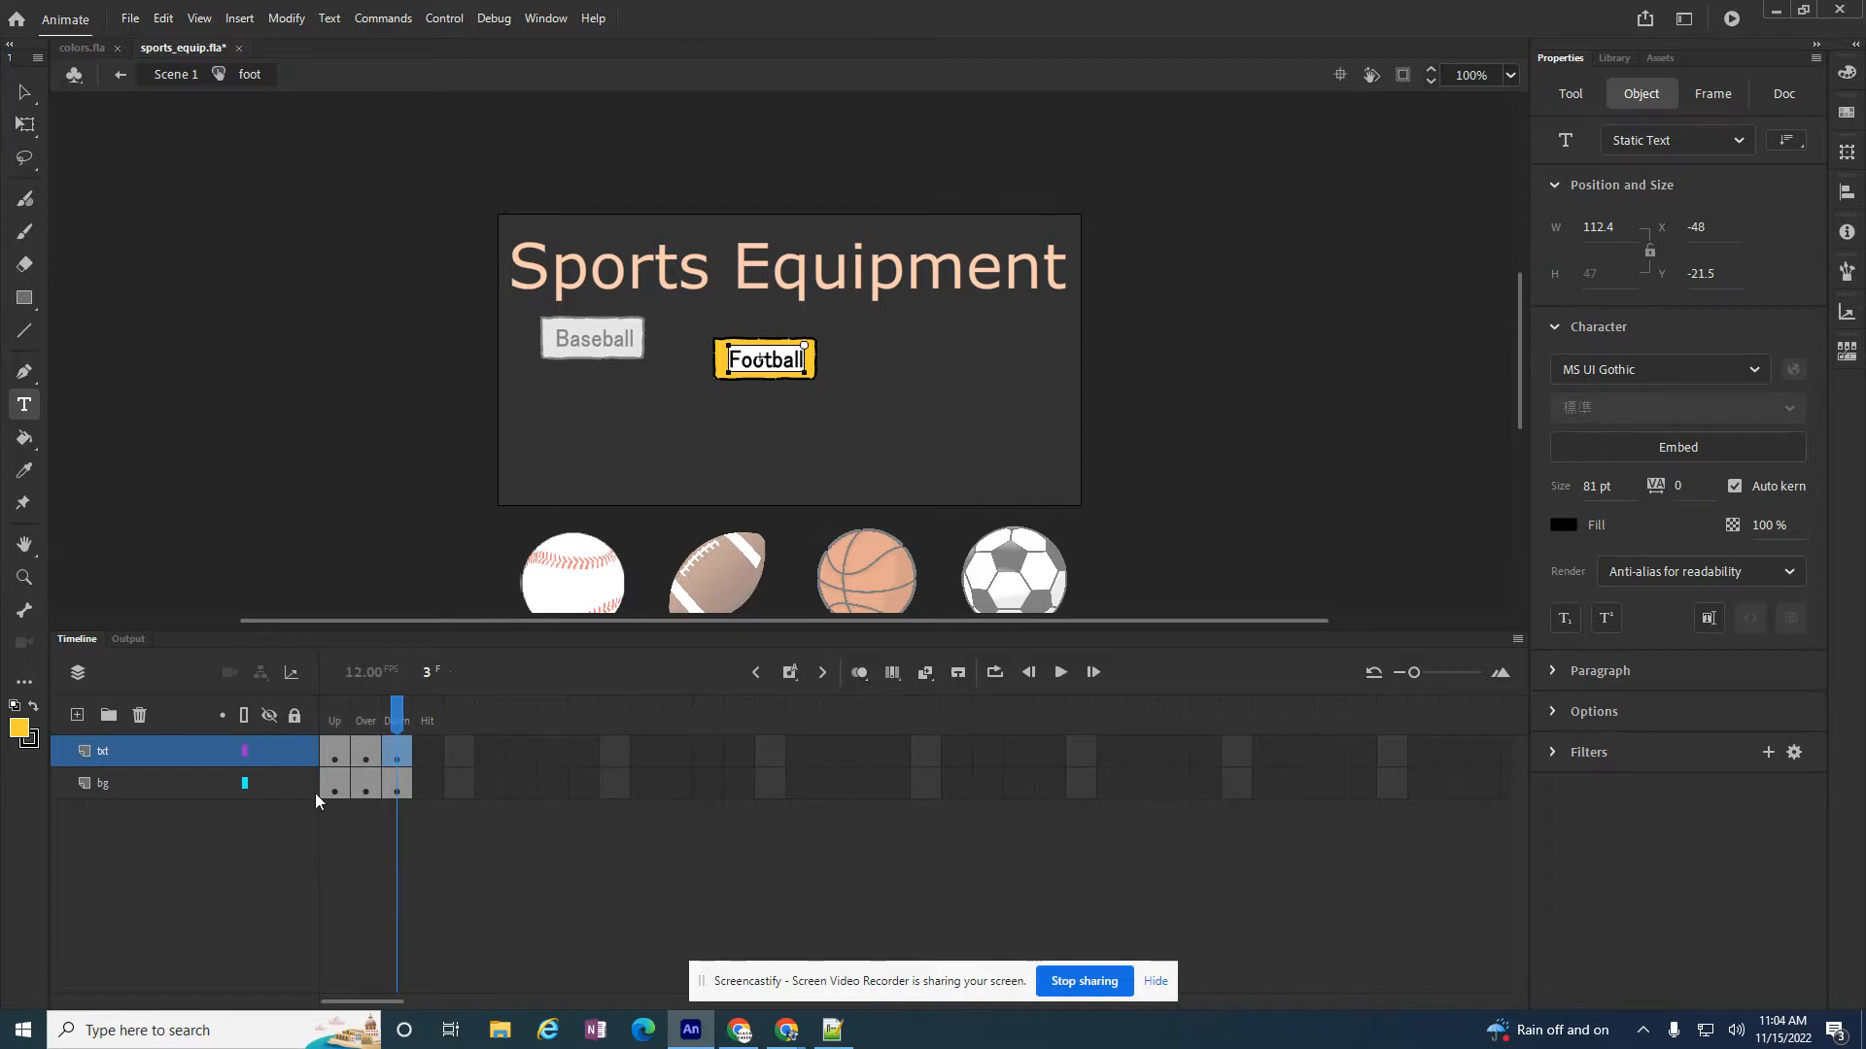
# Replace the label in the foot button's Up state with Football
pyautogui.moveTo(401, 720); pyautogui.dragTo(334, 729)
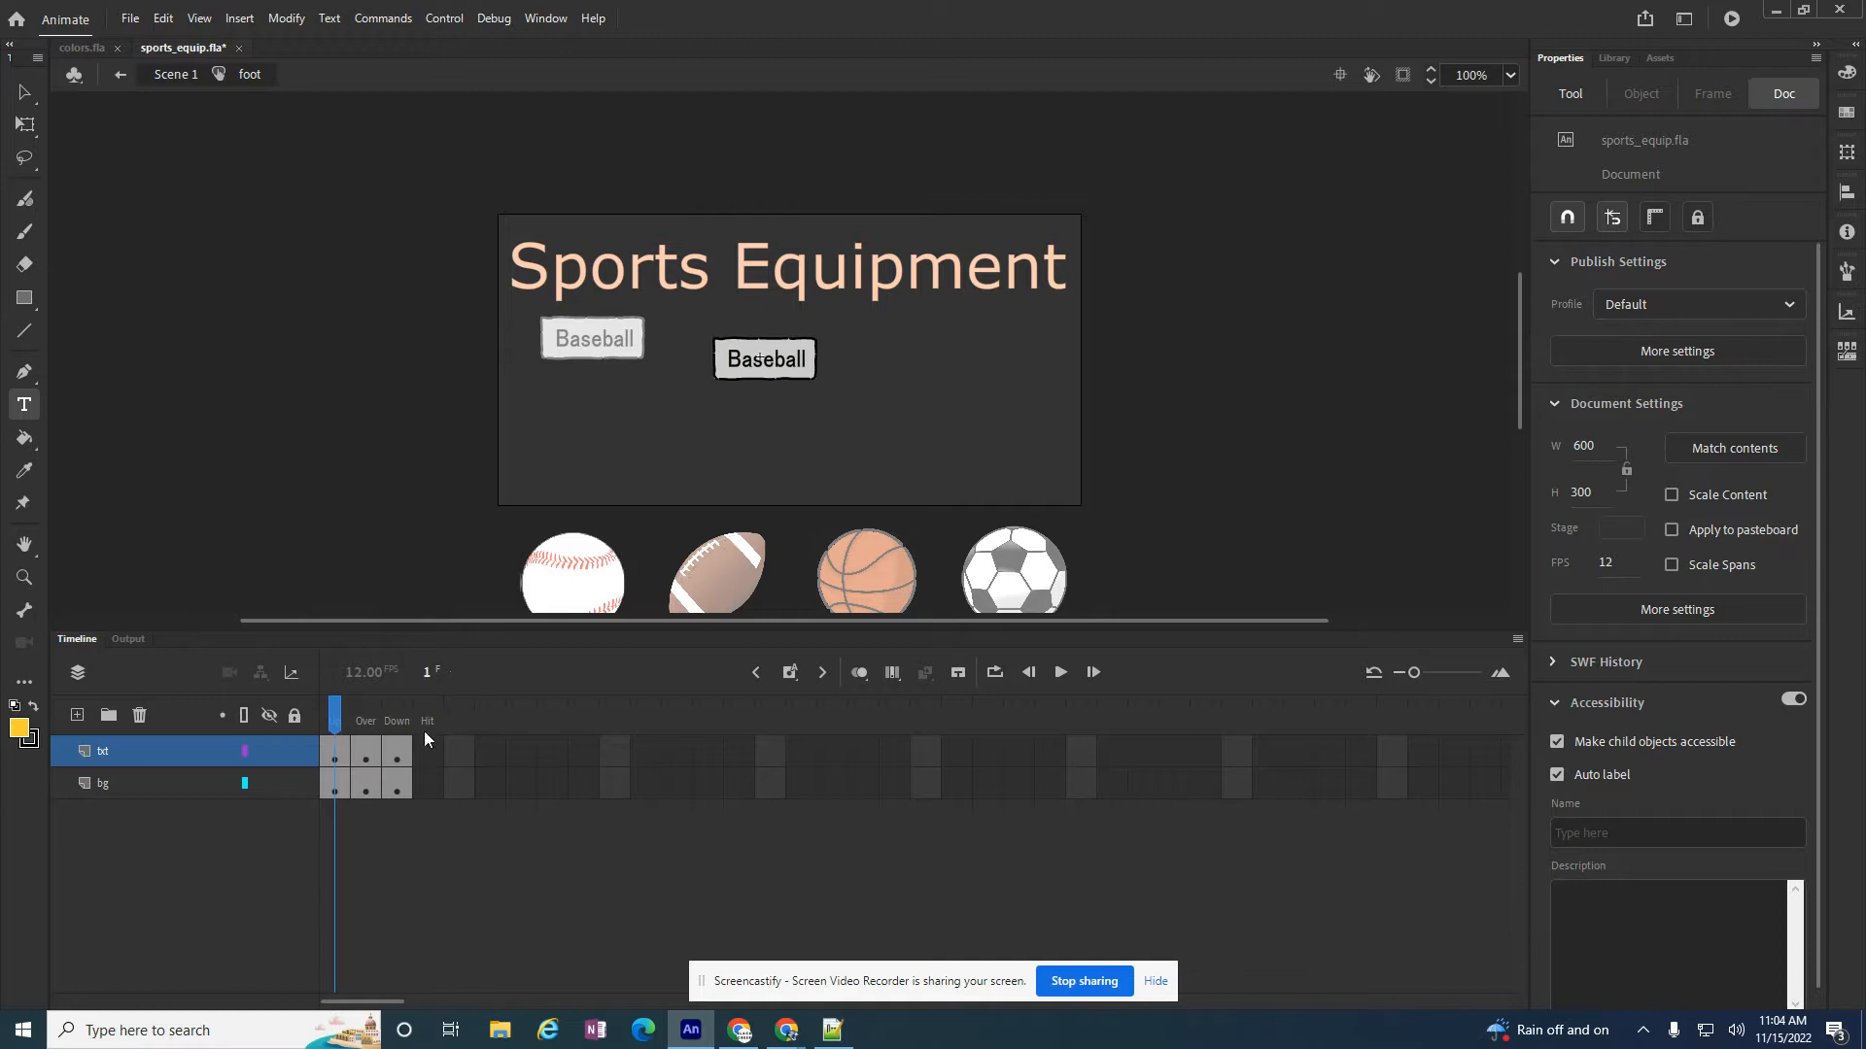
pyautogui.click(768, 359)
pyautogui.doubleClick(772, 362)
pyautogui.press('BackSpace')
pyautogui.write('Football')
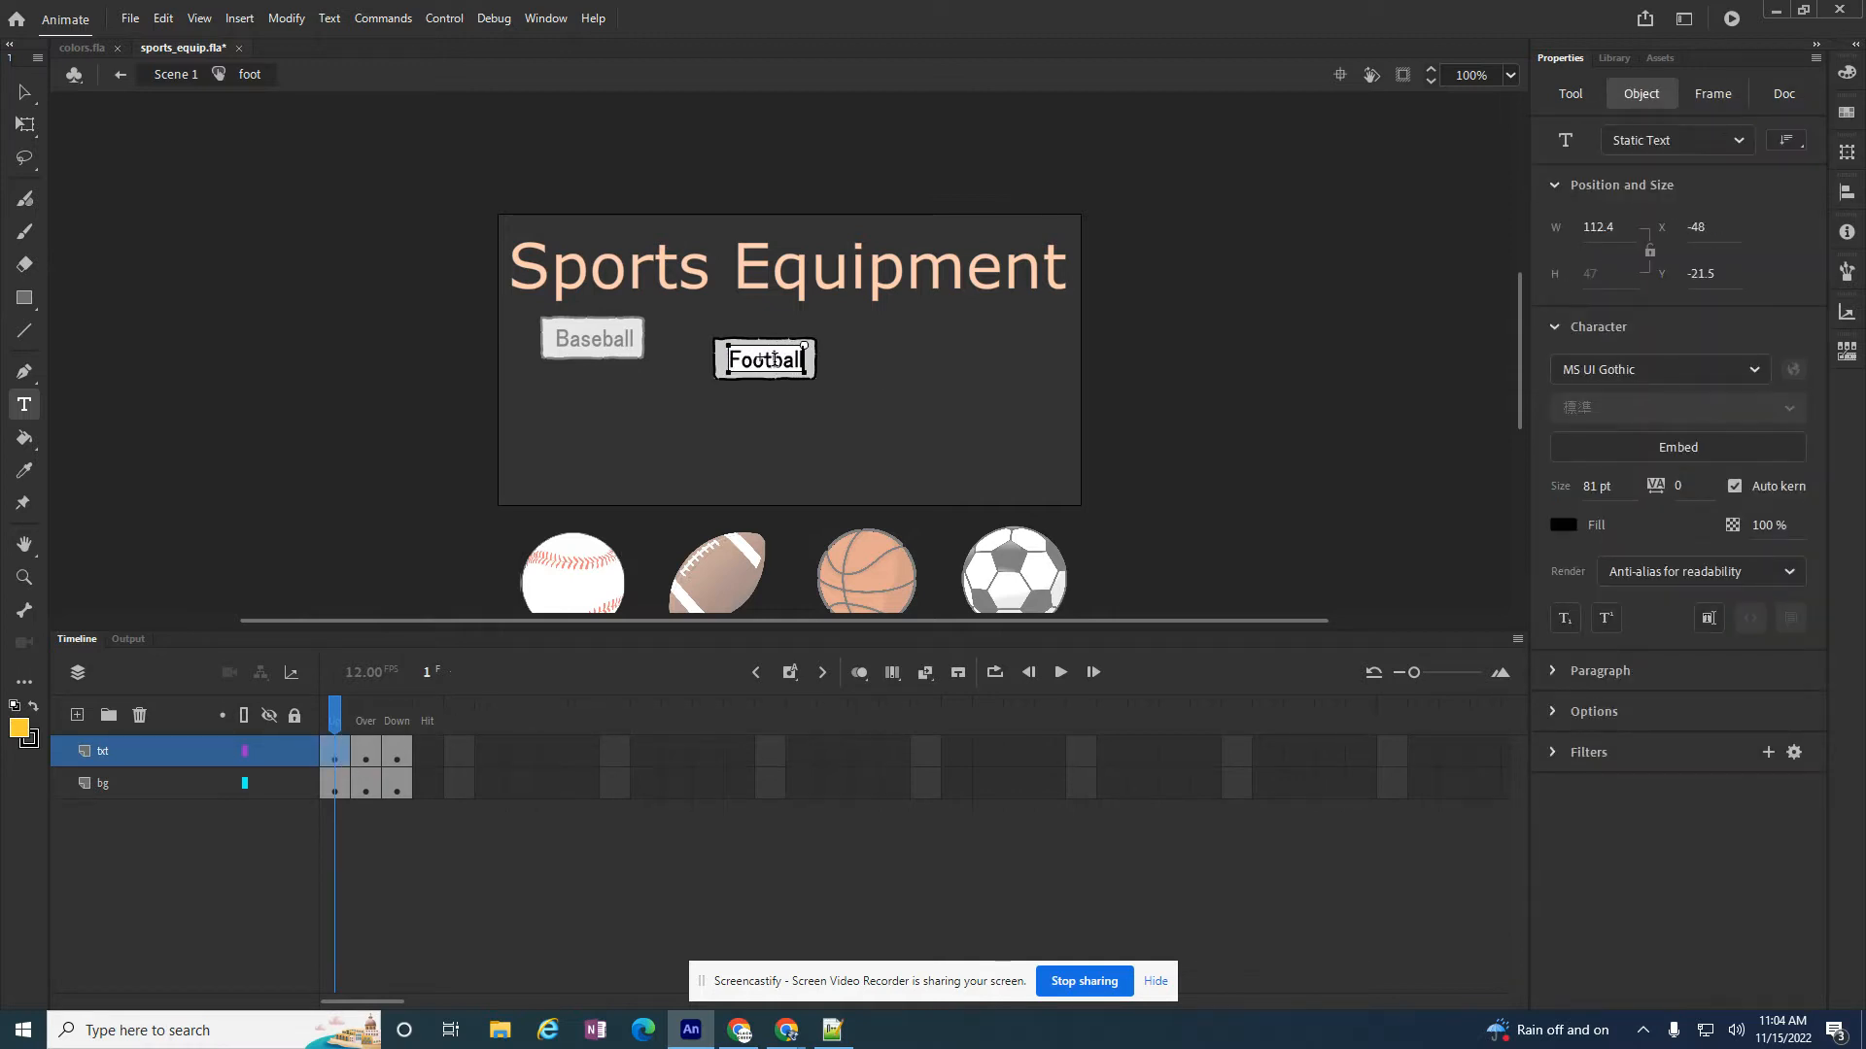
# Replace the label in the foot button's Over state with Football
pyautogui.click(362, 756)
pyautogui.doubleClick(781, 365)
pyautogui.click(776, 365)
pyautogui.write('Fball')
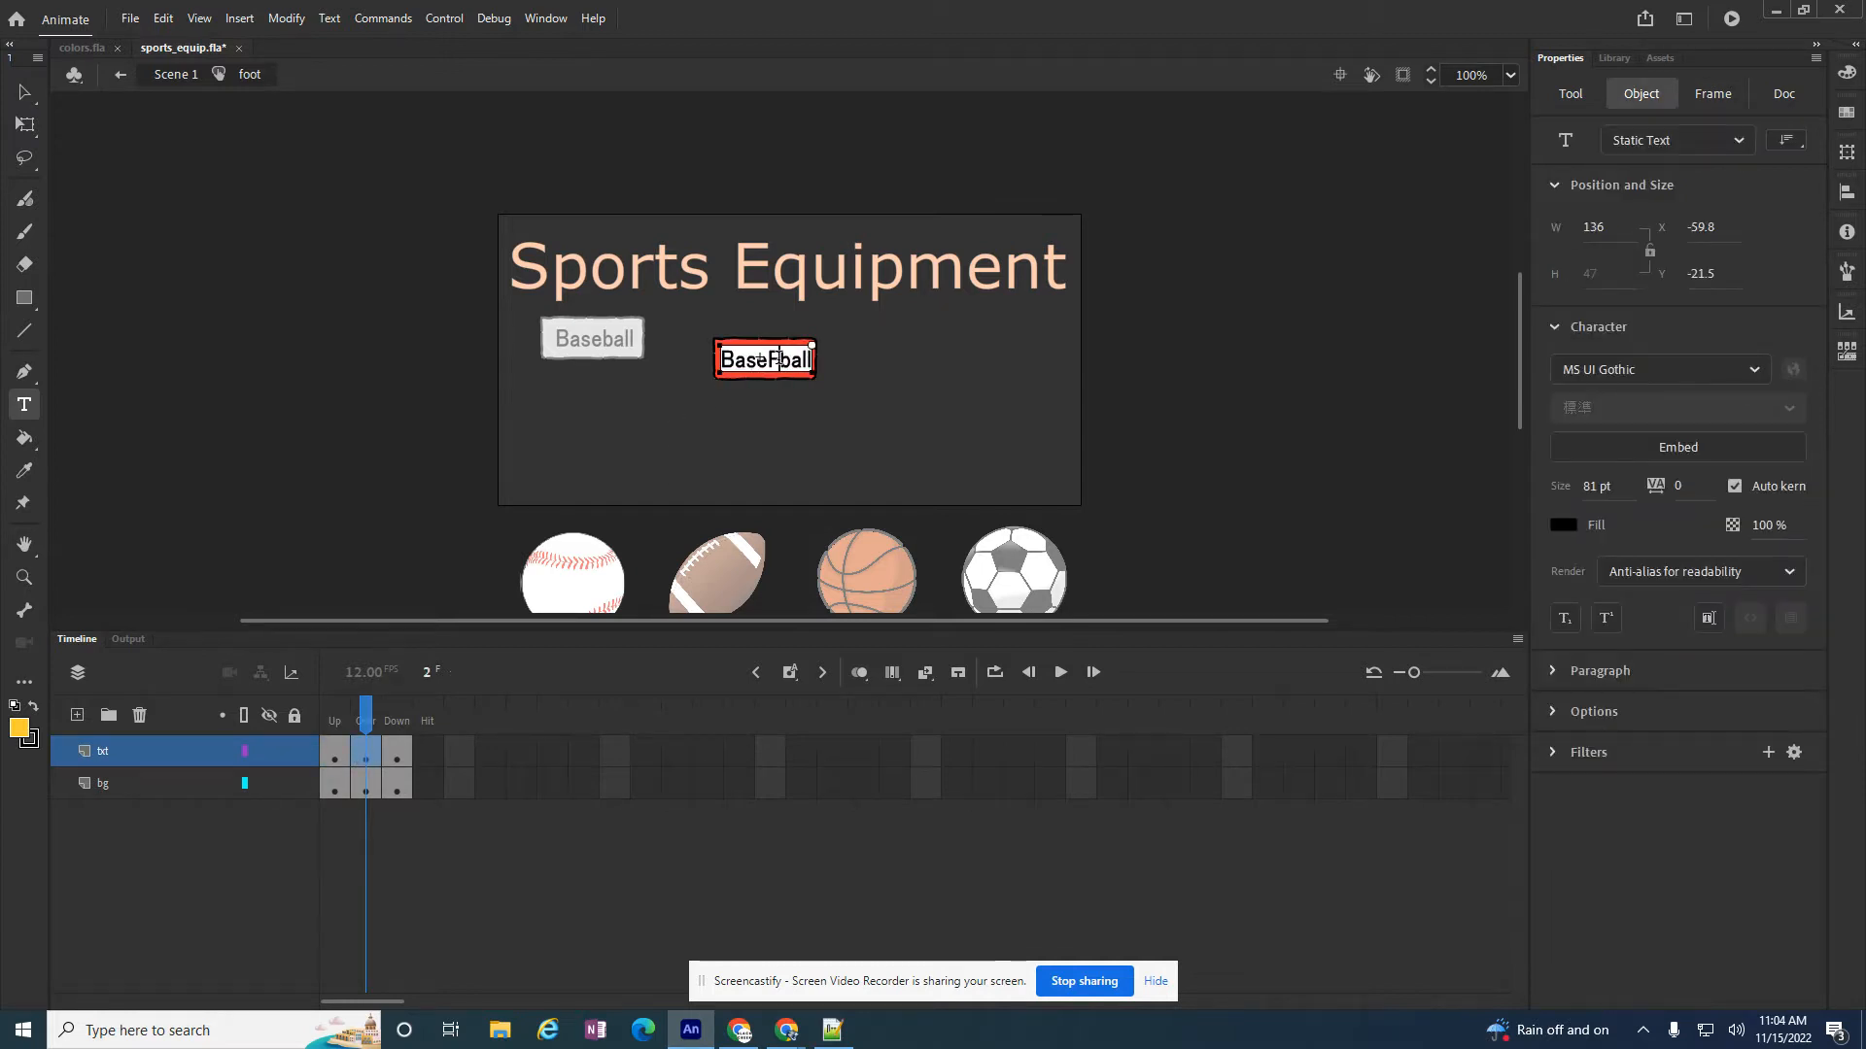
pyautogui.moveTo(771, 362); pyautogui.dragTo(709, 364)
pyautogui.write('foo')
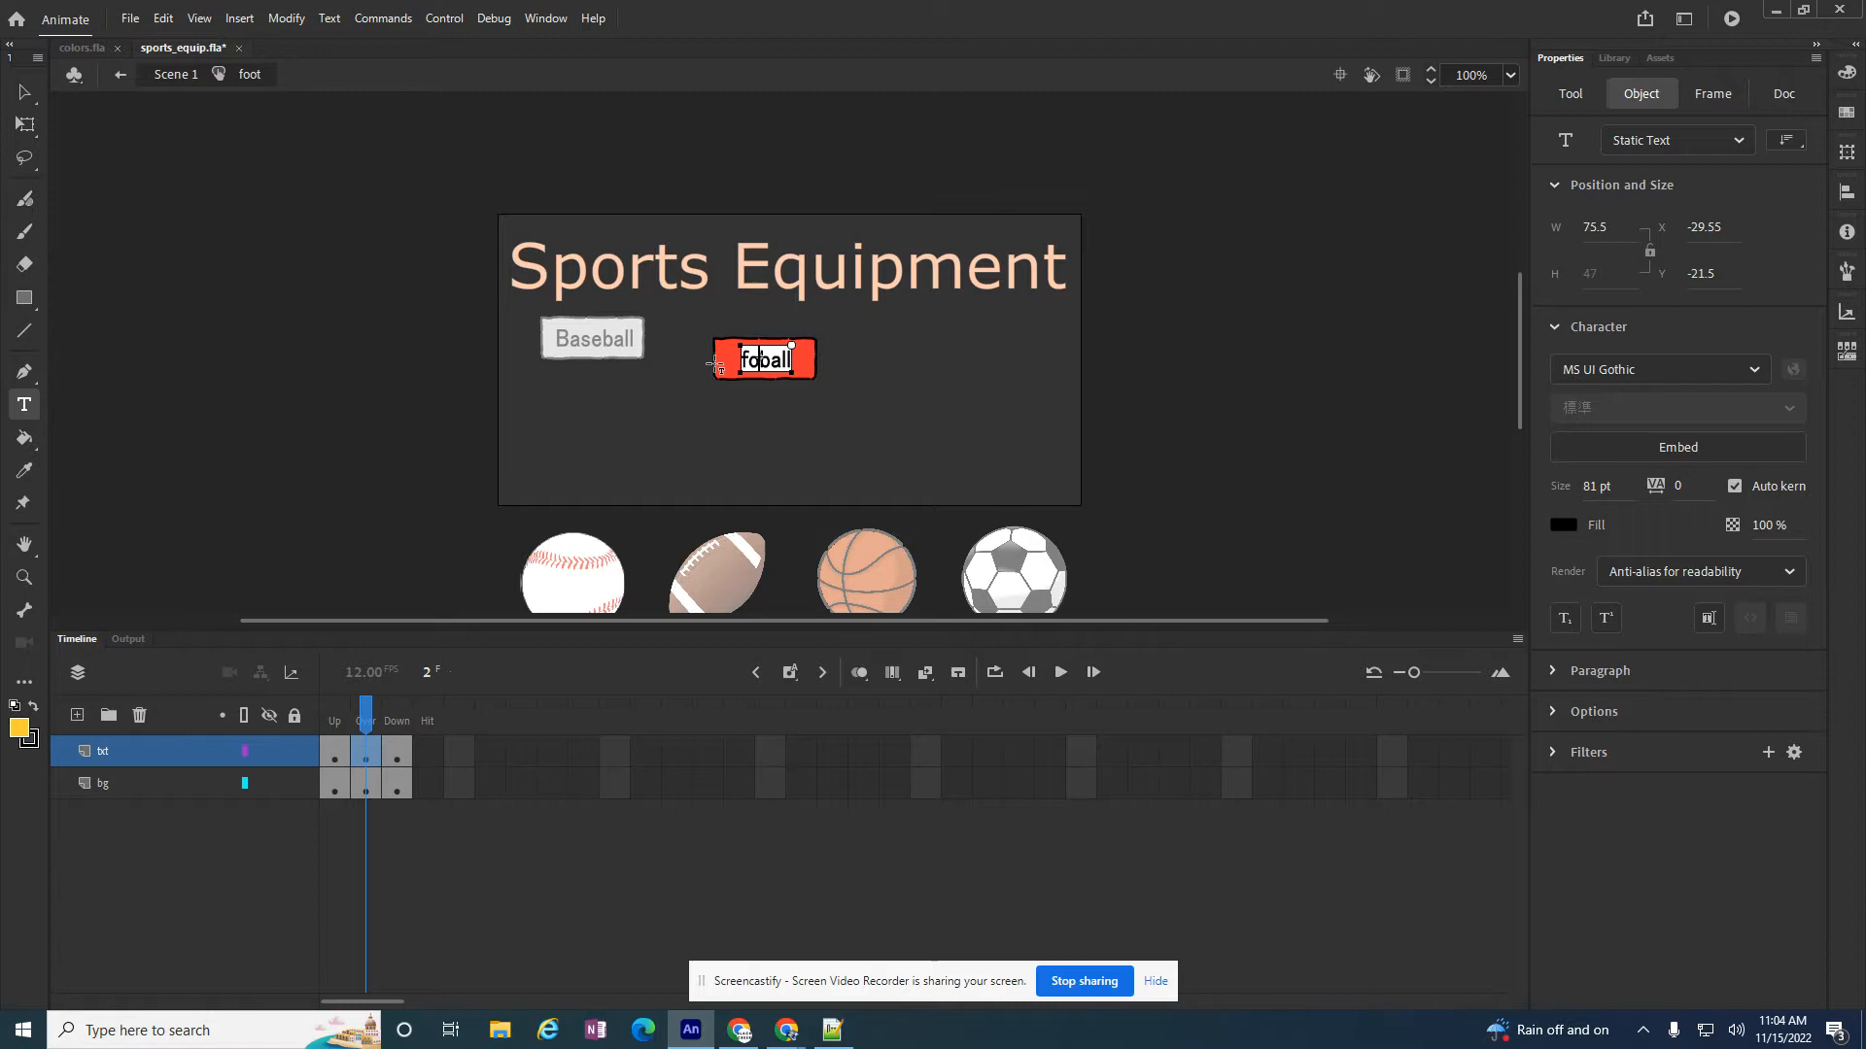
pyautogui.press('BackSpace')
pyautogui.press('BackSpace')
pyautogui.press('BackSpace')
pyautogui.write('Foot')
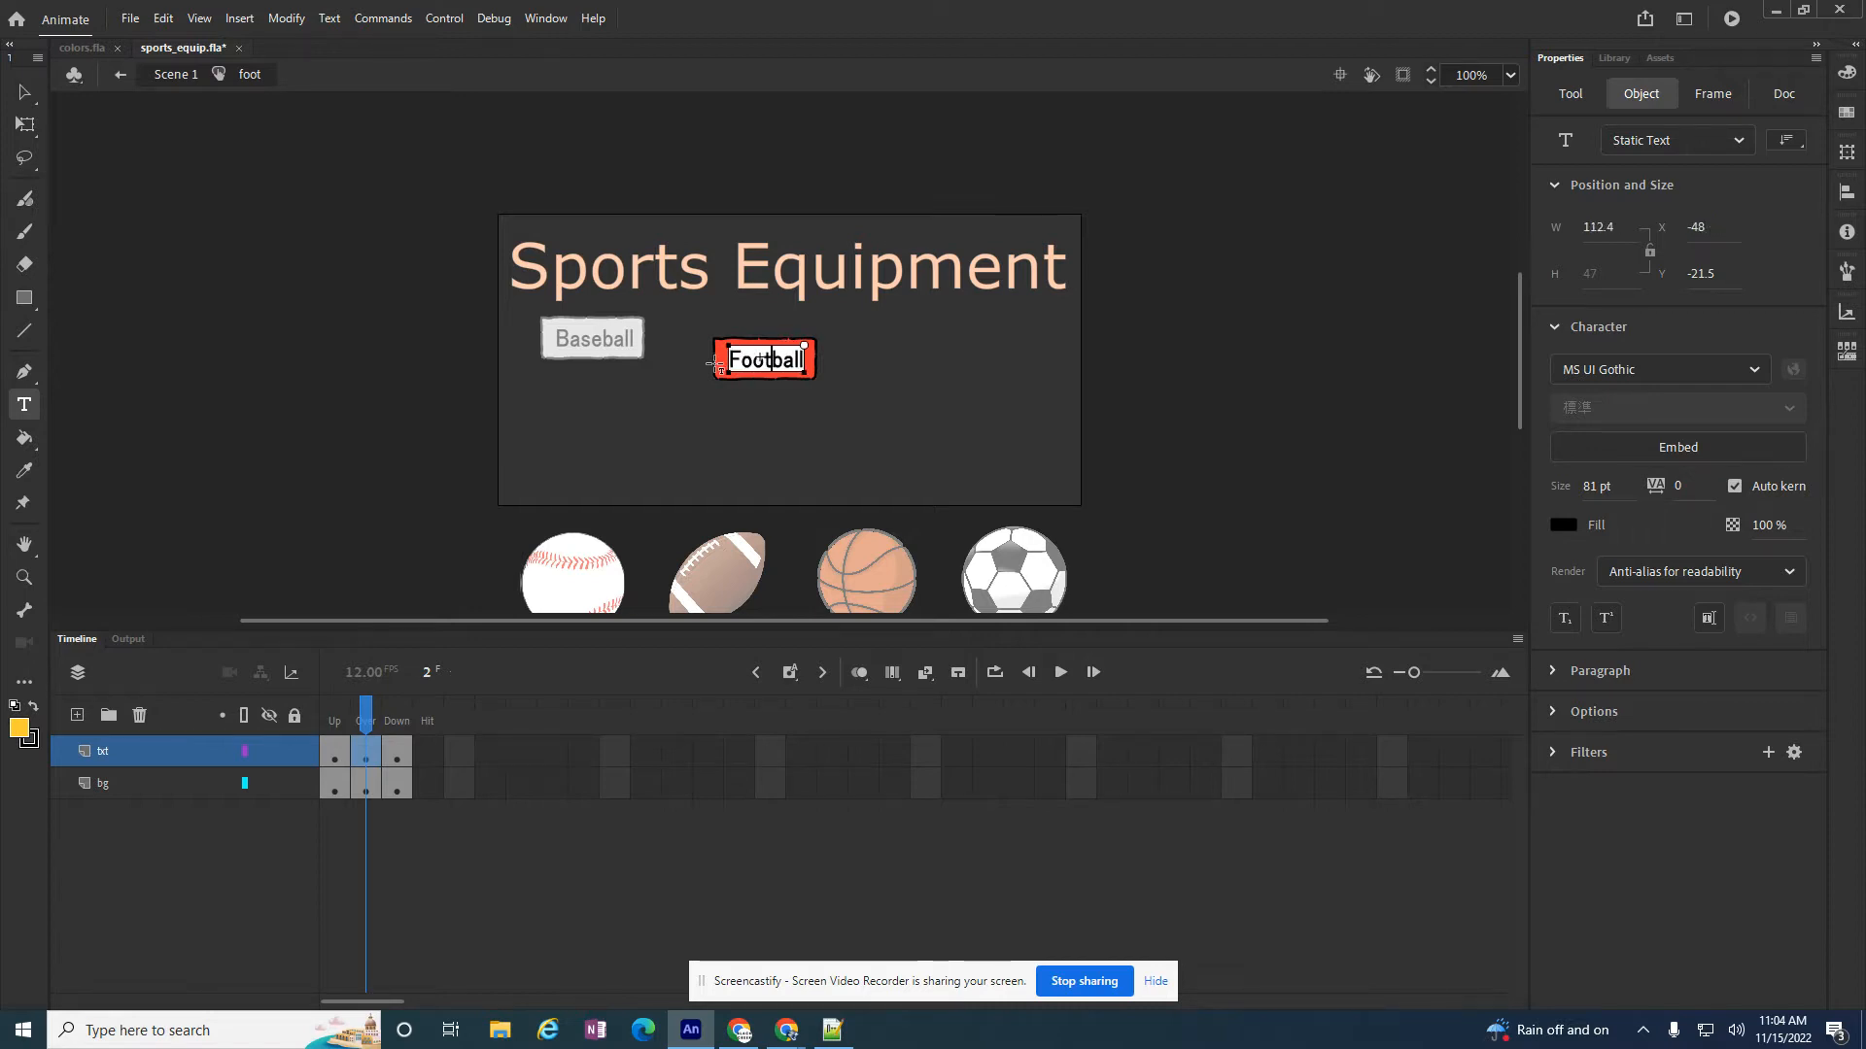
# Check the Down and Up labels, return to Scene 1 and give the Football button the instance name foot
pyautogui.click(395, 756)
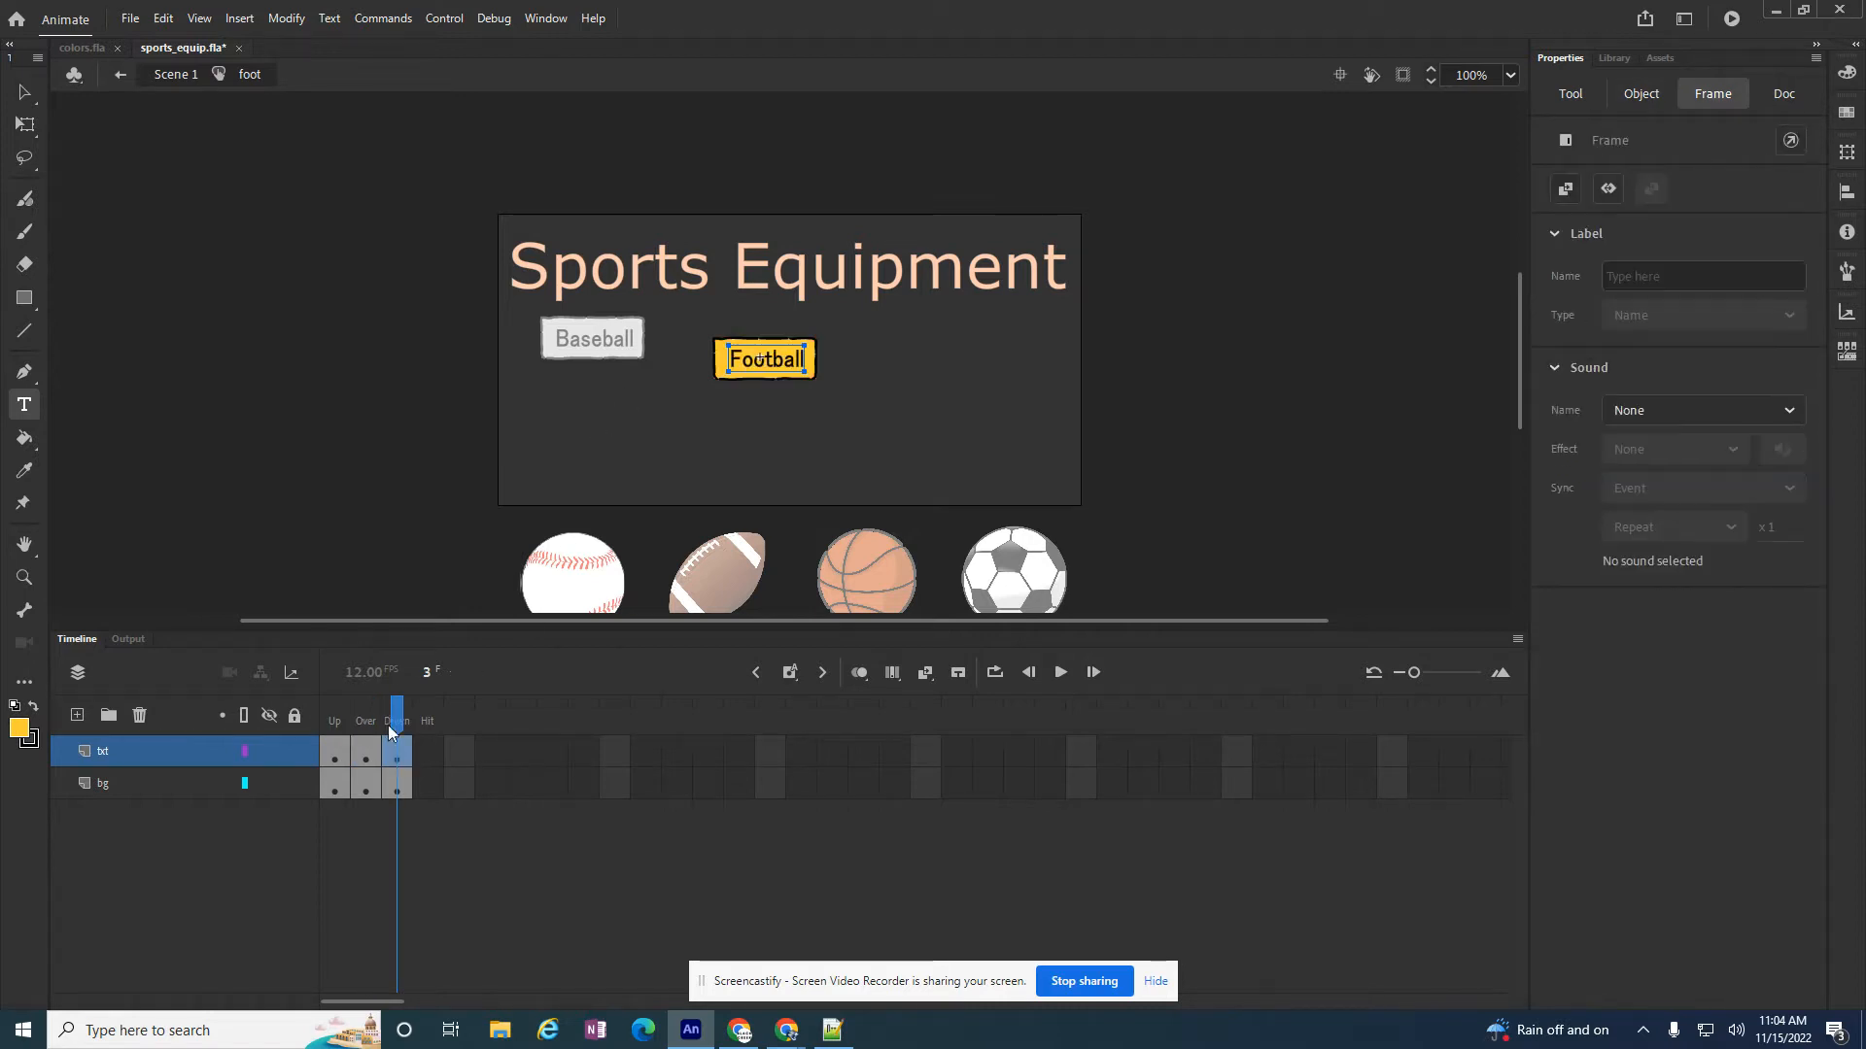
pyautogui.click(334, 717)
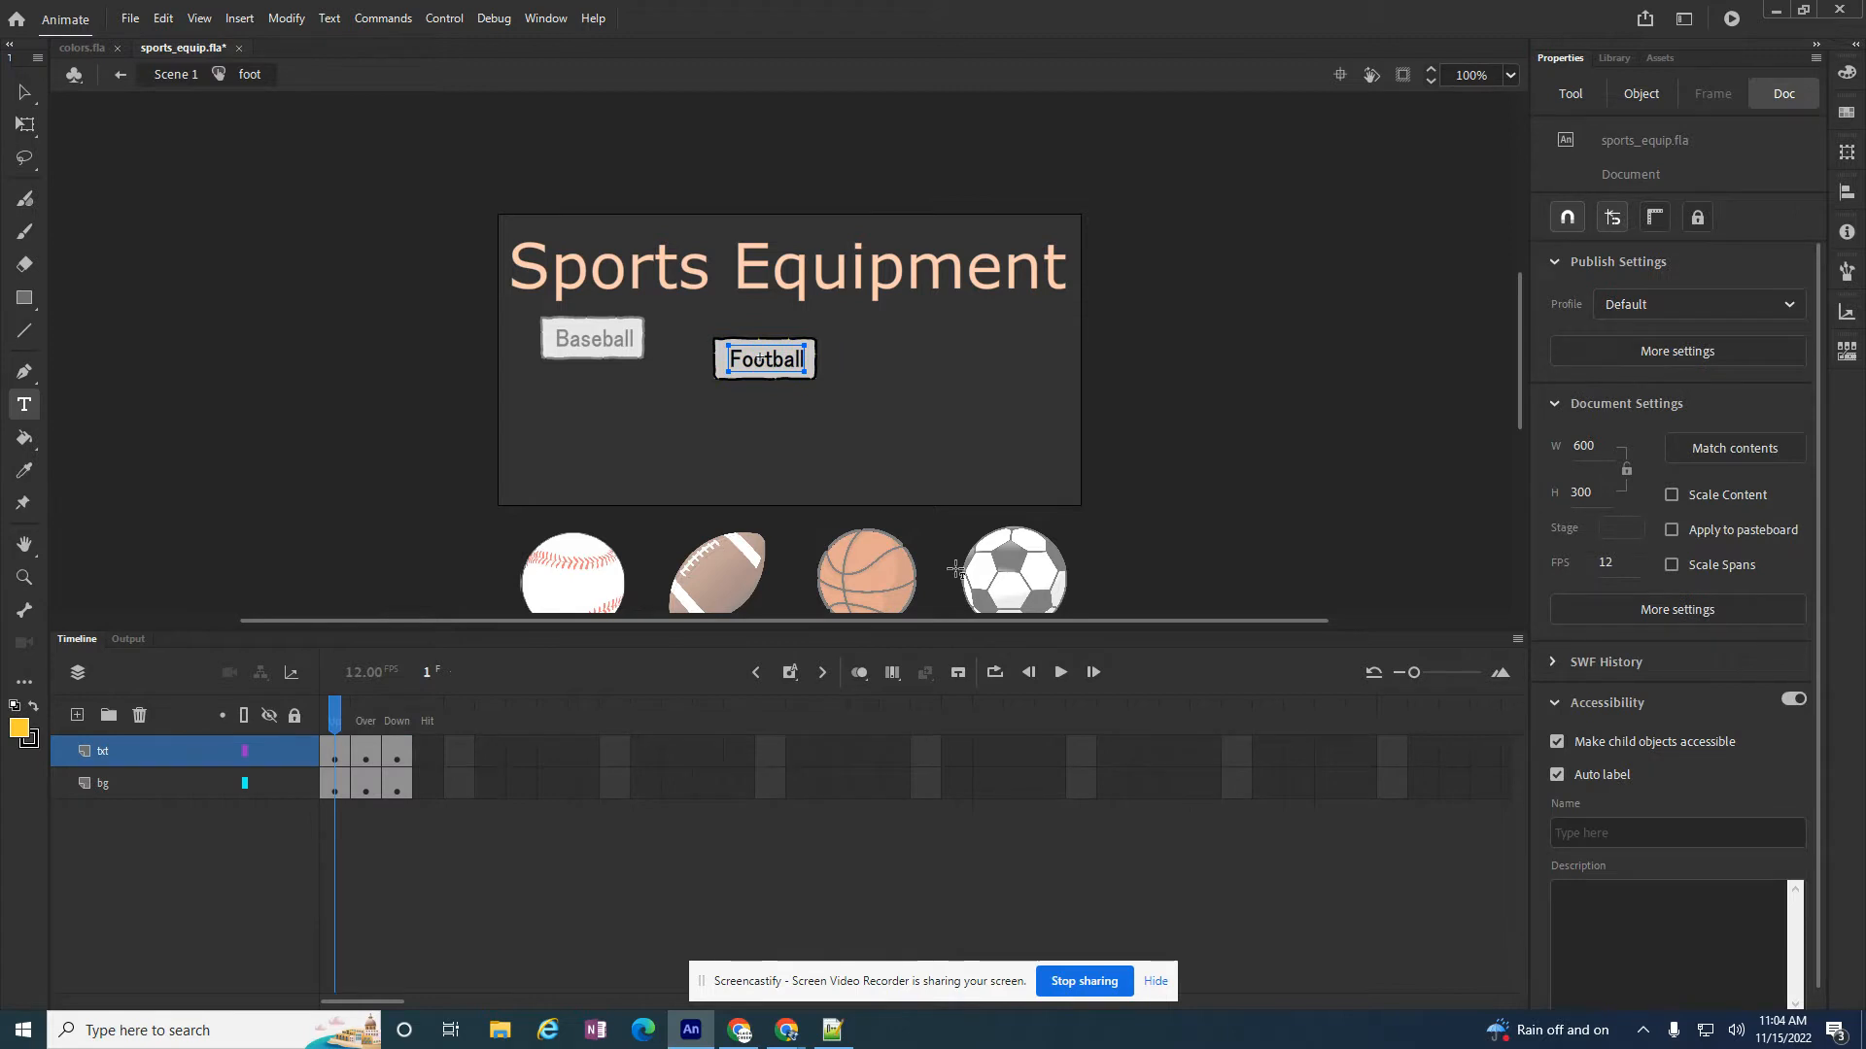
pyautogui.click(25, 92)
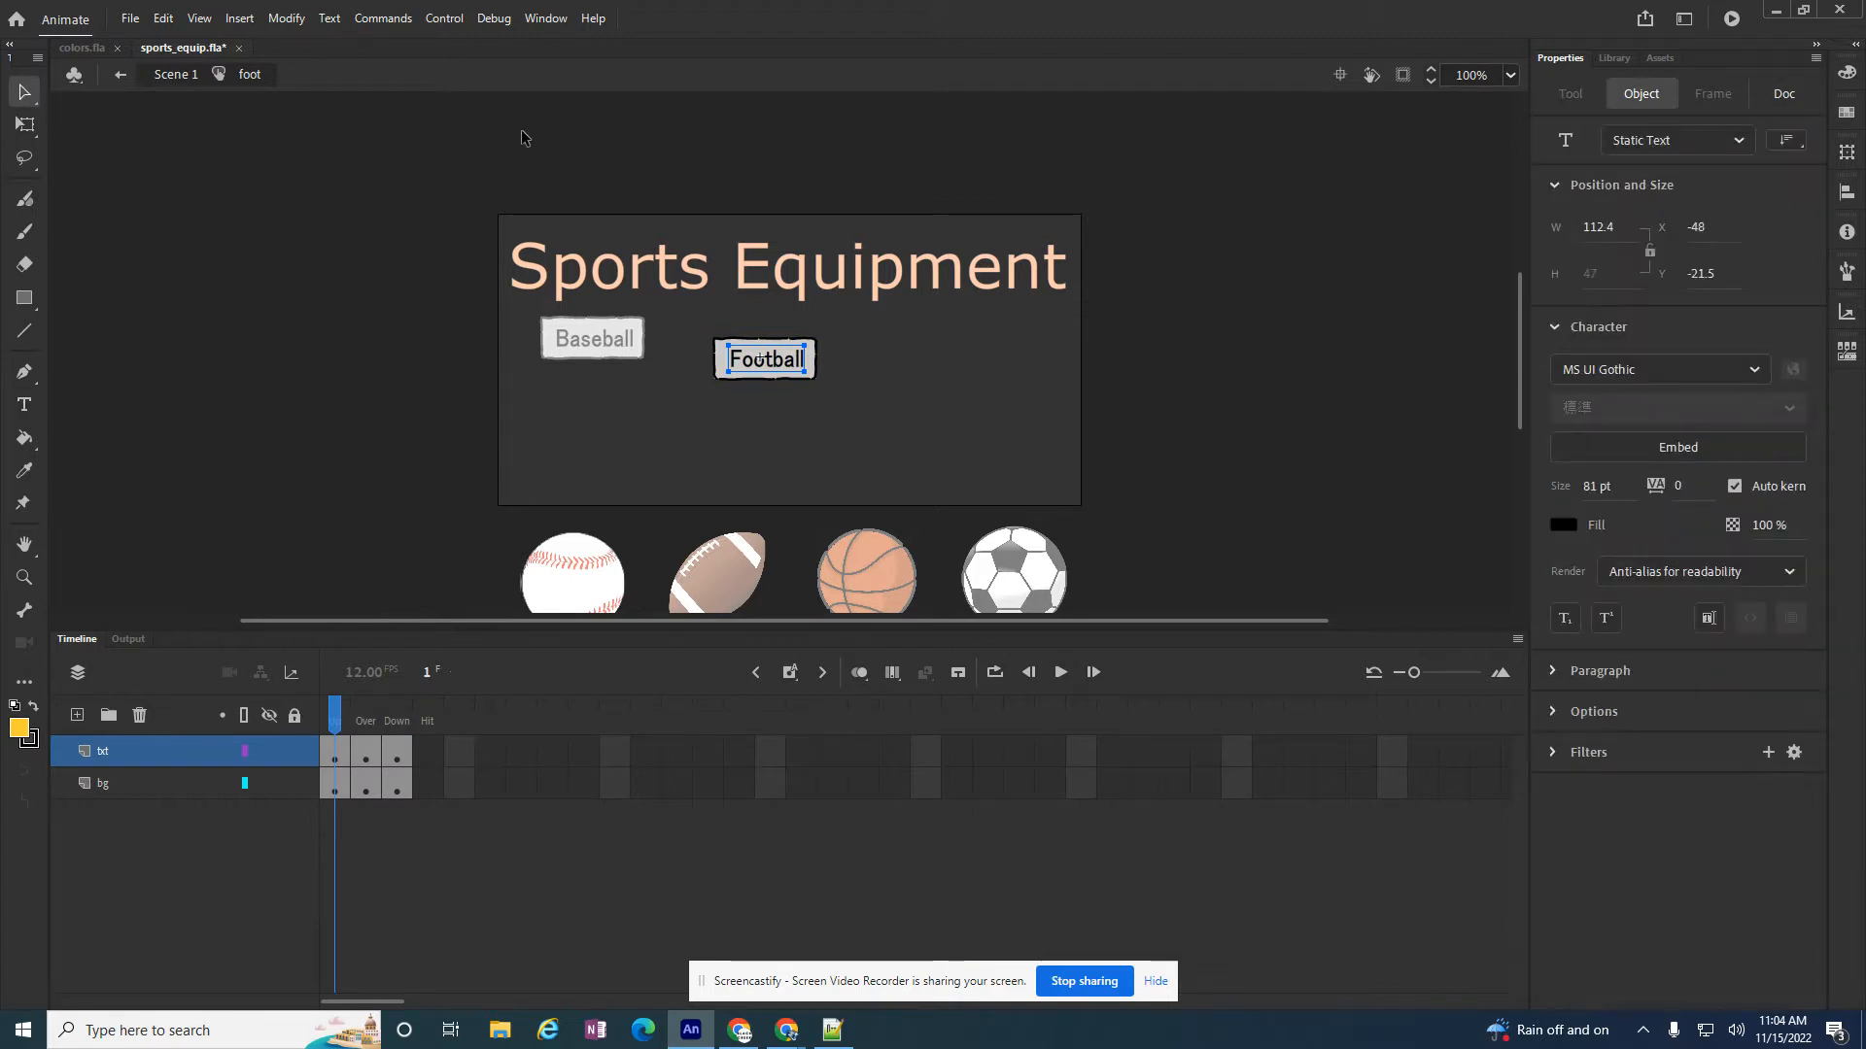
pyautogui.click(1255, 353)
pyautogui.click(123, 78)
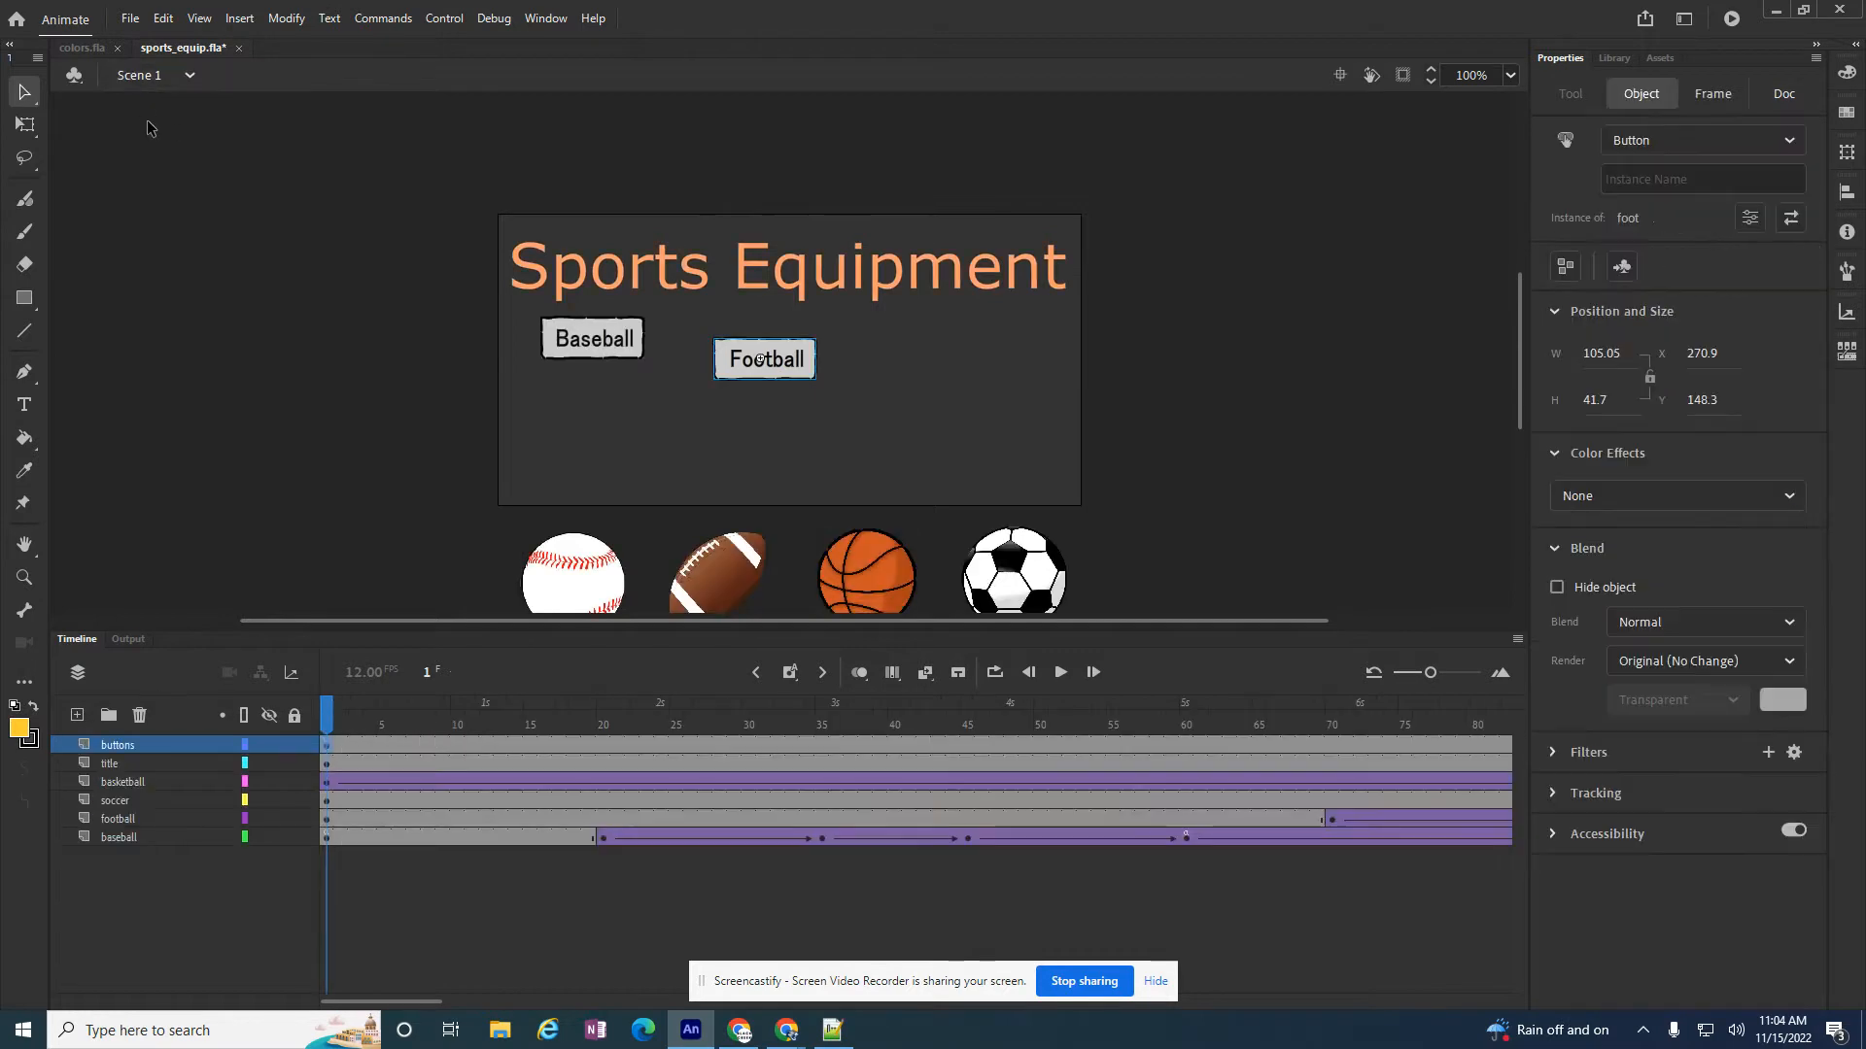
pyautogui.click(1646, 177)
pyautogui.write('foot')
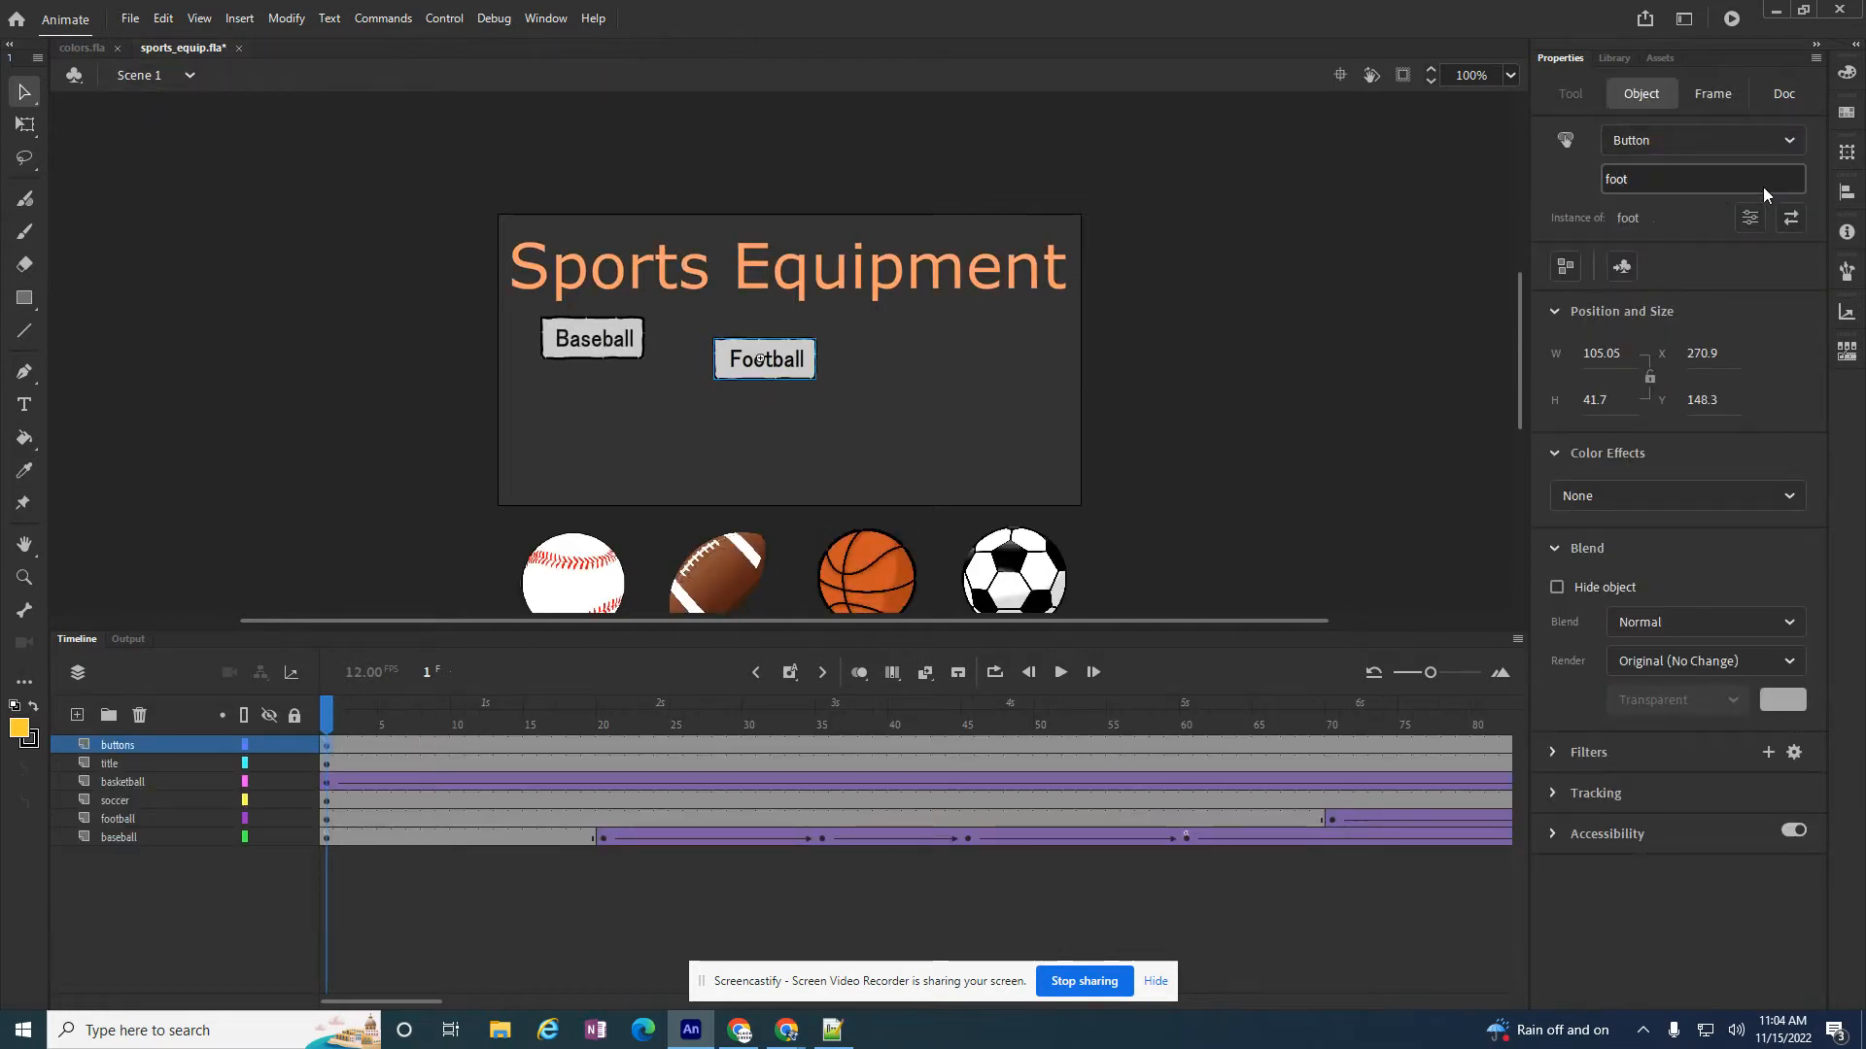
# Open the script of the buttons layer's frame 1 and duplicate the whole base button code block below the original
pyautogui.click(325, 746)
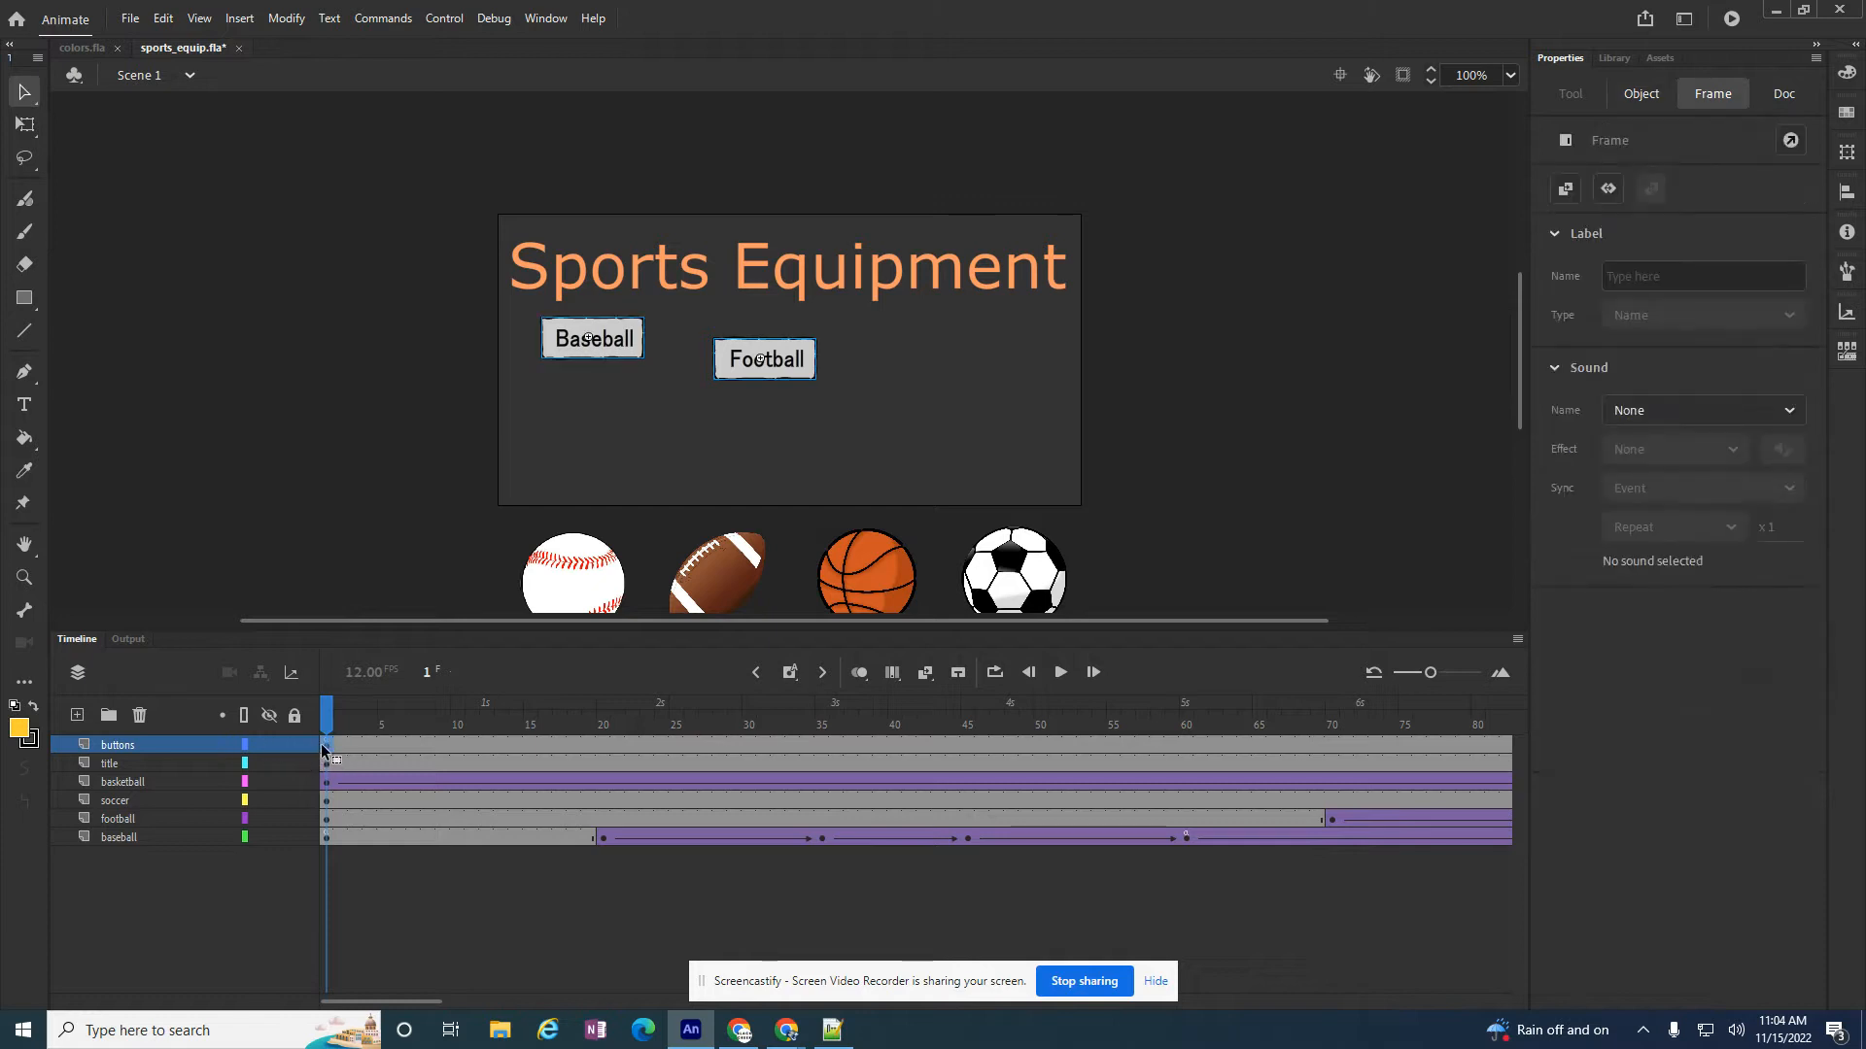
pyautogui.rightClick(321, 749)
pyautogui.click(369, 730)
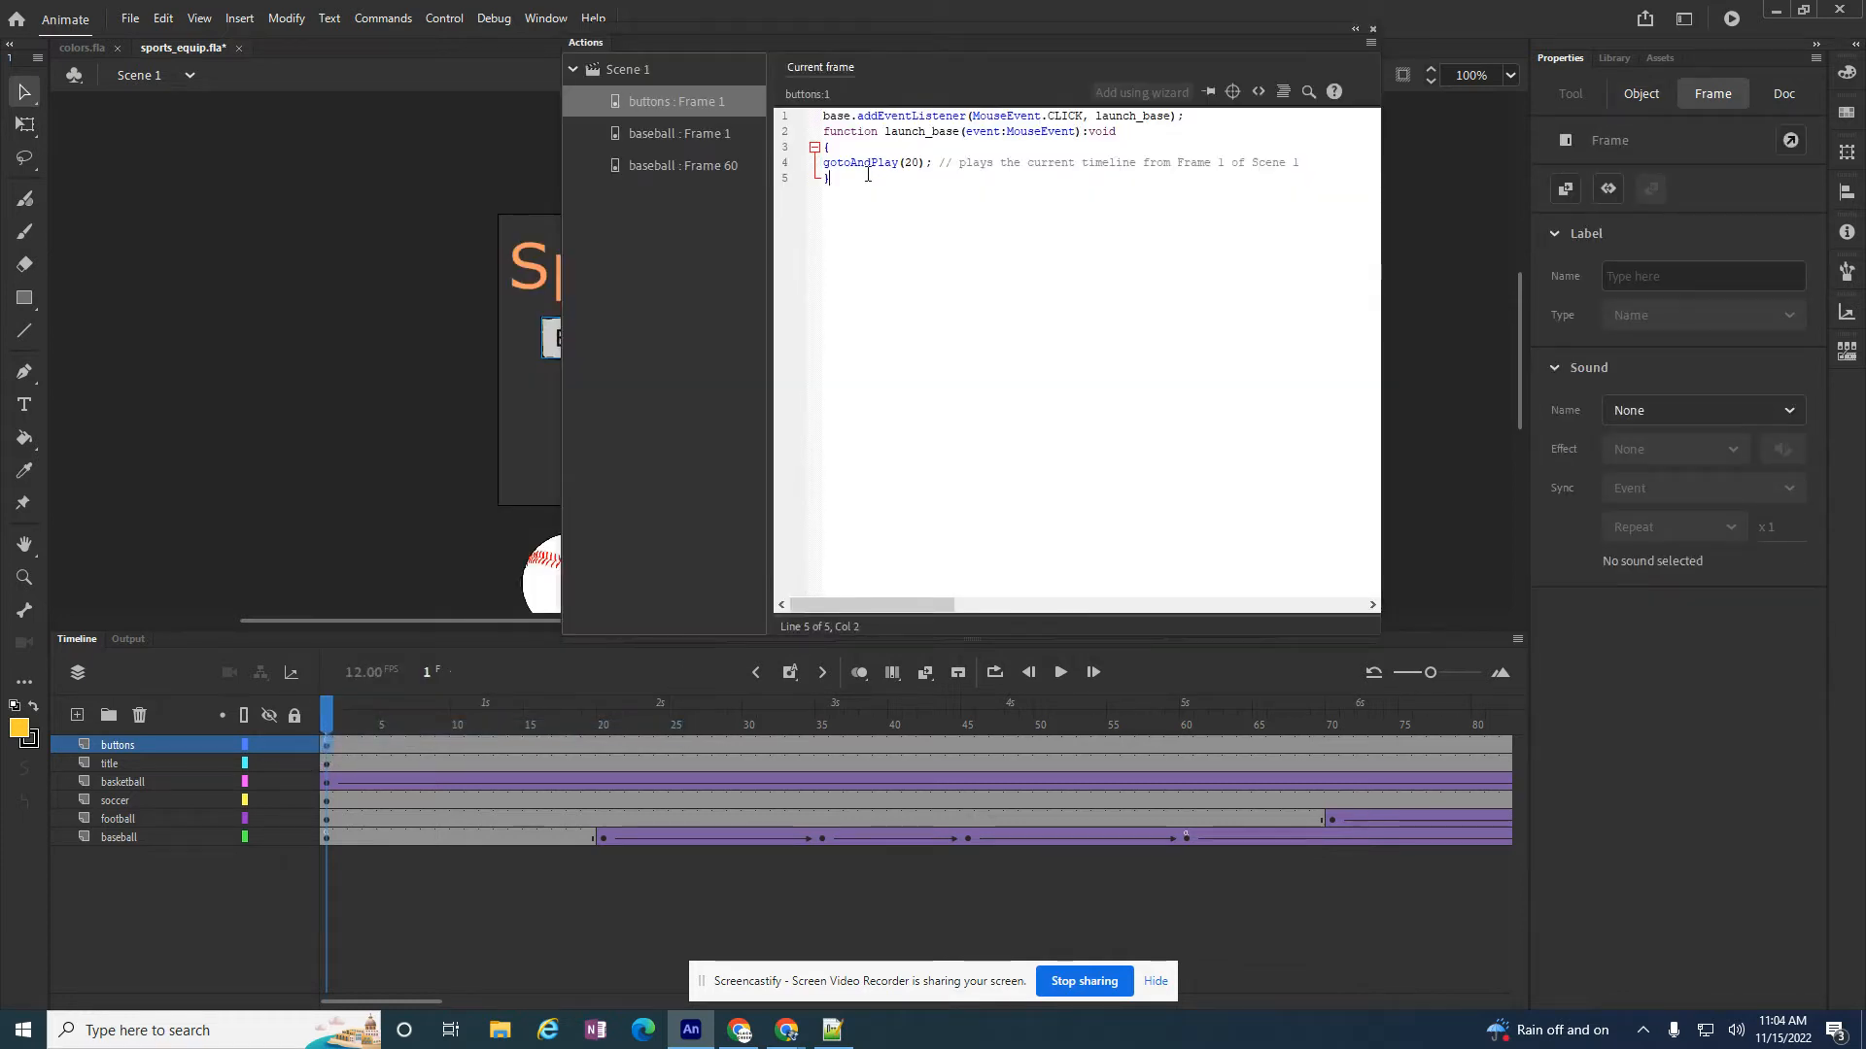
pyautogui.moveTo(878, 192); pyautogui.dragTo(803, 105)
pyautogui.hotkey('ctrl', 'c')
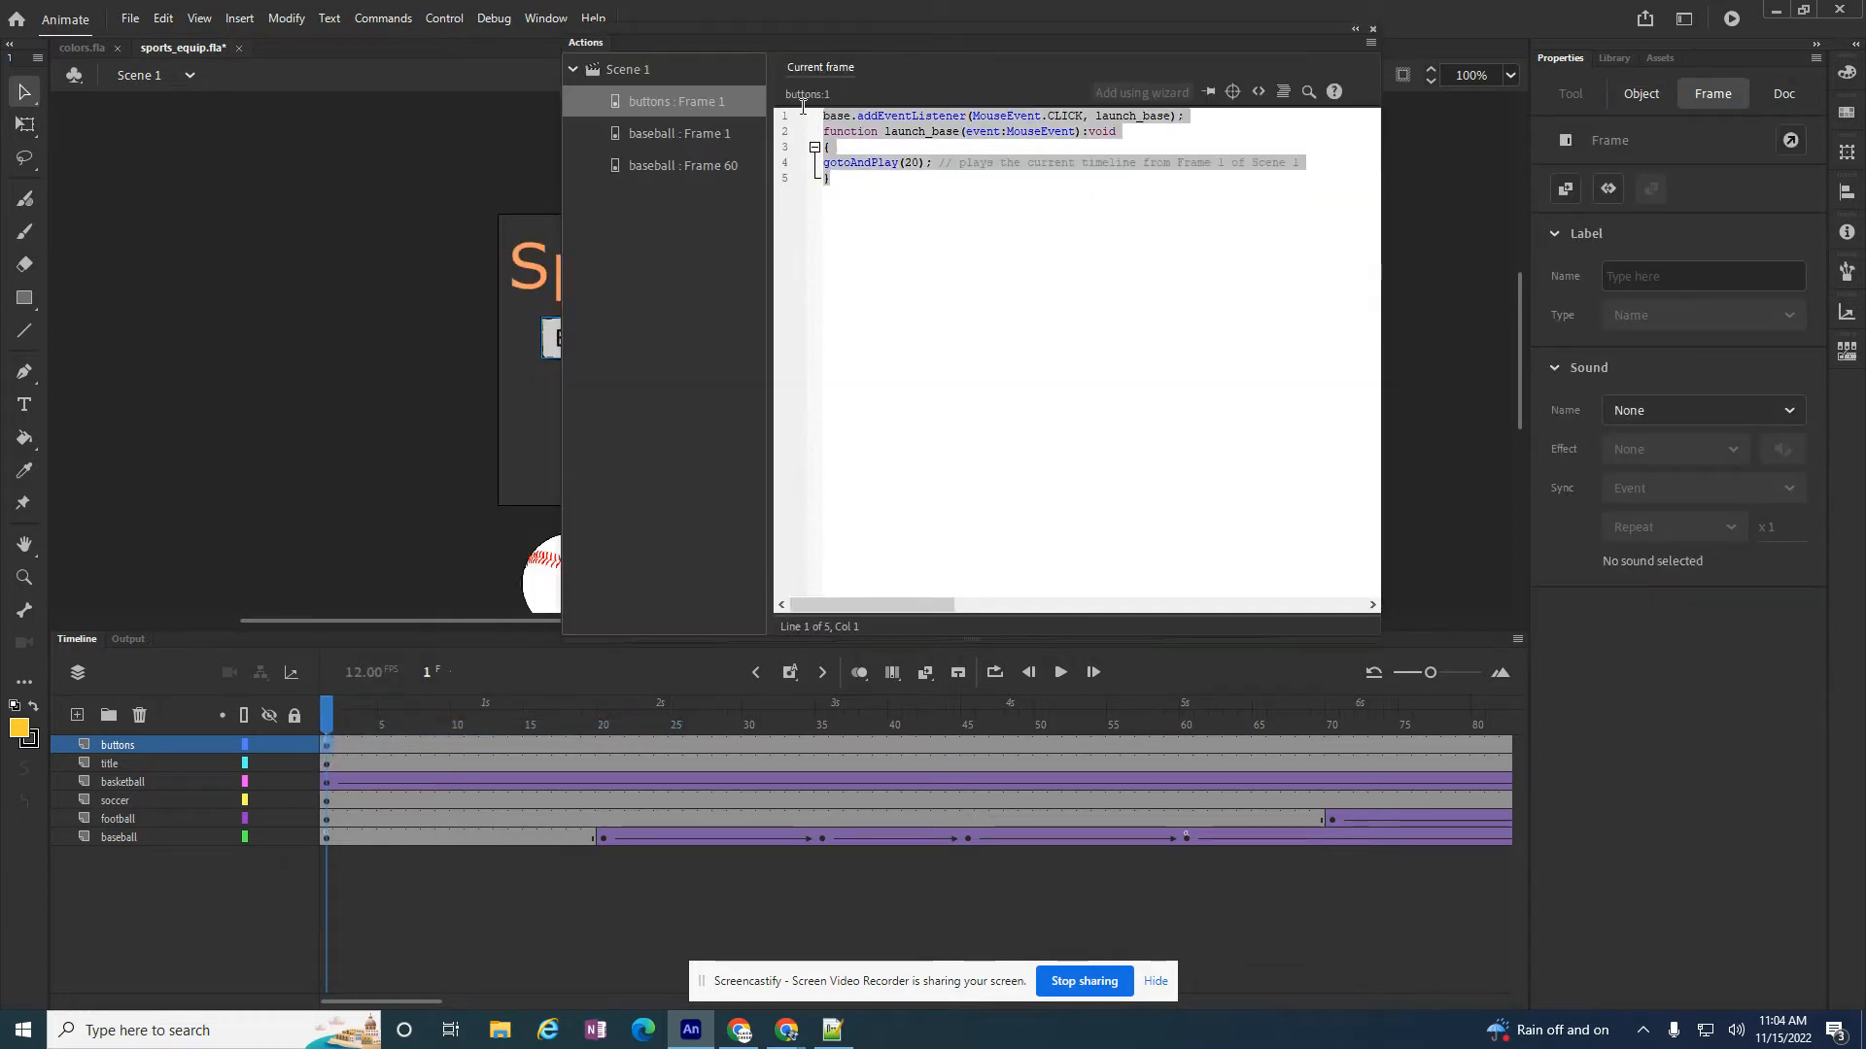
pyautogui.click(883, 174)
pyautogui.hotkey('ctrl', 'v')
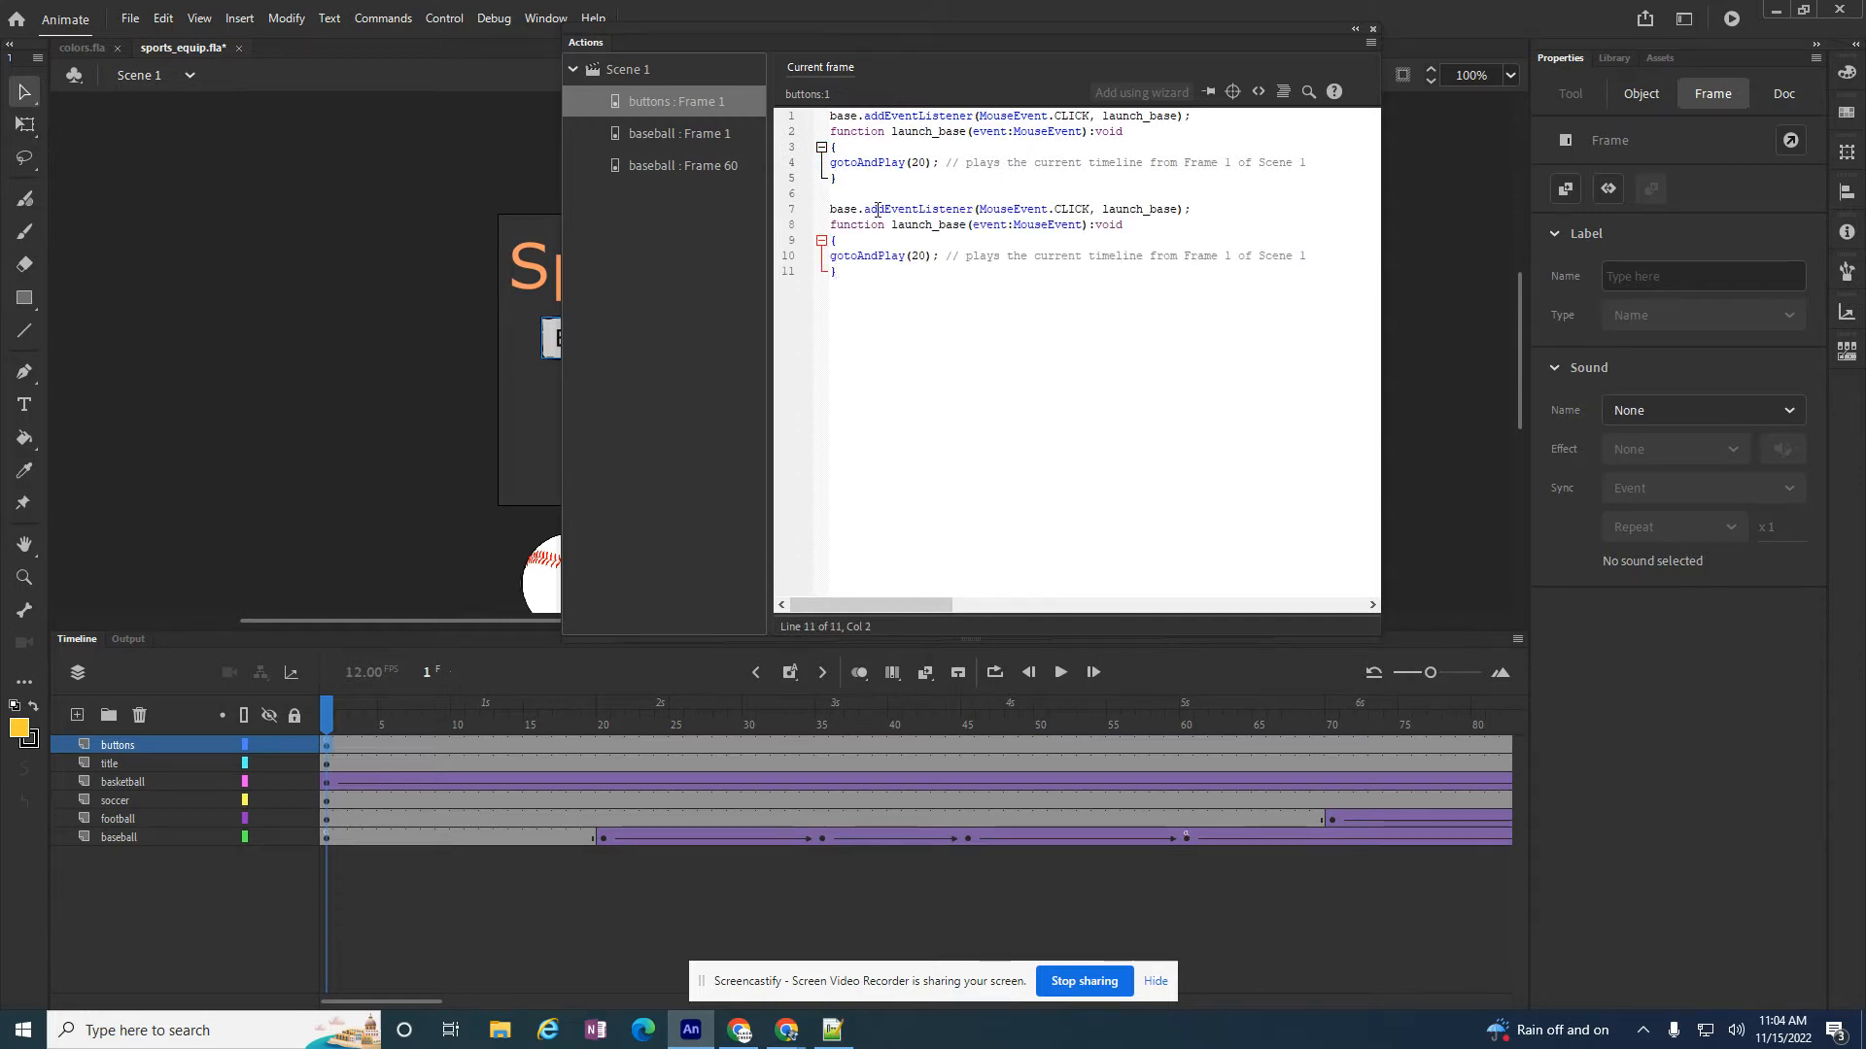
# In the copied code block, change the listener's object to foot and rename the function to launch_foot
pyautogui.doubleClick(859, 214)
pyautogui.write('foot')
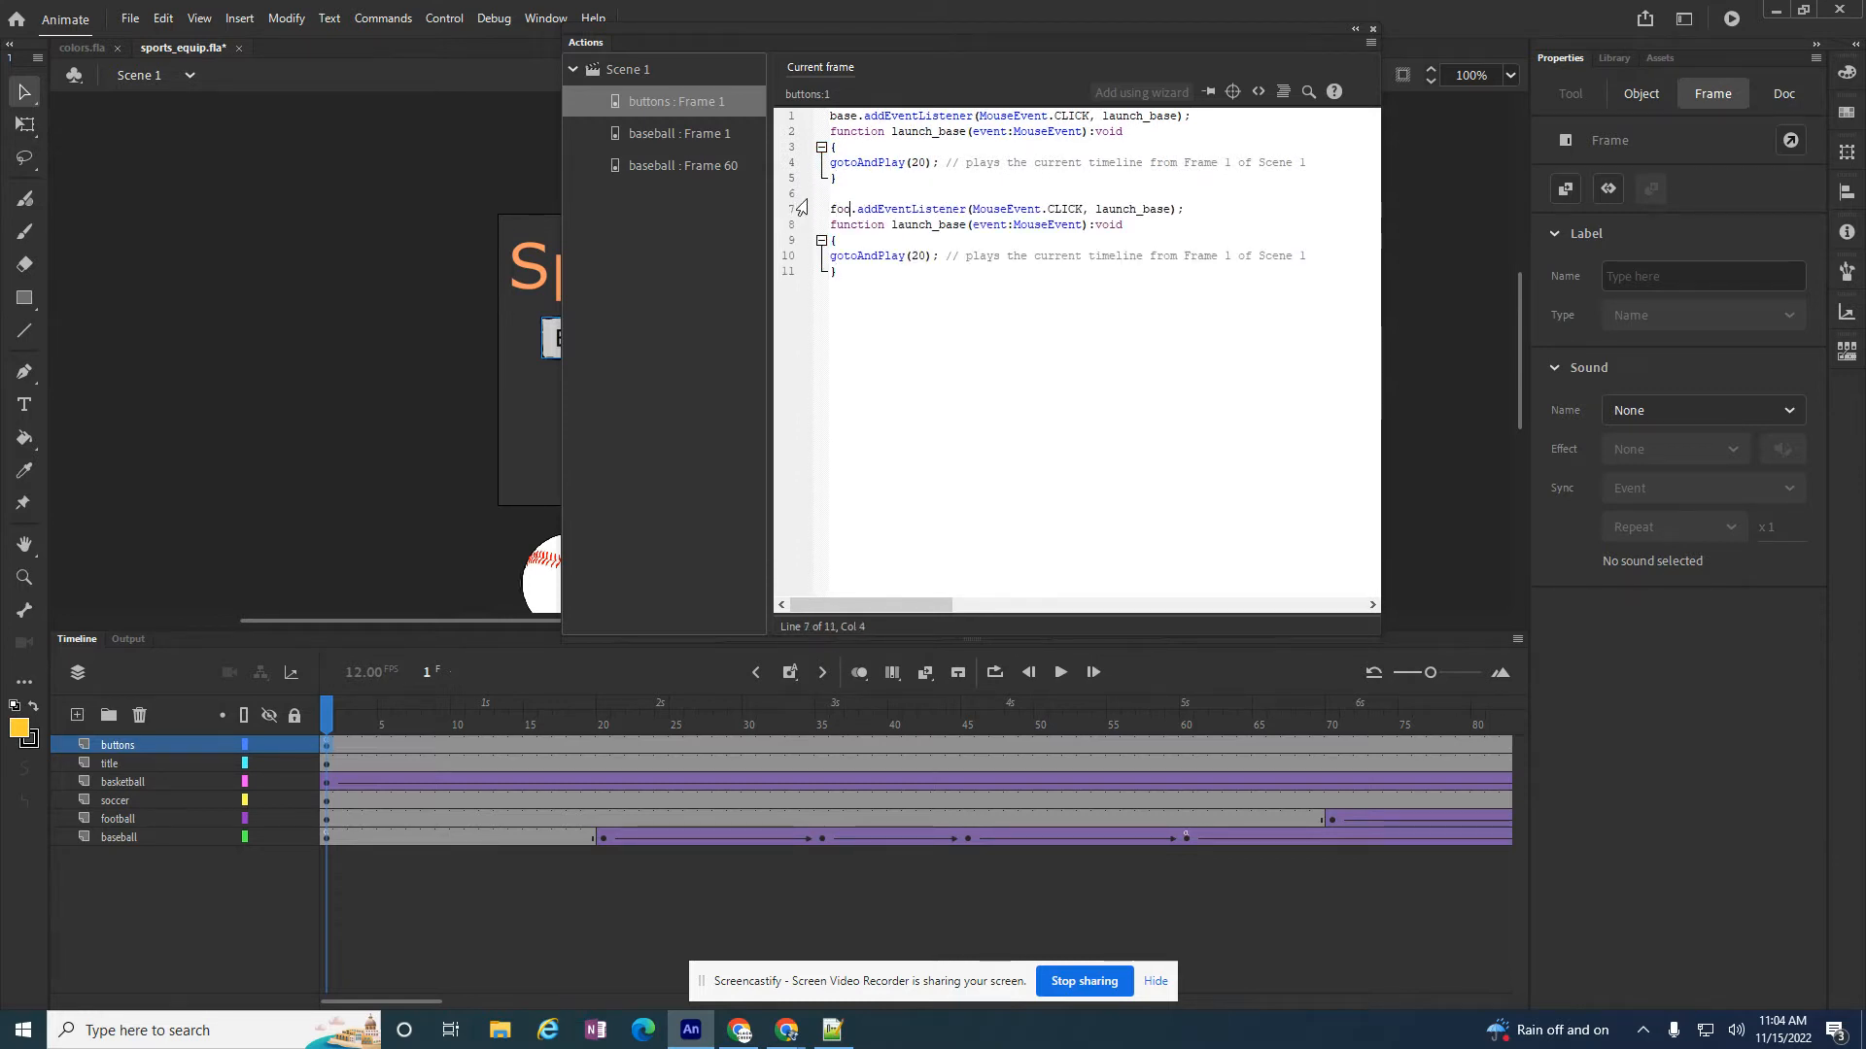
pyautogui.press('Down')
pyautogui.press('Right')
pyautogui.press('Right')
pyautogui.press('Right')
pyautogui.press('Right')
pyautogui.press('Right')
pyautogui.press('Right')
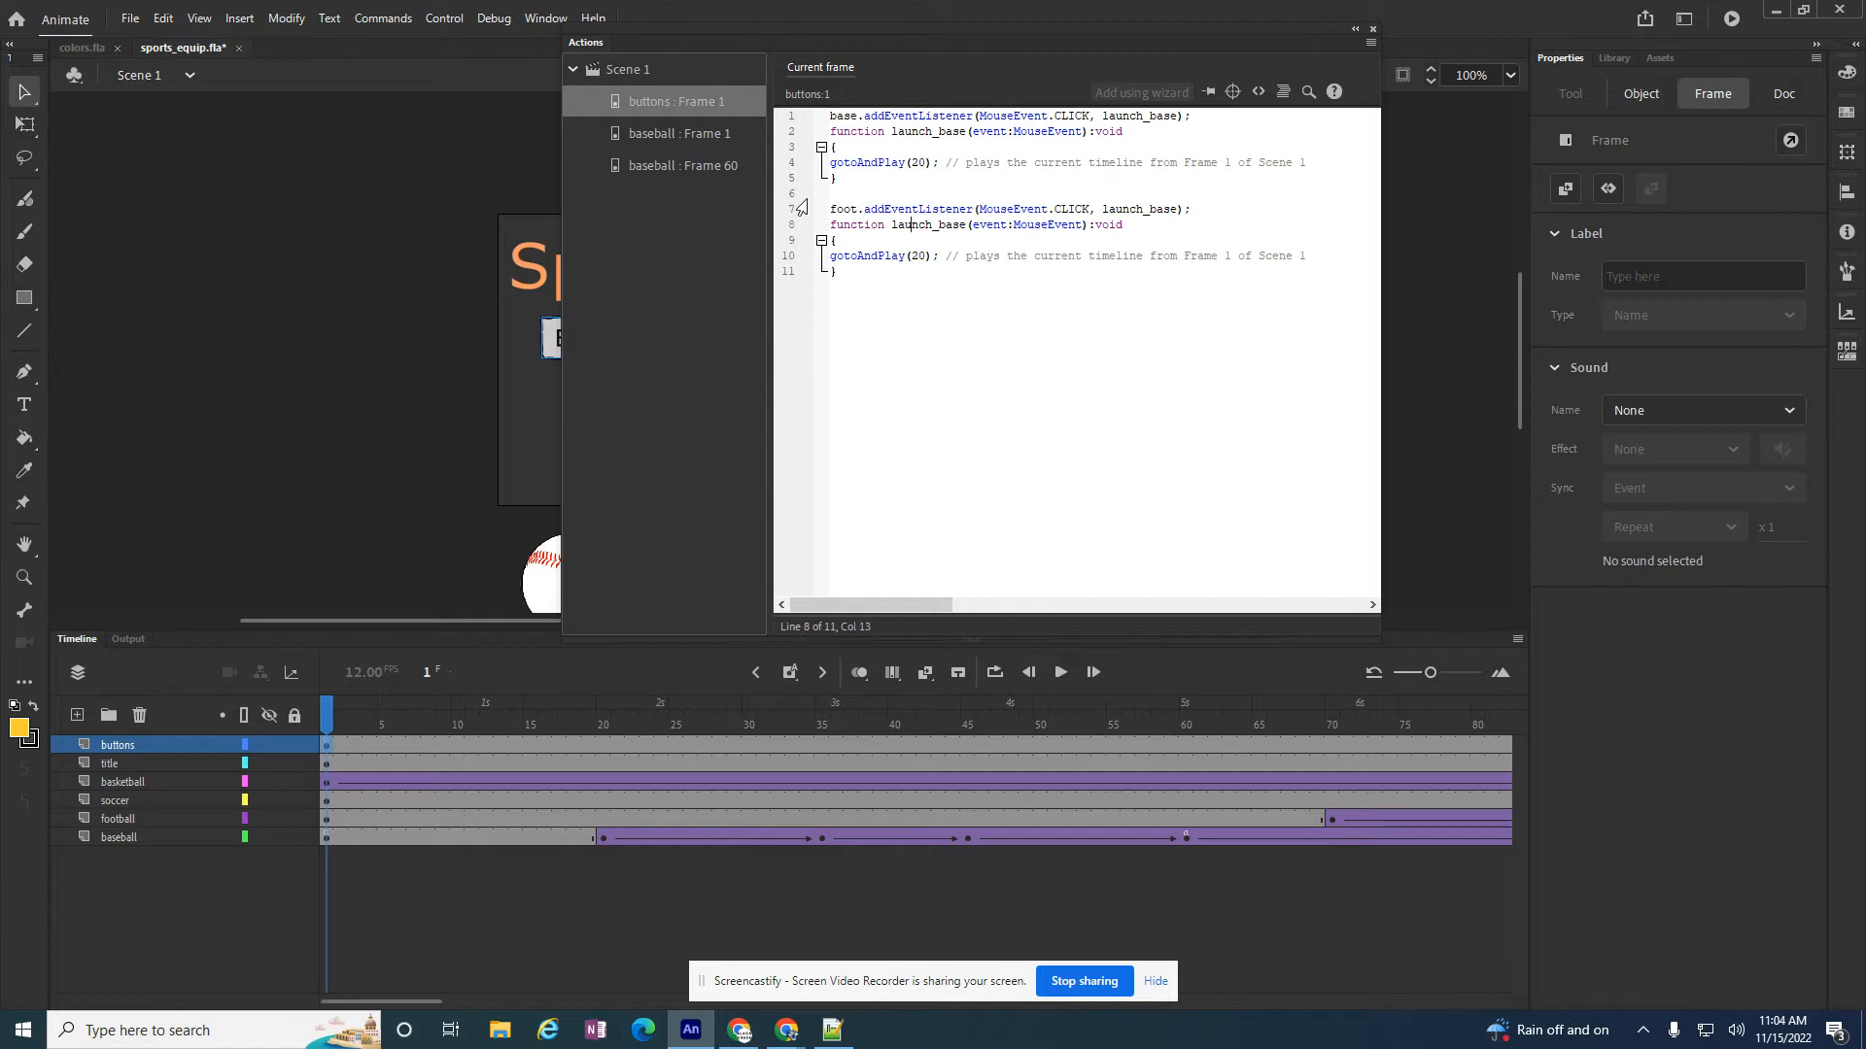
pyautogui.hotkey('shift', 'Right')
pyautogui.hotkey('shift', 'Right')
pyautogui.hotkey('shift', 'Right')
pyautogui.hotkey('shift', 'Right')
pyautogui.write('foo')
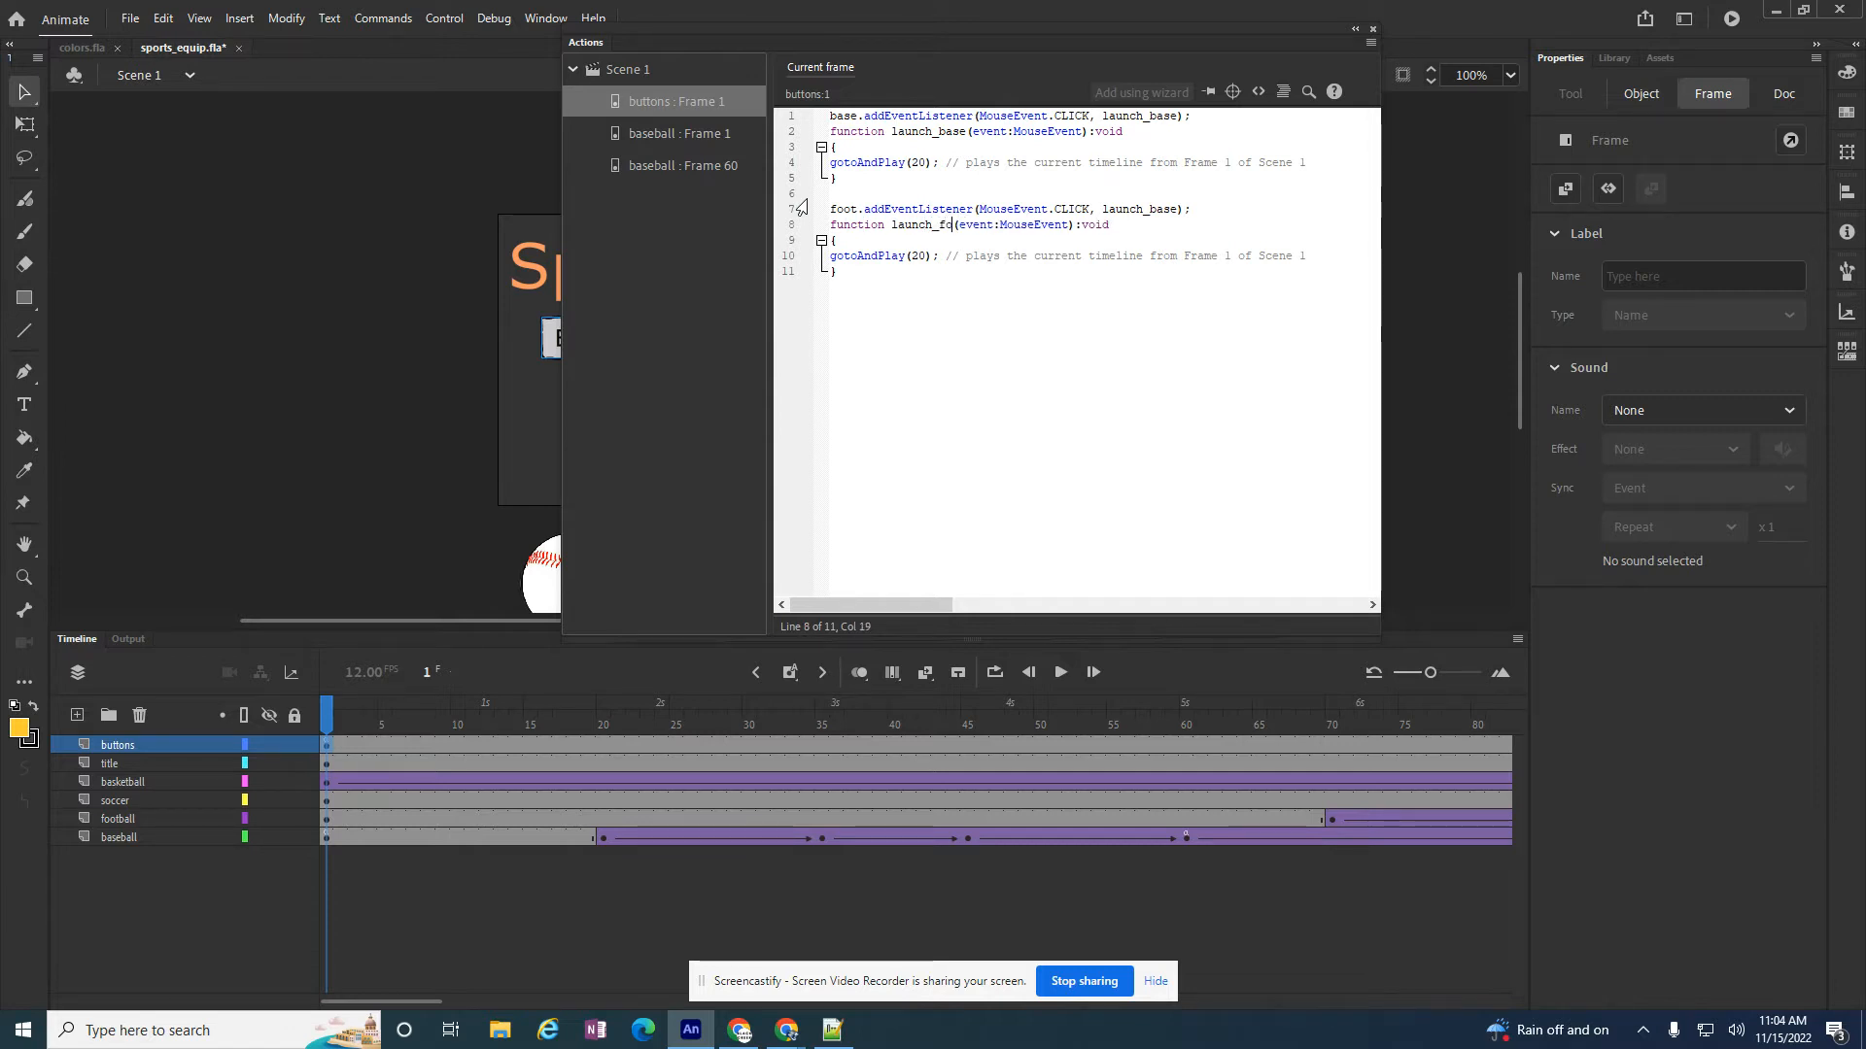
pyautogui.write('t')
# Change the handler passed to the copied addEventListener call to launch_foot
pyautogui.press('Up')
pyautogui.press('Right')
pyautogui.press('Right')
pyautogui.press('Right')
pyautogui.press('Right')
pyautogui.press('Right')
pyautogui.press('Right')
pyautogui.press('Right')
pyautogui.press('Right')
pyautogui.press('Right')
pyautogui.press('Right')
pyautogui.hotkey('shift', 'Right')
pyautogui.hotkey('shift', 'Right')
pyautogui.hotkey('shift', 'Right')
pyautogui.write('foot')
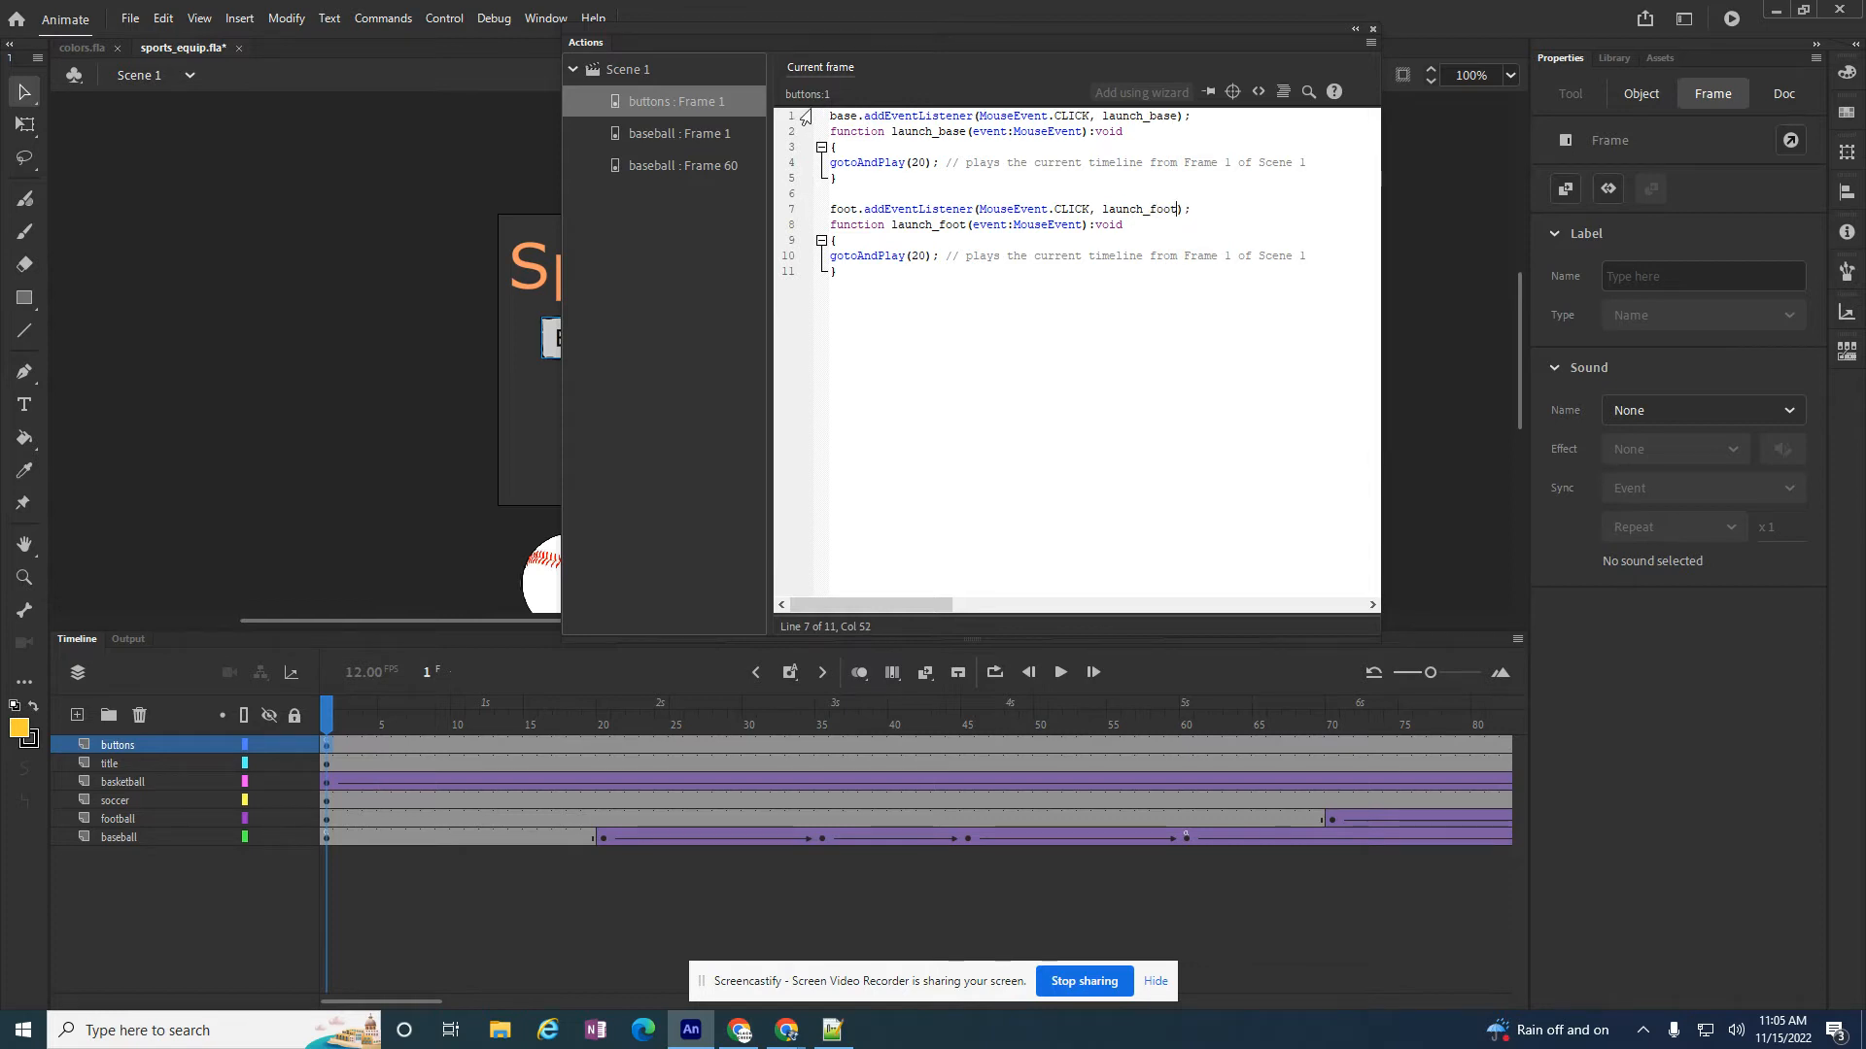
# Test the movie and try out the Football and Baseball buttons in the preview
pyautogui.click(917, 257)
pyautogui.hotkey('ctrl', 'Return')
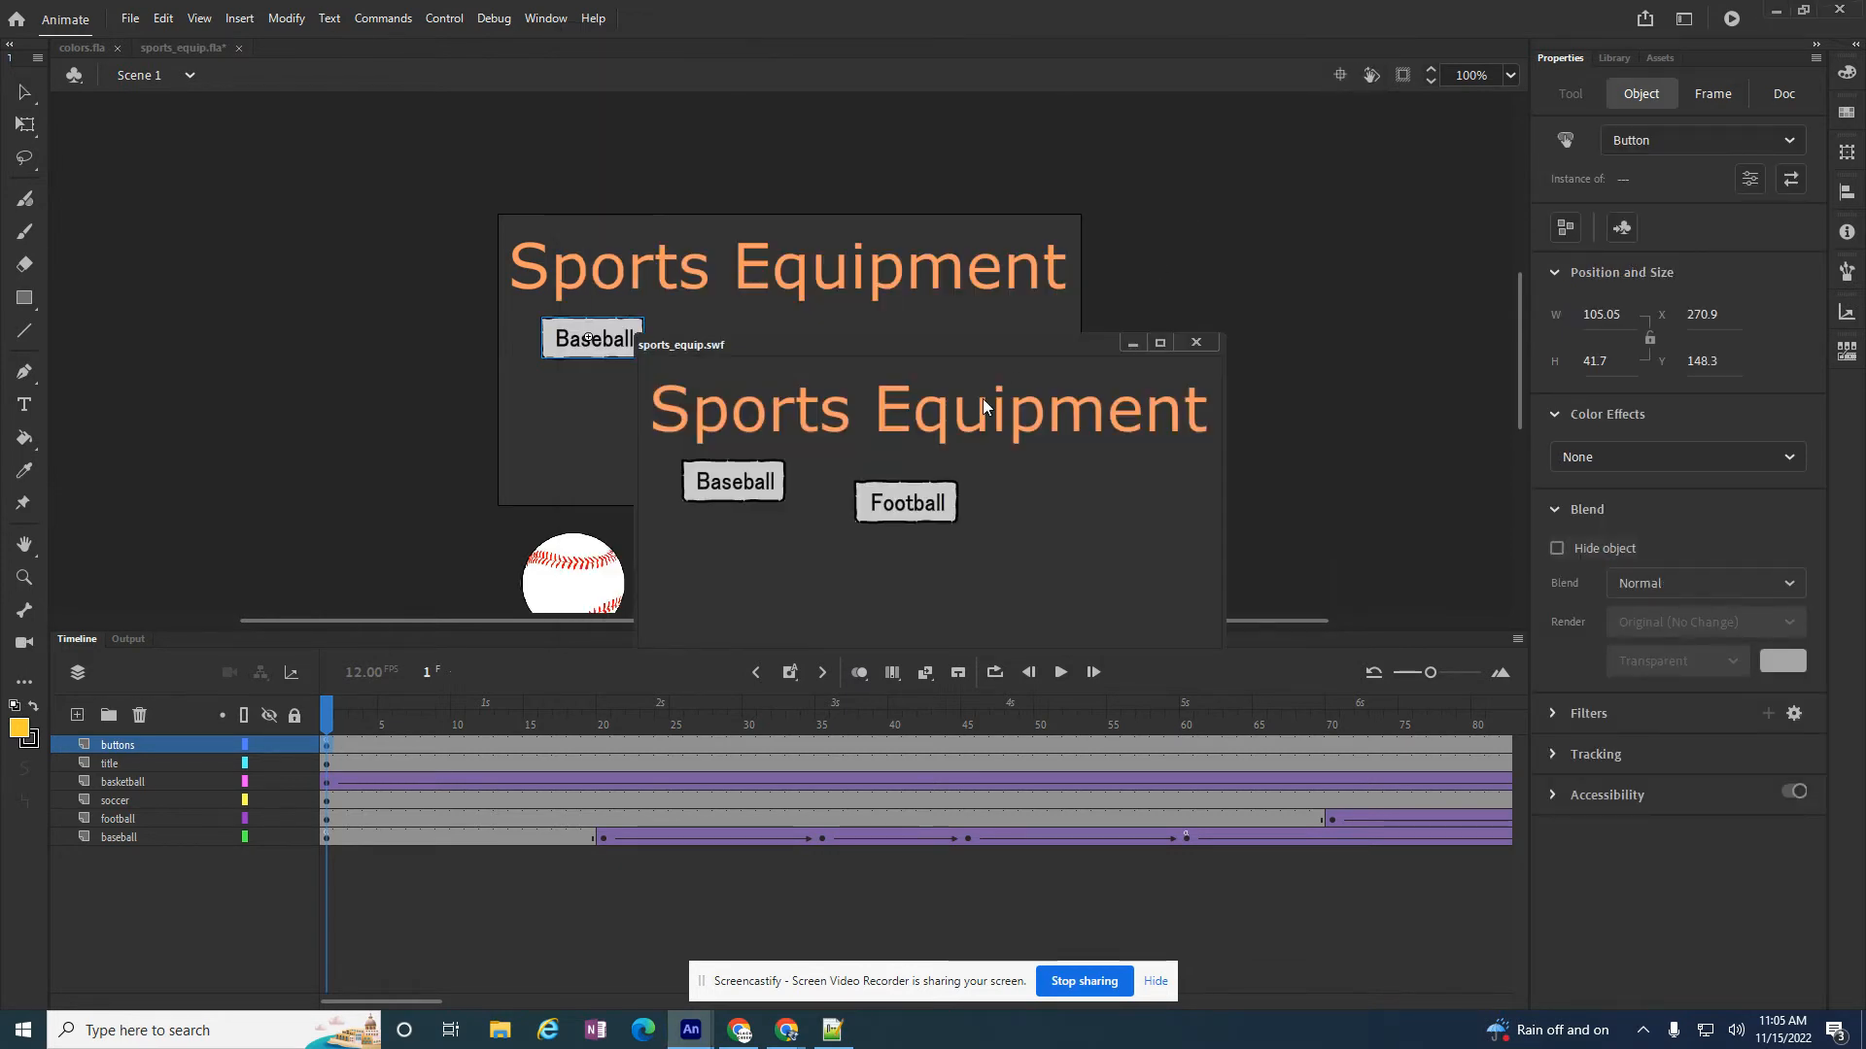
pyautogui.click(919, 510)
pyautogui.click(774, 488)
pyautogui.click(895, 513)
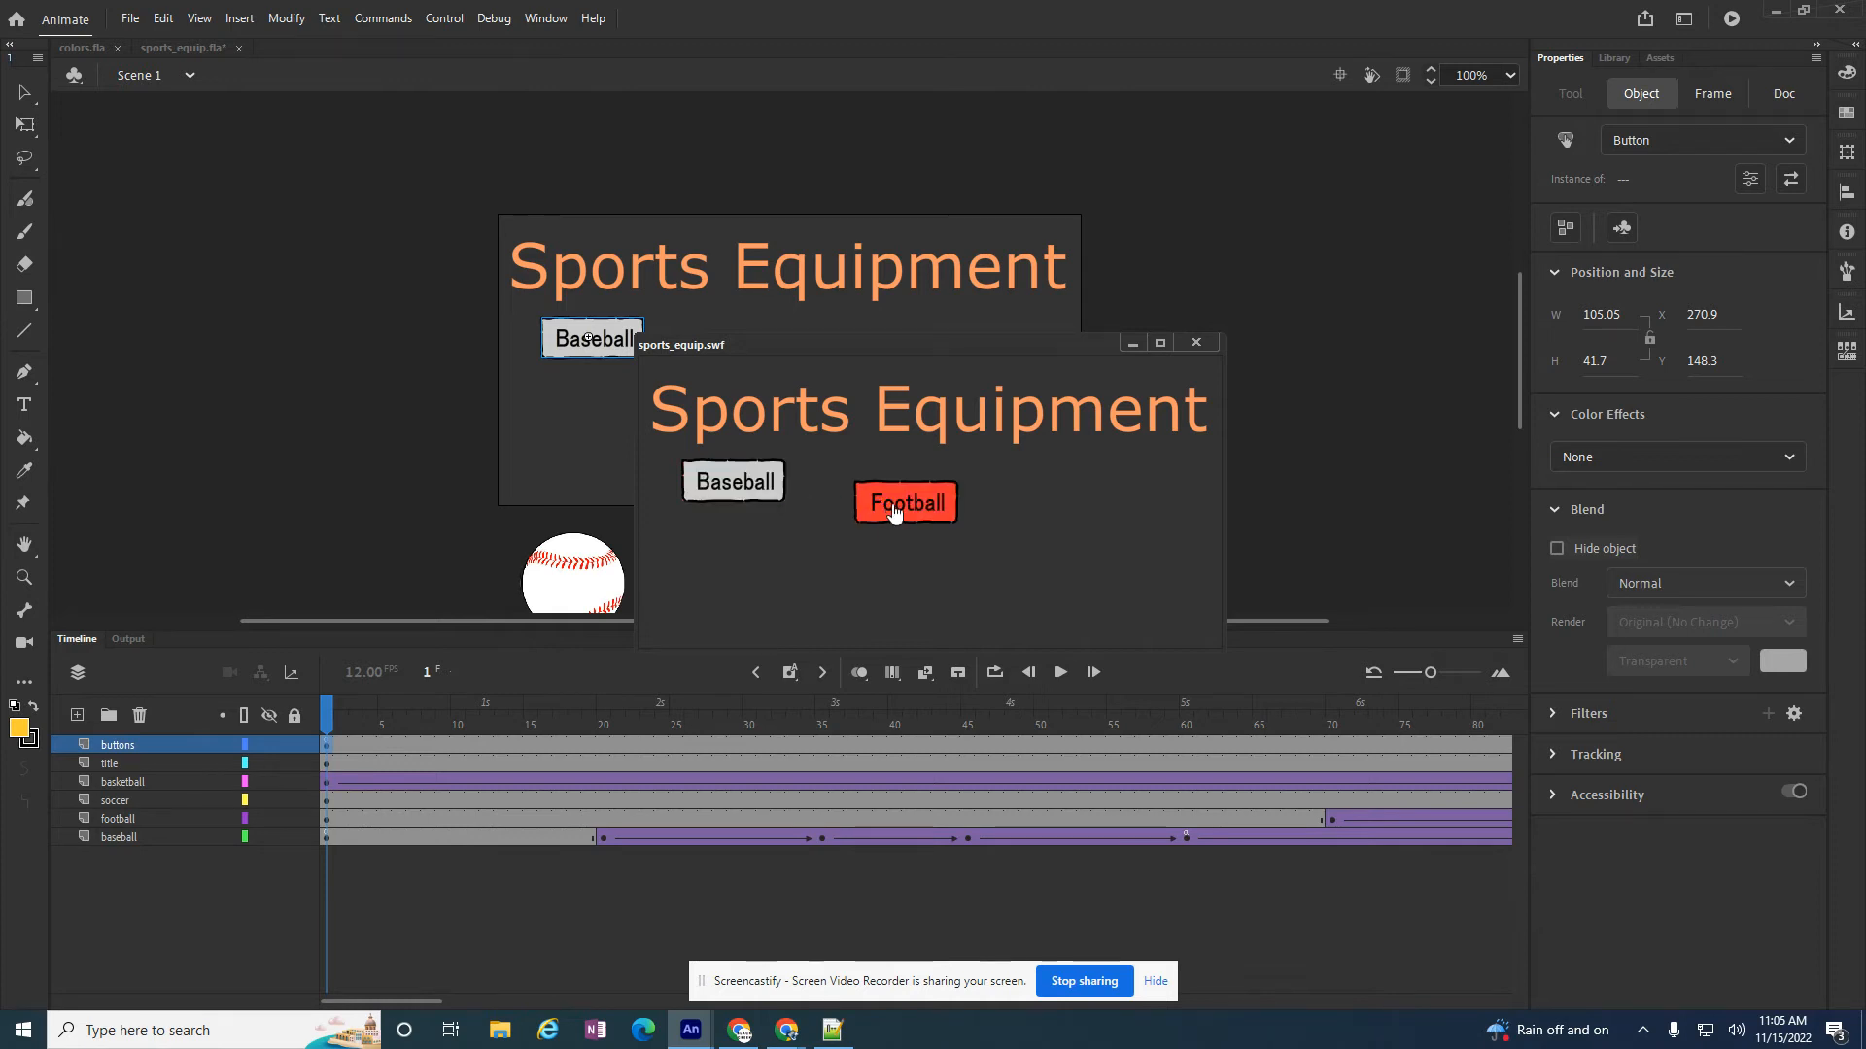